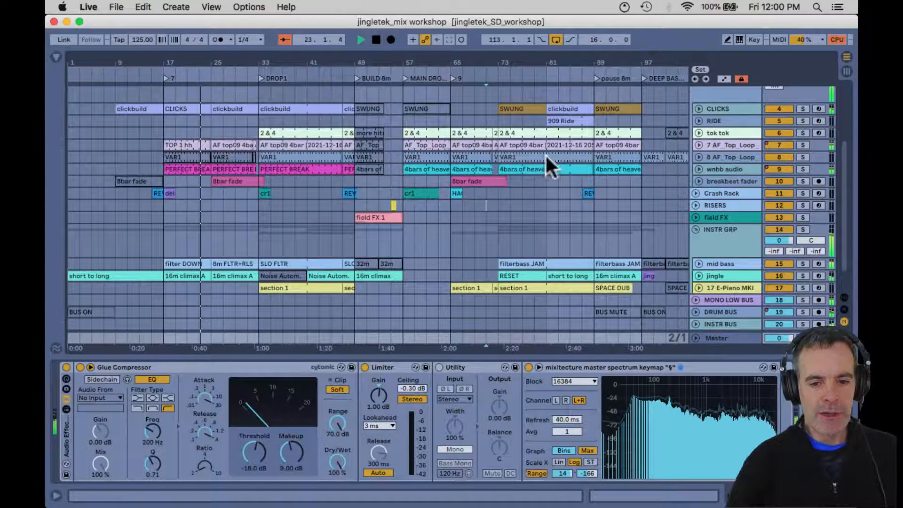
- Switch the window to full screen and change to Session View with the track mixer shown
click(487, 203)
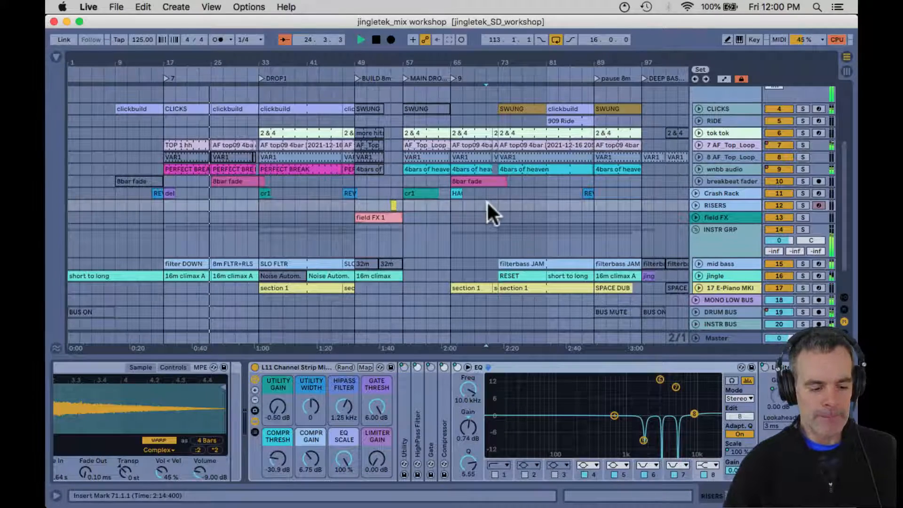
key(ctrl+super+f)
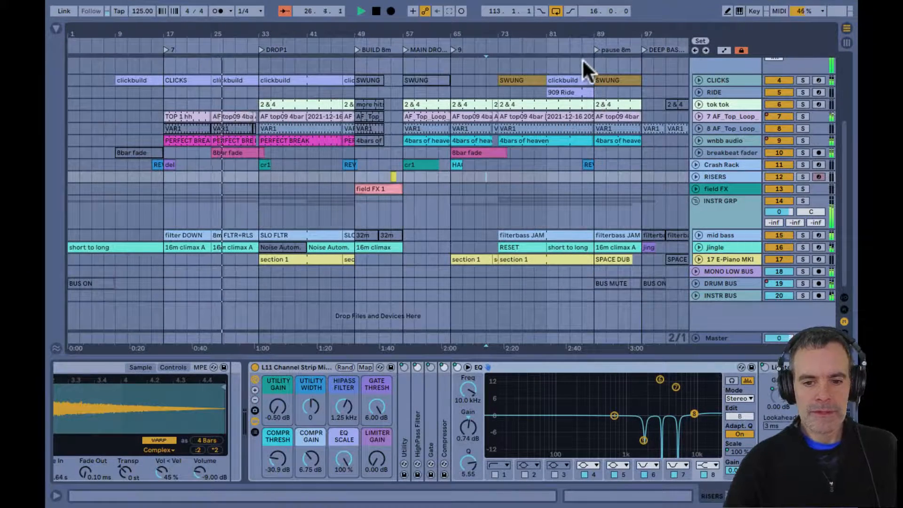
key(Tab)
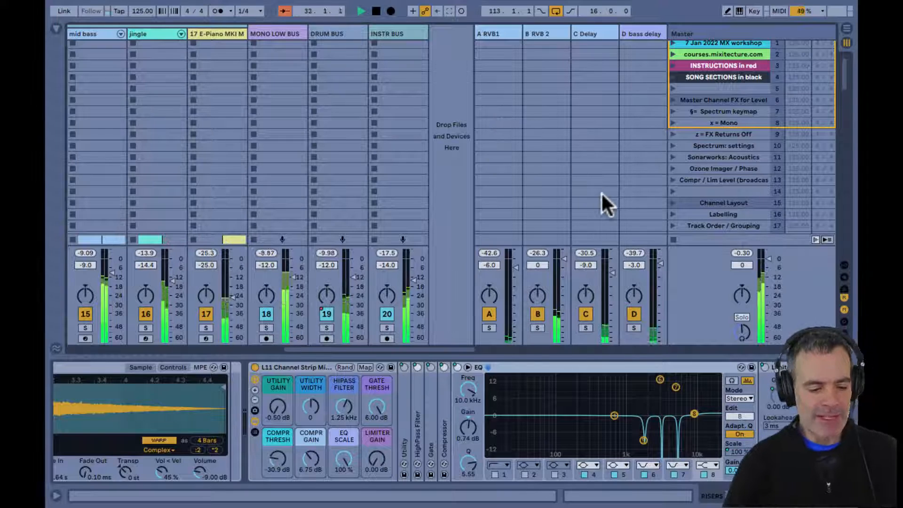
- Bypass the Master audio effect rack to check the unprocessed peak level, and switch the rack back on
click(697, 283)
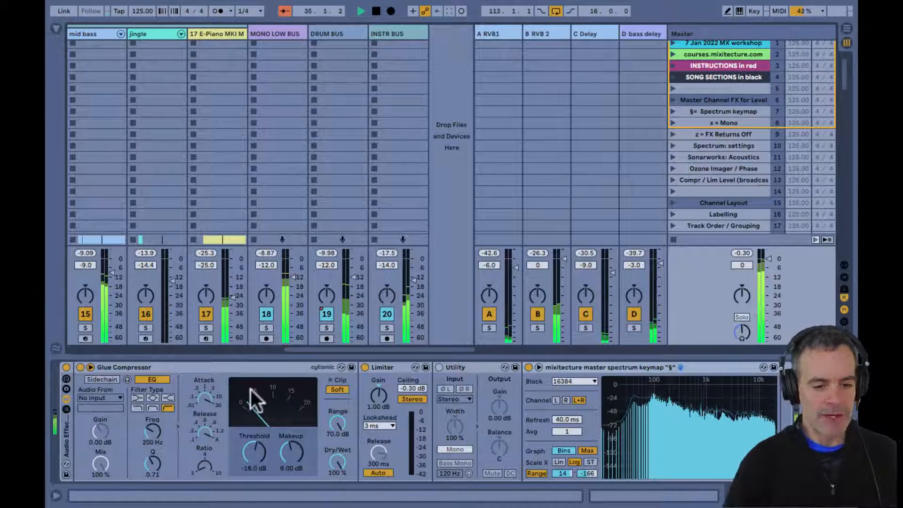
click(66, 367)
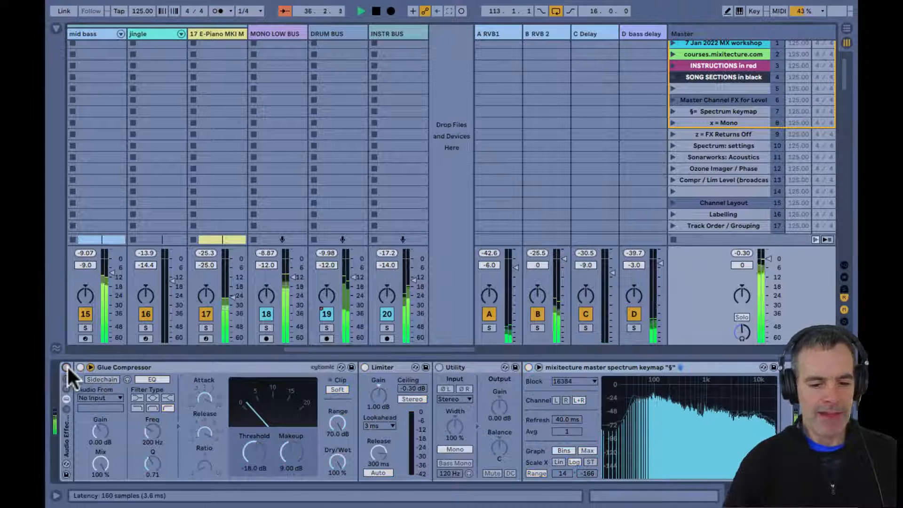
click(742, 254)
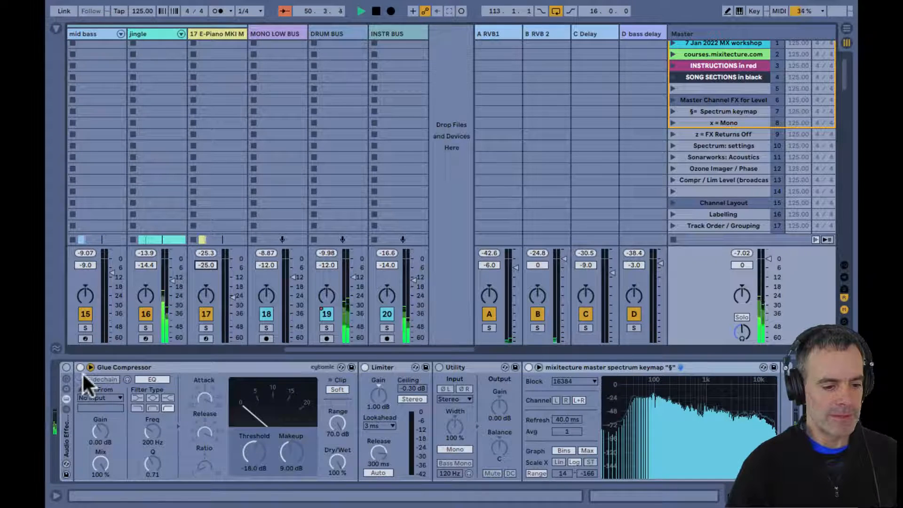
click(65, 367)
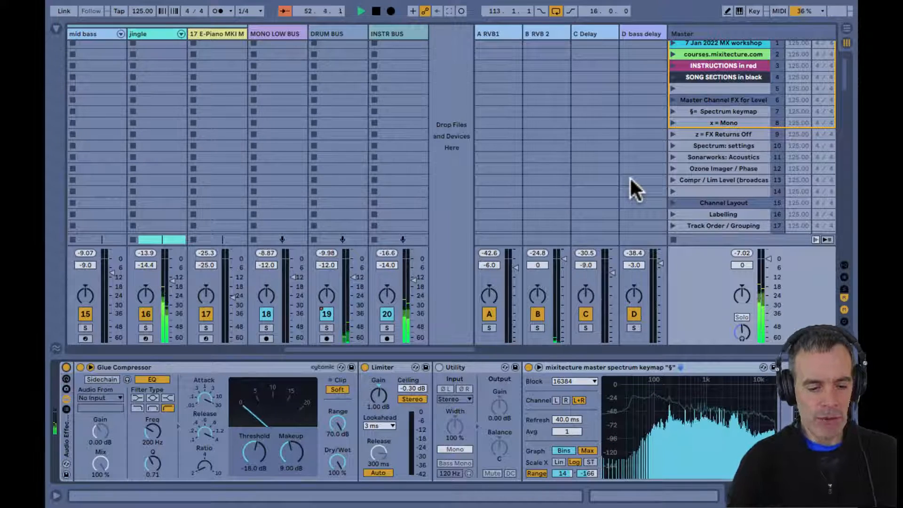
- Hide the return tracks and fold the DRM GRP and INSTR GRP groups for a compact mixer overview
key(ctrl+alt+r)
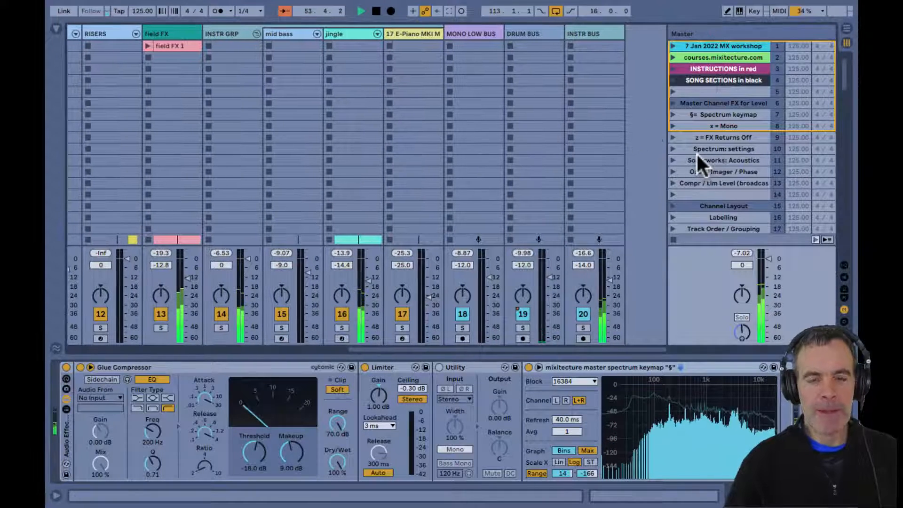
scroll(546, 118, left, 12)
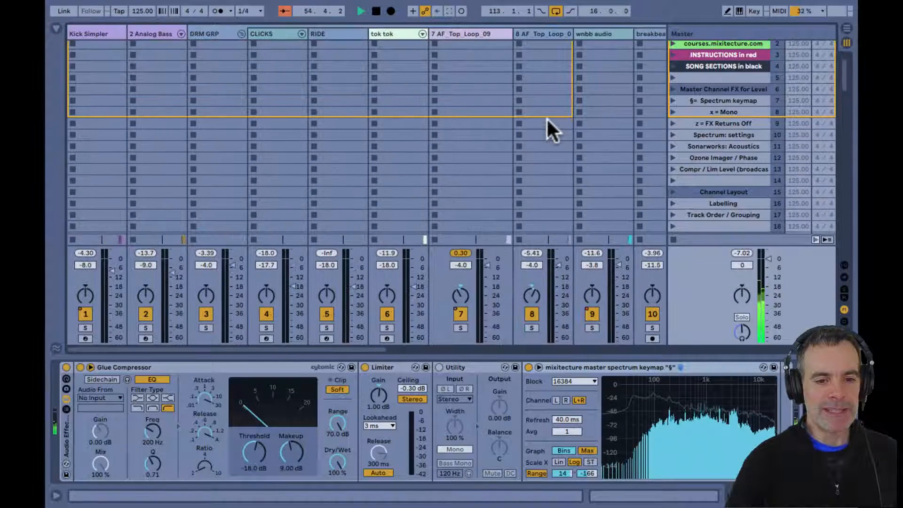
click(241, 33)
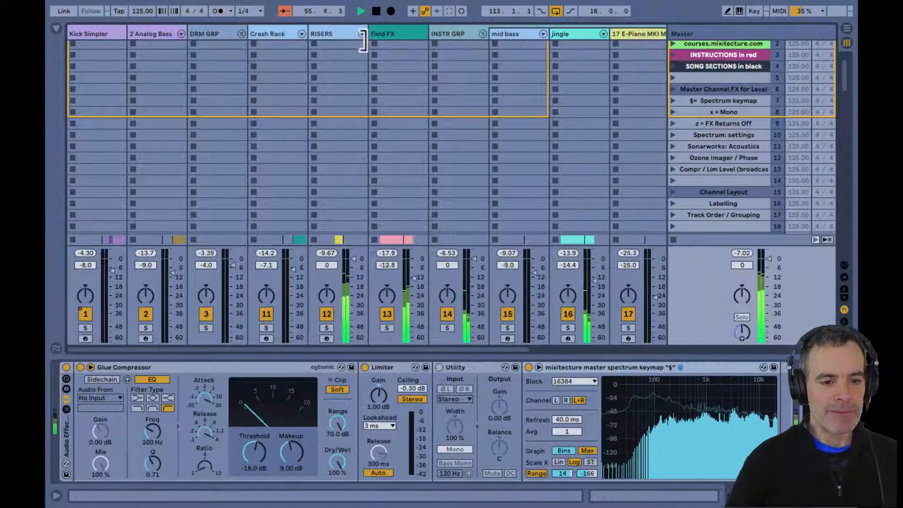
click(482, 31)
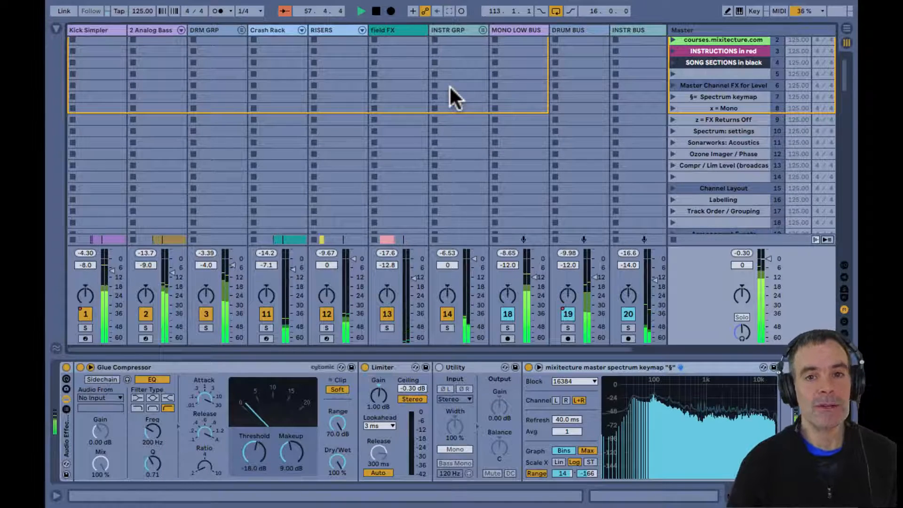
- Examine the device chains of Kick Simpler, 2 Analog Bass and DRM GRP, and briefly solo 2 Analog Bass
click(101, 30)
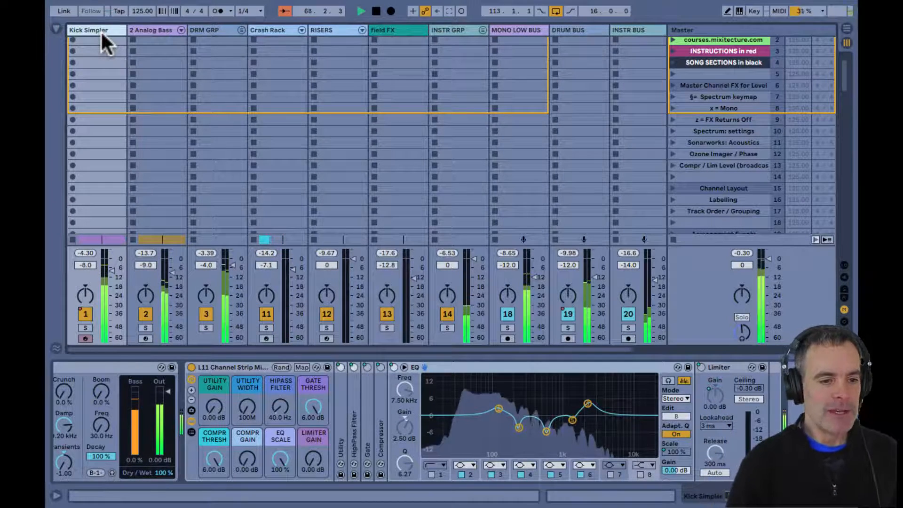
click(145, 30)
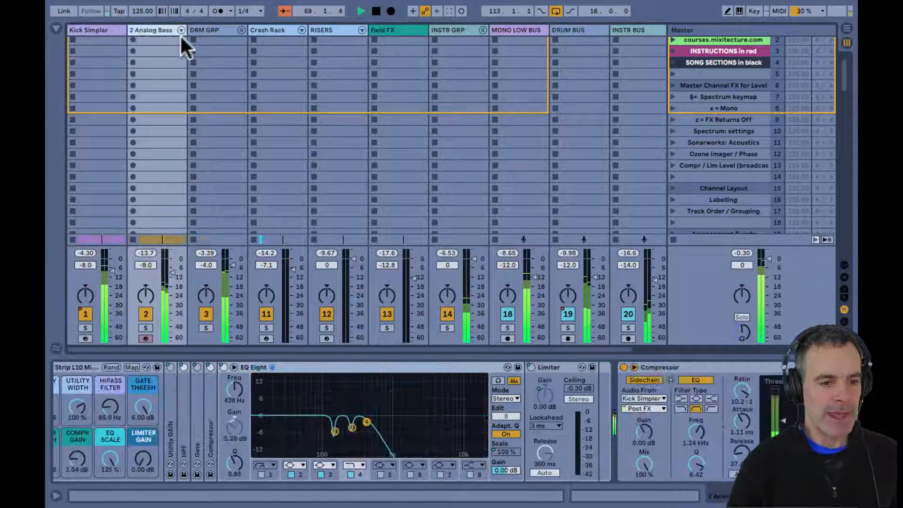
click(205, 31)
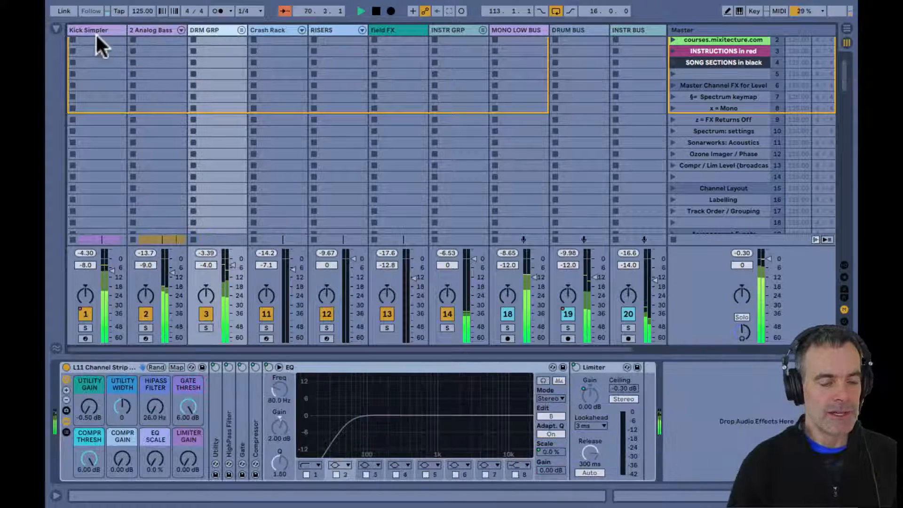
click(99, 62)
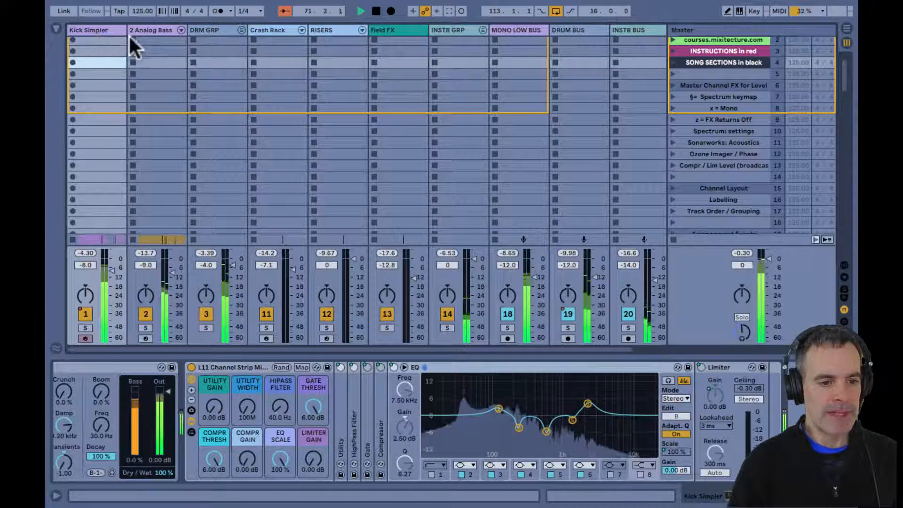
click(144, 326)
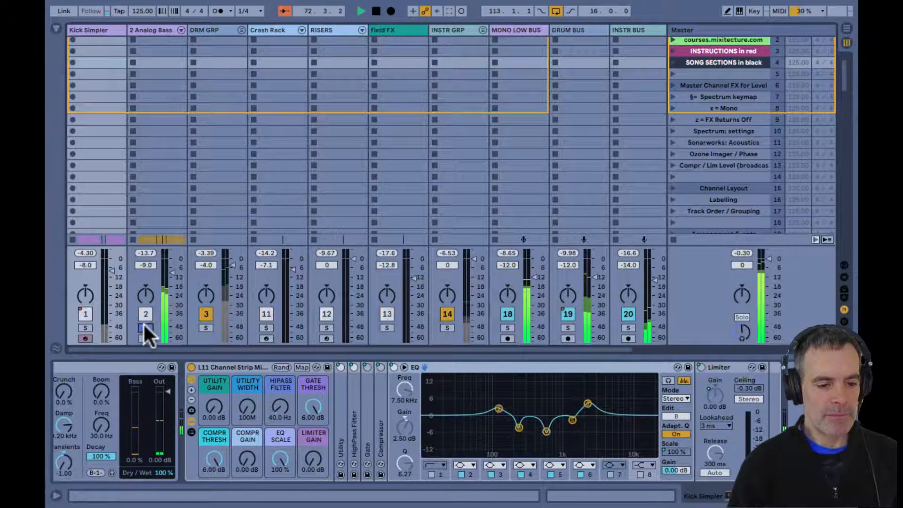
click(144, 326)
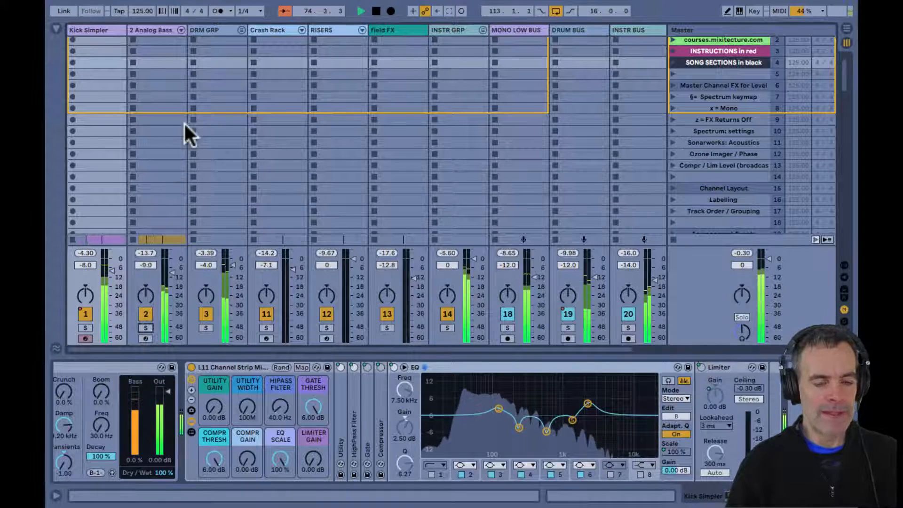
- Unfold DRM GRP to look over its drum tracks, and fold the group again
click(220, 29)
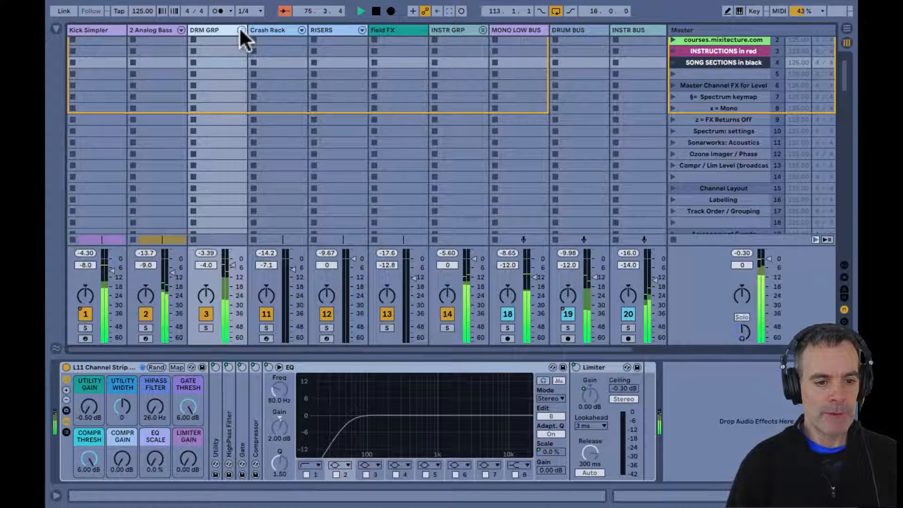
click(241, 30)
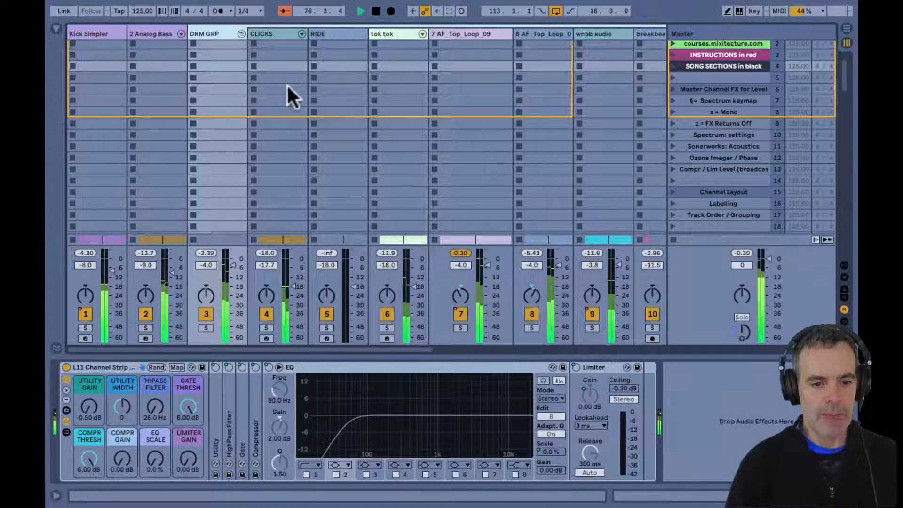
scroll(286, 84, right, 2)
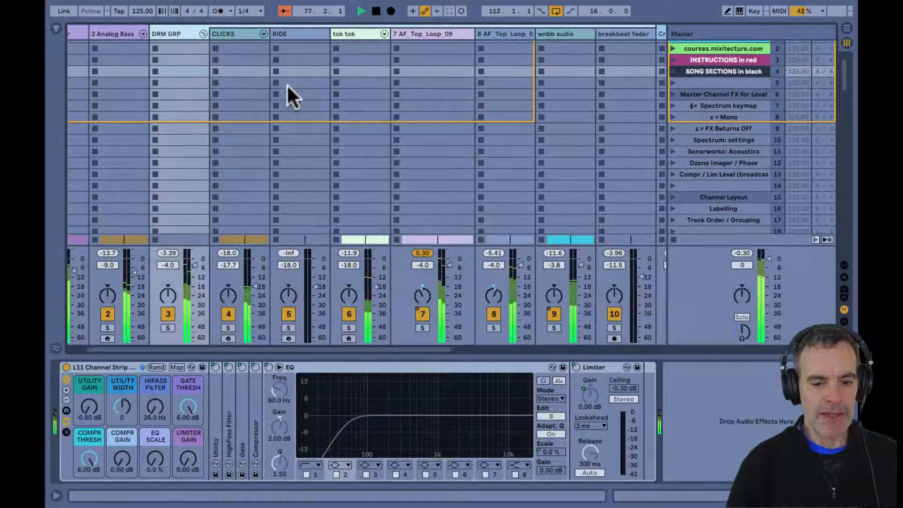
click(202, 33)
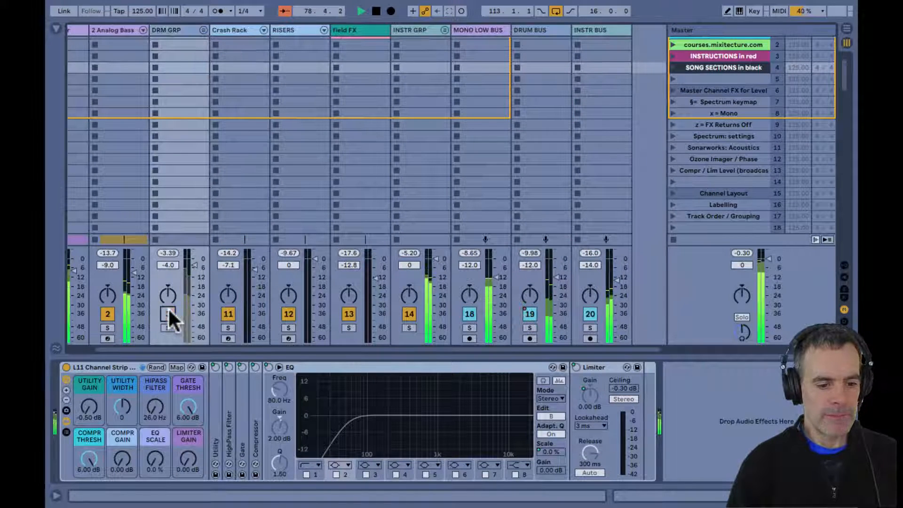
- Examine the device chains of the Crash Rack, RISERS, field FX and INSTR GRP tracks
click(238, 28)
click(289, 29)
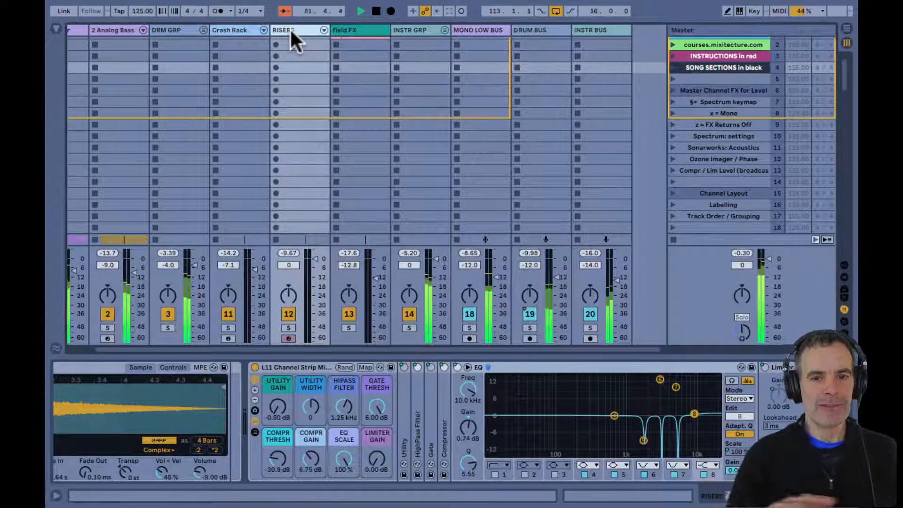
click(363, 28)
click(417, 31)
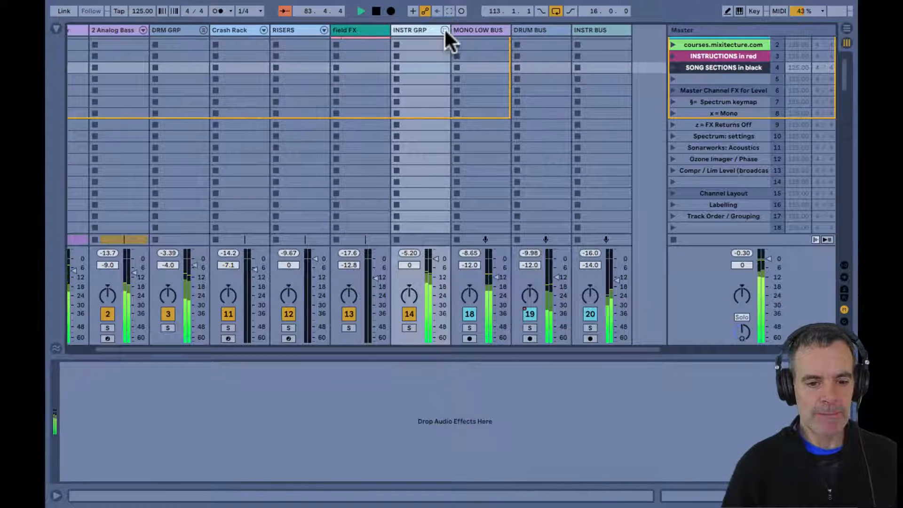
- Unfold INSTR GRP and briefly solo its mid bass track
click(444, 30)
scroll(415, 115, right, 3)
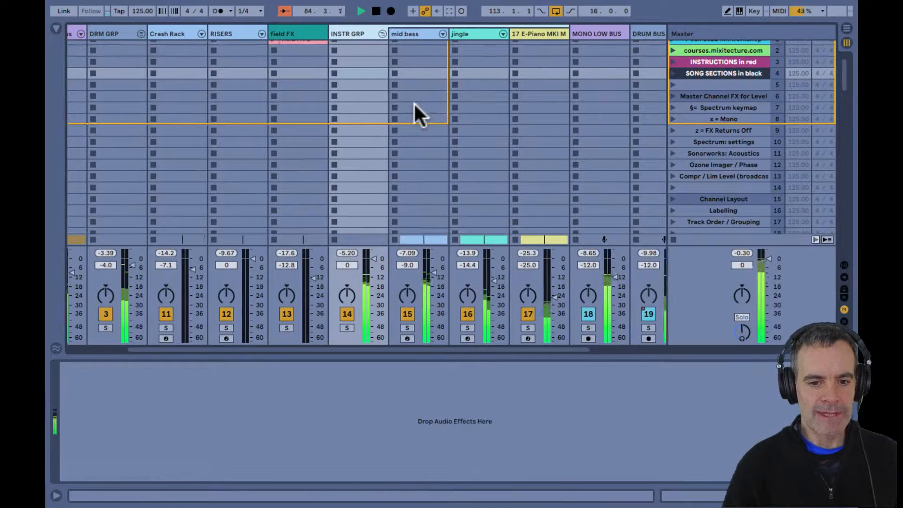
click(405, 327)
click(405, 327)
- Audition INSTR GRP in solo while toggling the E-Piano MKI track off and on, and fold the unsoloed group
click(348, 327)
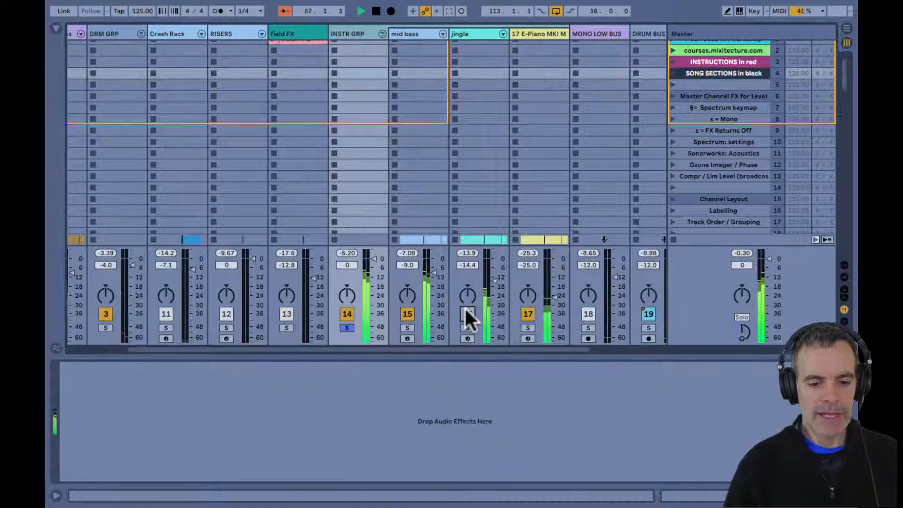
click(528, 314)
click(528, 314)
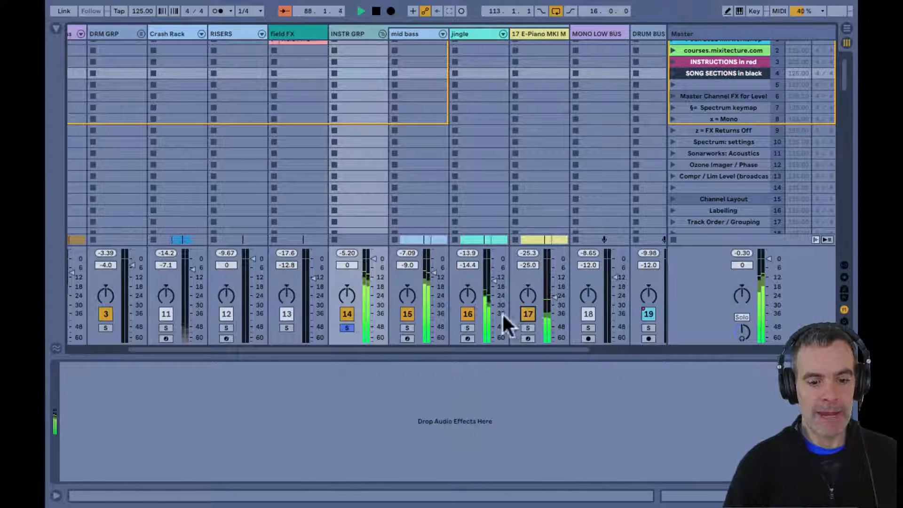
click(346, 328)
click(346, 328)
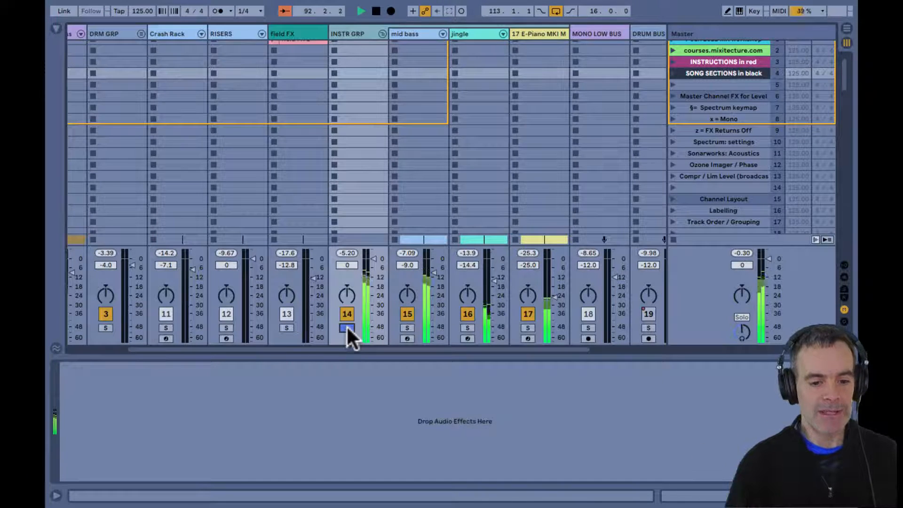
click(347, 327)
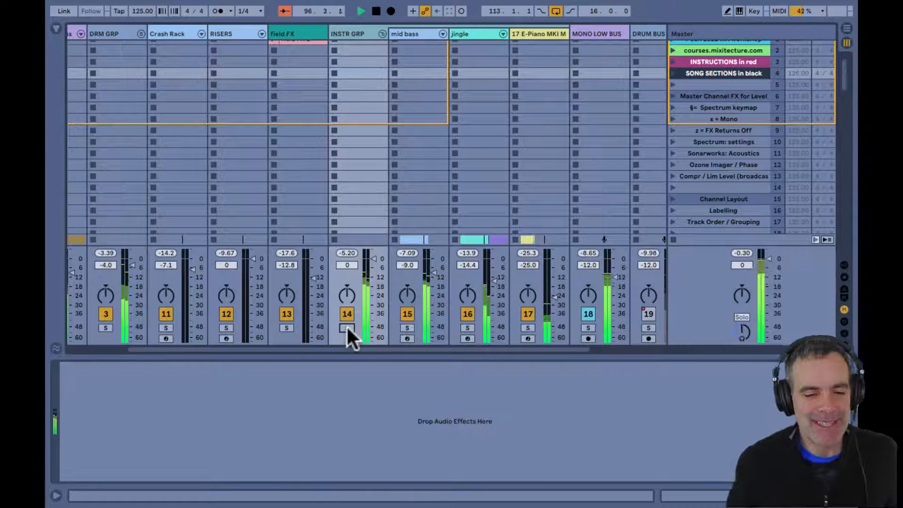
click(382, 33)
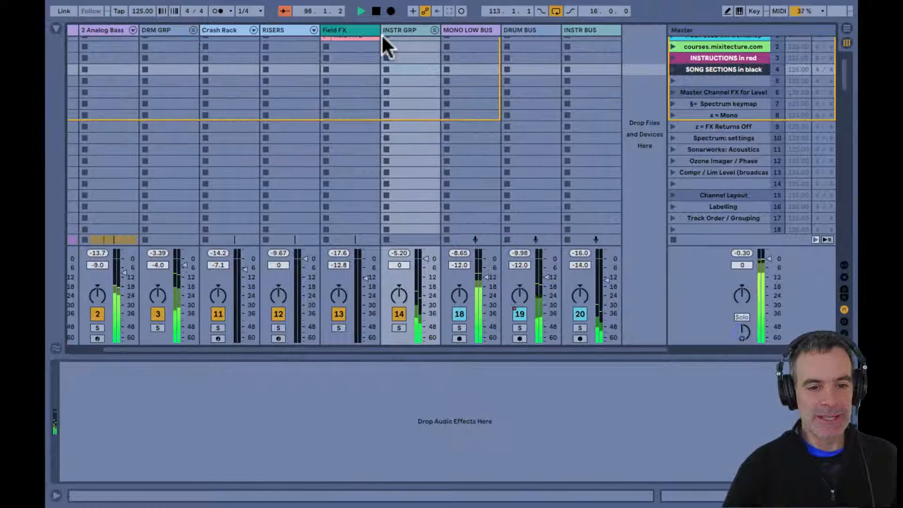
- Show the MONO LOW BUS device chain and mute MONO LOW BUS, DRUM BUS and INSTR BUS
click(465, 30)
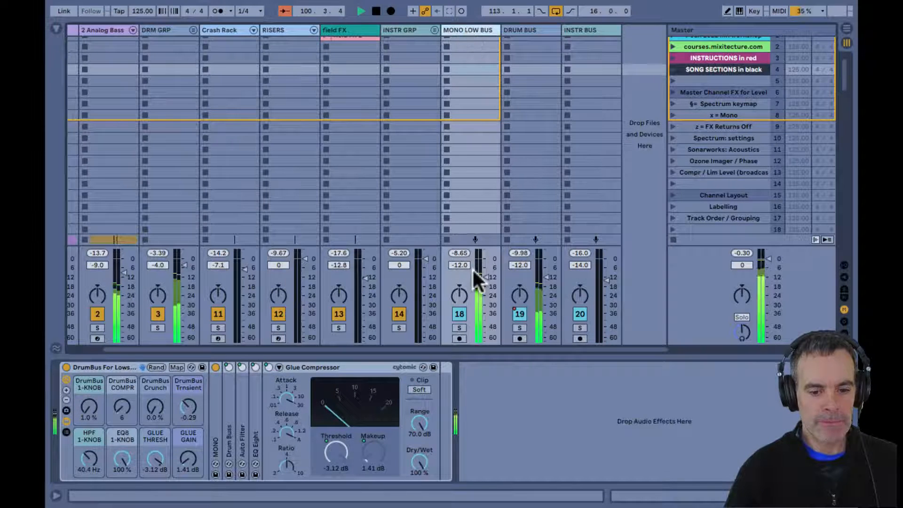
click(459, 313)
click(517, 313)
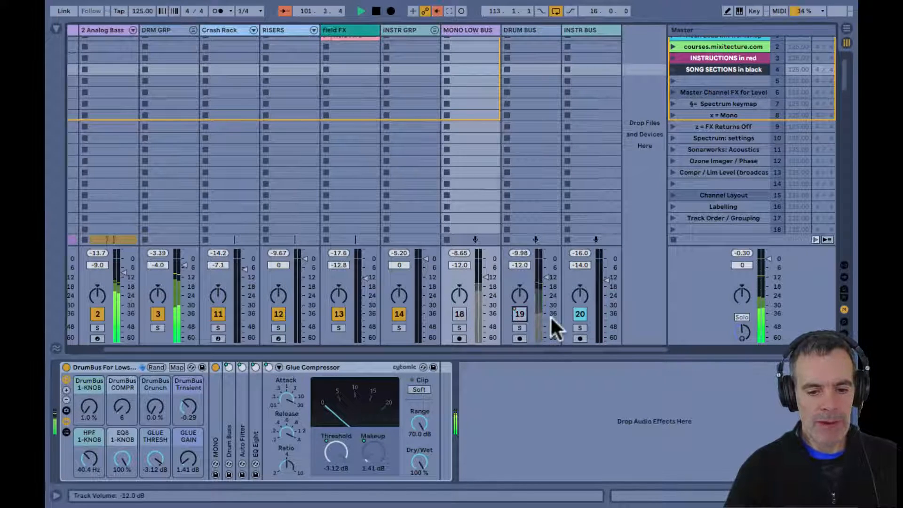
click(580, 314)
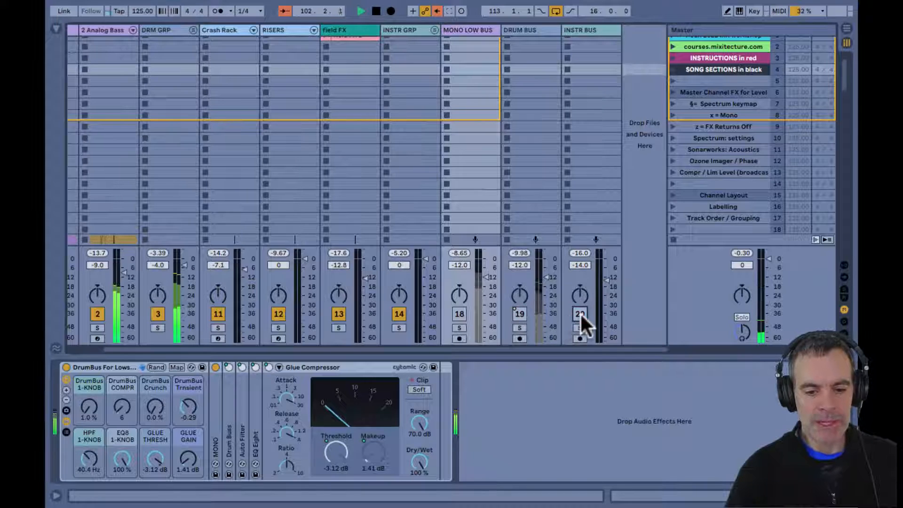
- Audition MONO LOW BUS without the other two buses, mute it again and activate DRUM BUS instead
click(459, 312)
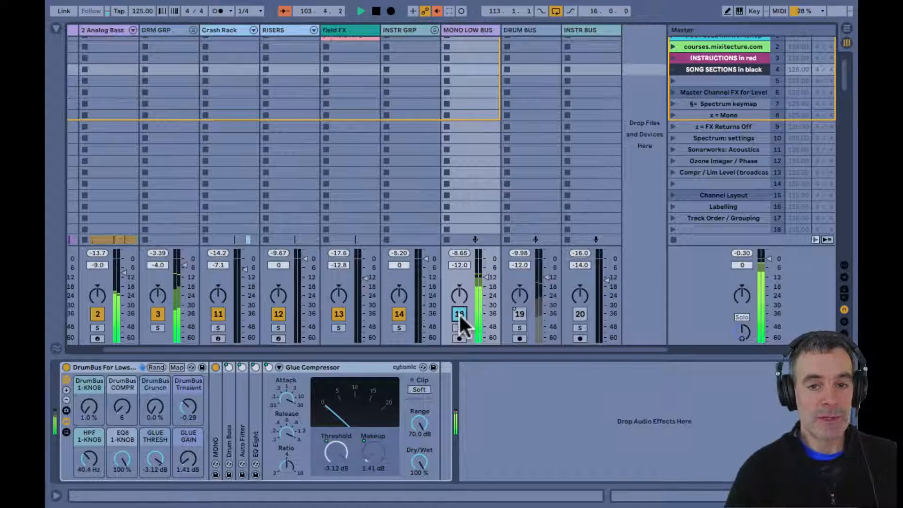
click(459, 313)
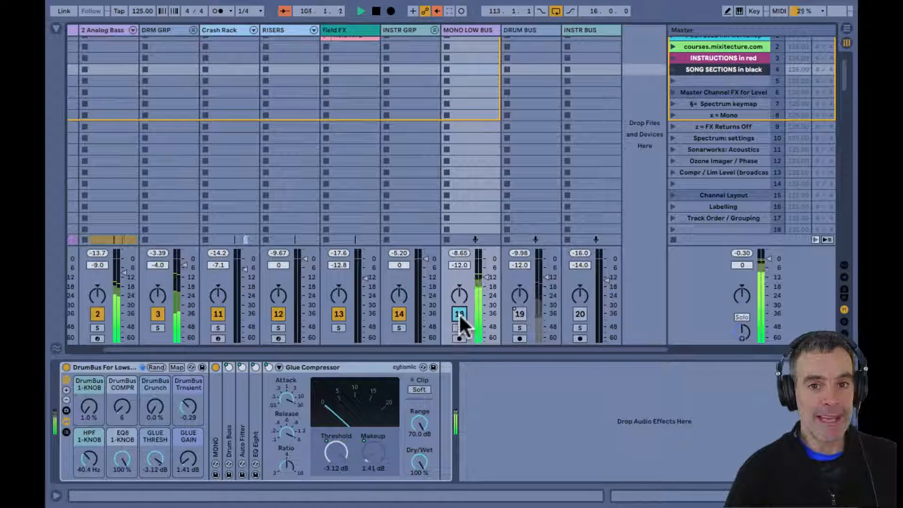
click(520, 315)
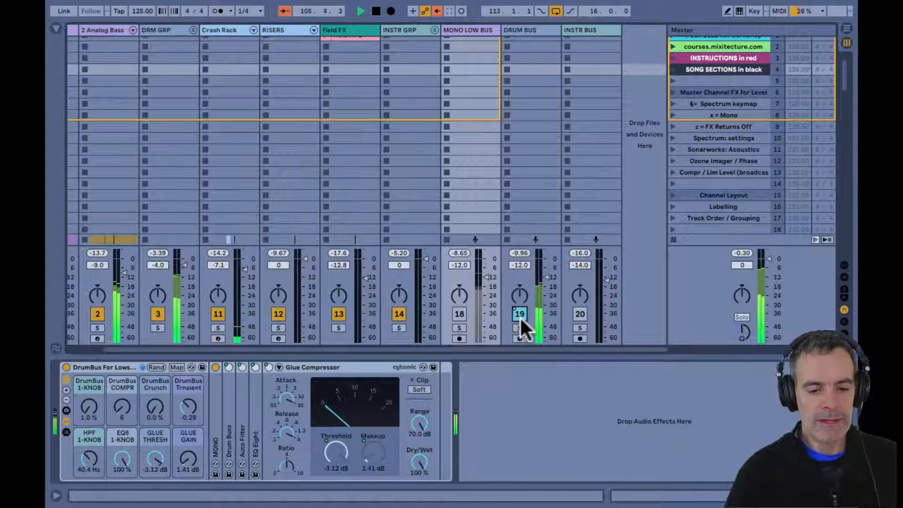
- Activate INSTR BUS in place of DRUM BUS and briefly check the arrangement before returning to the session mixer
click(576, 314)
key(Tab)
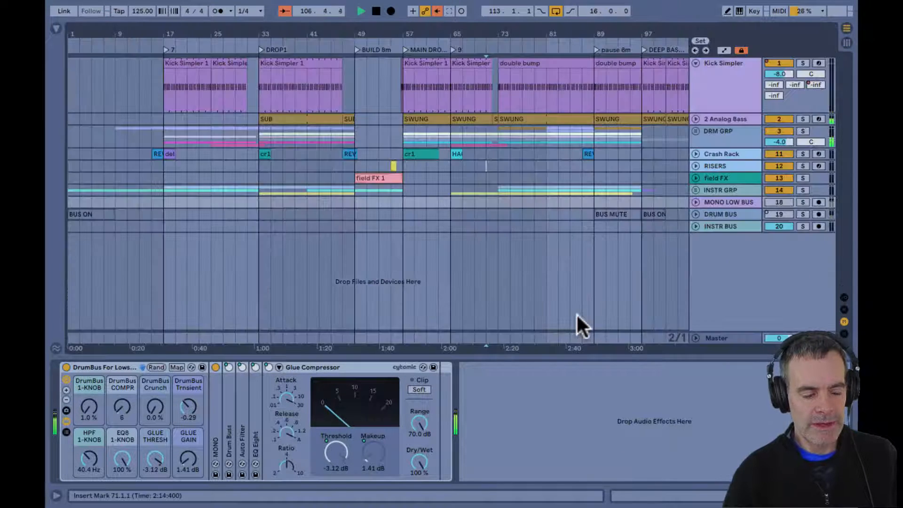
key(Tab)
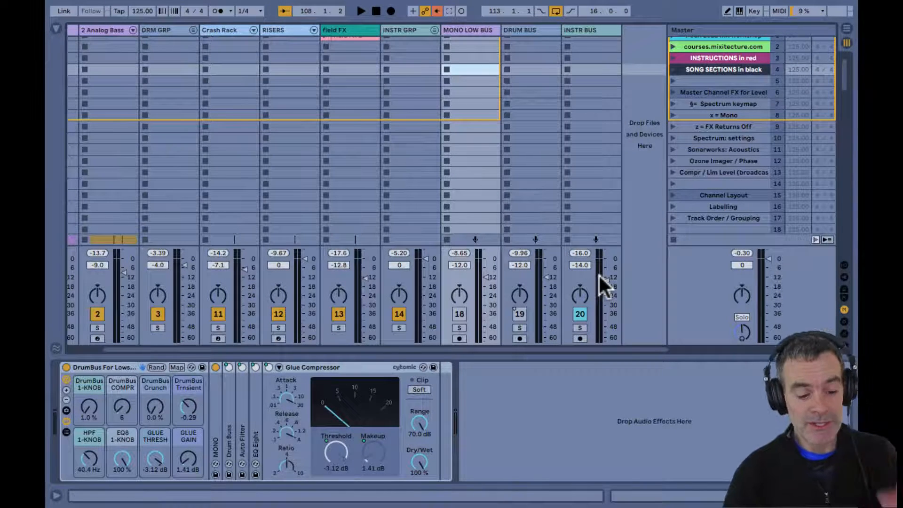
- Select the 16-bar loop starting at bar 113 in the arrangement, play it and return to the session mixer
key(Tab)
drag(414, 36, 413, 34)
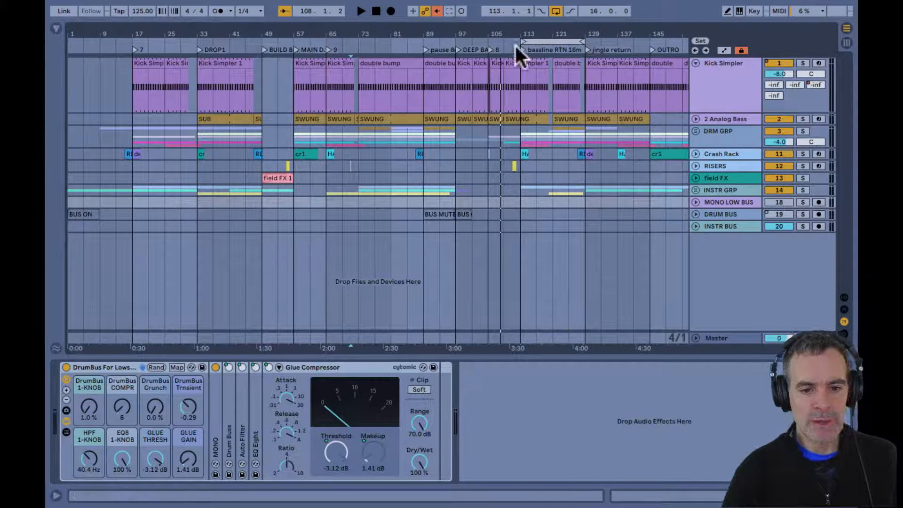
click(530, 41)
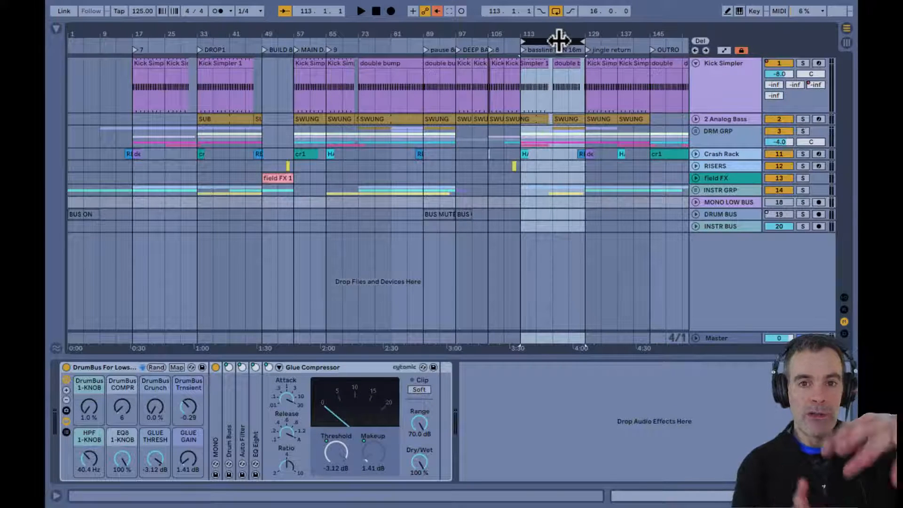
key(space)
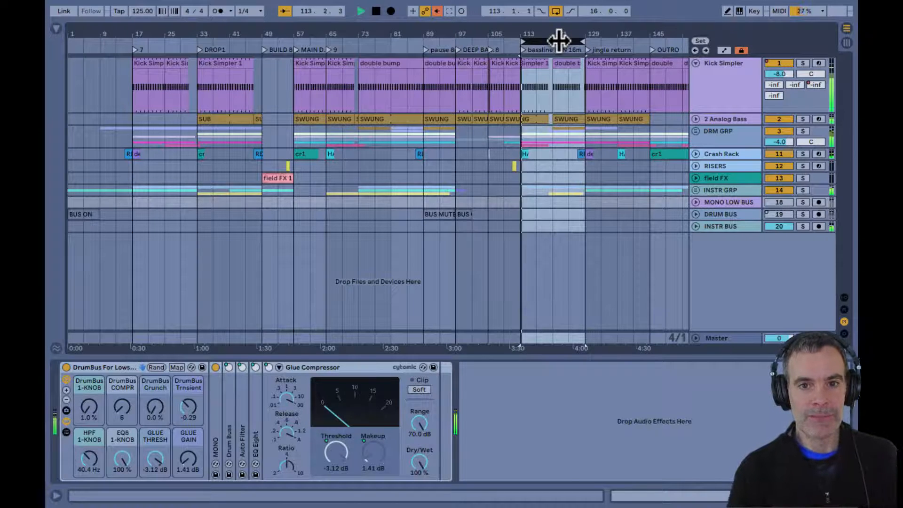
key(Tab)
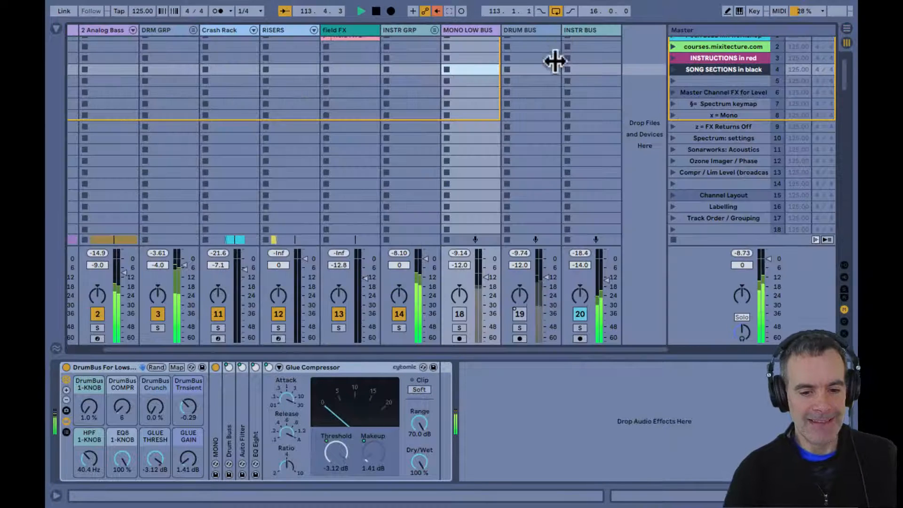
- Audition MONO LOW BUS and DRUM BUS alongside INSTR BUS, reveal the tracks' routing settings and mute those two buses again
click(520, 315)
click(456, 314)
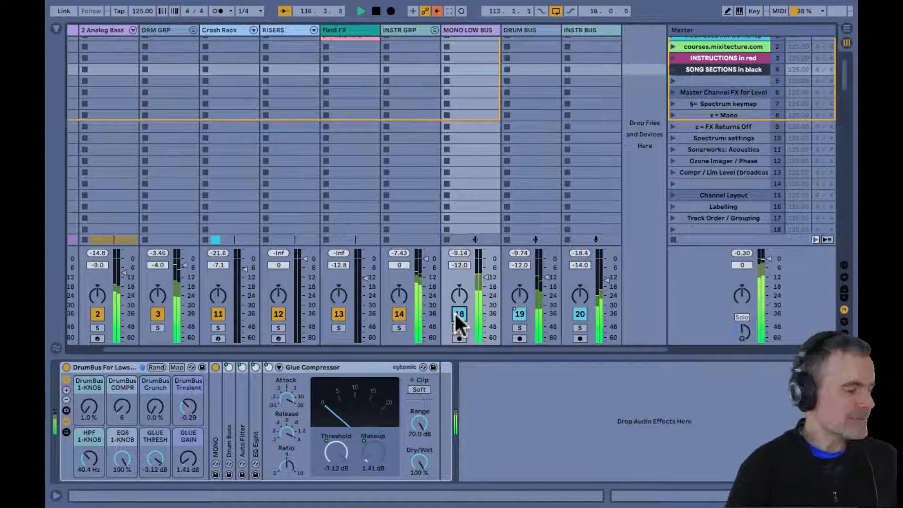
key(ctrl+alt+i)
click(457, 314)
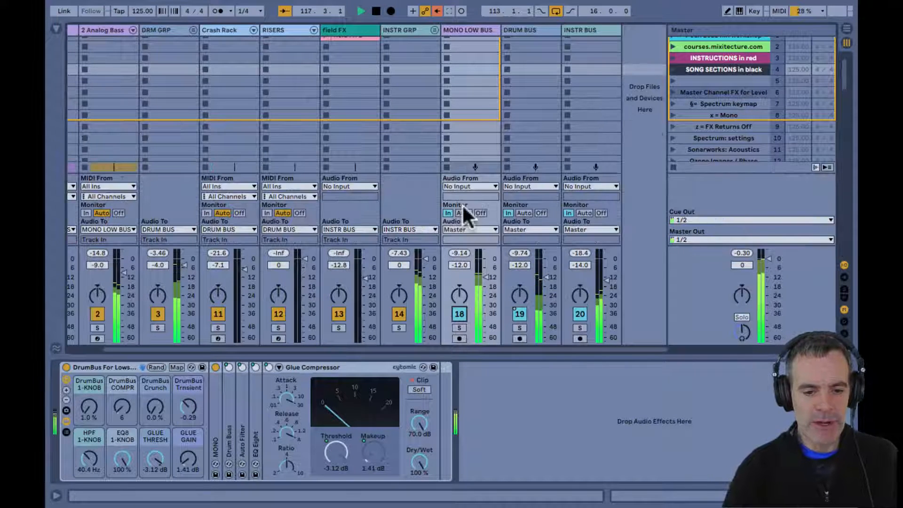
click(518, 313)
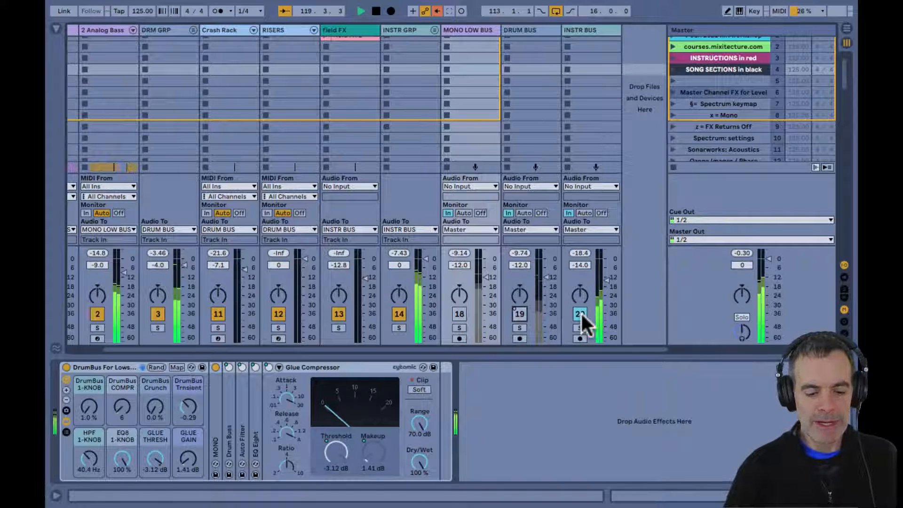
- Show the return tracks and inspect the output routing of return B RVB 2 without changing it
key(ctrl+alt+r)
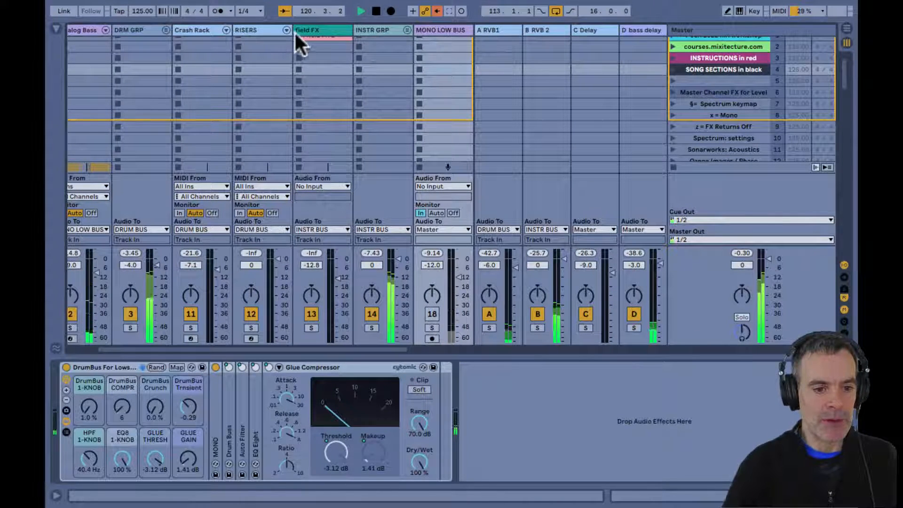
scroll(459, 88, right, 2)
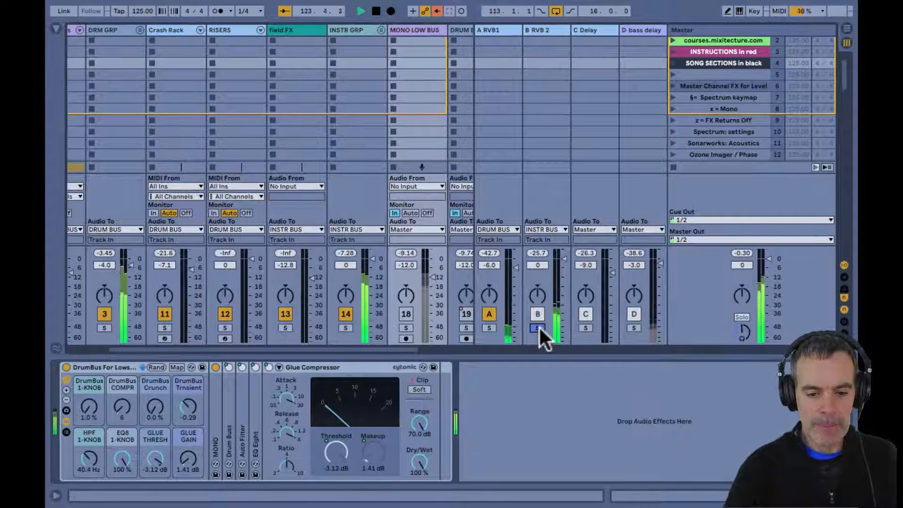
click(544, 229)
click(545, 226)
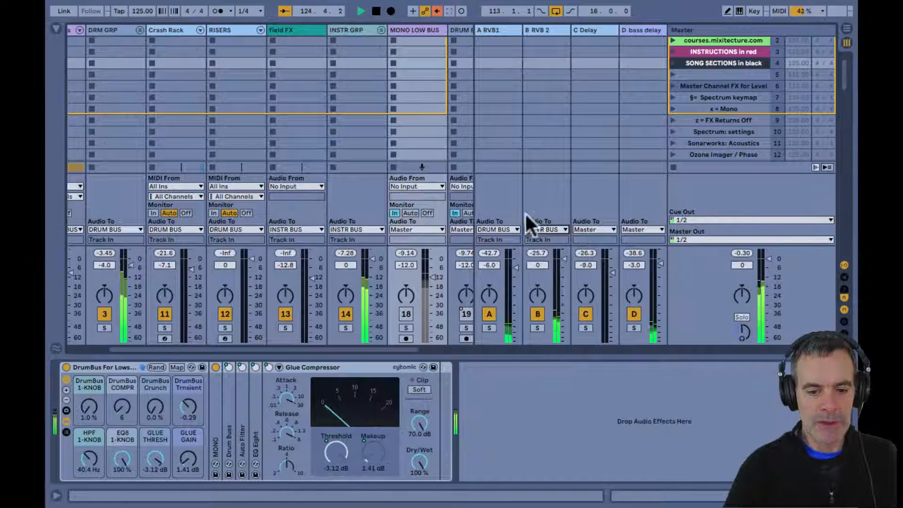
- Show the INSTR BUS device chain and inspect its available audio input sources, leaving No Input selected
scroll(410, 26, right, 2)
scroll(409, 26, right, 1)
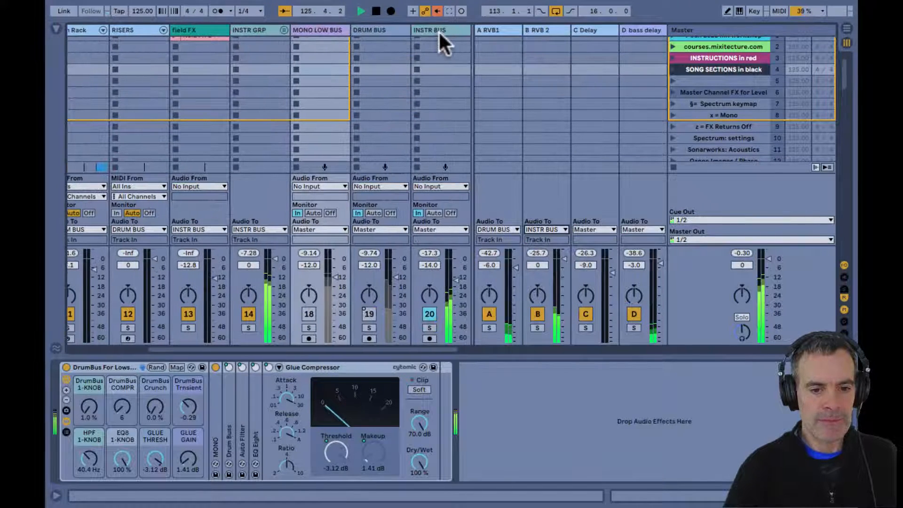
click(438, 30)
click(439, 185)
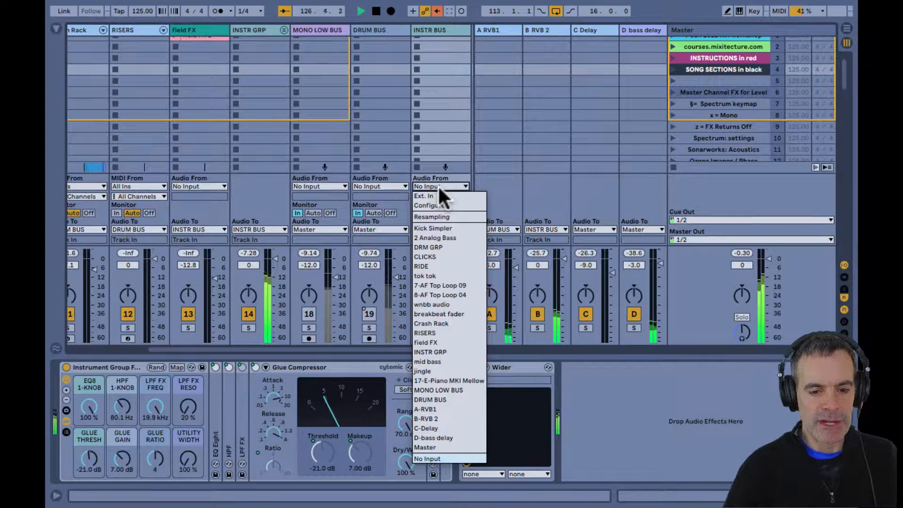
click(439, 185)
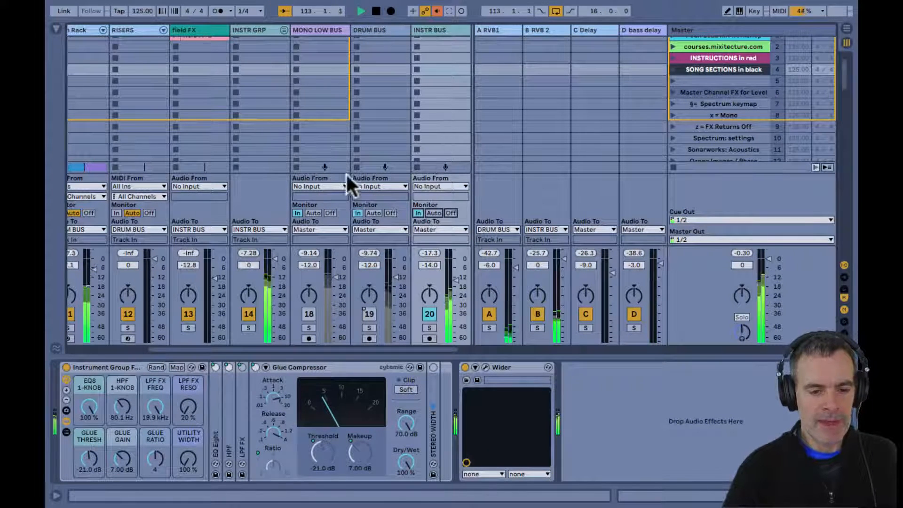
- Inspect field FX's output routing to INSTR BUS, and look over the field FX, INSTR GRP and B RVB 2 tracks
click(198, 230)
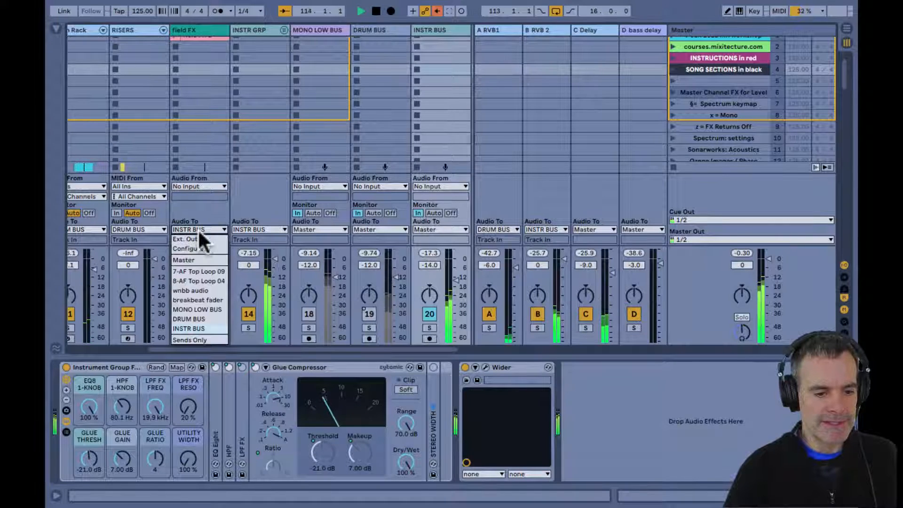
click(197, 229)
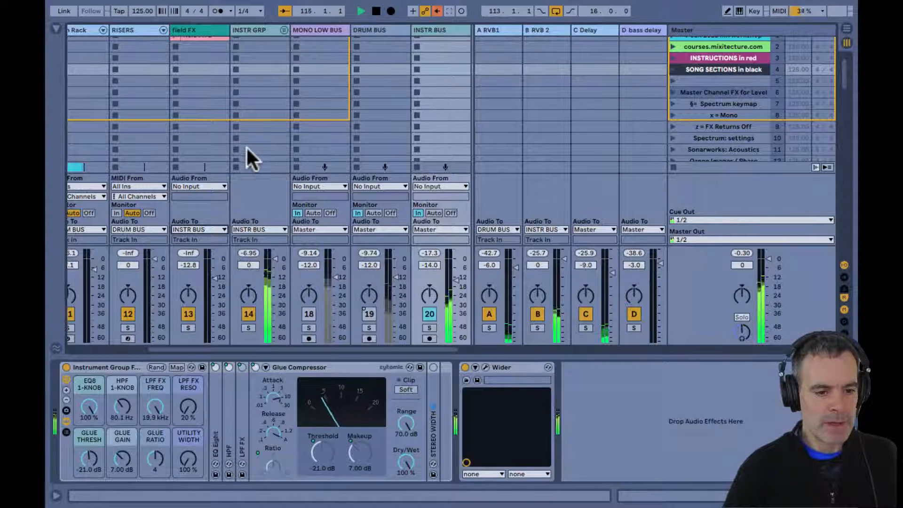
click(195, 29)
click(253, 29)
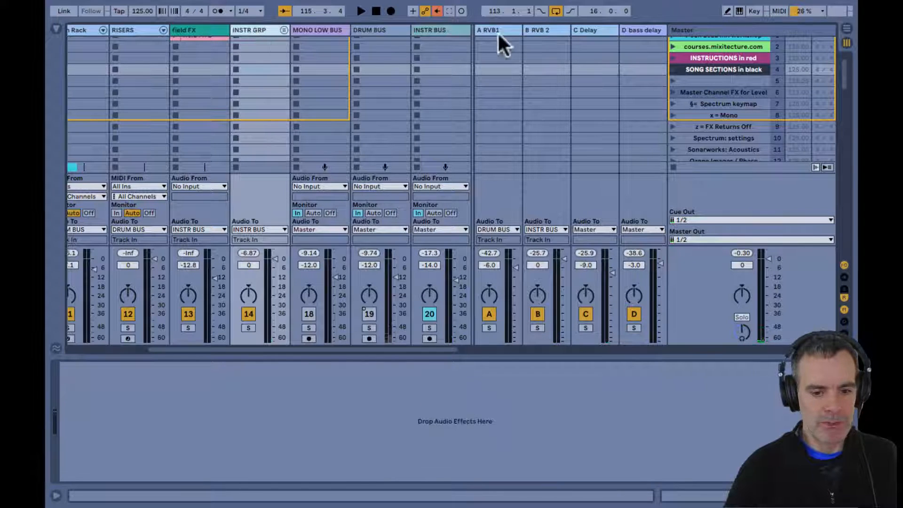
click(538, 30)
- Look over the RISERS and DRM GRP tracks and inspect DRM GRP's output routing to DRUM BUS
scroll(394, 64, left, 3)
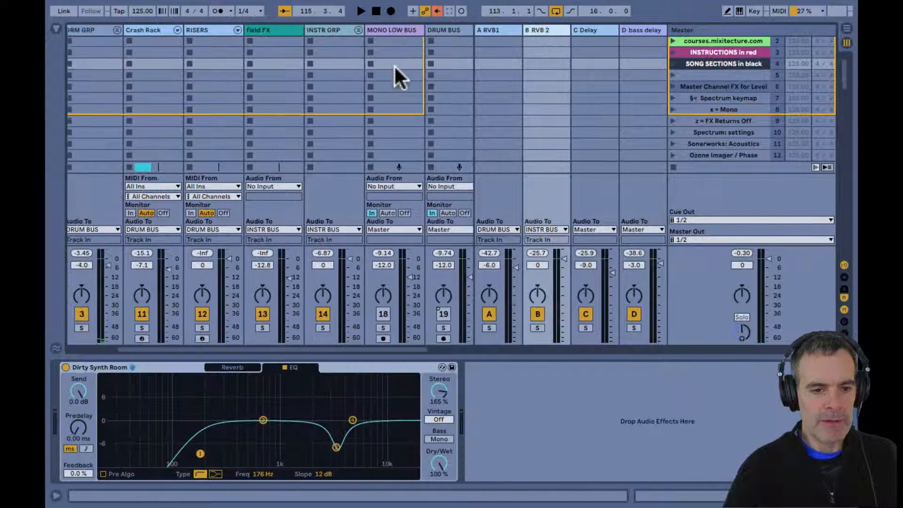
scroll(394, 65, left, 2)
scroll(362, 61, down, 1)
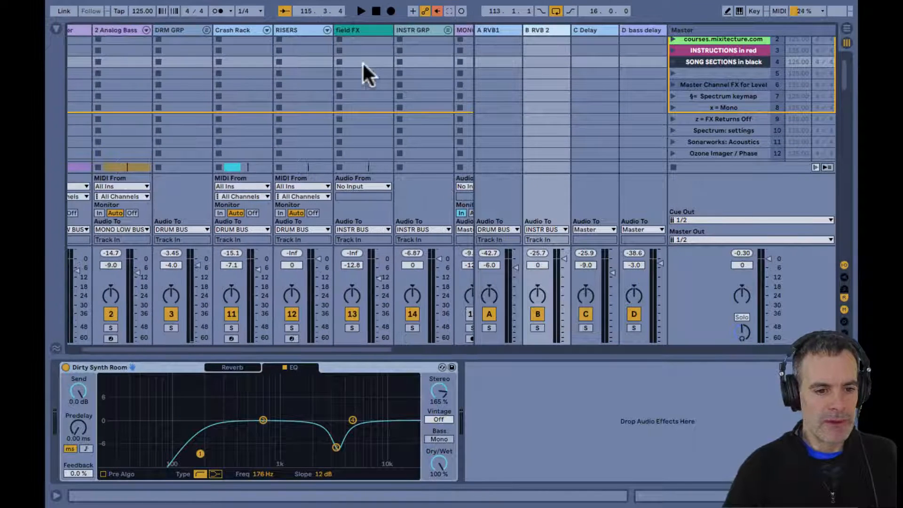
click(306, 29)
scroll(306, 29, left, 2)
scroll(264, 27, down, 3)
click(220, 30)
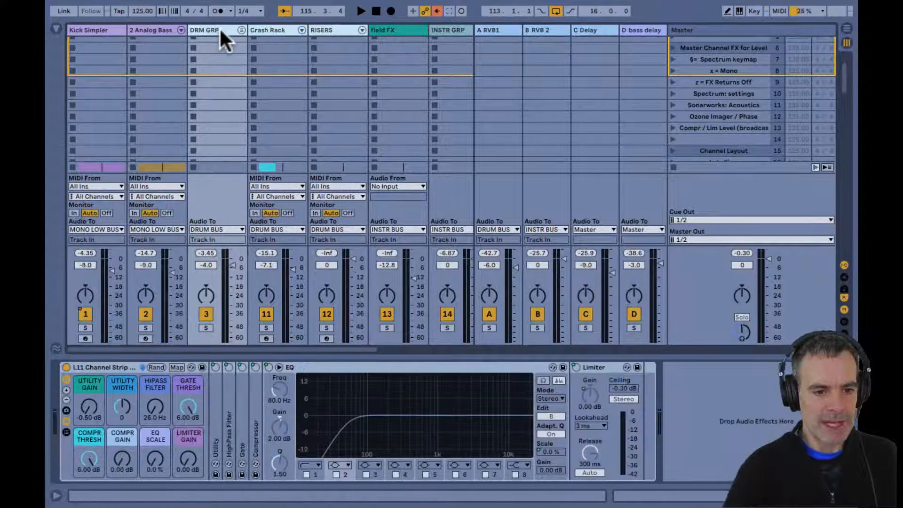
click(221, 228)
click(221, 229)
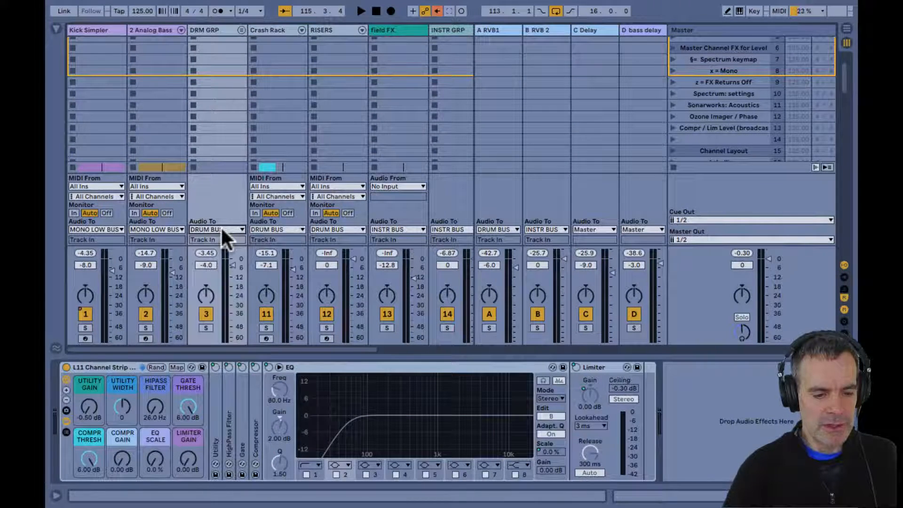
- Check DRUM BUS and rename the A RVB1 return track to "dr vrb"
scroll(266, 181, right, 5)
scroll(266, 180, up, 1)
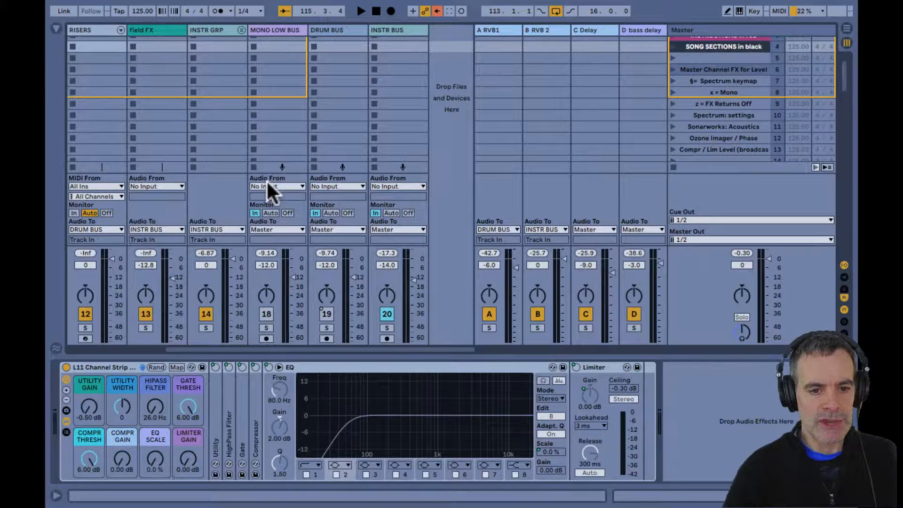
click(339, 31)
click(501, 28)
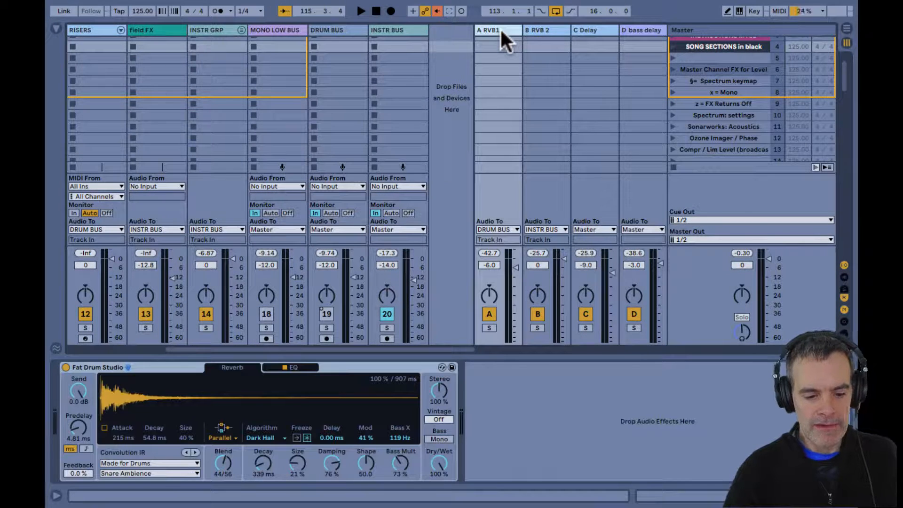
text(dr vrb)
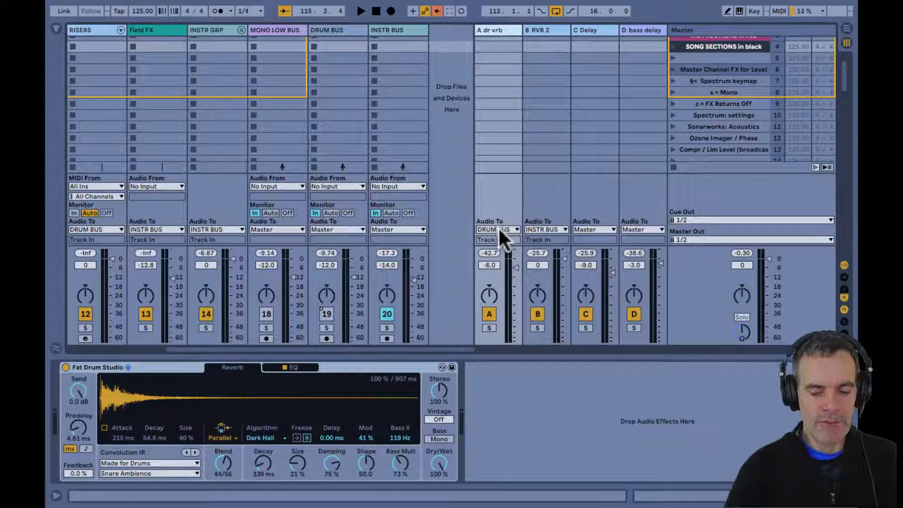
- Play the loop with INSTR BUS muted and audition DRUM BUS by switching it on, off and on again
key(space)
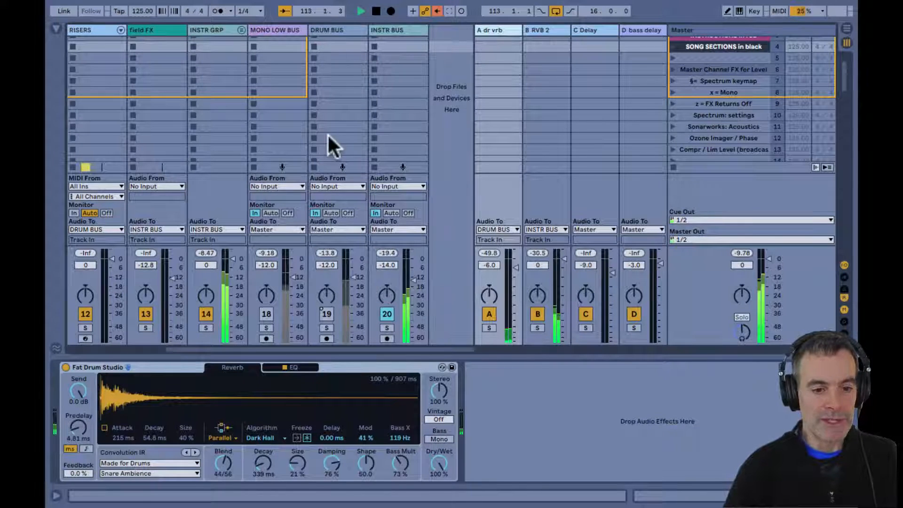
click(387, 313)
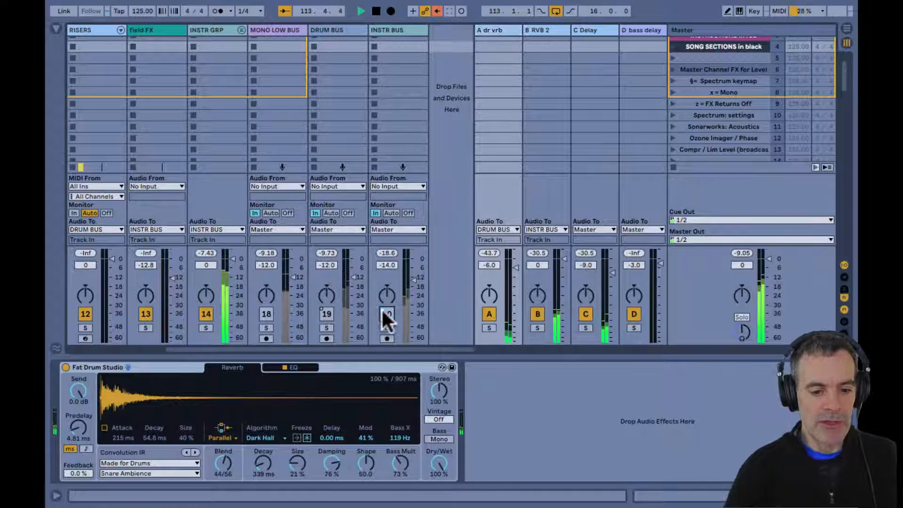
click(324, 312)
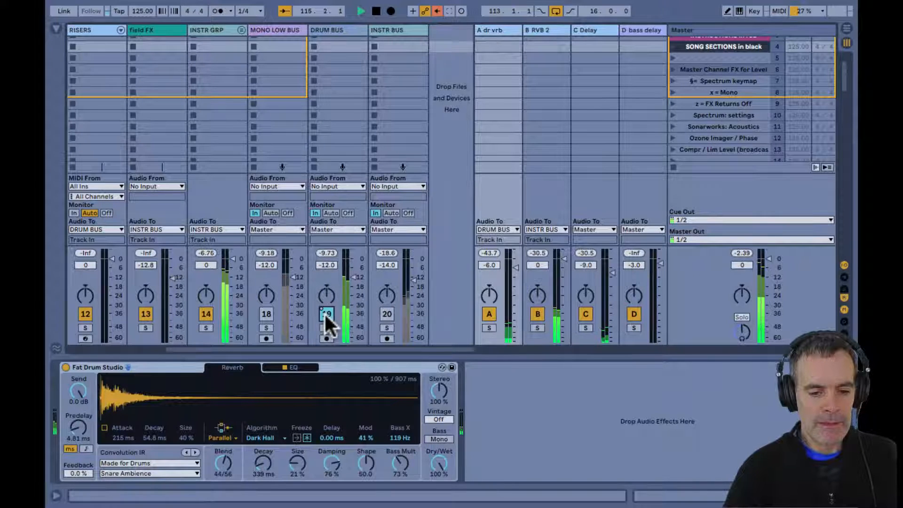
click(324, 313)
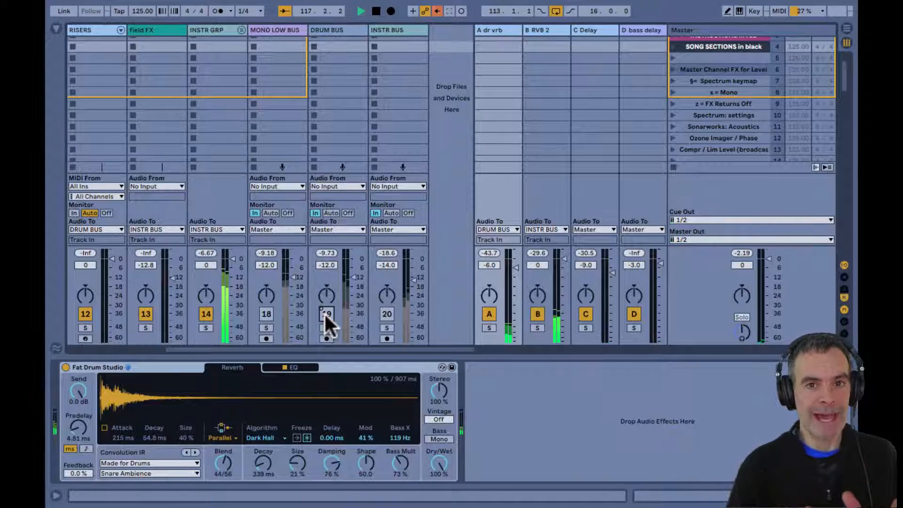
click(324, 313)
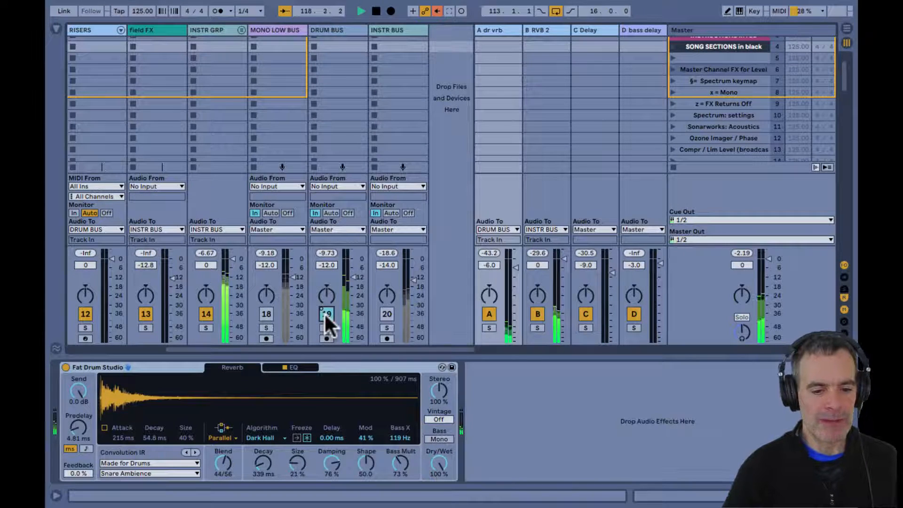
- Activate INSTR BUS and MONO LOW BUS, and mute DRUM BUS and INSTR BUS so only MONO LOW BUS stays active
click(384, 312)
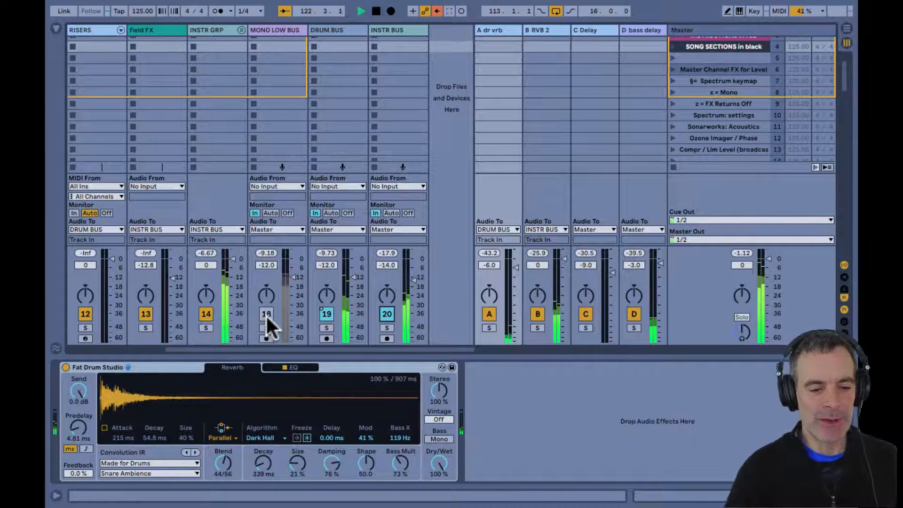
click(267, 315)
click(327, 315)
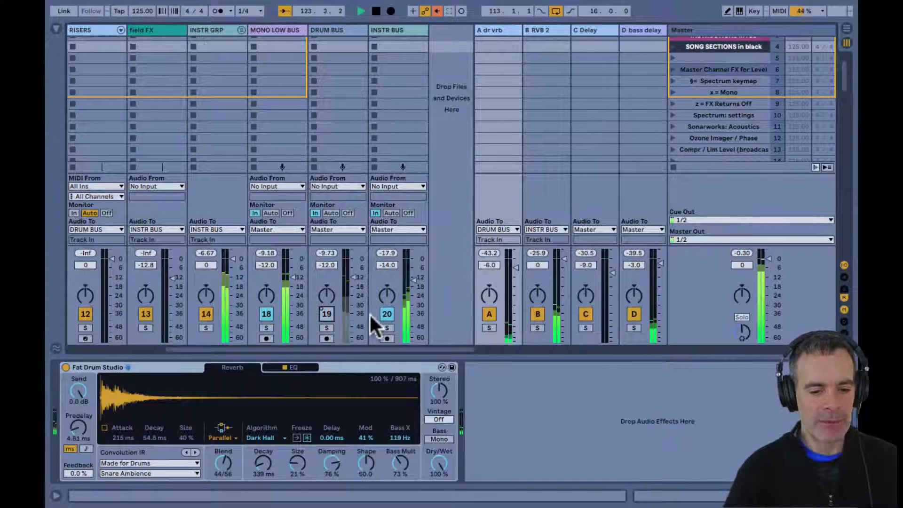
click(387, 315)
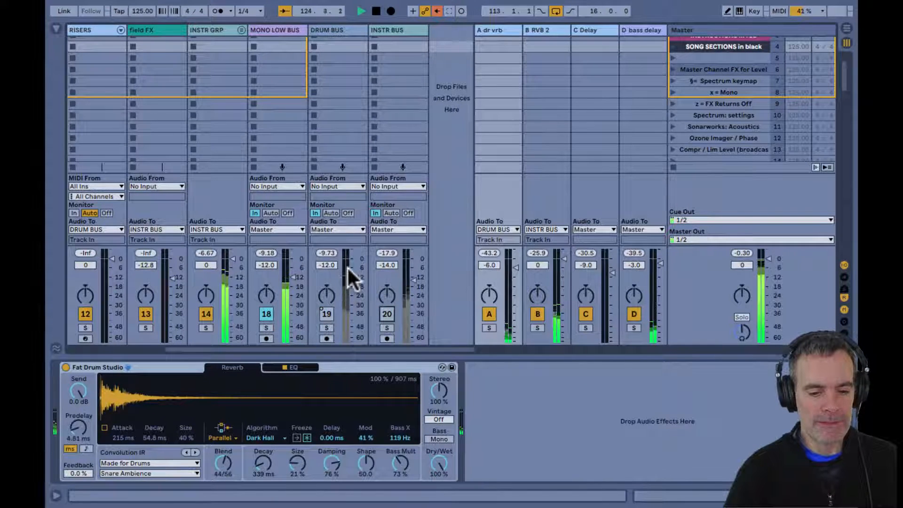
- Show the MONO LOW BUS device chain and check the Kick Simpler and 2 Analog Bass tracks that feed it
click(268, 29)
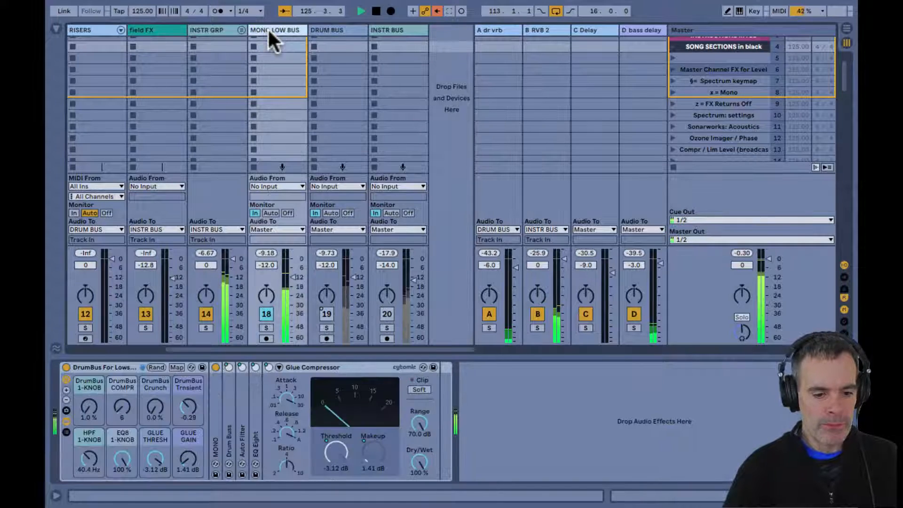
scroll(285, 94, left, 4)
scroll(285, 100, down, 3)
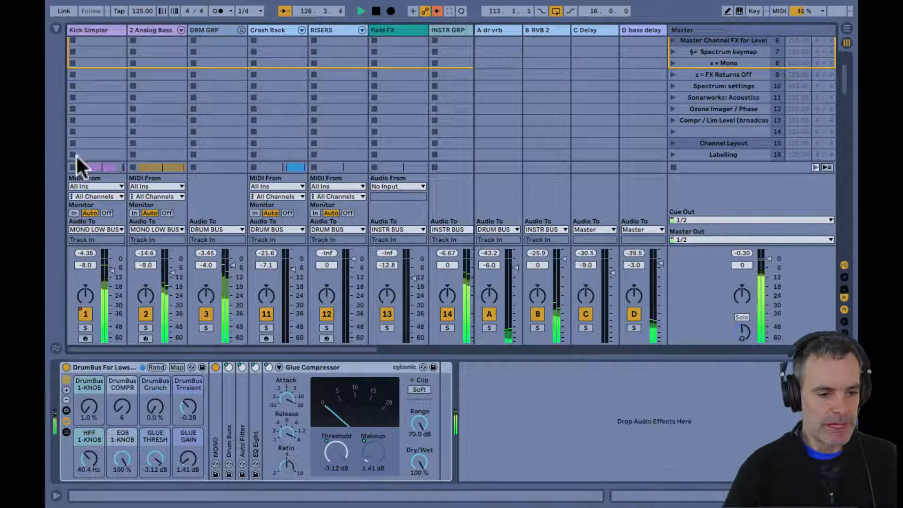
- Inspect the device chains of Kick Simpler and 2 Analog Bass and the output routing of Kick Simpler
click(97, 29)
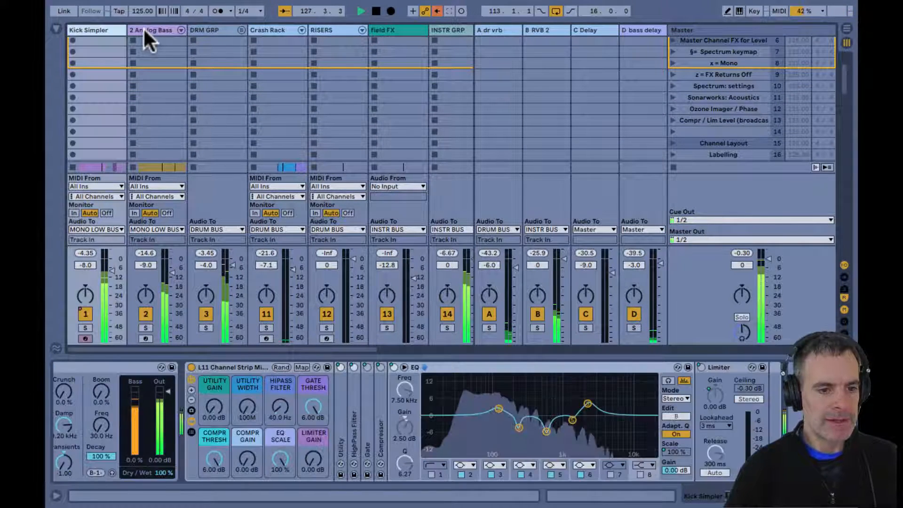
click(143, 29)
click(92, 230)
click(90, 227)
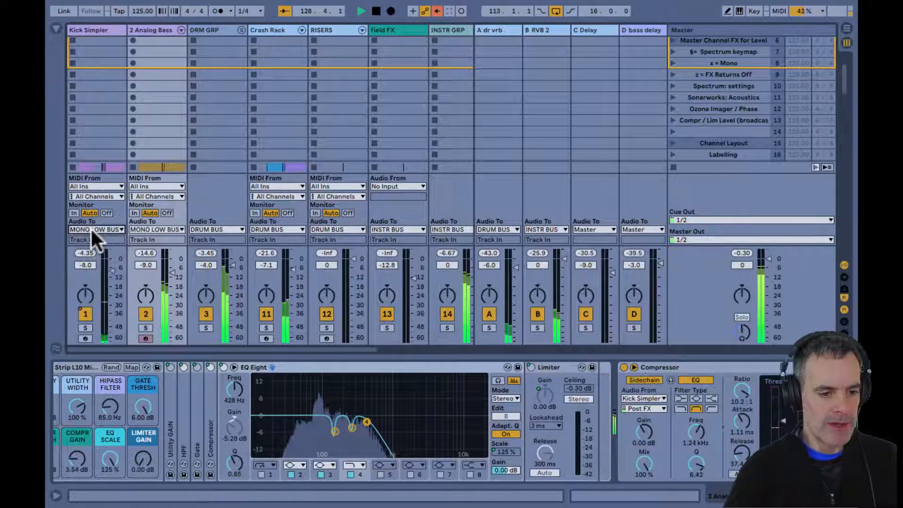
- Audition MONO LOW BUS with its DrumBus For Lows rack switched off and on again
scroll(196, 191, right, 4)
scroll(196, 190, up, 3)
scroll(197, 190, right, 1)
scroll(197, 191, up, 1)
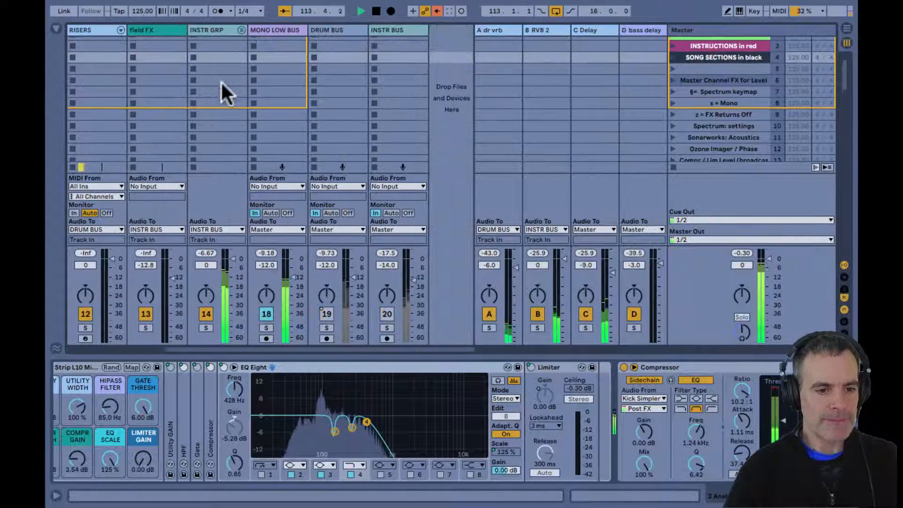
click(277, 27)
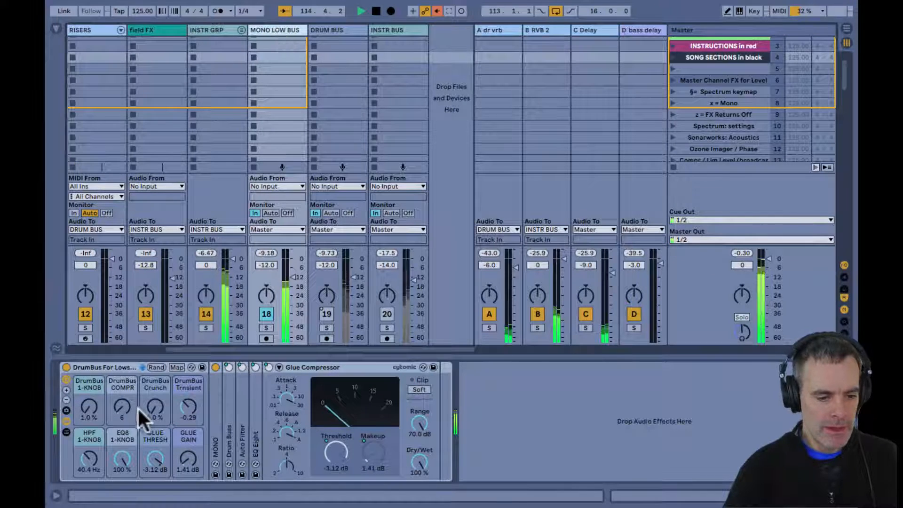
click(65, 366)
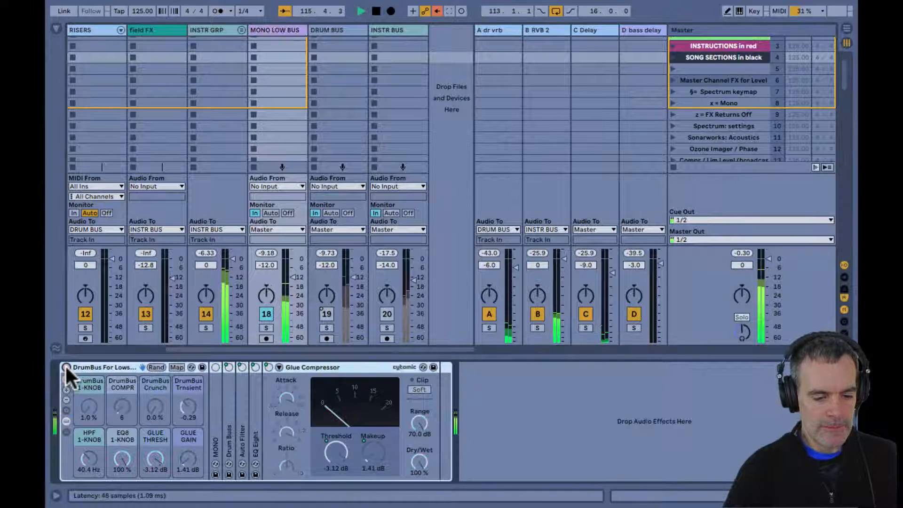
click(66, 366)
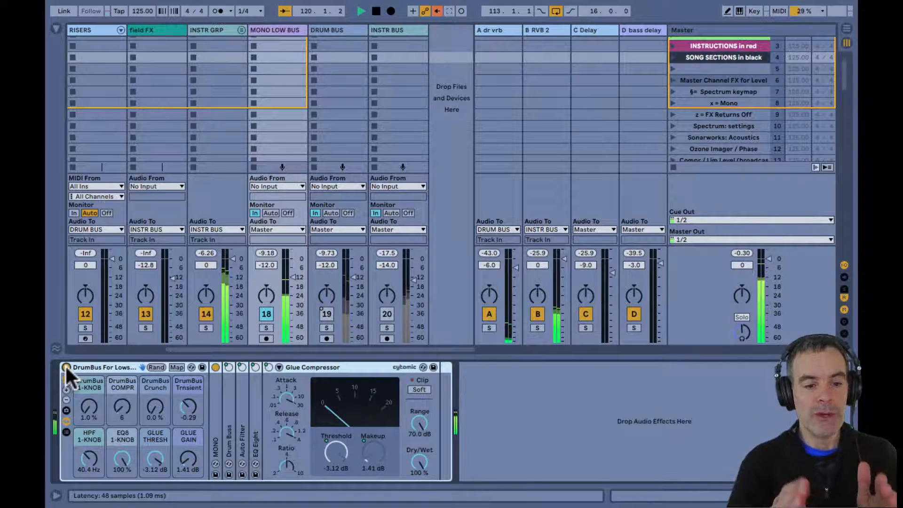
- Reactivate DRUM BUS and INSTR BUS, and raise the MONO LOW BUS volume to -9.5 dB
click(323, 311)
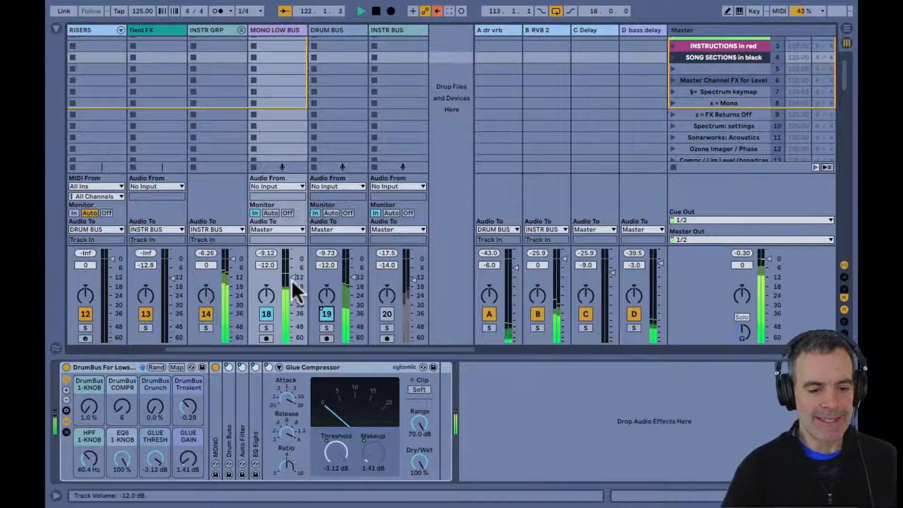
drag(291, 279, 292, 271)
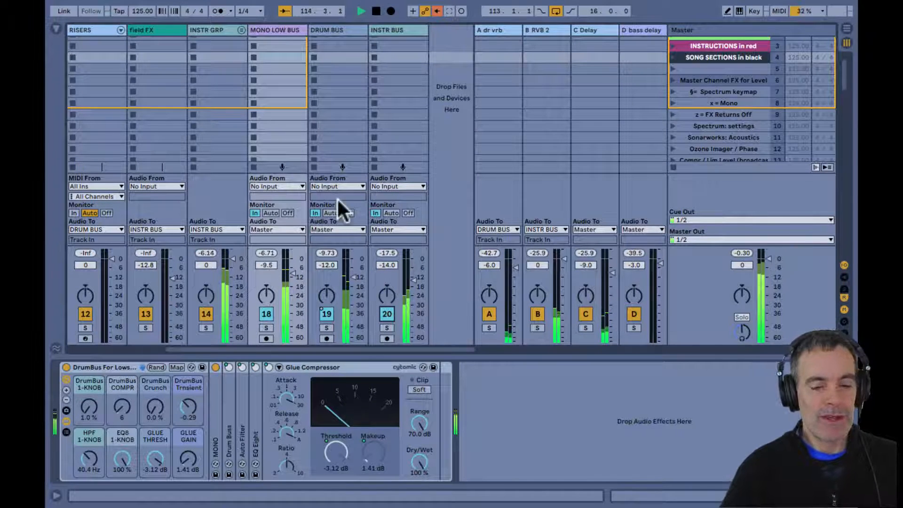
- Hide the input/output routing section and check the volume setting of the Kick Simpler track
key(super+alt+i)
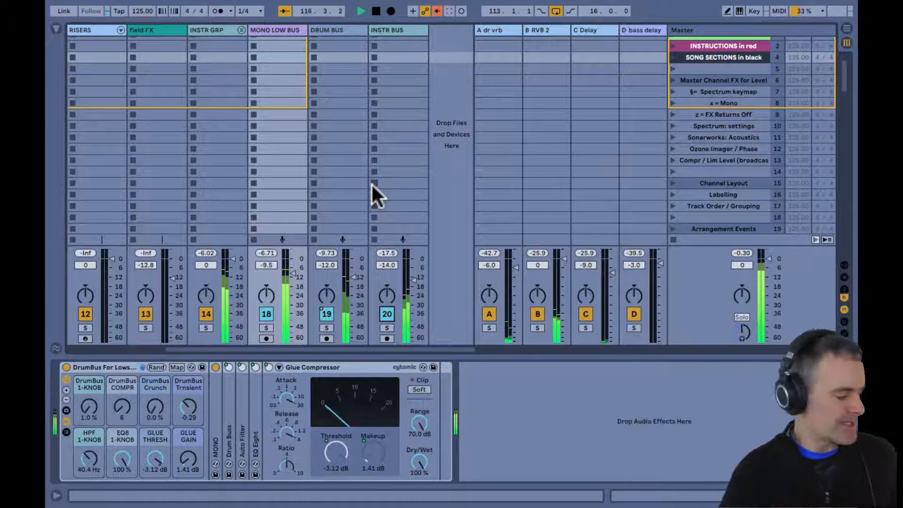
scroll(422, 175, left, 5)
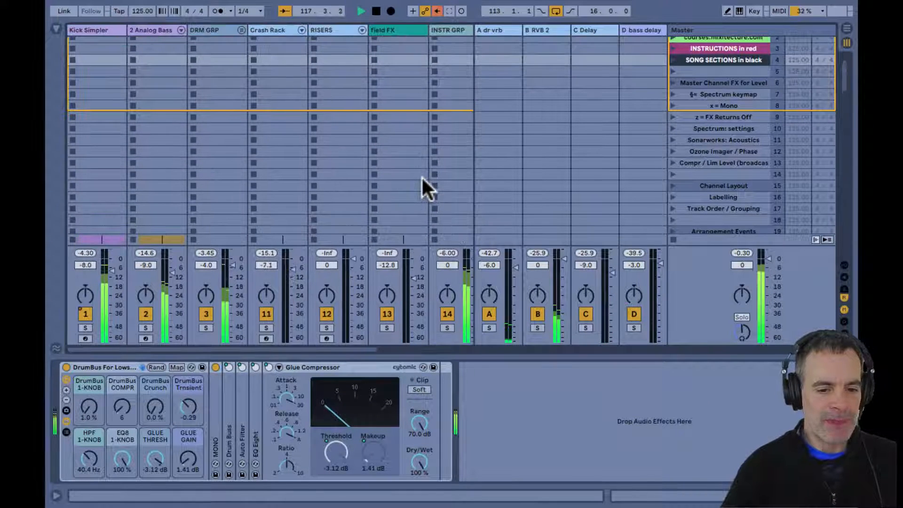
click(86, 264)
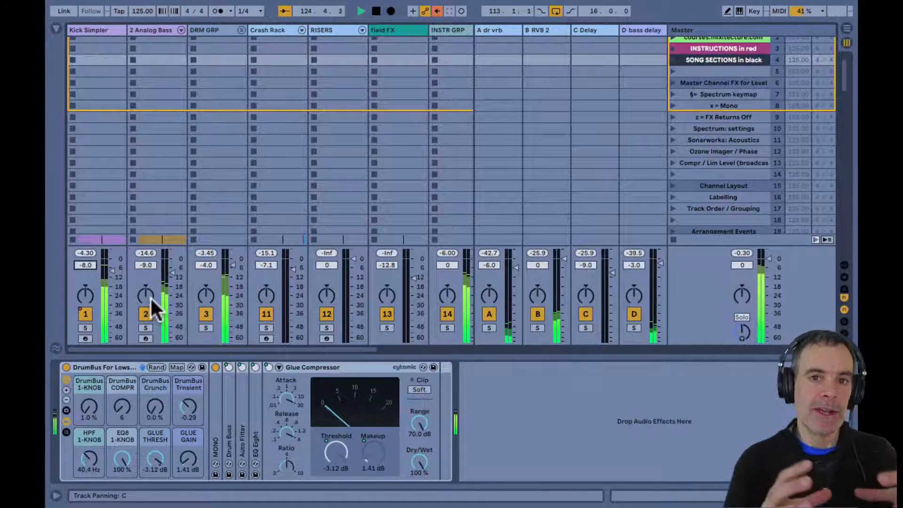
- Go back to the mix buses and switch MONO LOW BUS off and on again to audition it
scroll(150, 297, right, 5)
scroll(150, 297, up, 1)
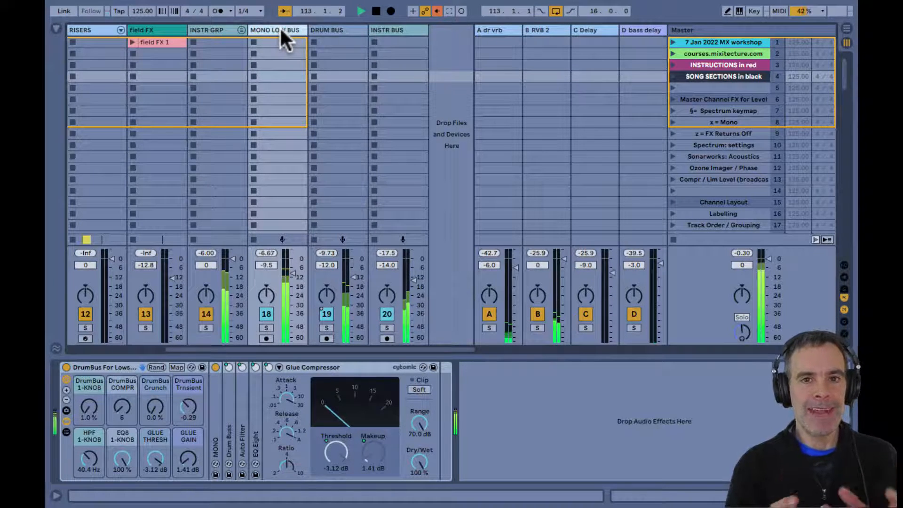
click(266, 314)
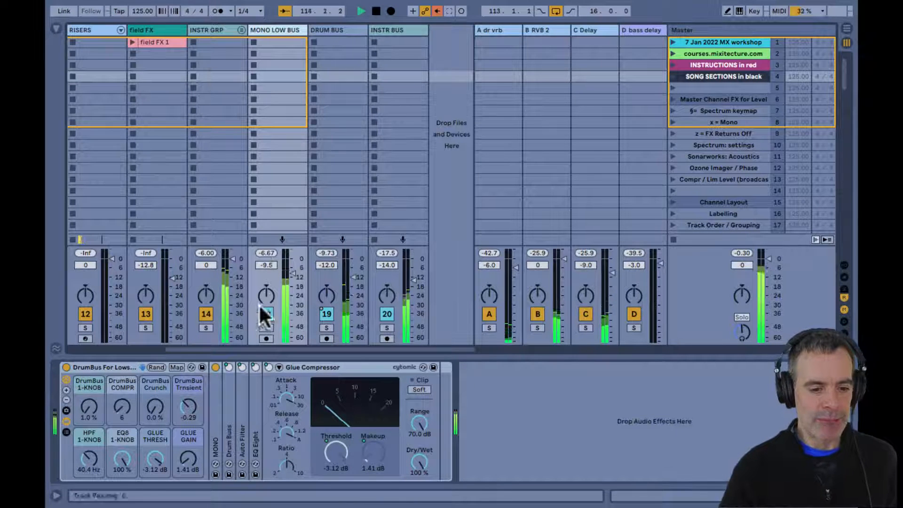
click(265, 317)
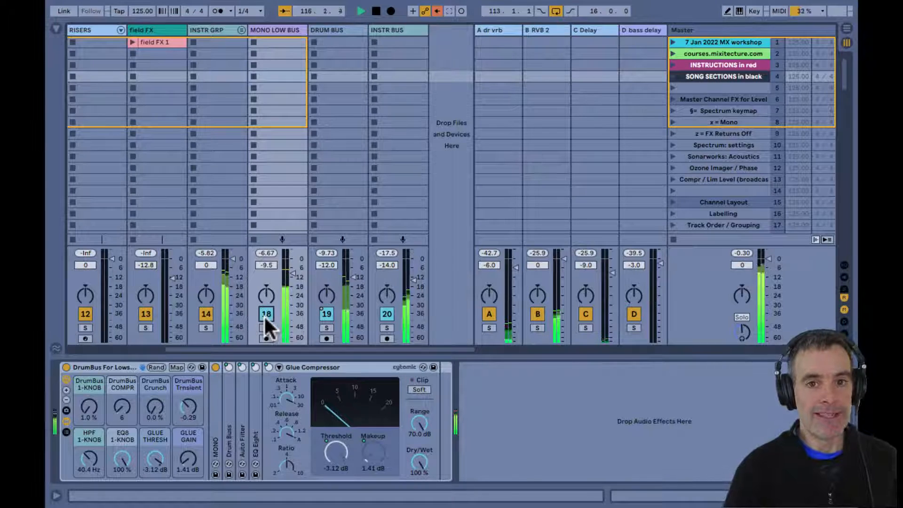
- With the routing section shown, insert an audio track after INSTR BUS, set its source to No Input and name it VOX BUS
key(super+alt+i)
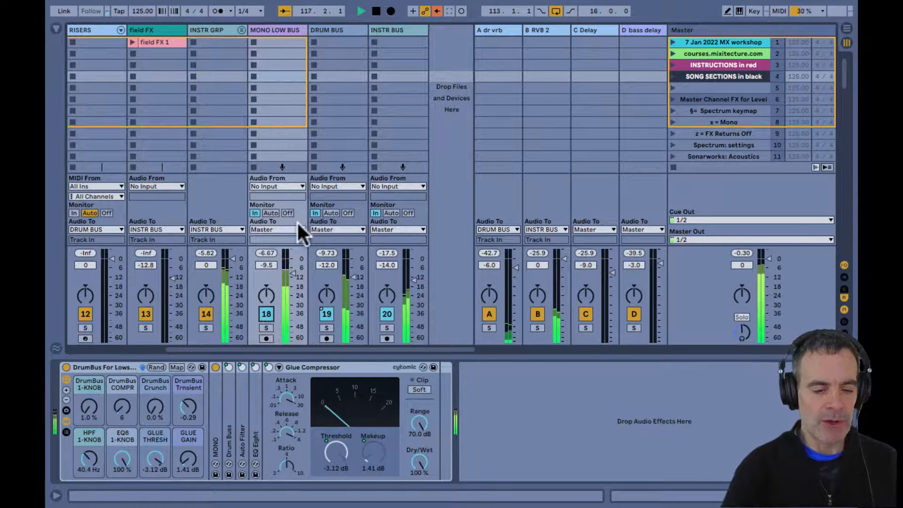
click(400, 30)
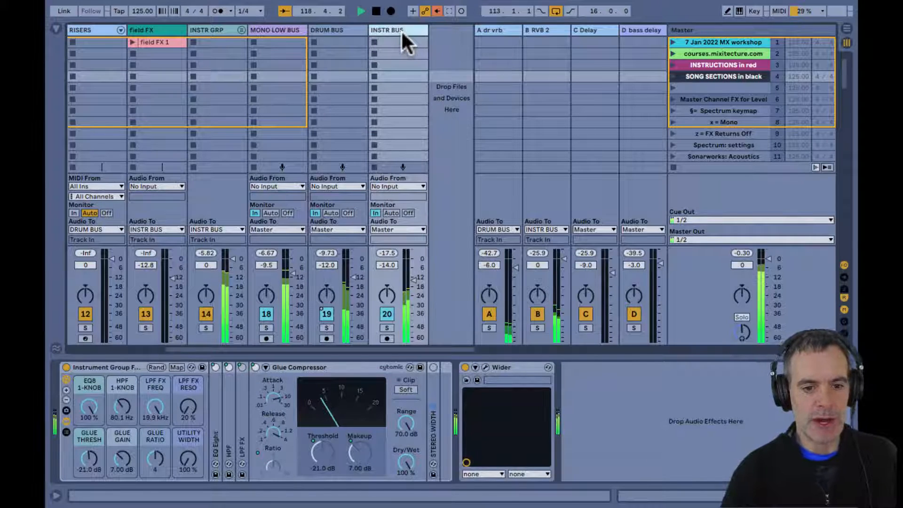
key(super+t)
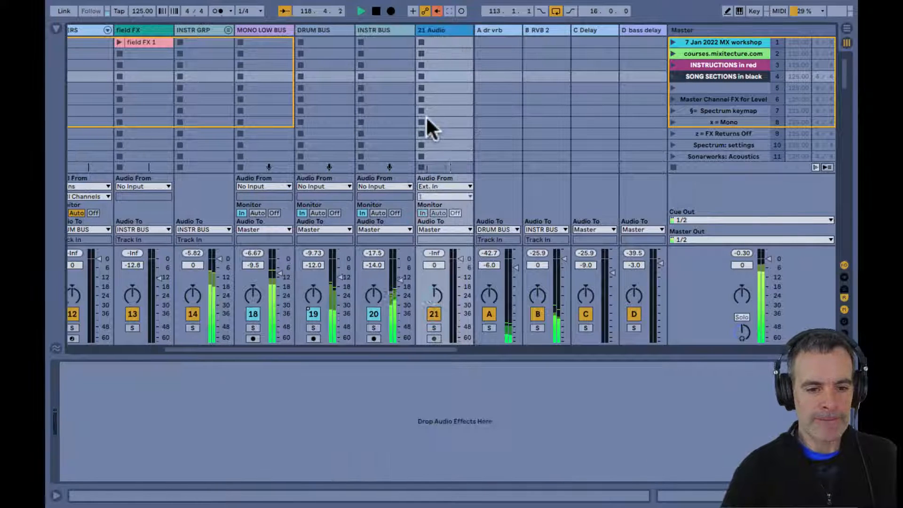
click(442, 186)
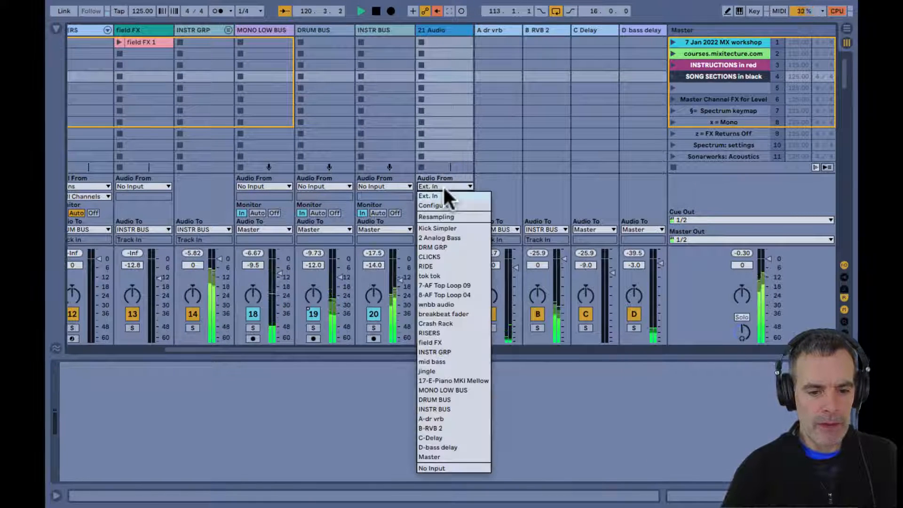
click(430, 463)
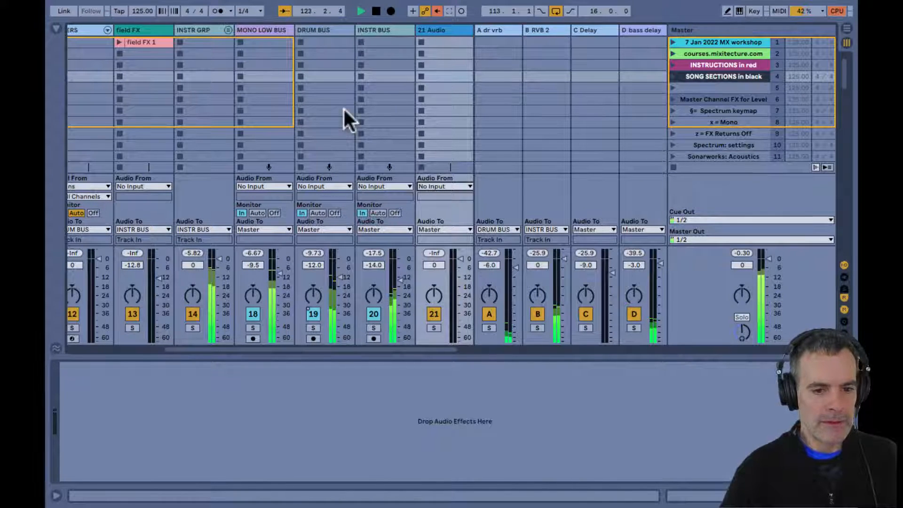
double_click(431, 30)
text(V)
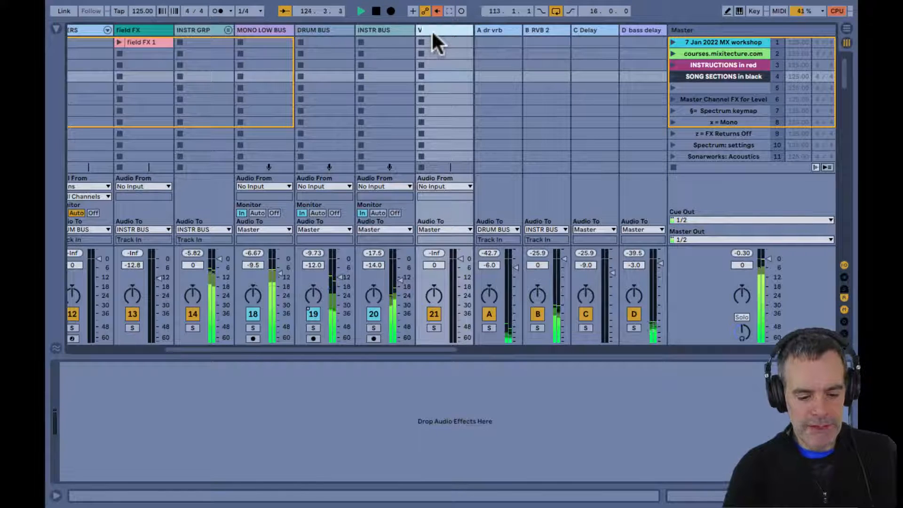
text(OX BUS)
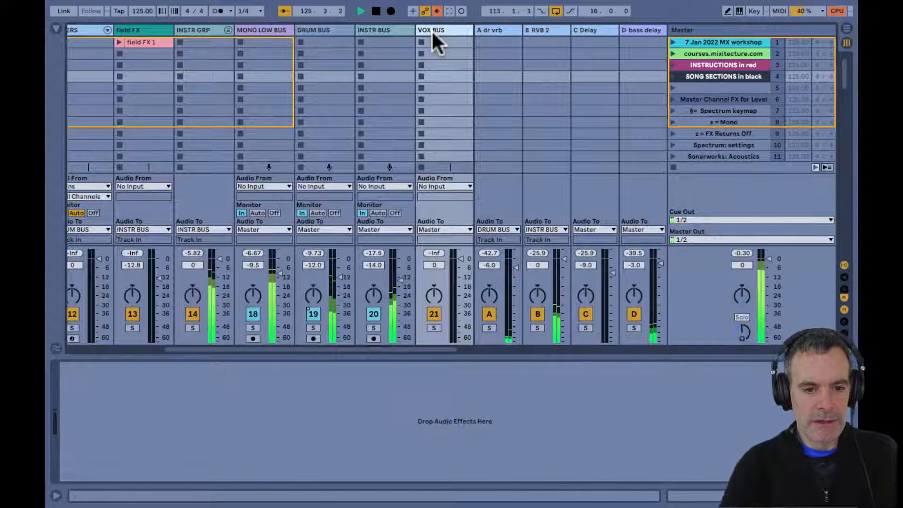
- Route the field FX track's output to VOX BUS and set VOX BUS monitoring to In
click(134, 227)
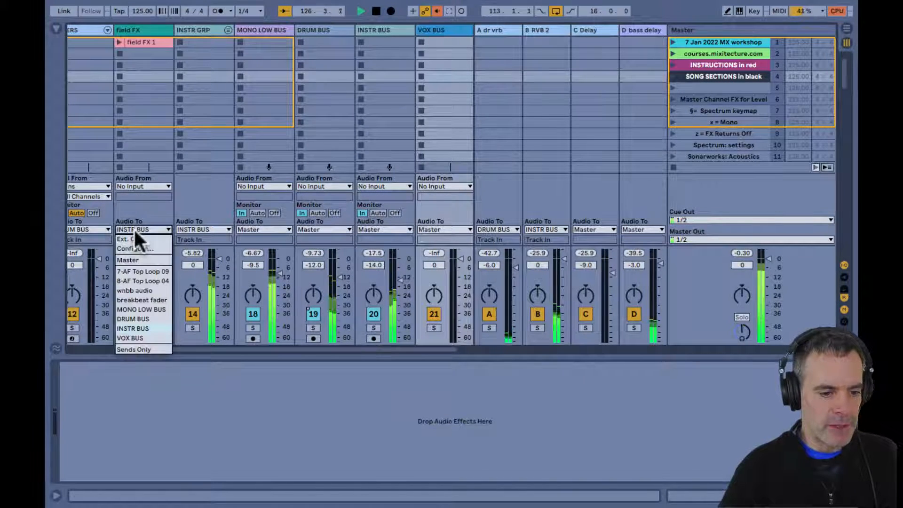
click(147, 338)
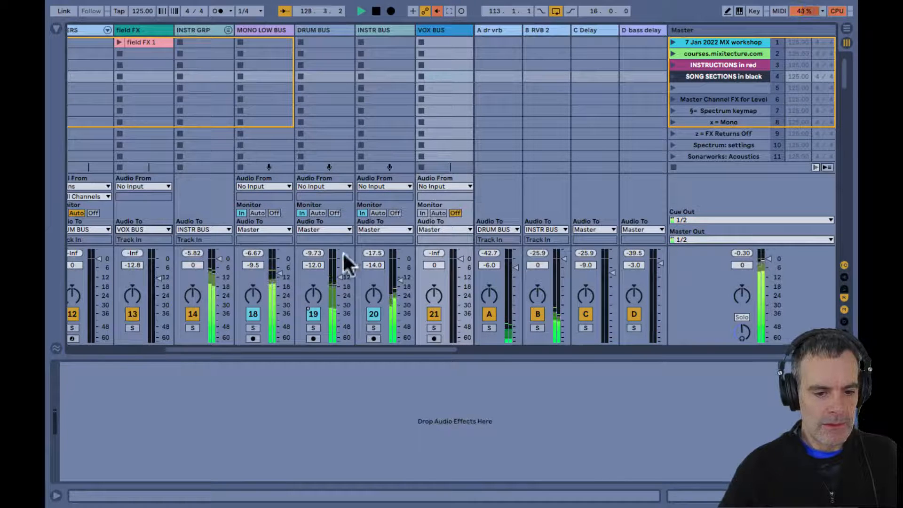
click(423, 212)
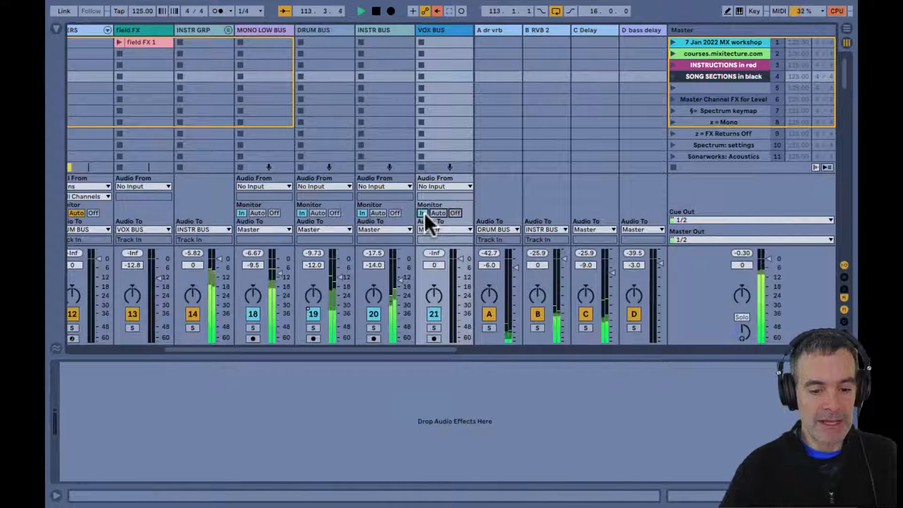
- Compare the device chains of field FX and VOX BUS, and stop playback
click(153, 24)
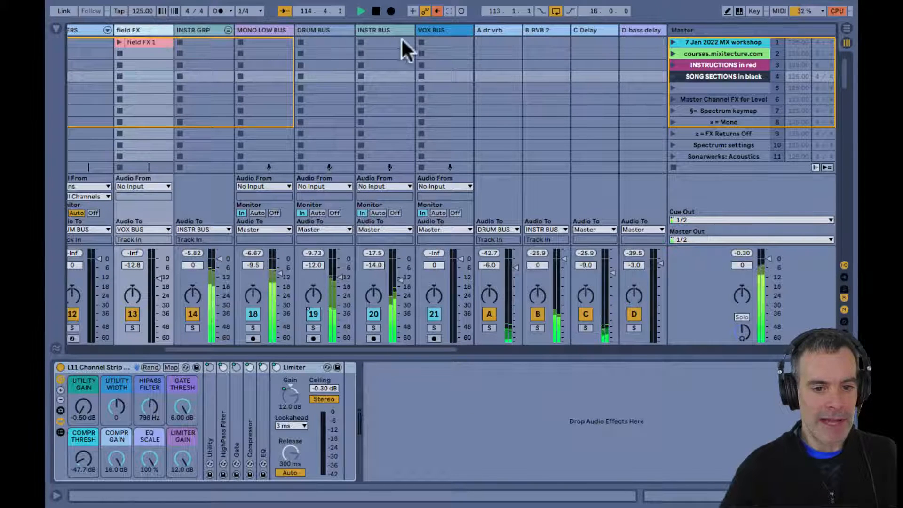
click(450, 28)
key(space)
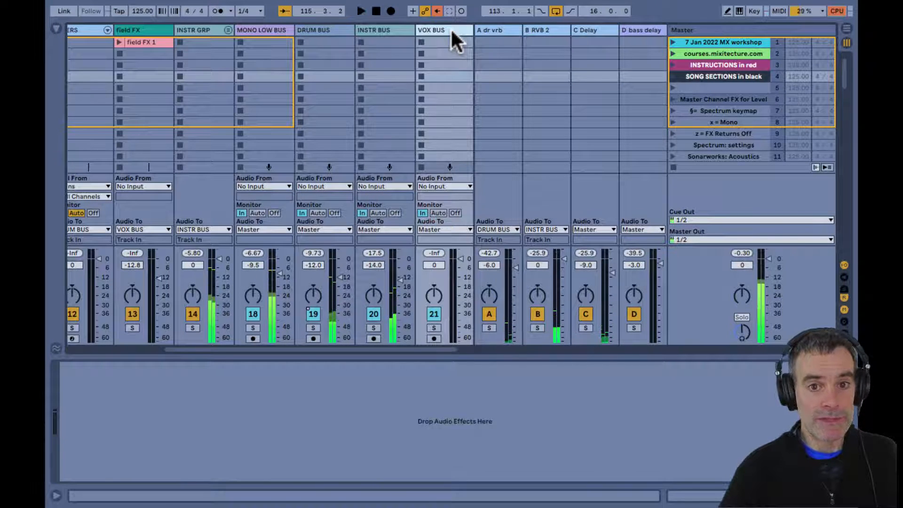
- Route field FX back to INSTR BUS and delete the VOX BUS track
click(138, 227)
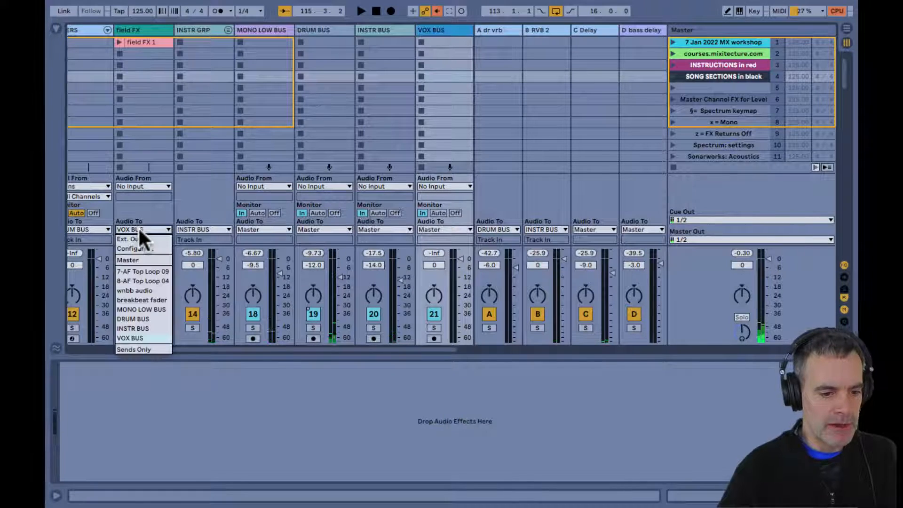
click(137, 328)
click(450, 30)
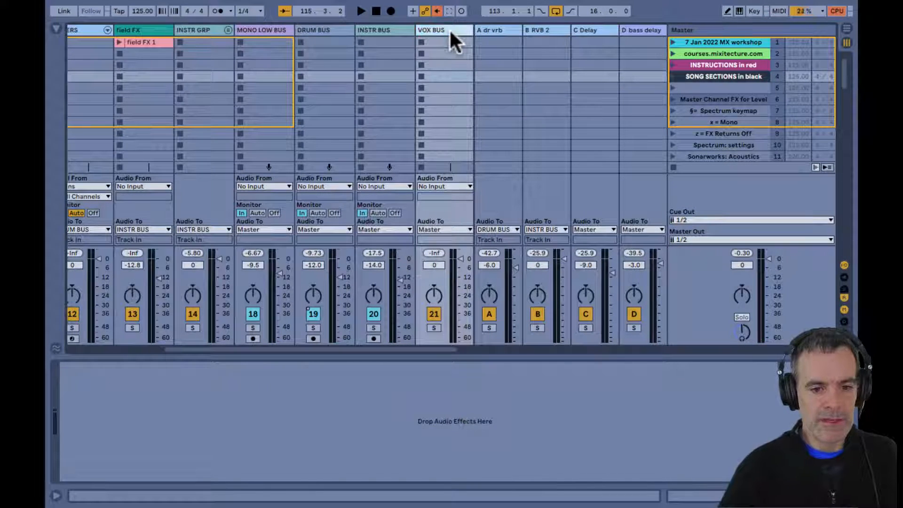
key(Delete)
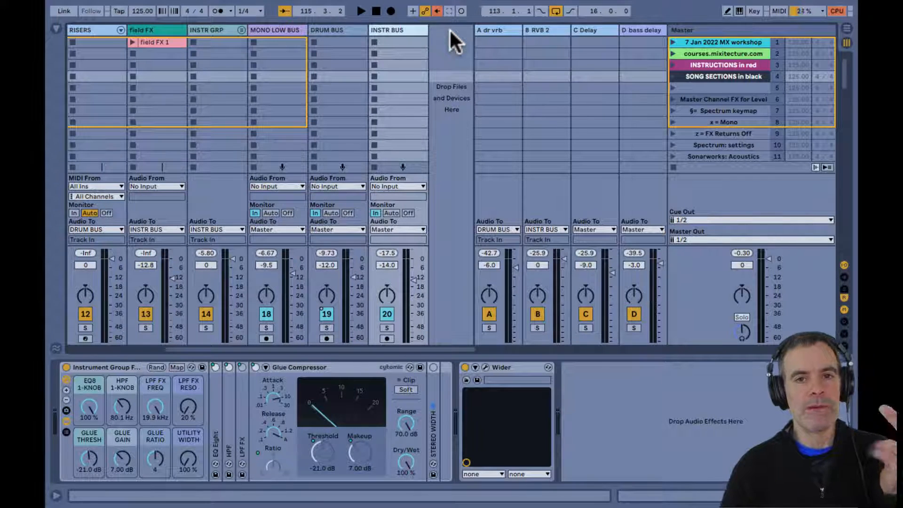
- Hide the input/output routing section and review the key mappings assigned to the return tracks and master devices
click(398, 63)
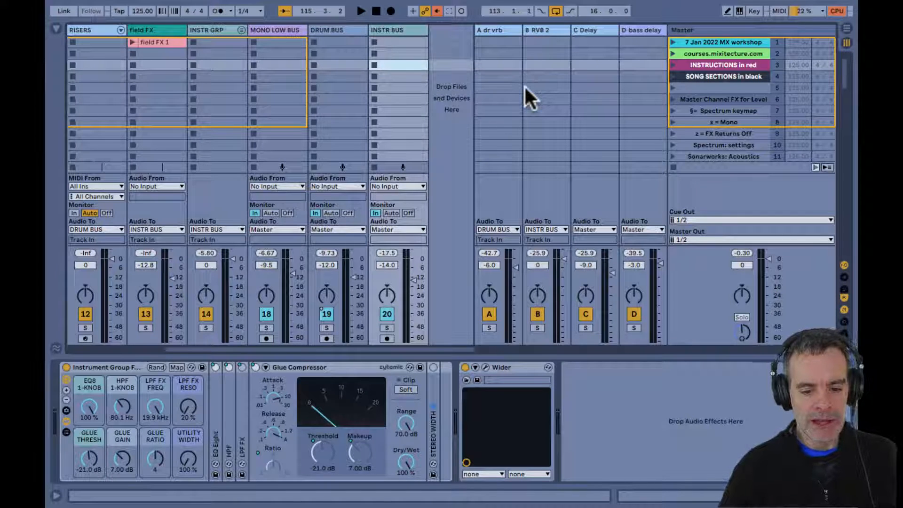
key(ctrl+alt+i)
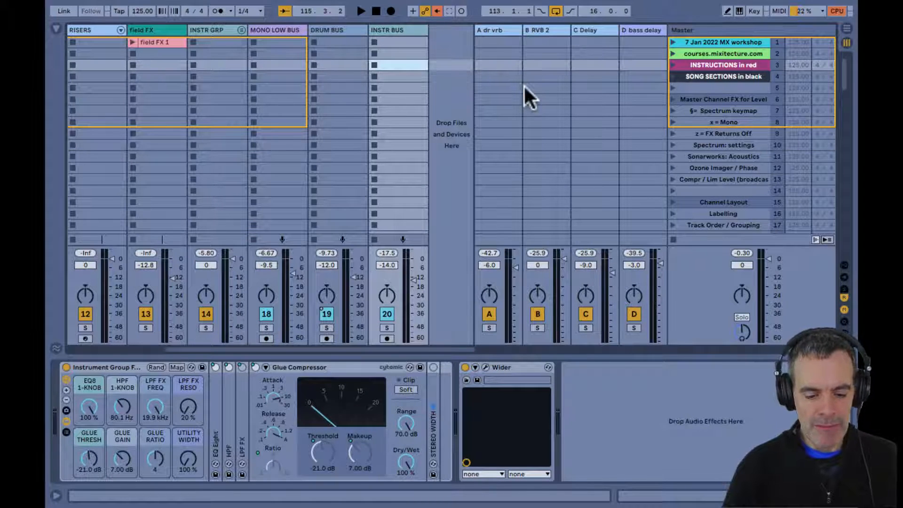
key(ctrl+k)
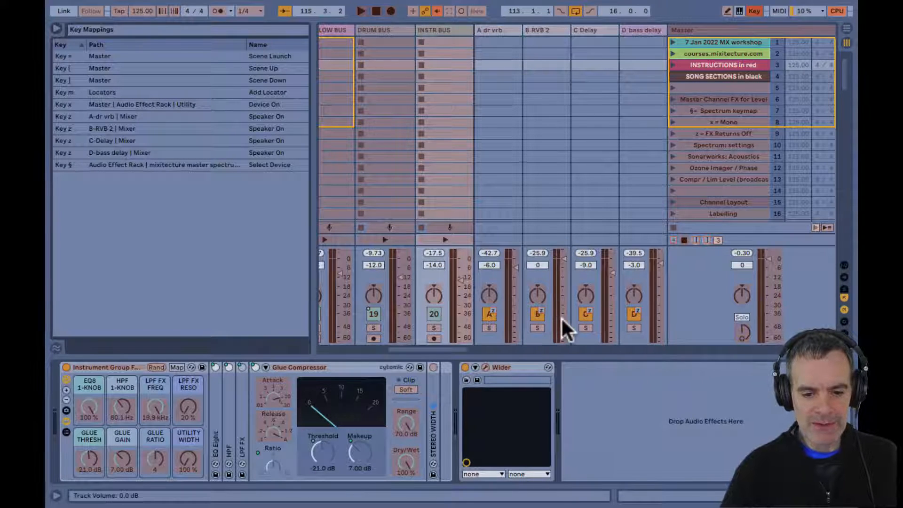
key(super+k)
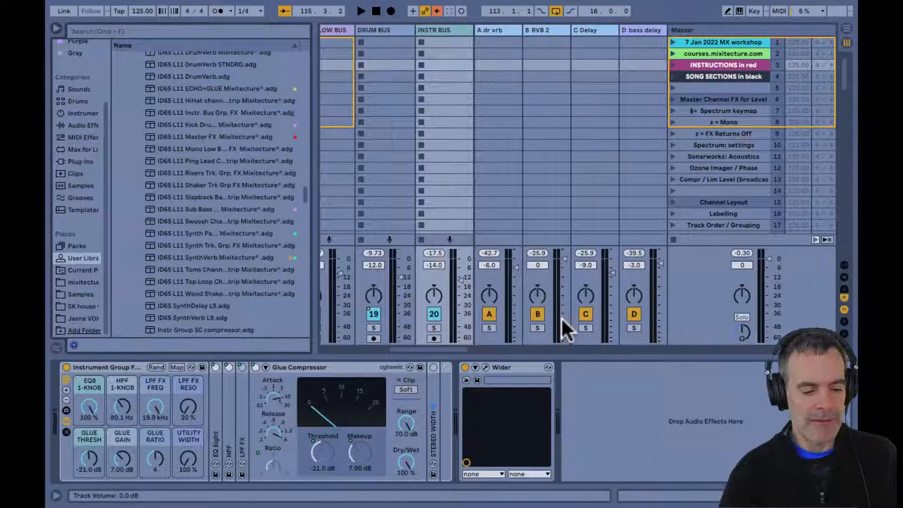
- Show the Master track's spectrum device with its mapped shortcut and switch to Arrangement View
key(section)
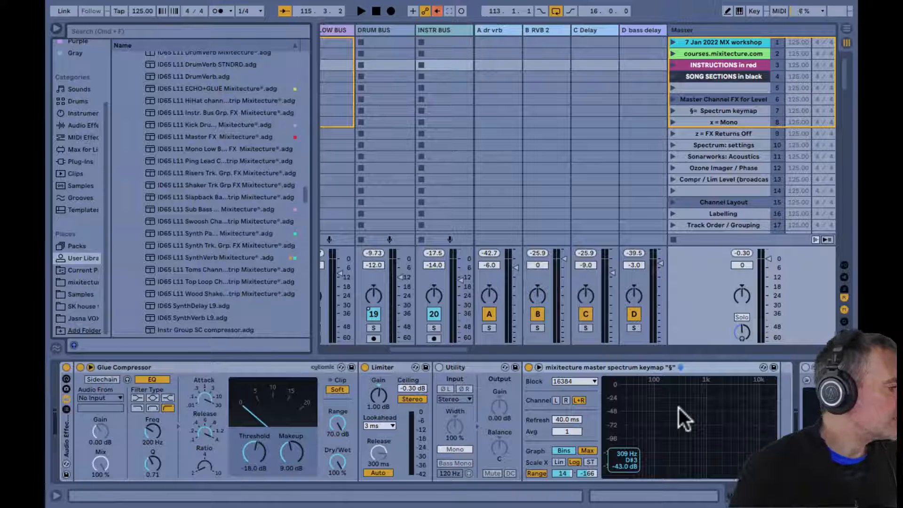
key(Tab)
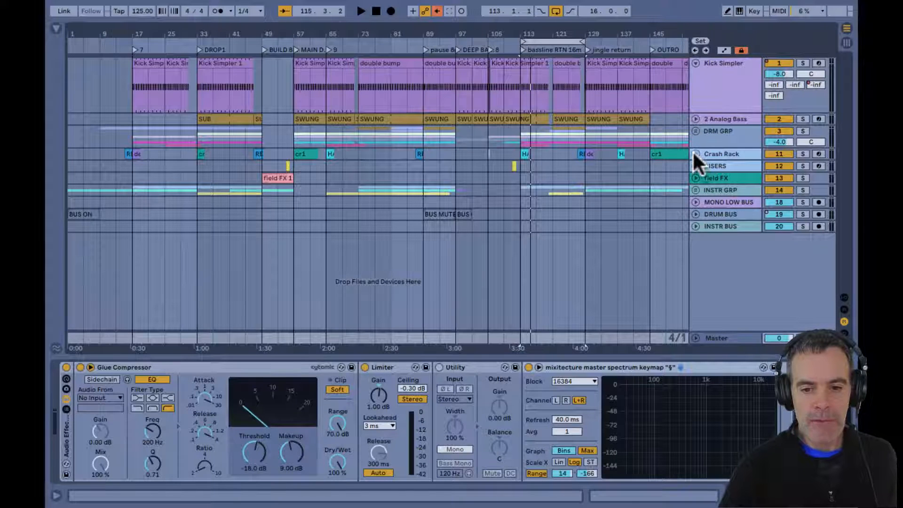
- Unfold the INSTR GRP track in the arrangement to view its member tracks, and fold it again
click(696, 191)
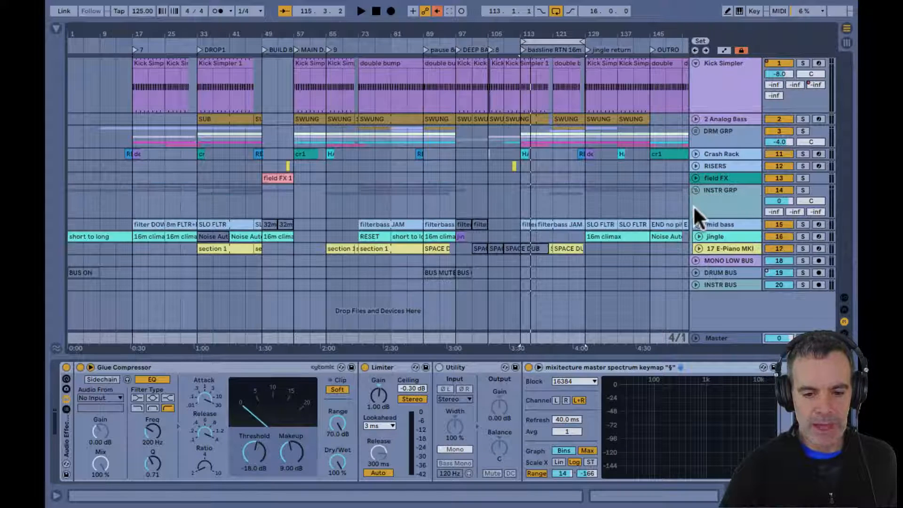
click(696, 220)
click(696, 220)
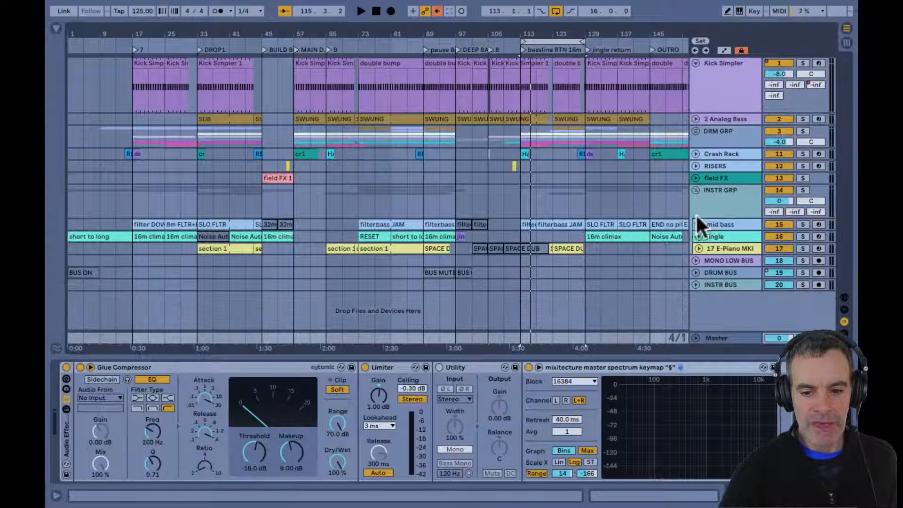
click(696, 190)
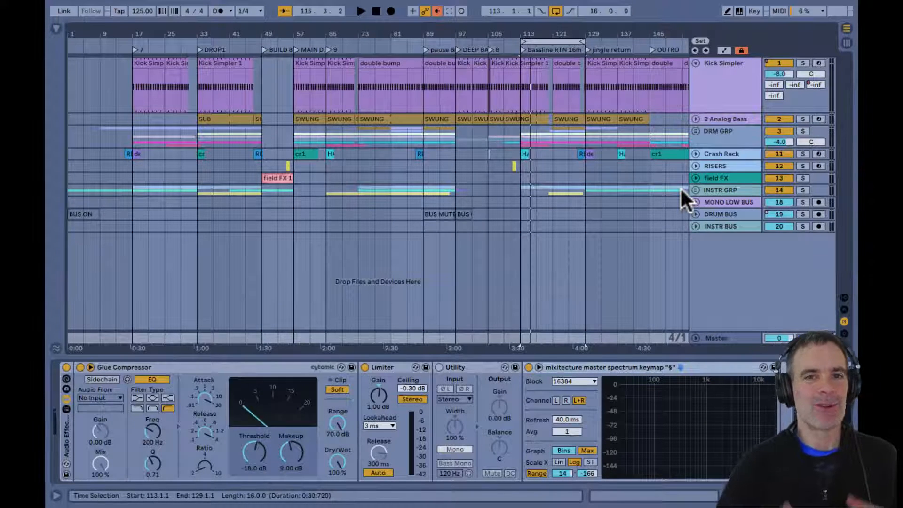
- Return to Session View with the browser hidden and start playback of the loop
key(Tab)
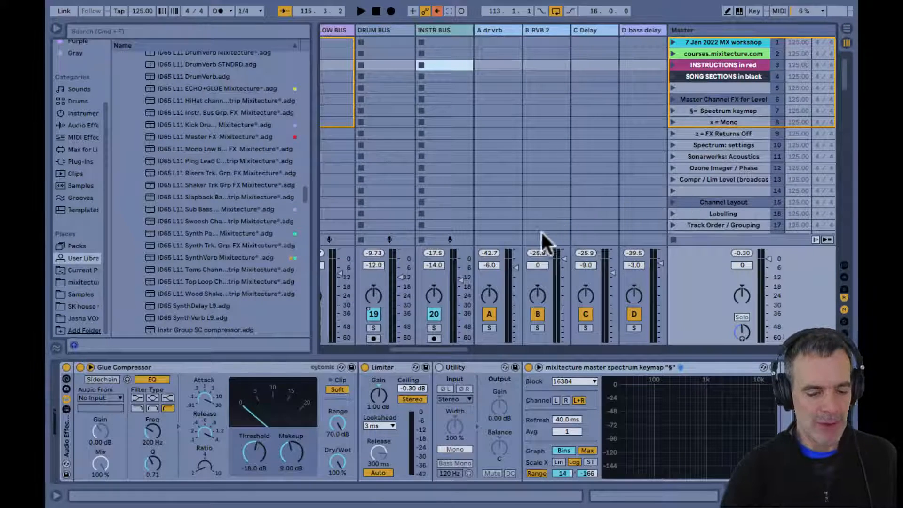
key(super+alt+b)
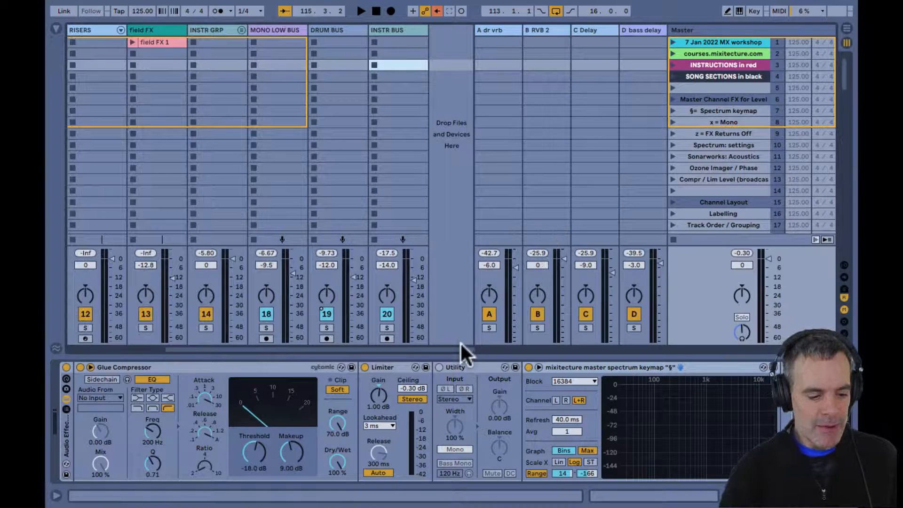
mouse_move(654, 399)
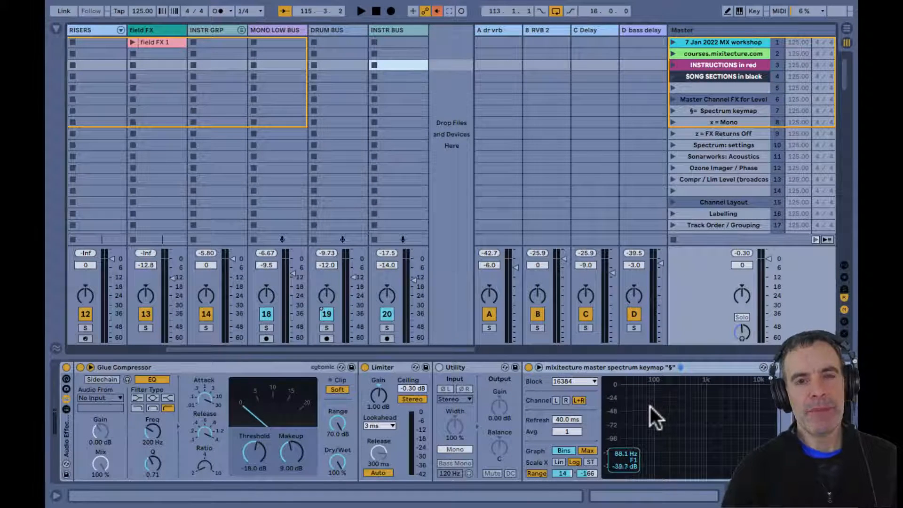
key(space)
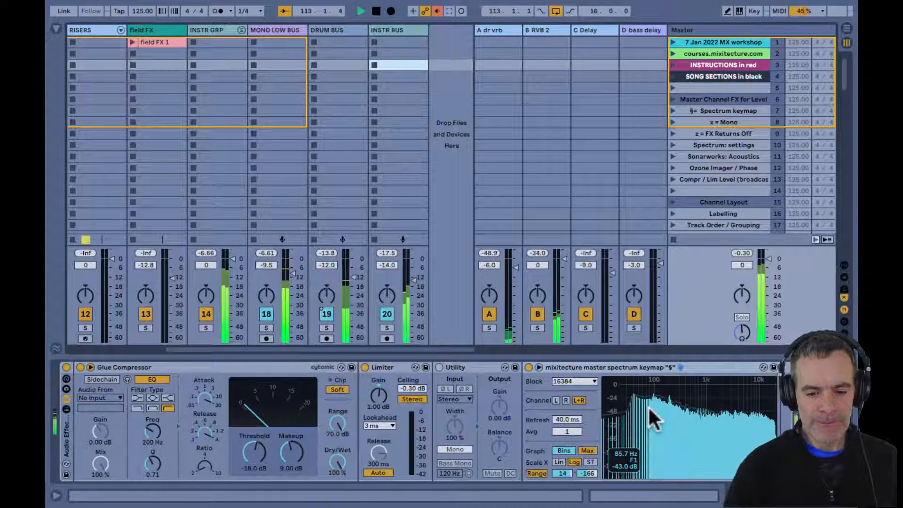
- Enlarge the spectrum display on the Master track and choose the 16384 block size
click(80, 367)
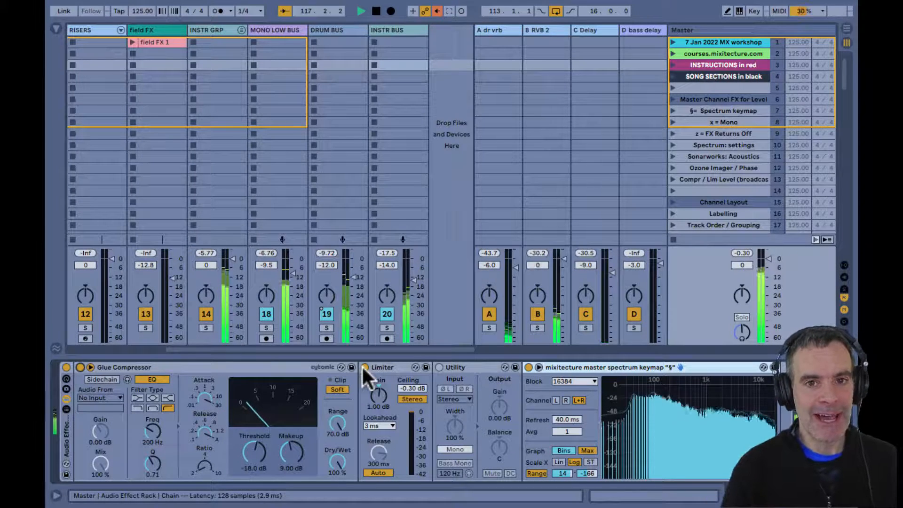
scroll(422, 410, right, 5)
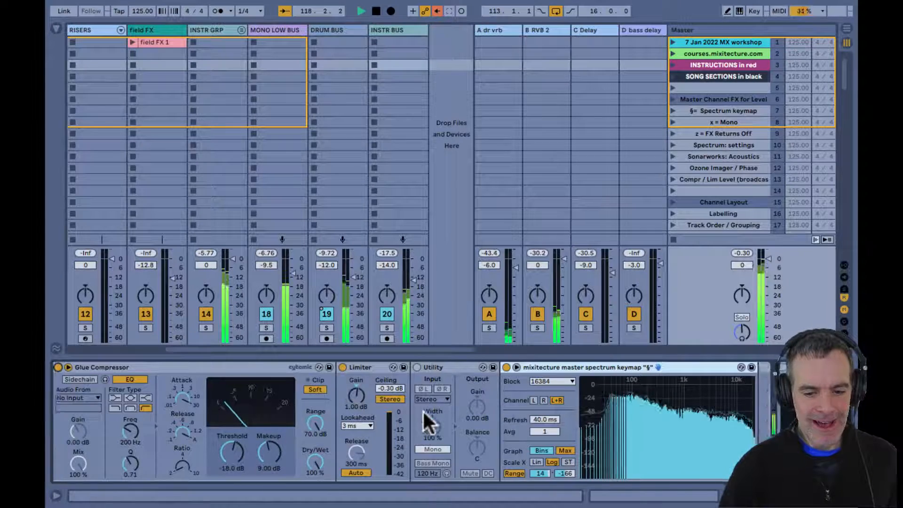
double_click(512, 421)
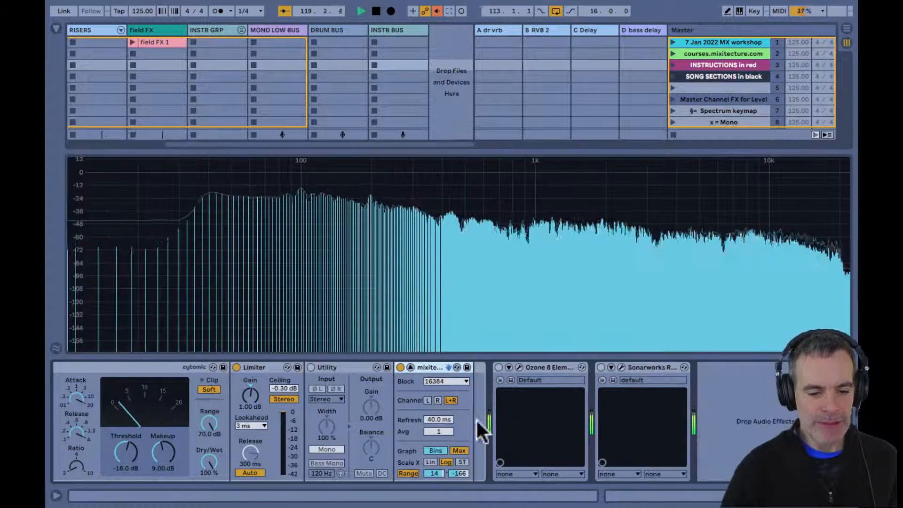
click(433, 382)
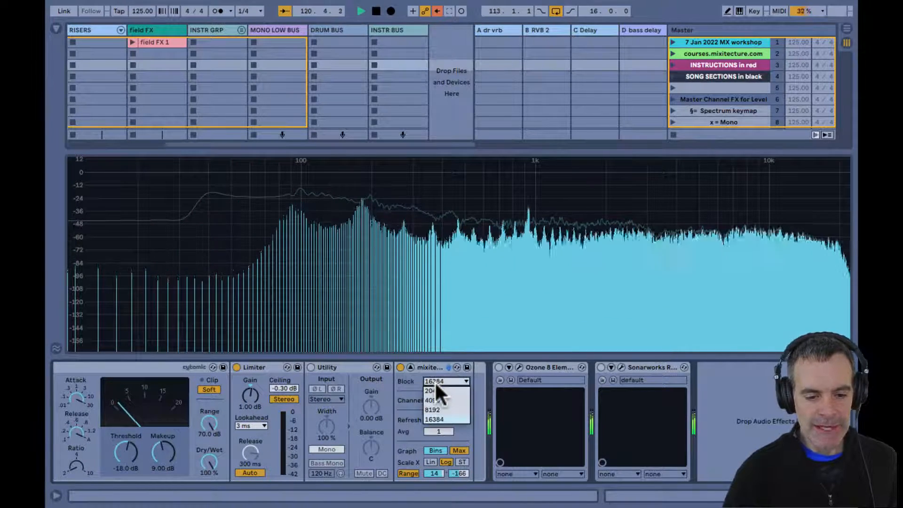
click(439, 414)
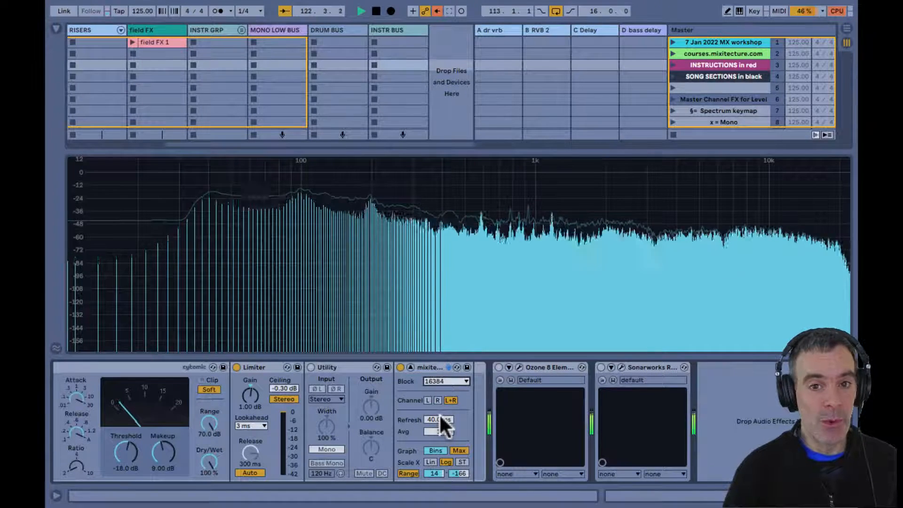
click(456, 252)
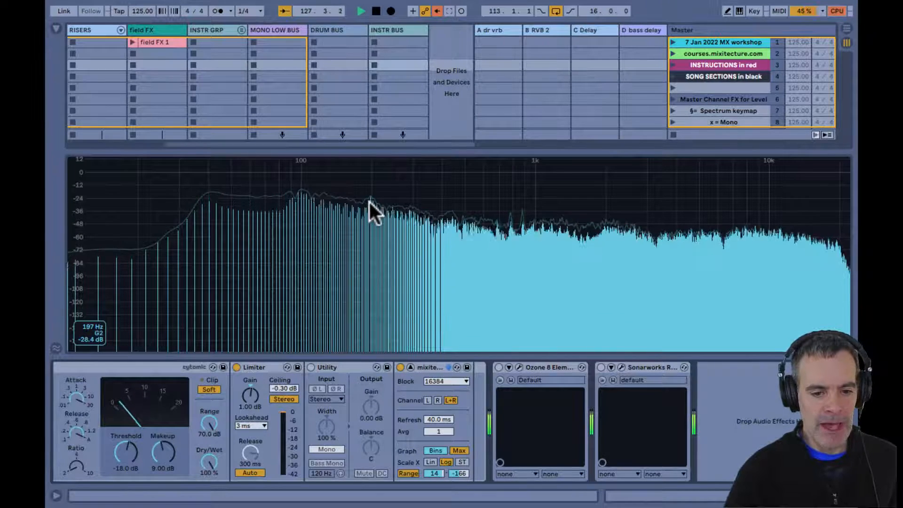
- Turn off the return tracks and audition MONO LOW BUS with DRUM BUS and INSTR BUS muted, and reactivate both buses
drag(363, 151, 357, 216)
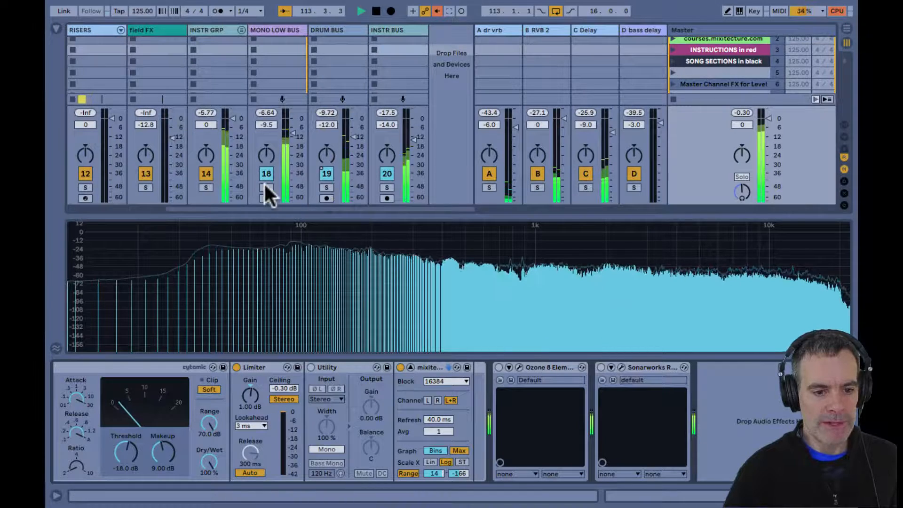
click(327, 174)
click(386, 173)
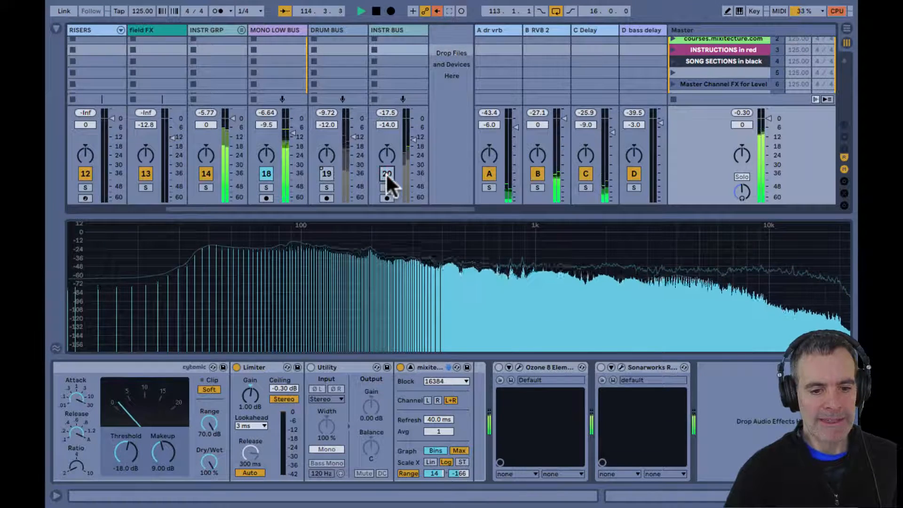
key(r)
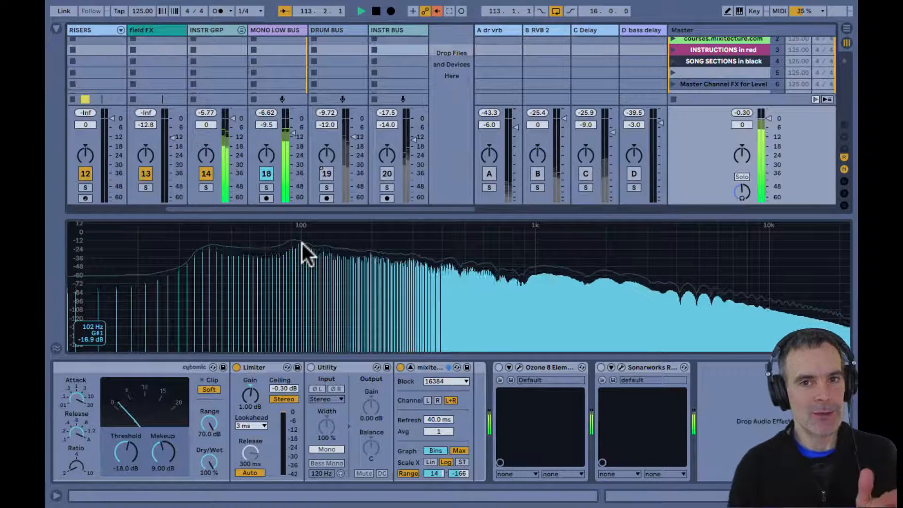
click(386, 173)
click(325, 174)
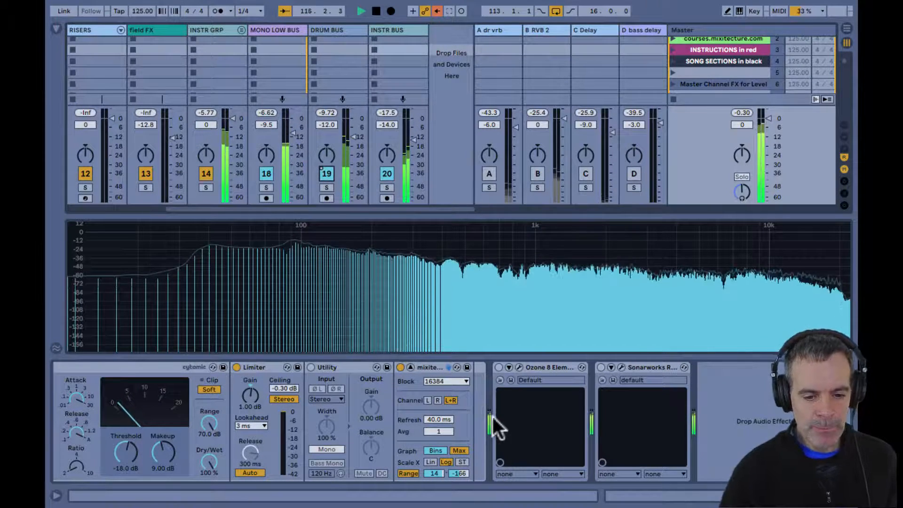
- Enable Ozone 8 Elements on the Master track, view its Imager in the plug-in window, and close the window
click(637, 365)
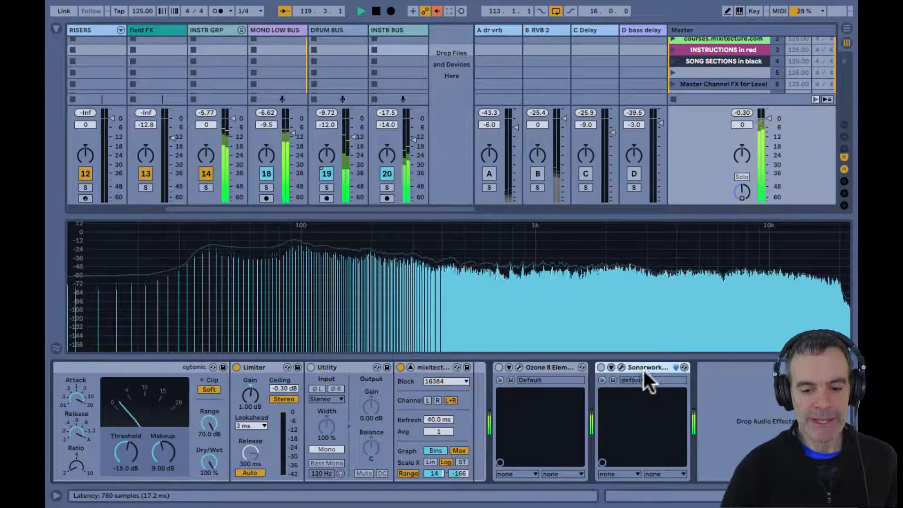
click(499, 367)
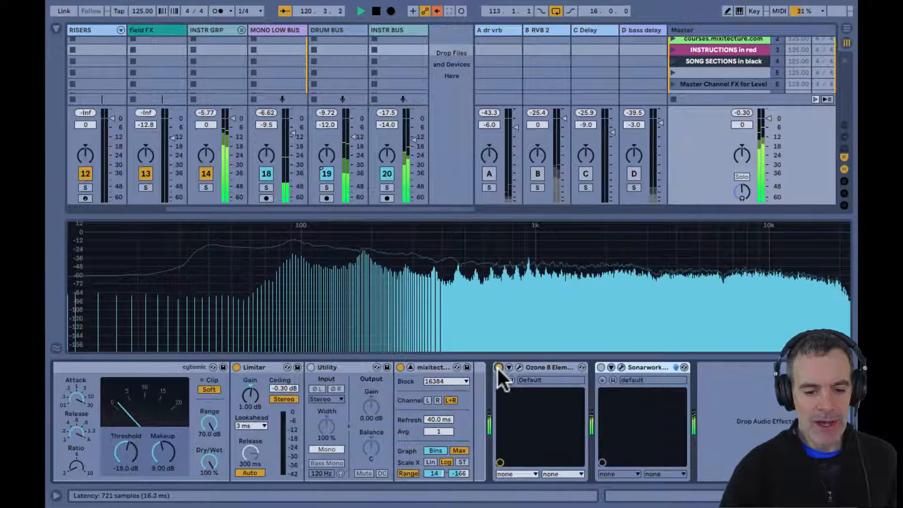
click(520, 367)
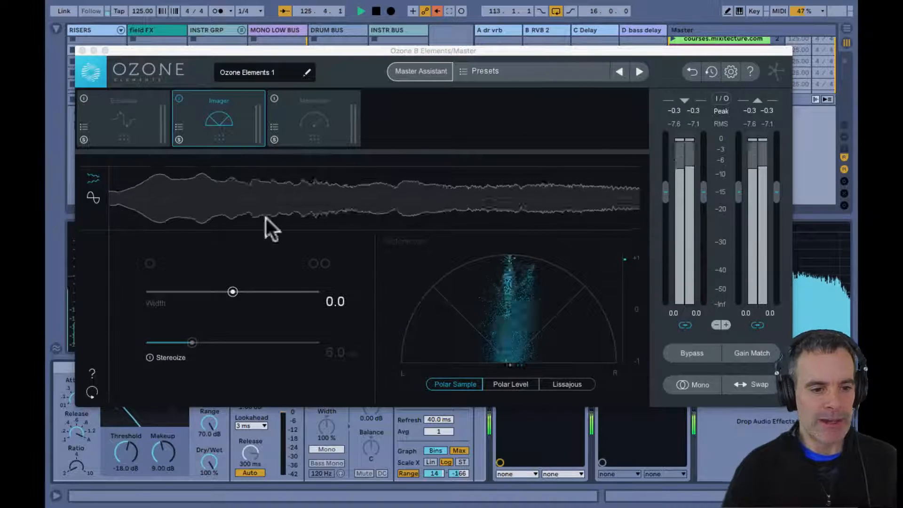
click(81, 50)
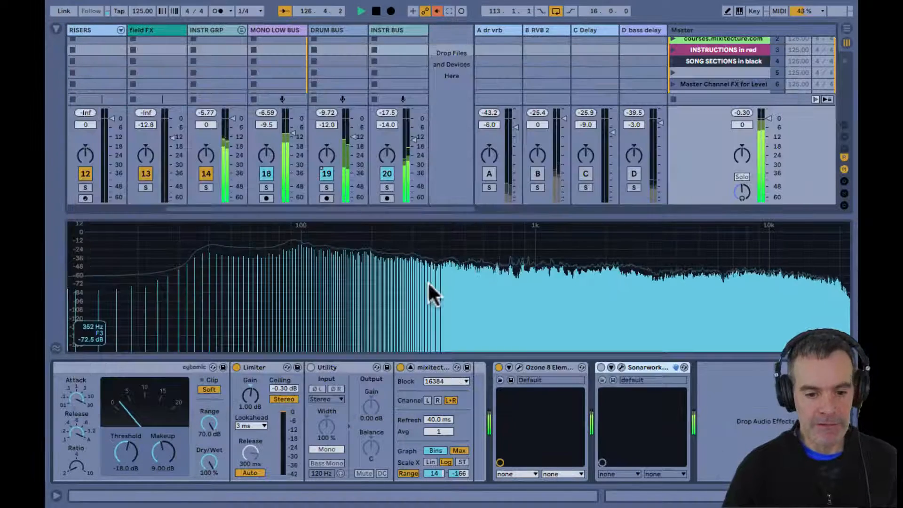
- Turn on the Master track's mono Utility and review its key mapping
scroll(480, 405, left, 3)
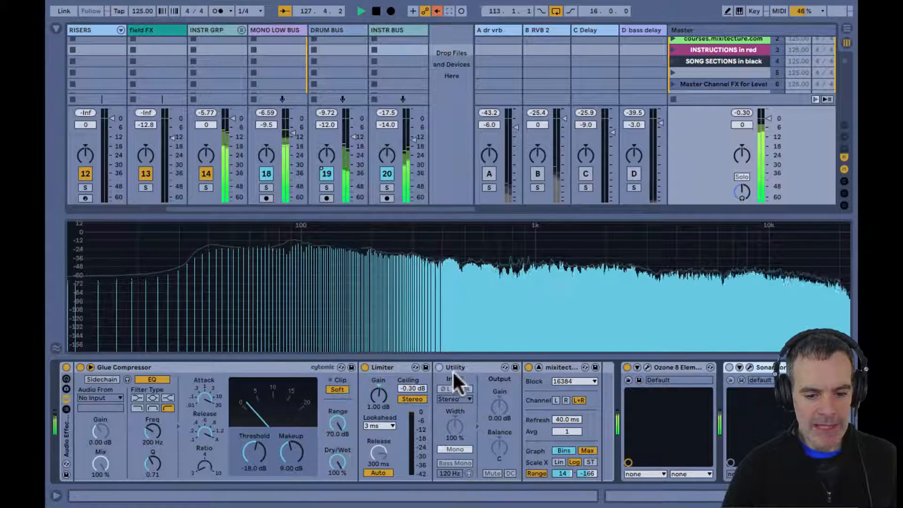
key(0)
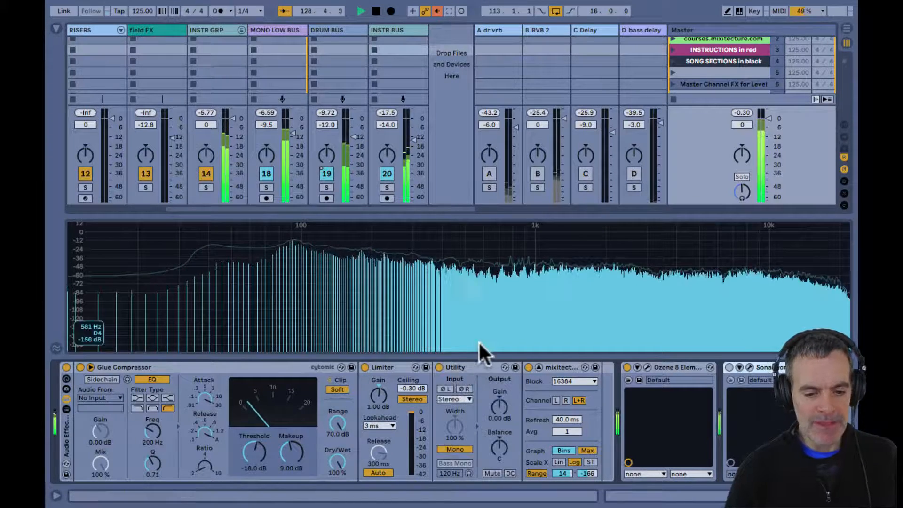
key(ctrl+k)
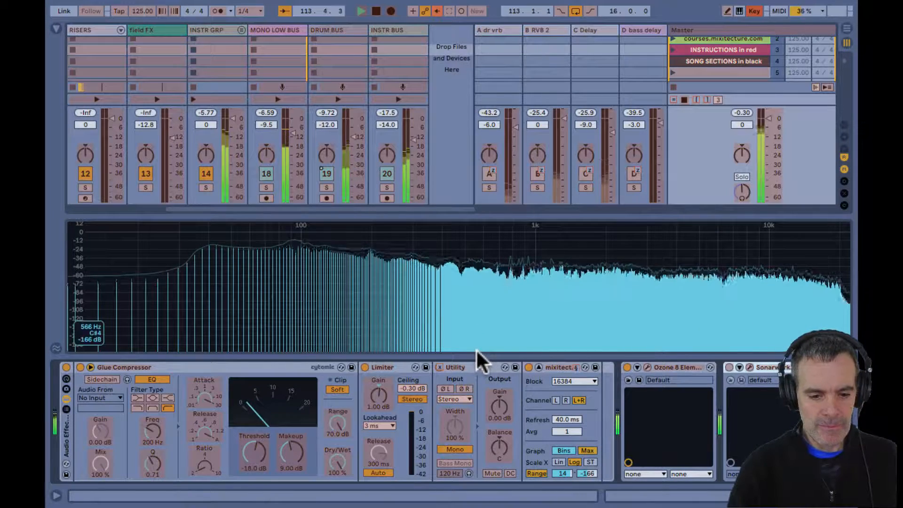
key(super+k)
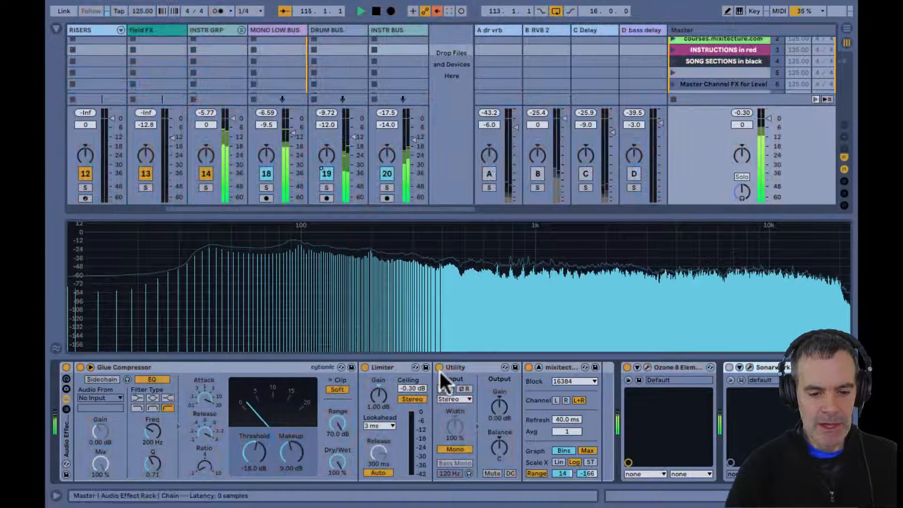
- Toggle the Master's Utility to compare mono and stereo, leaving it off, and collapse the enlarged spectrum display
key(x)
key(x)
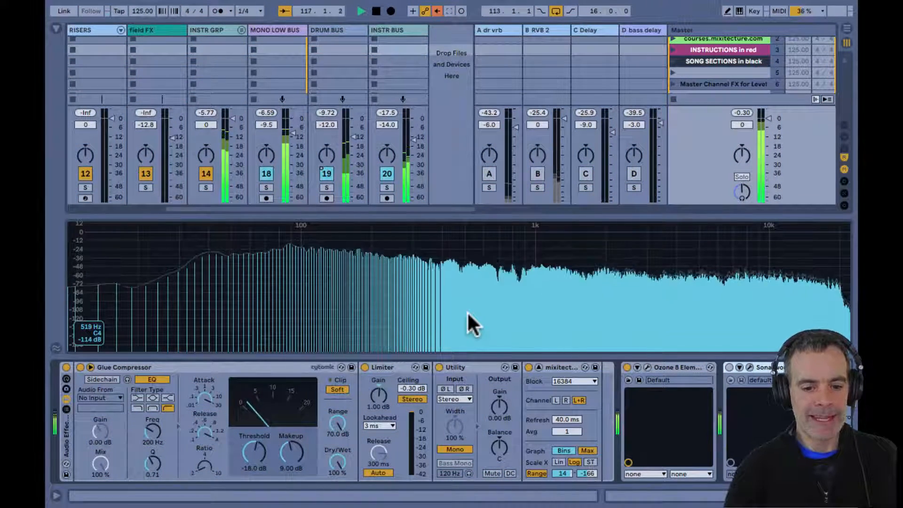
key(section)
key(x)
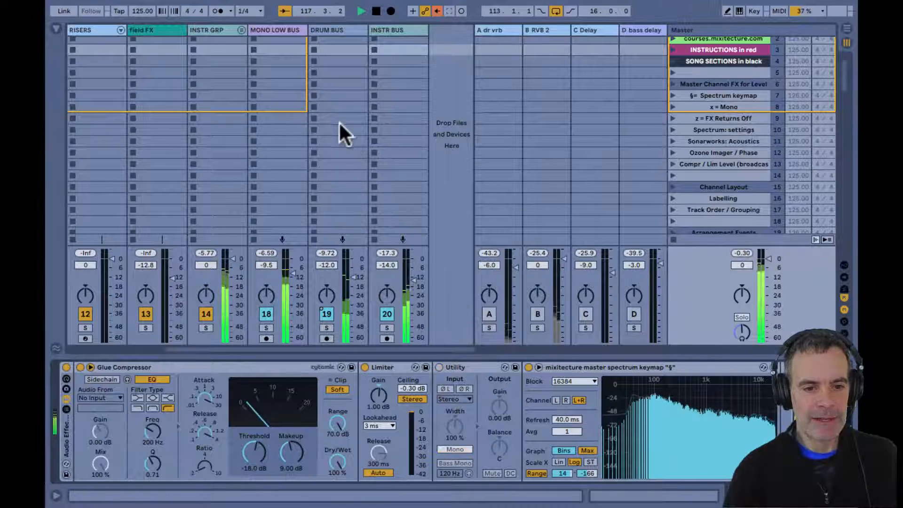
- Show the MONO LOW BUS device chain with its DrumBus rack and stop playback
click(284, 30)
click(117, 365)
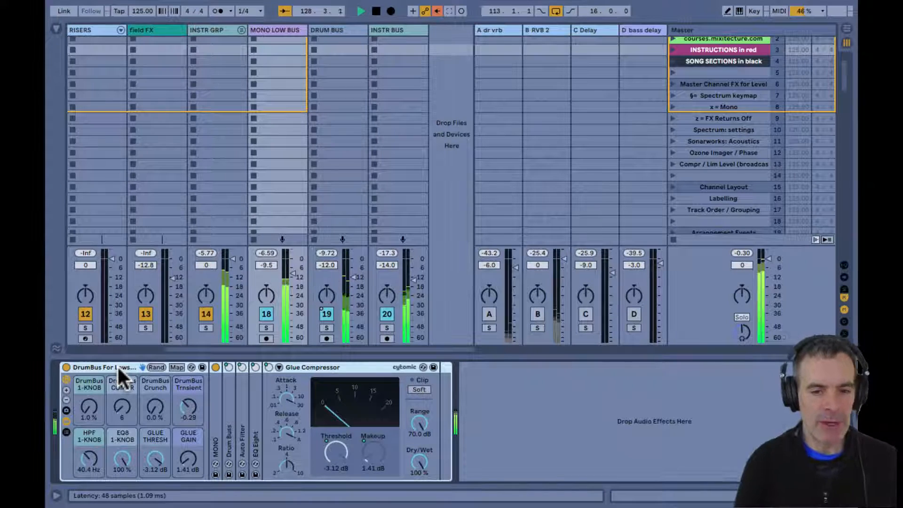
key(space)
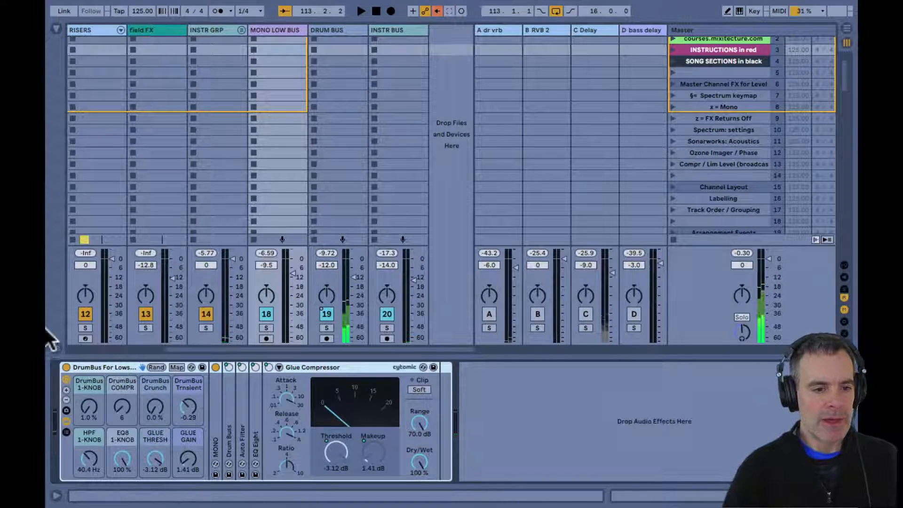
- Compare the device chains of Kick Simpler, 2 Analog Bass, DRM GRP, RISERS and INSTR GRP
scroll(111, 143, left, 2)
scroll(111, 143, left, 3)
scroll(110, 132, up, 1)
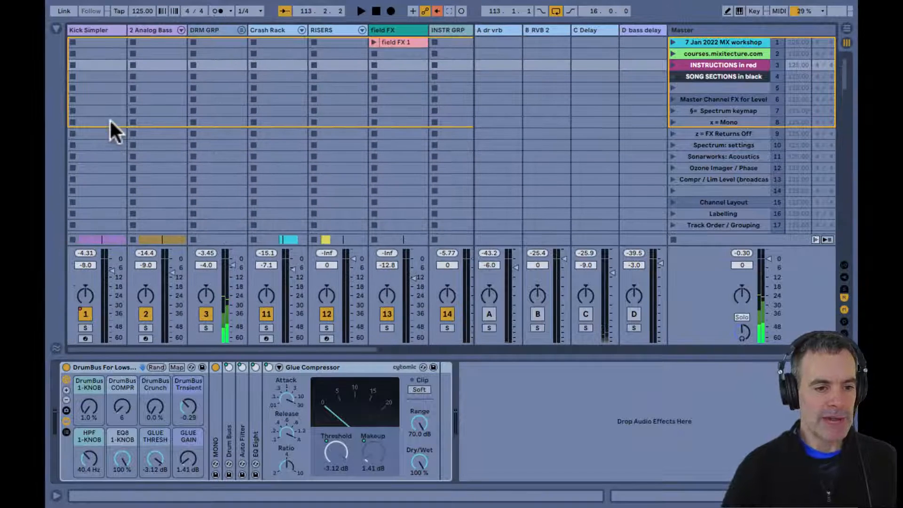
click(104, 31)
click(150, 28)
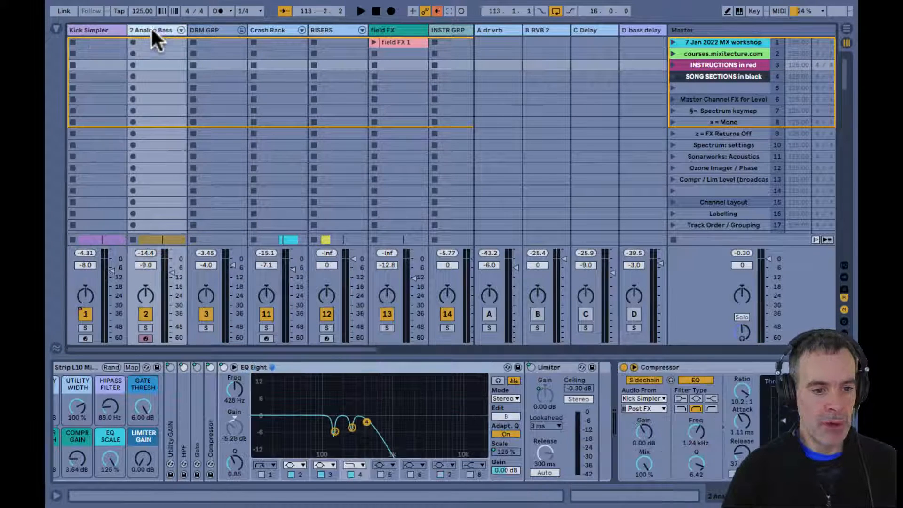
click(220, 31)
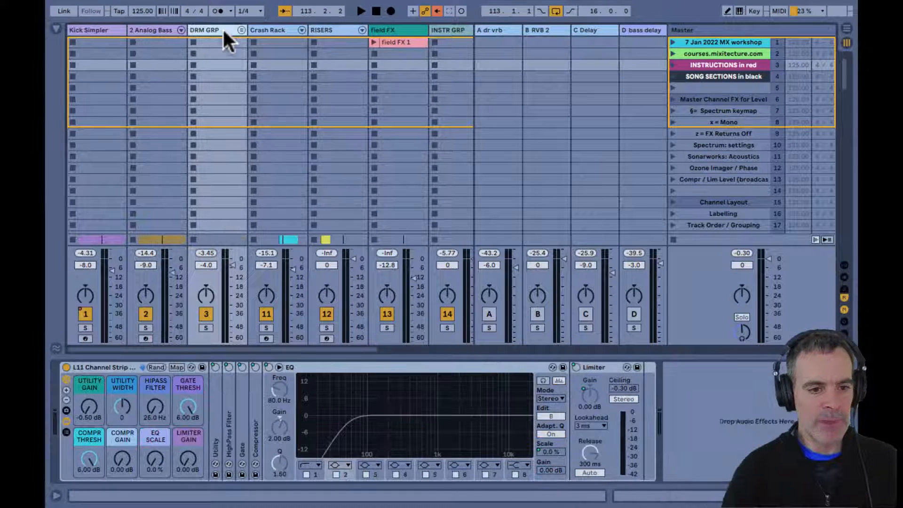
click(335, 27)
scroll(335, 27, right, 5)
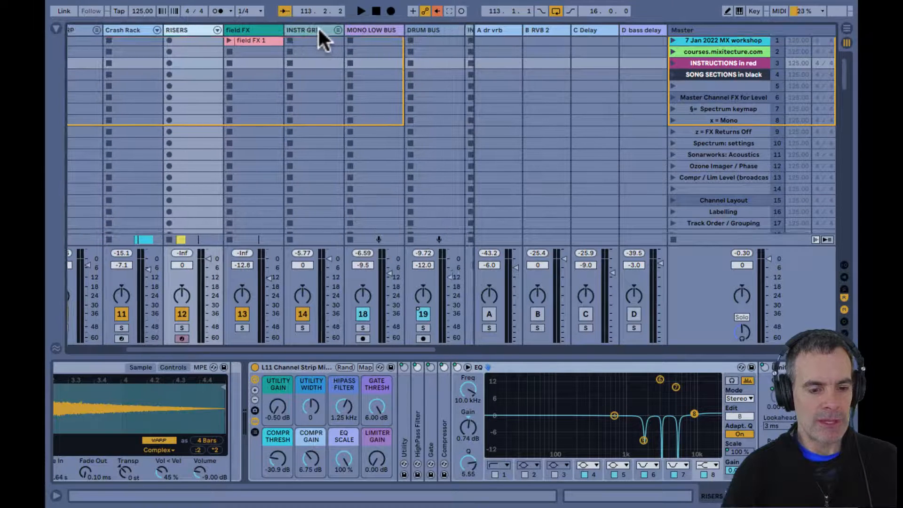
click(265, 31)
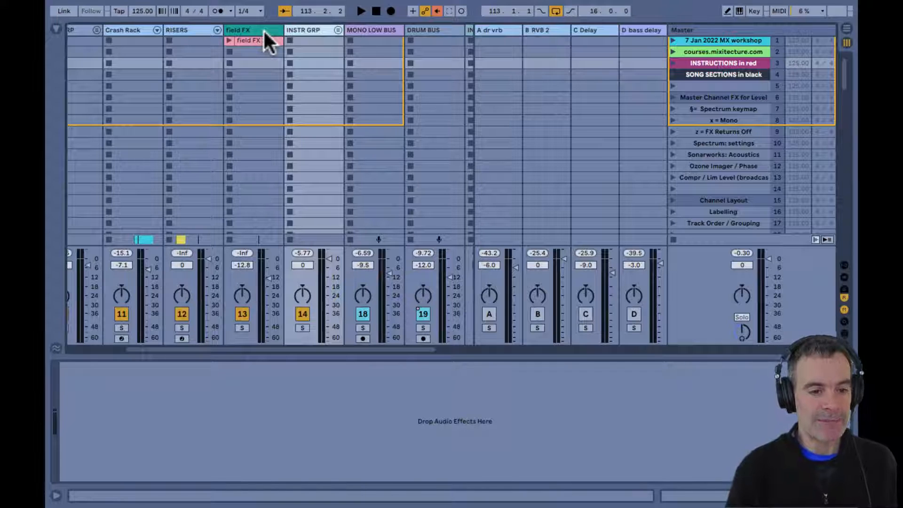
- Step through the Master scene notes from Spectrum keymap to Compr / Lim Level, toggling the key-mapped FX returns off and on
click(706, 106)
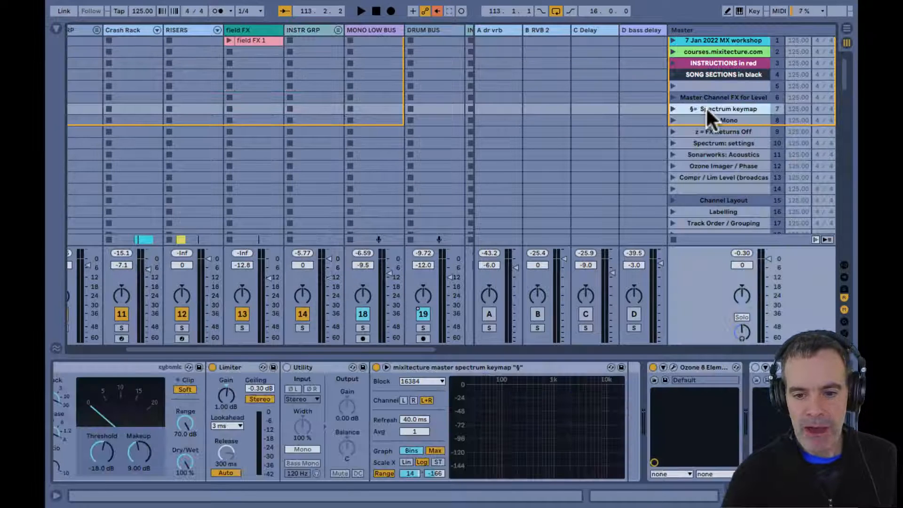
key(Down)
key(Down)
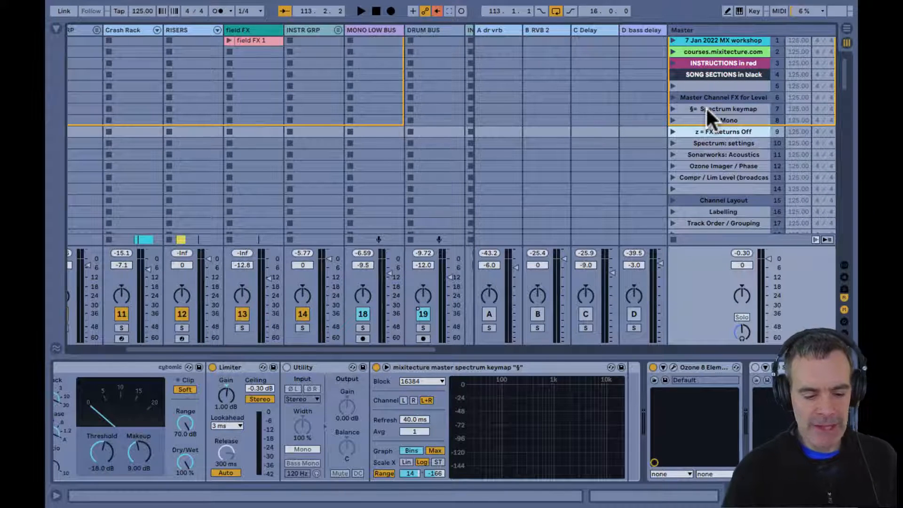
key(z)
key(z)
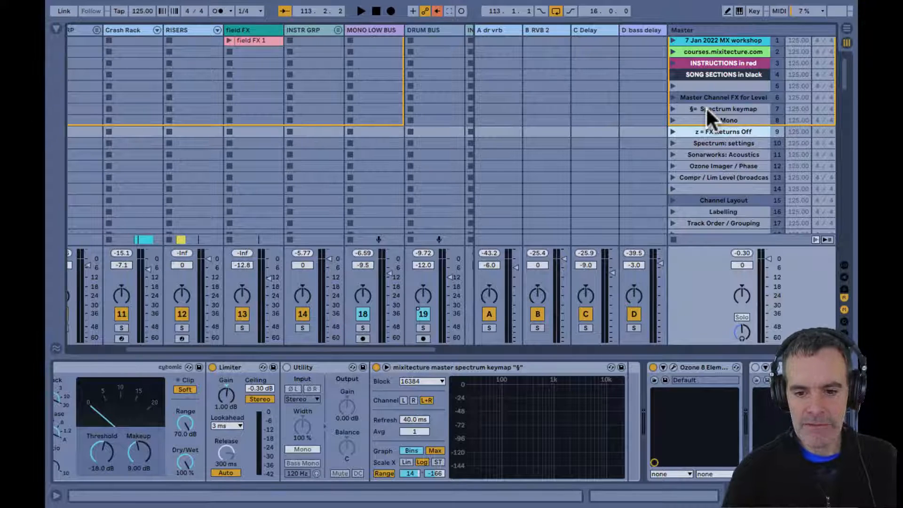
key(Down)
key(Down)
key(Down)
key(Down)
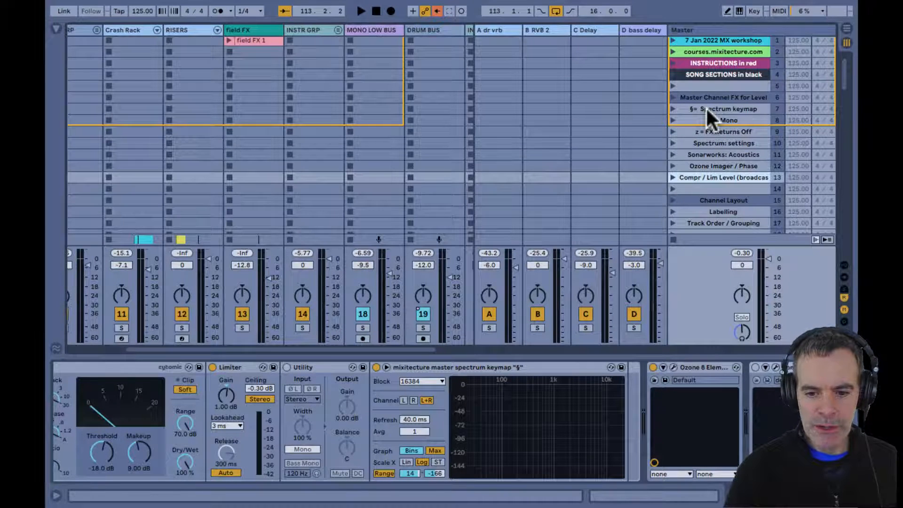
- Review the Track Order / Grouping and Markers and Layers notes, and show the arrangement with its looped bassline section selected
scroll(707, 109, down, 5)
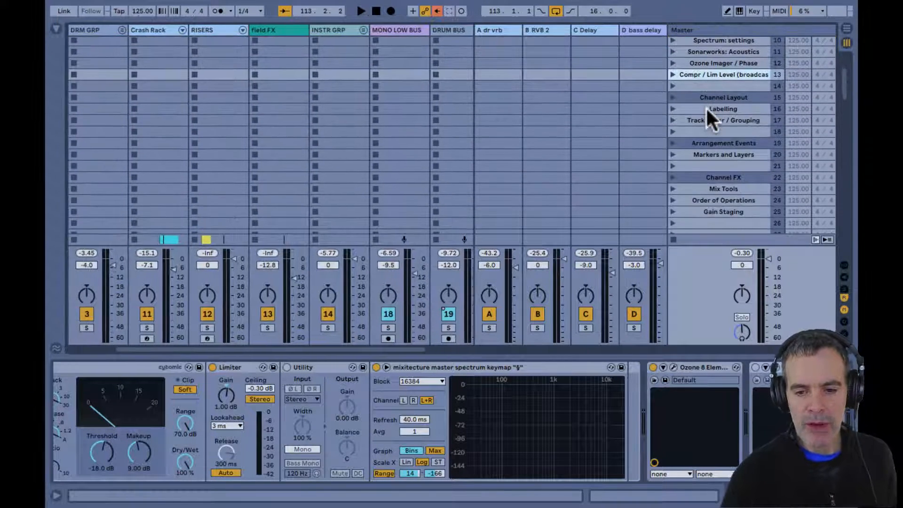
click(704, 120)
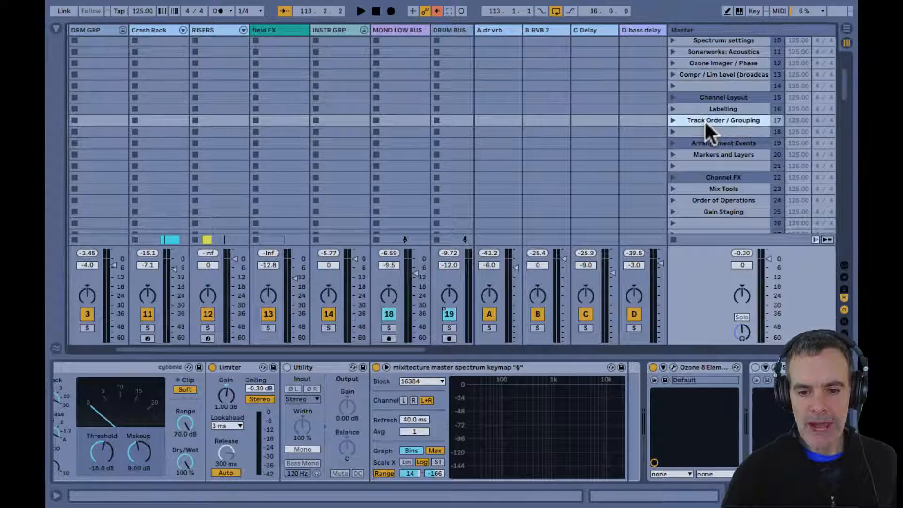
scroll(705, 120, down, 2)
click(706, 121)
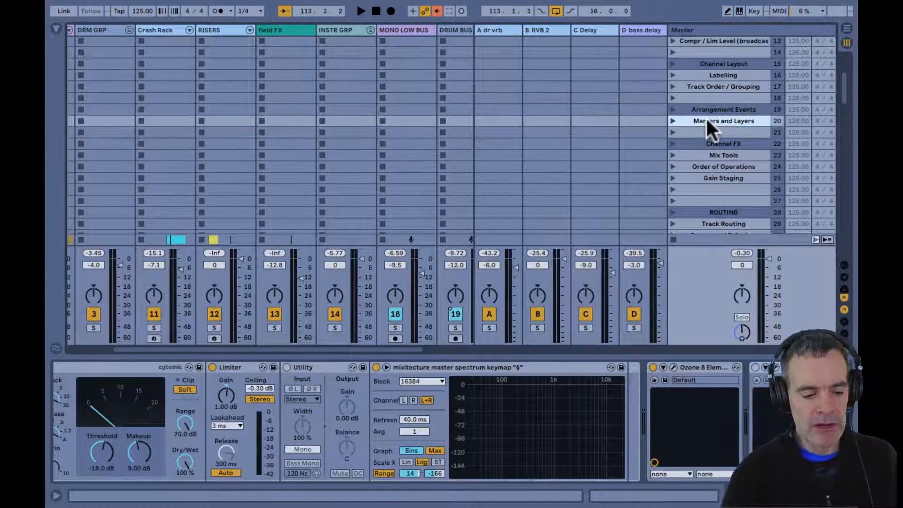
key(Tab)
click(555, 43)
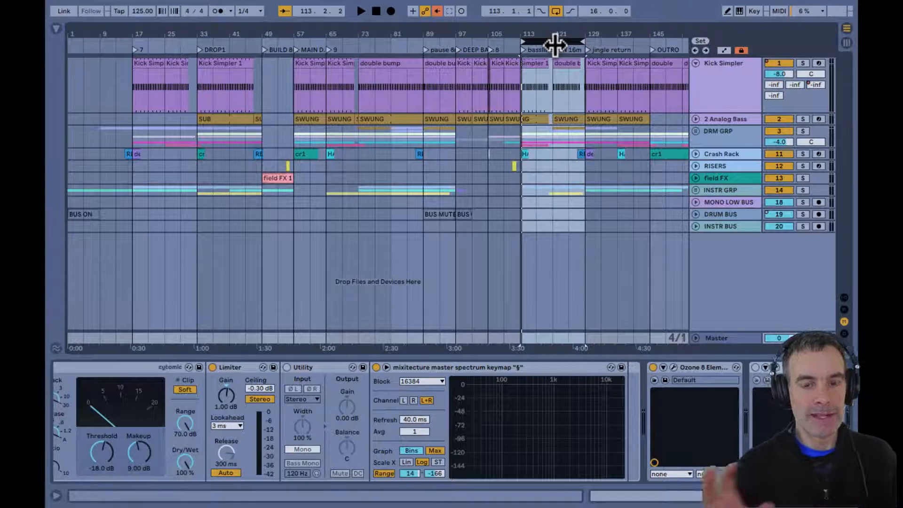
- Return to the session view and review the Channel FX and ROUTING scene notes, ending on Channel FX with the first tracks in view
key(Tab)
scroll(738, 140, down, 3)
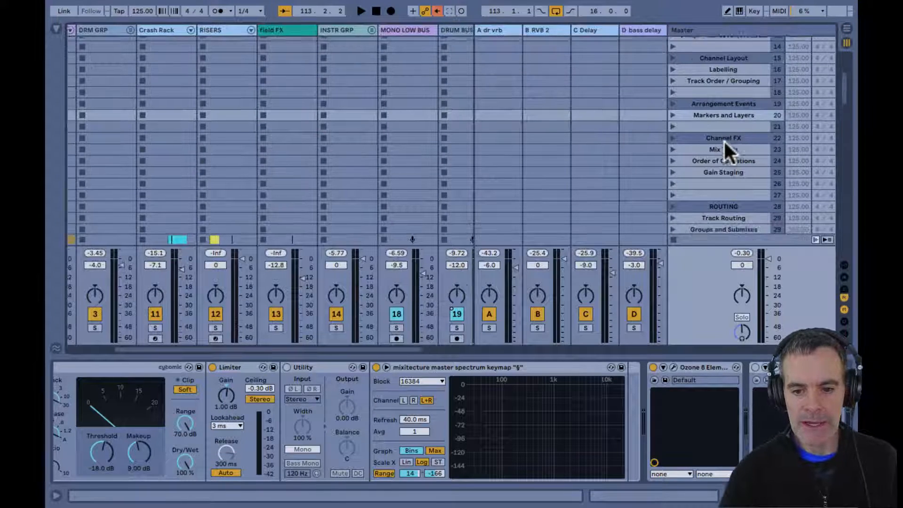
click(719, 97)
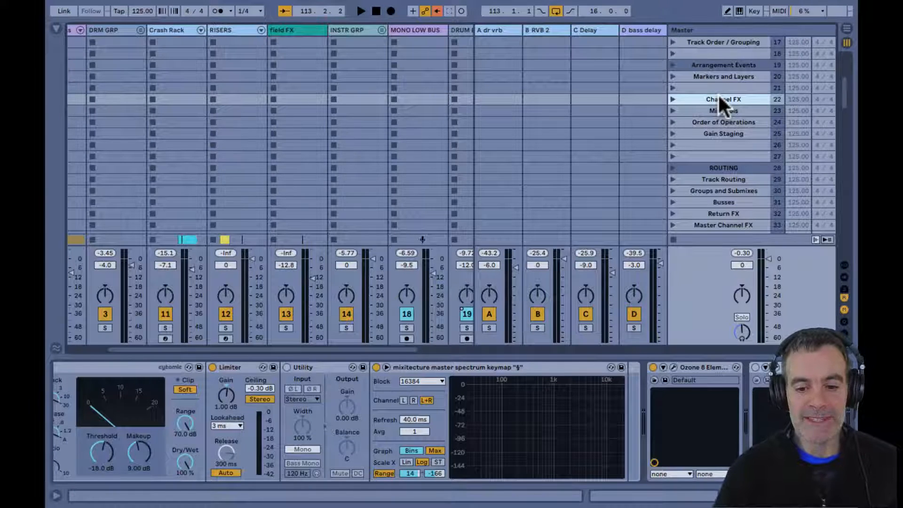
scroll(718, 93, down, 2)
click(716, 140)
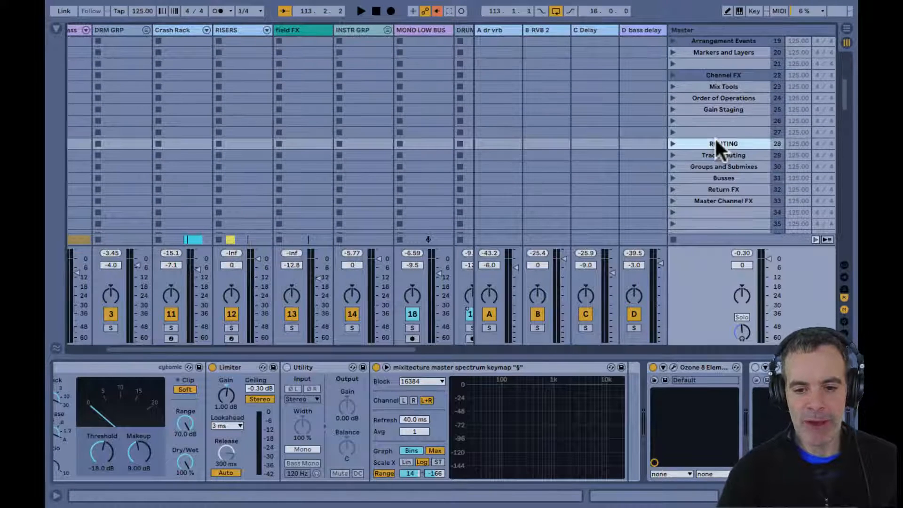
click(716, 70)
scroll(389, 61, left, 3)
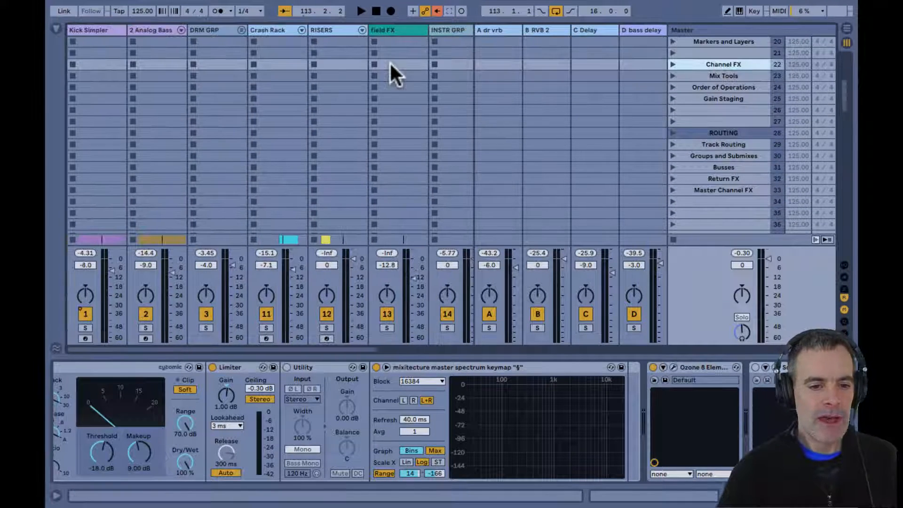
- Show the L11 Channel Strip rack on Kick Simpler, solo the track and start playback
click(94, 30)
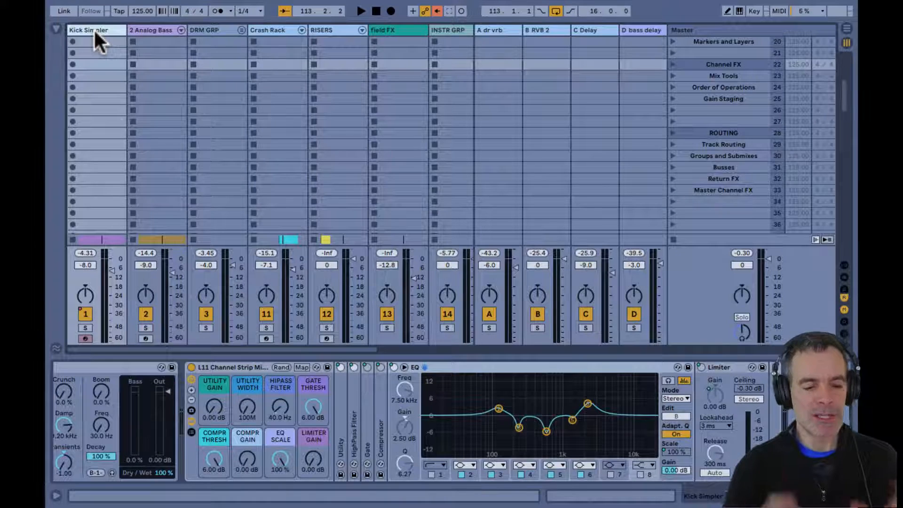
click(239, 368)
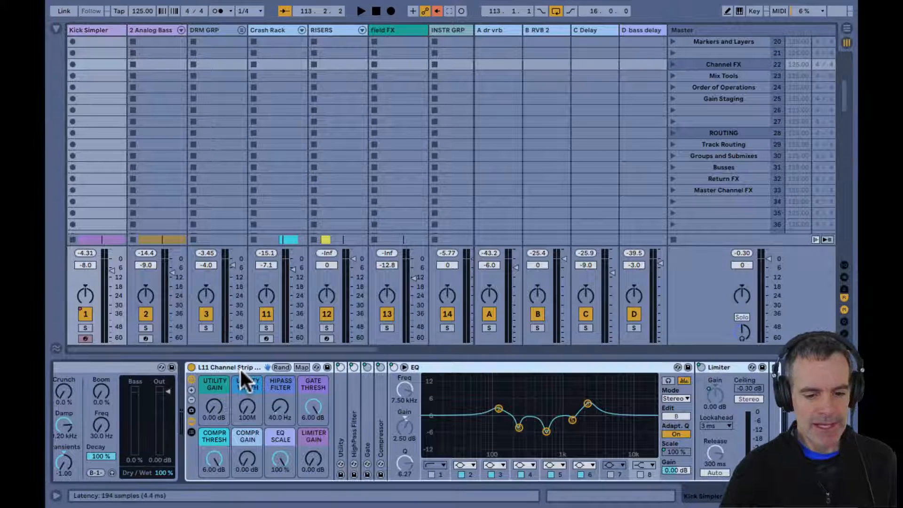
click(87, 327)
key(space)
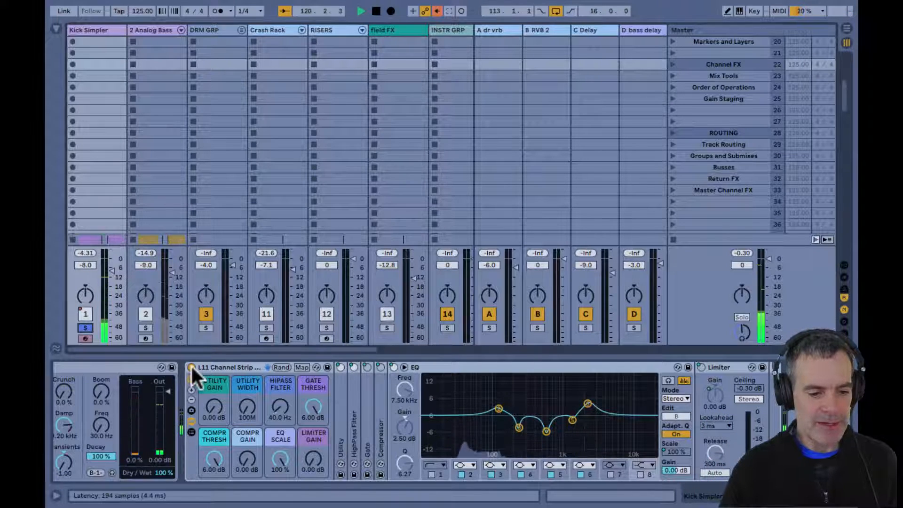
- Stop playback, shorten the arrangement loop at bar 113 to 4 bars, and restart playback with the session view shown
key(Tab)
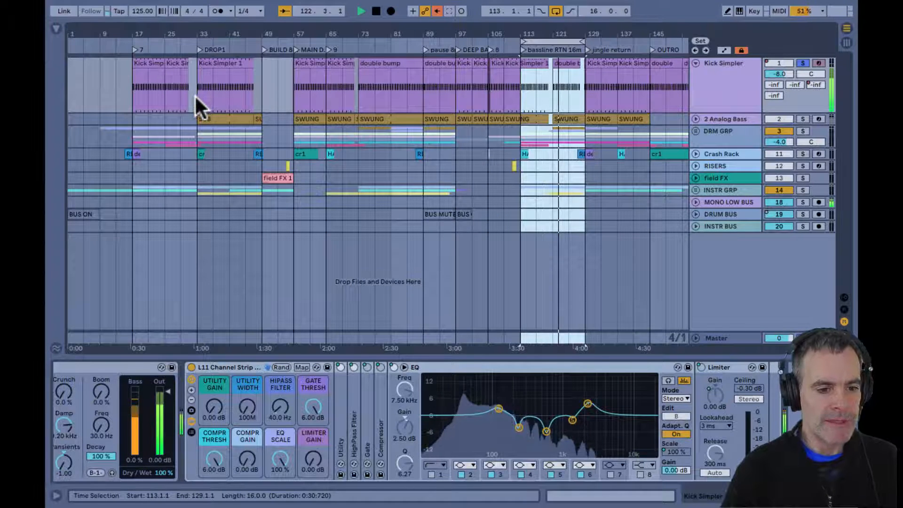
key(space)
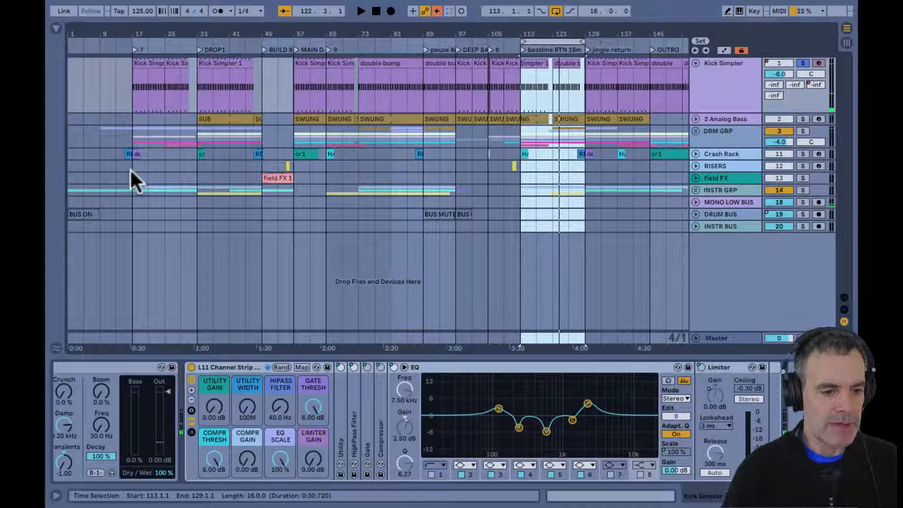
click(549, 41)
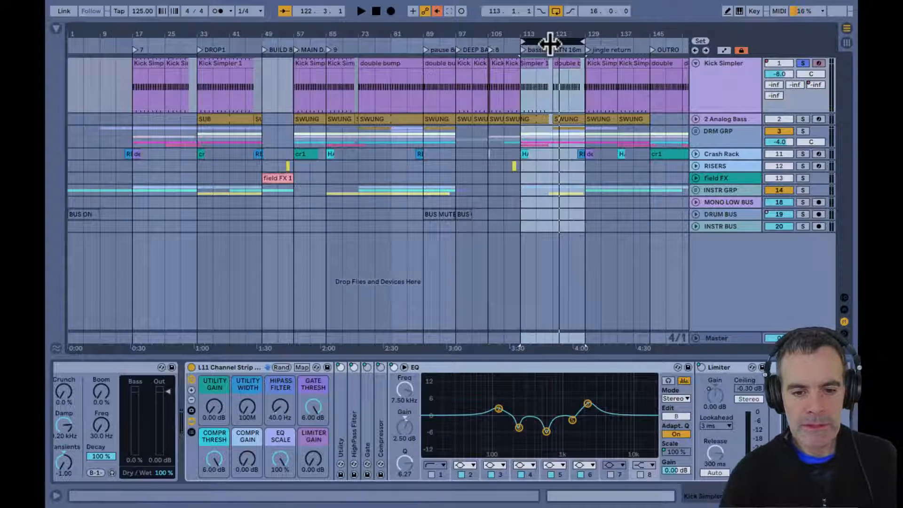
key(super+Down)
drag(394, 33, 394, 47)
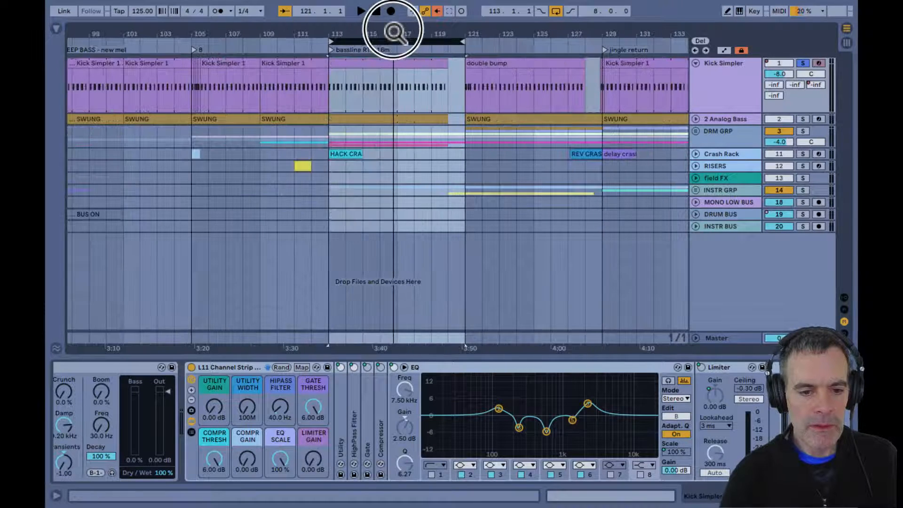
key(super+Down)
key(space)
key(Tab)
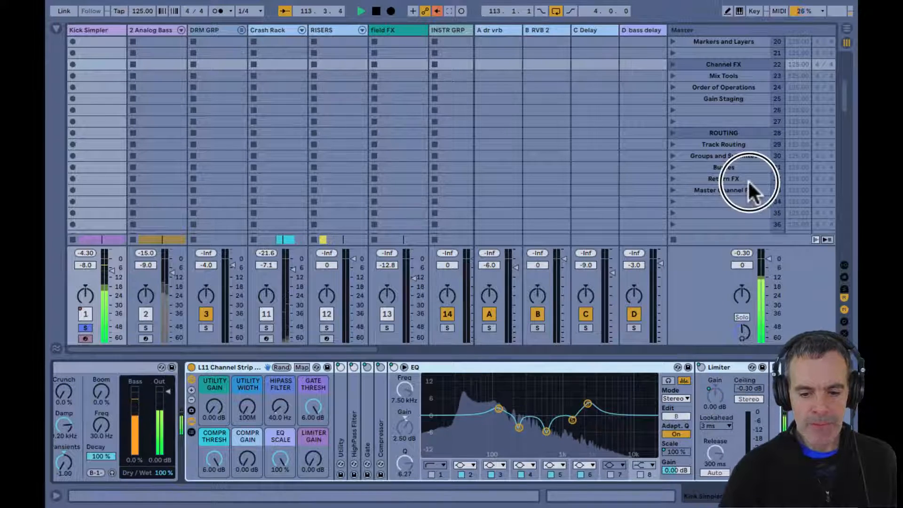
- Unfold the Utility in the kick's channel strip rack, set the utility gain to -0.50 dB and fold the device again
double_click(338, 415)
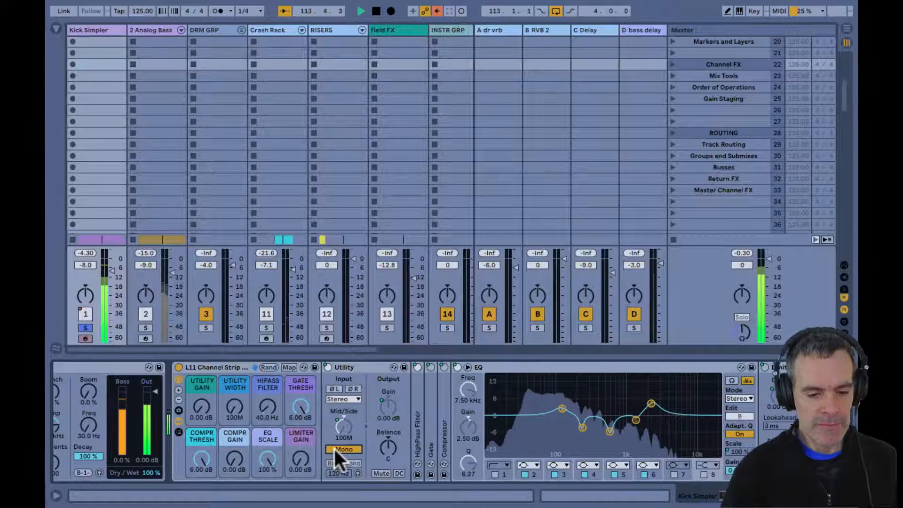
drag(232, 409, 231, 406)
click(198, 409)
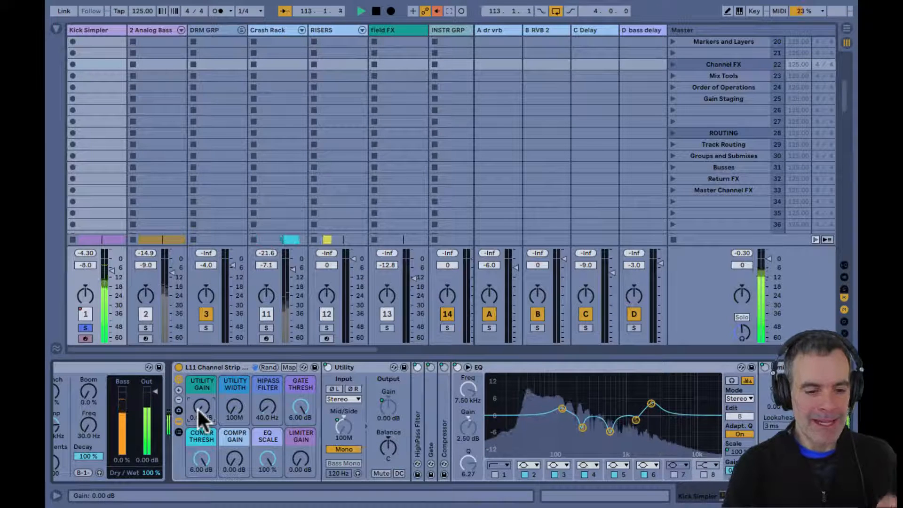
drag(196, 408, 196, 409)
double_click(344, 366)
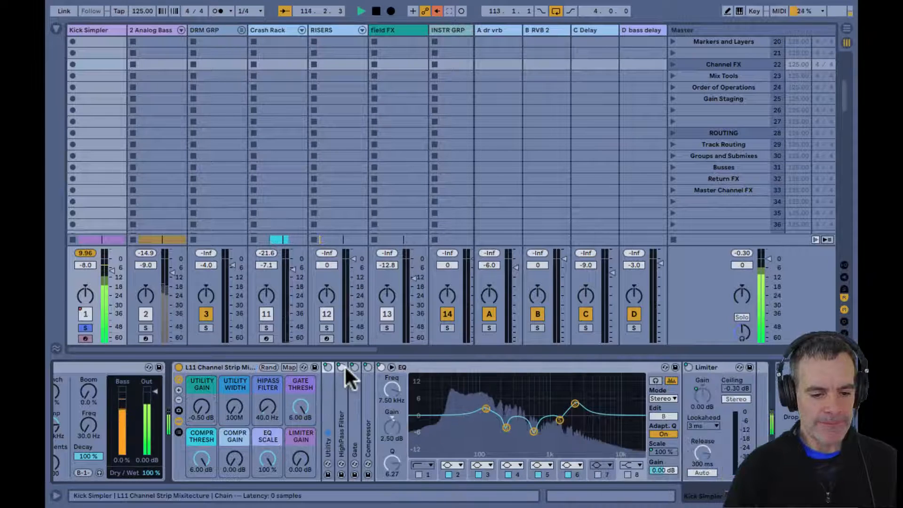
- Unfold the kick's HighPass Filter and set its slope to 24 dB and its resonance to 16 %
double_click(340, 411)
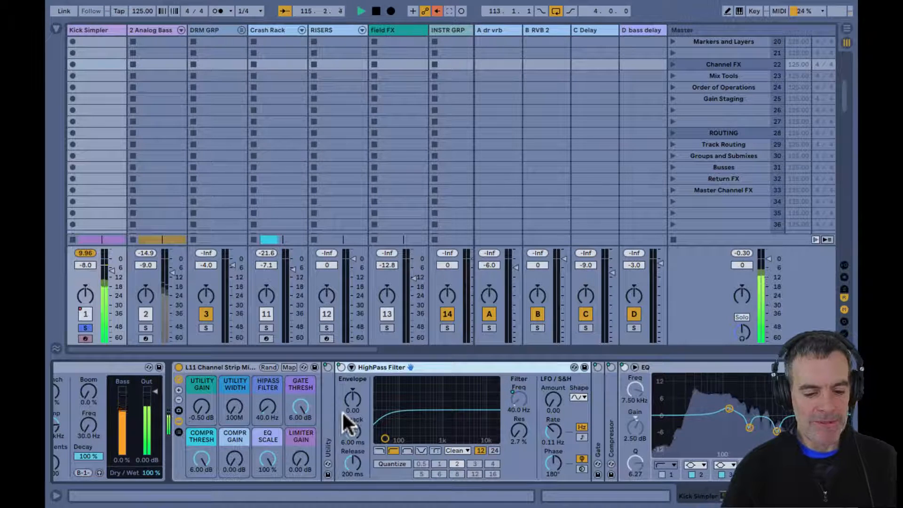
click(493, 450)
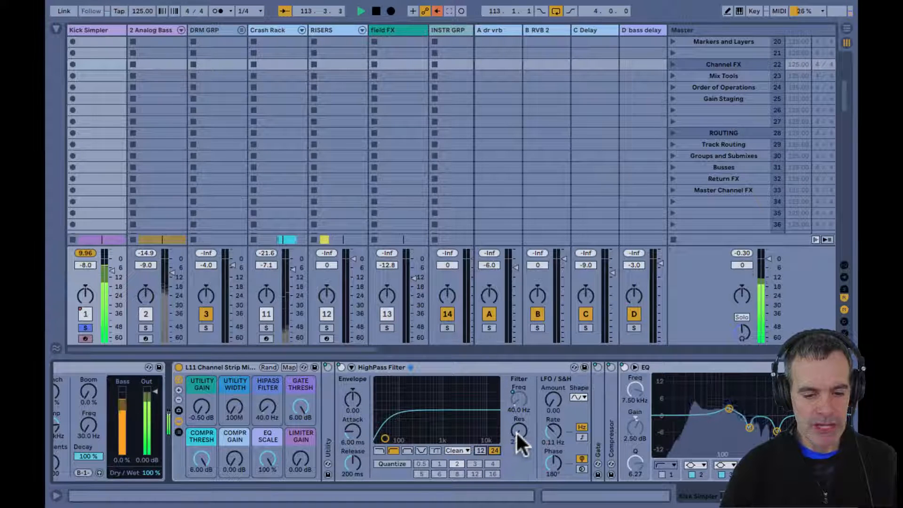
drag(517, 433, 517, 434)
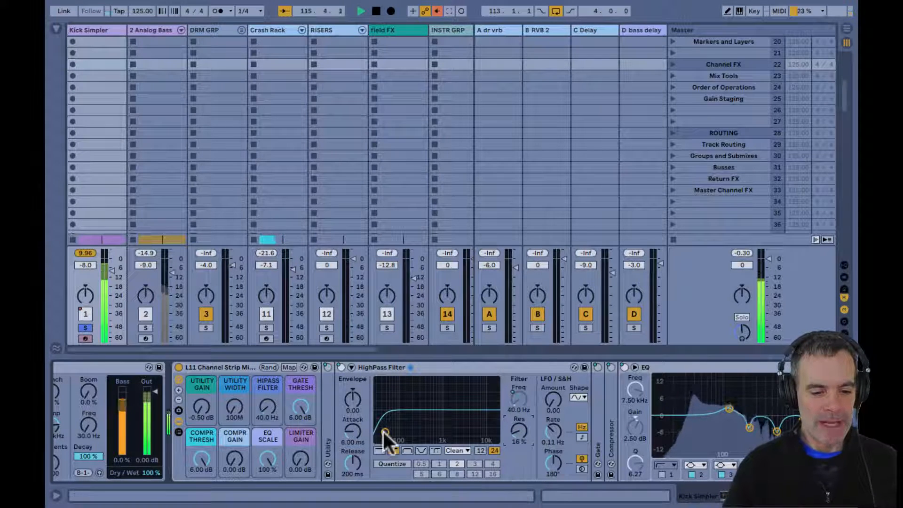
- Bypass the kick's channel strip rack, examine the kick on the enlarged Master spectrum, and turn the rack back on
click(237, 365)
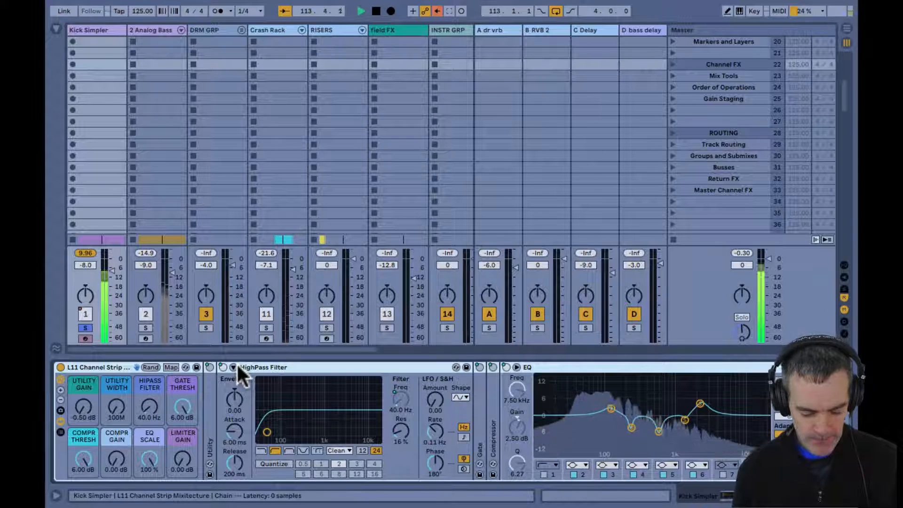
click(61, 366)
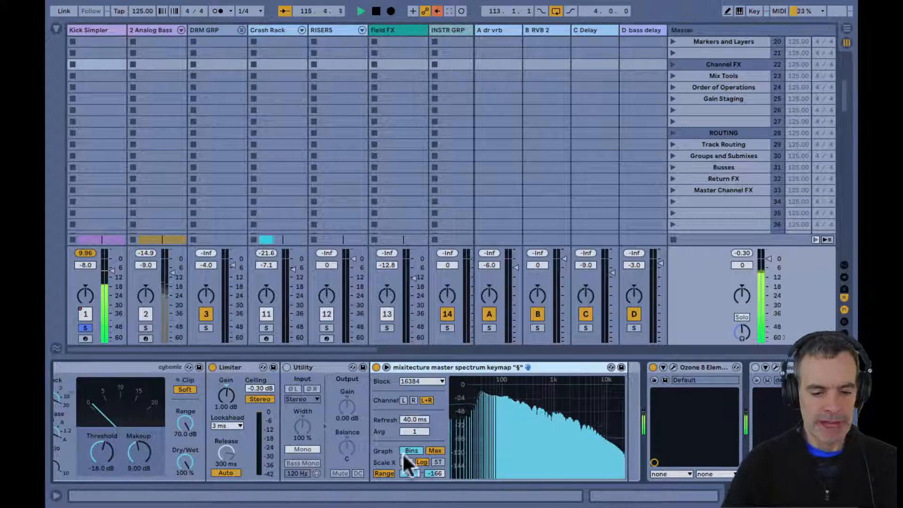
double_click(523, 408)
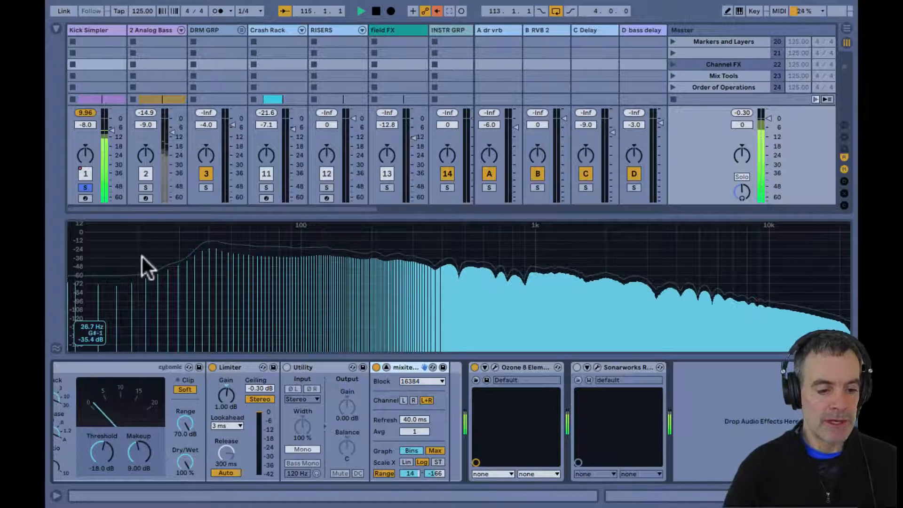
click(90, 30)
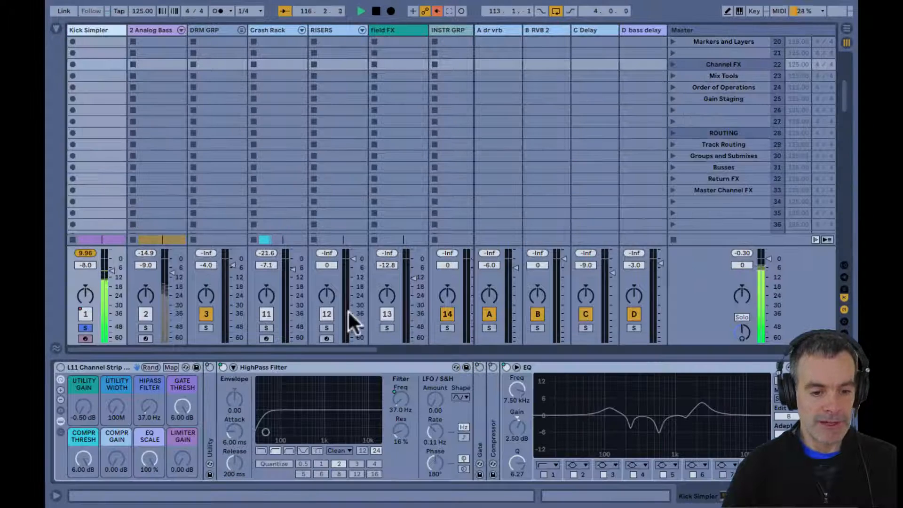
click(60, 367)
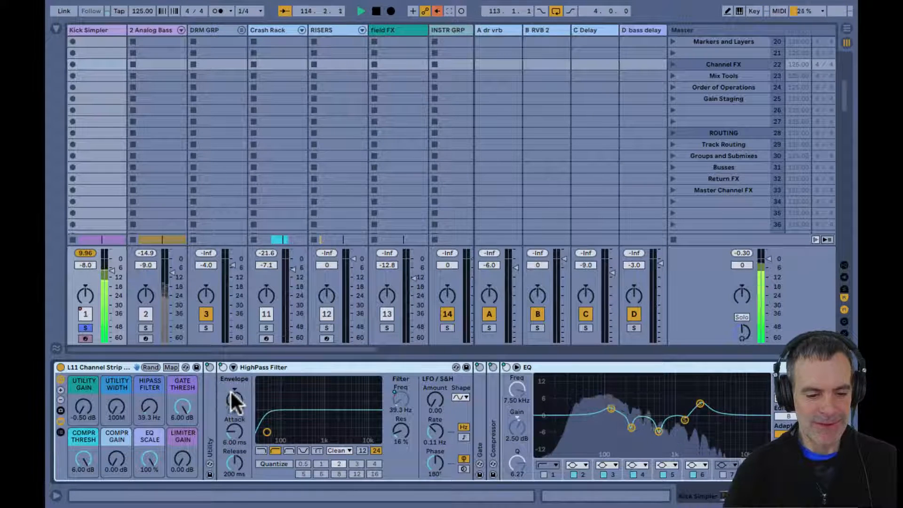
- Raise the kick HighPass Filter's resonance, set its frequency to 39.3 Hz and fold the device
click(399, 432)
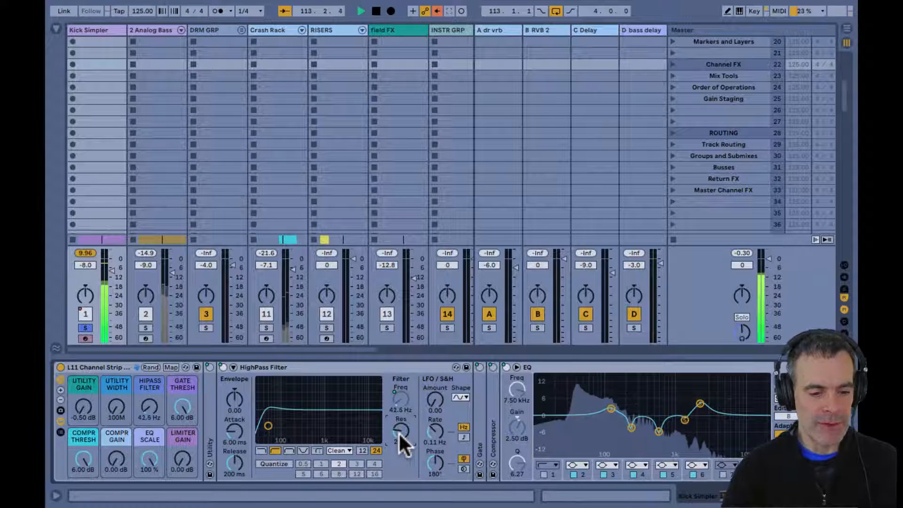
click(399, 432)
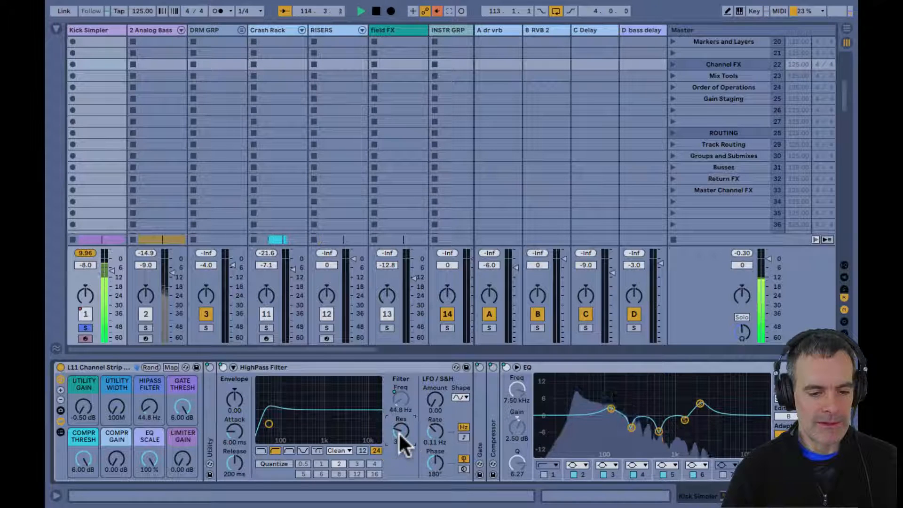
click(399, 431)
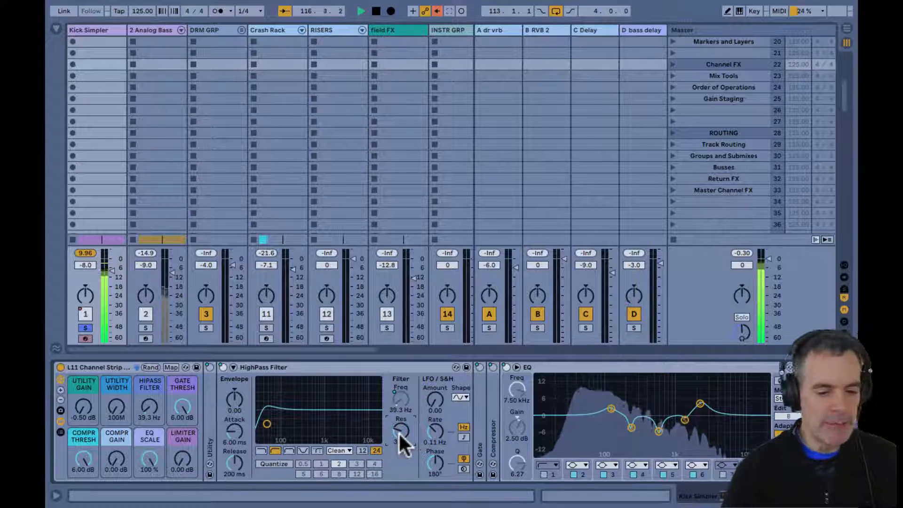
double_click(313, 363)
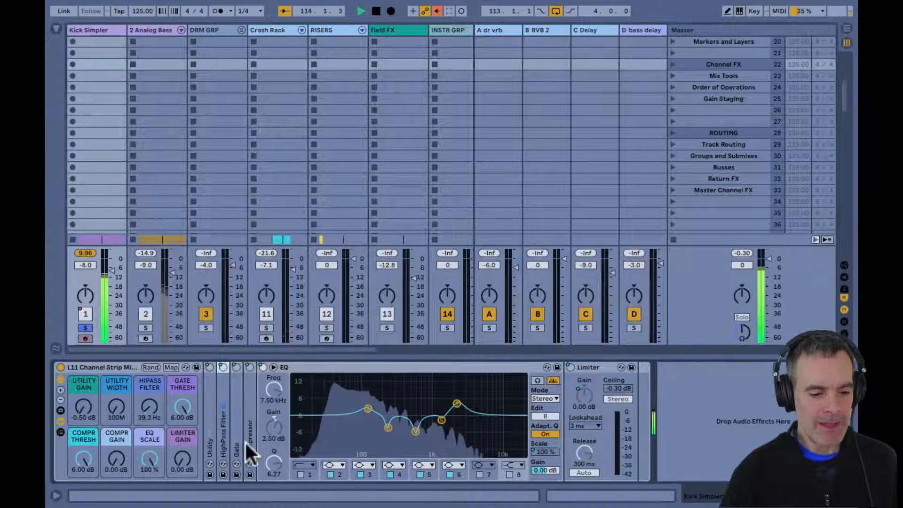
- Unfold the Gate in the kick's channel strip rack, examine its threshold and return settings, and fold it again
double_click(233, 425)
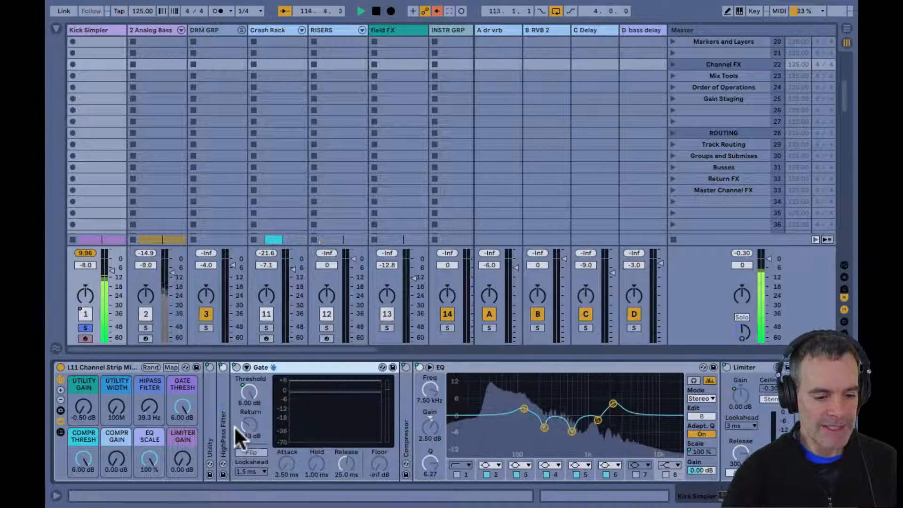
click(118, 368)
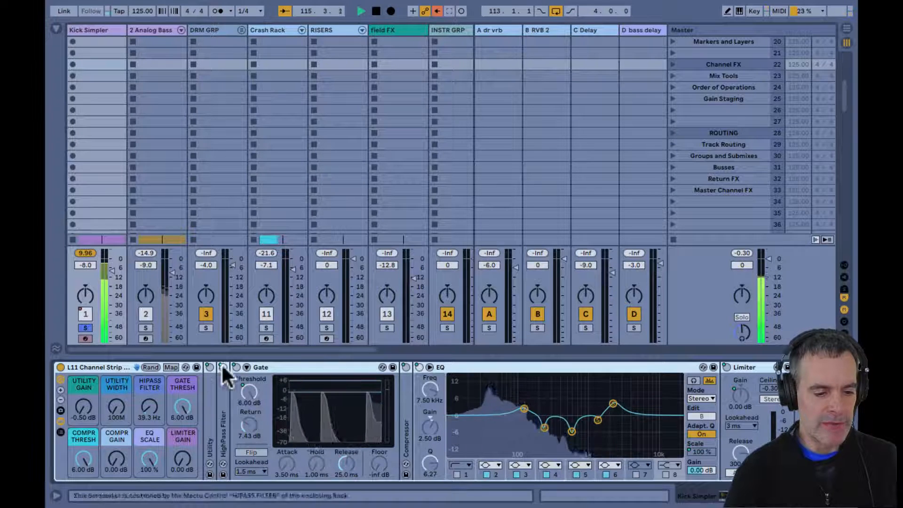
double_click(264, 367)
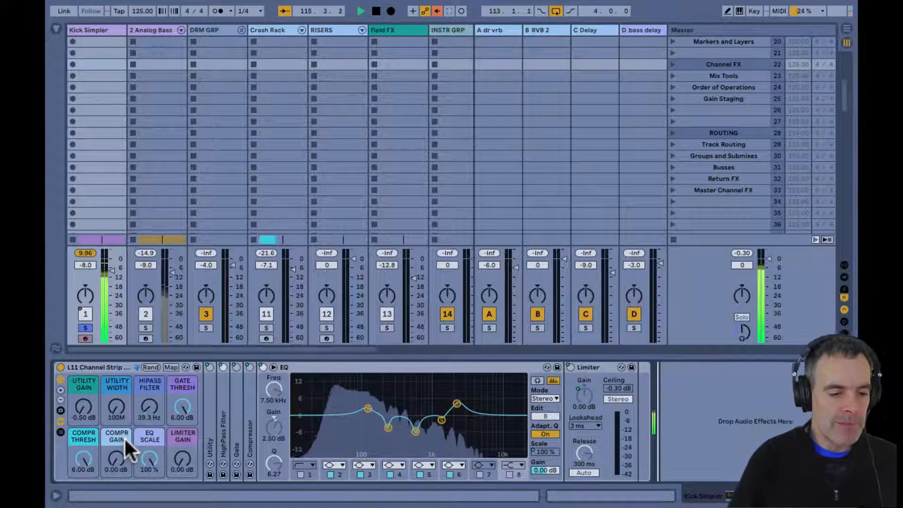
- Fold the kick's Simpler and its channel strip rack to inspect the level meters between the devices
scroll(124, 437, left, 10)
scroll(125, 439, left, 4)
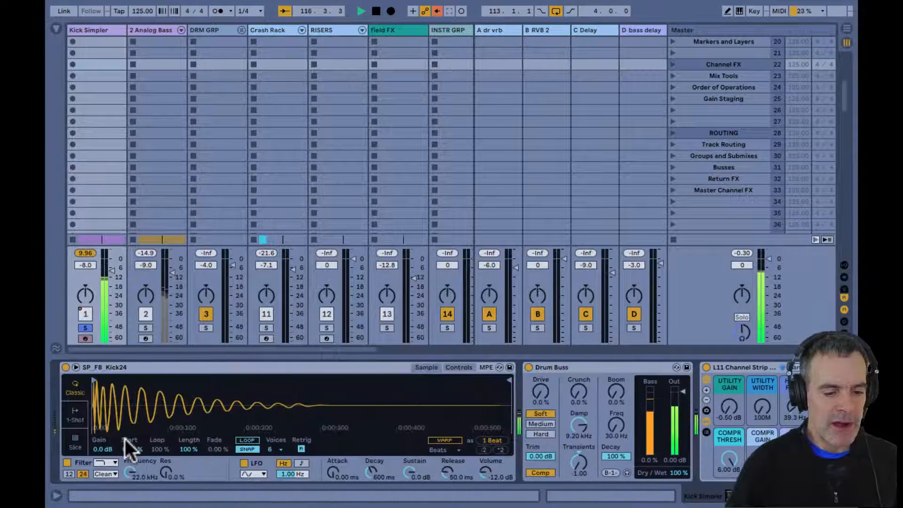
double_click(160, 367)
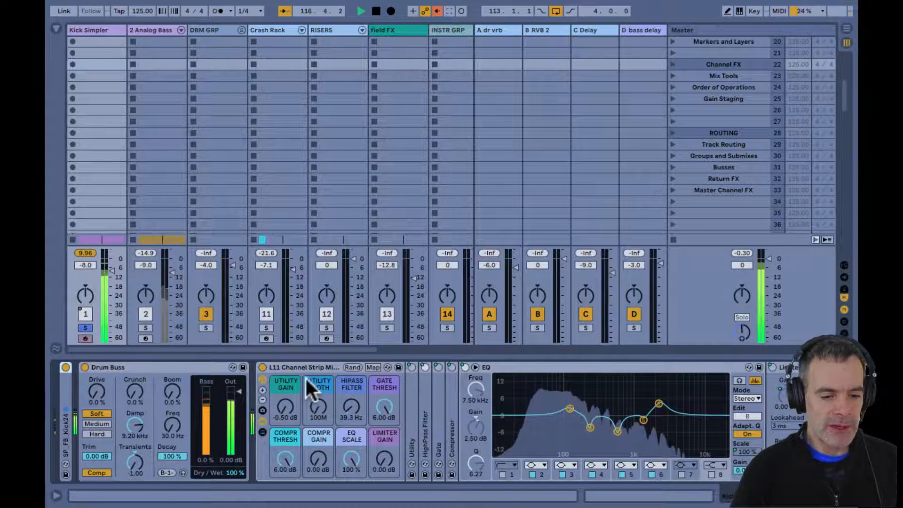
double_click(318, 367)
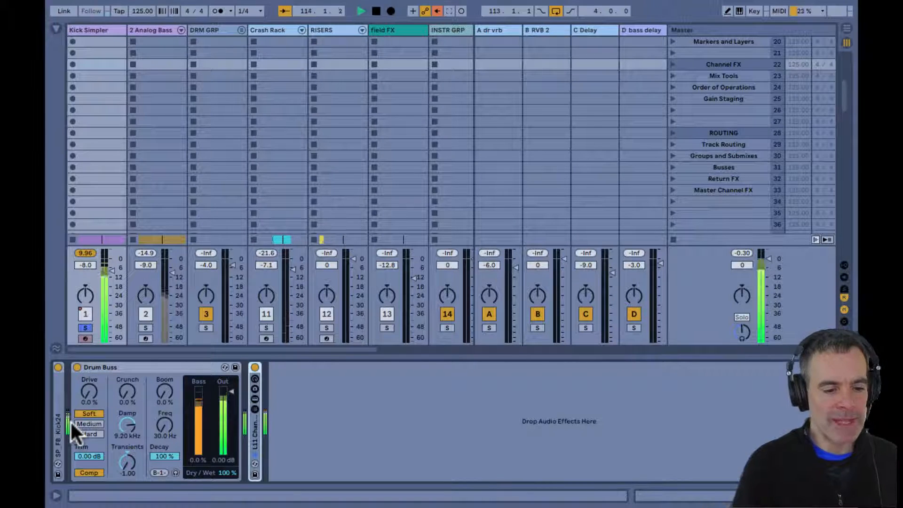
- Unfold the kick's Simpler, try its volume at 36 dB, restore it to -12 dB and fold the device
double_click(58, 419)
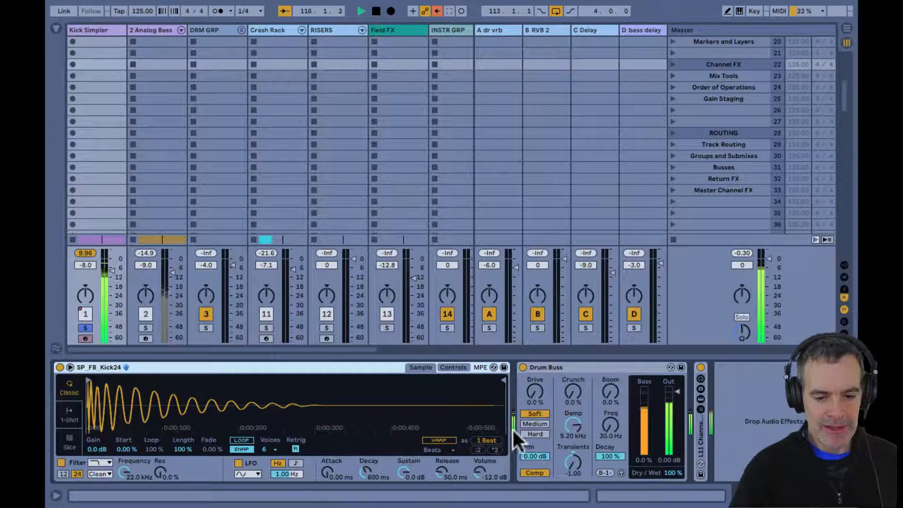
click(480, 467)
drag(480, 468, 480, 462)
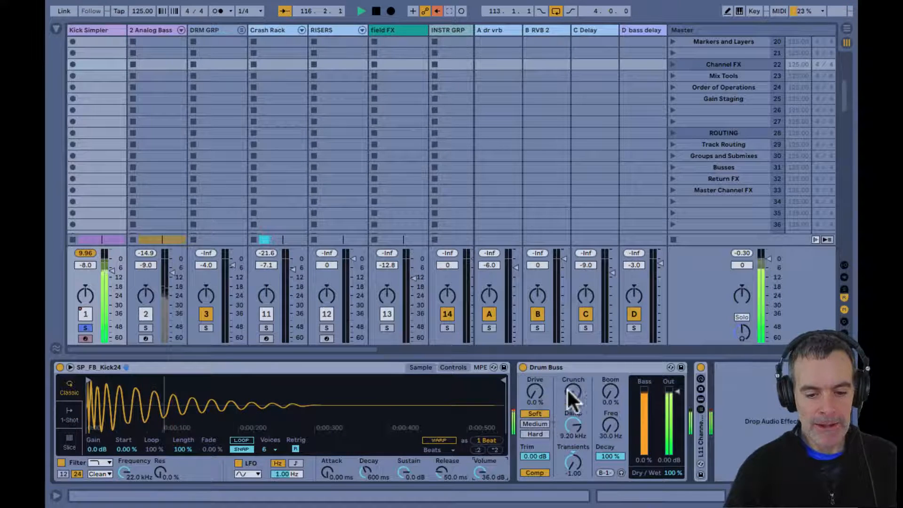
click(591, 367)
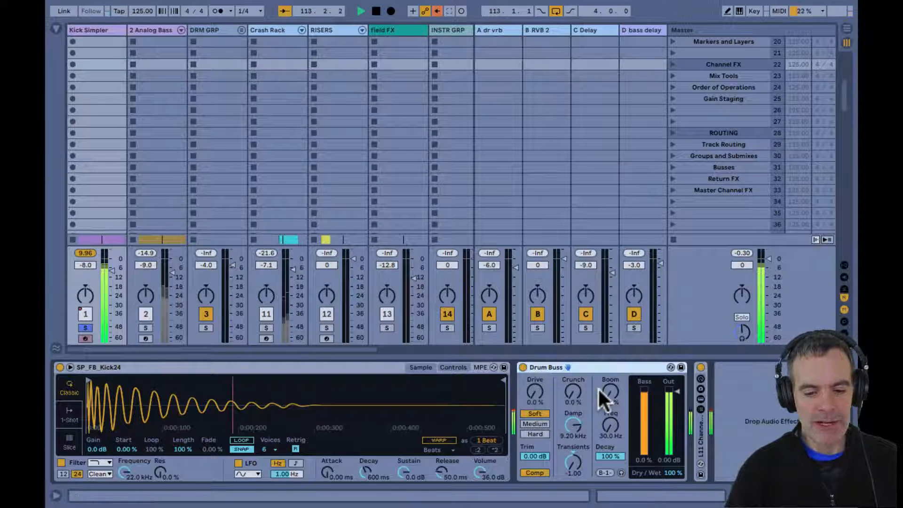
click(479, 473)
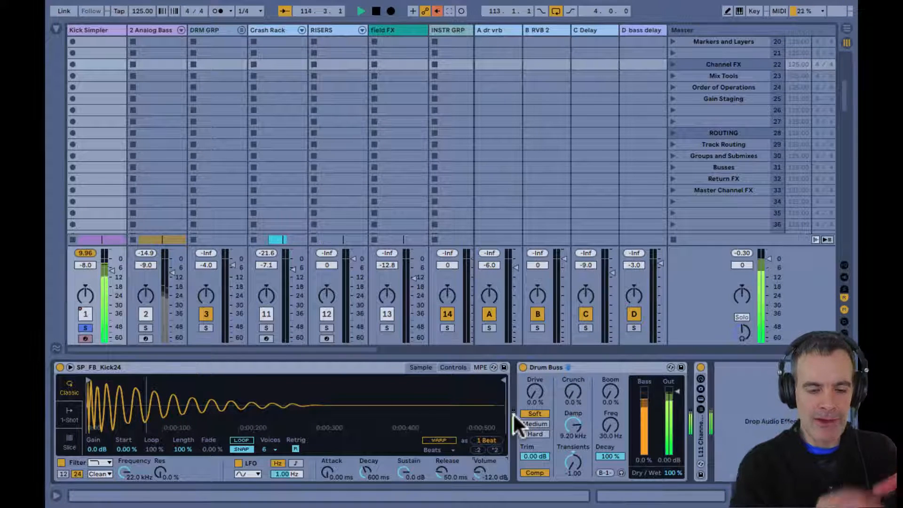
double_click(251, 368)
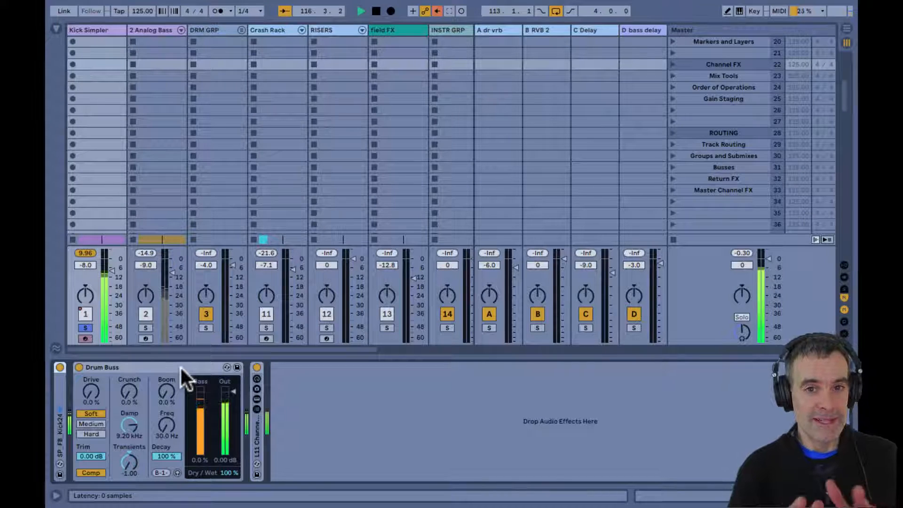
- Bypass the kick's Drum Buss and turn it back on to compare levels, and fold the device
click(78, 367)
click(78, 366)
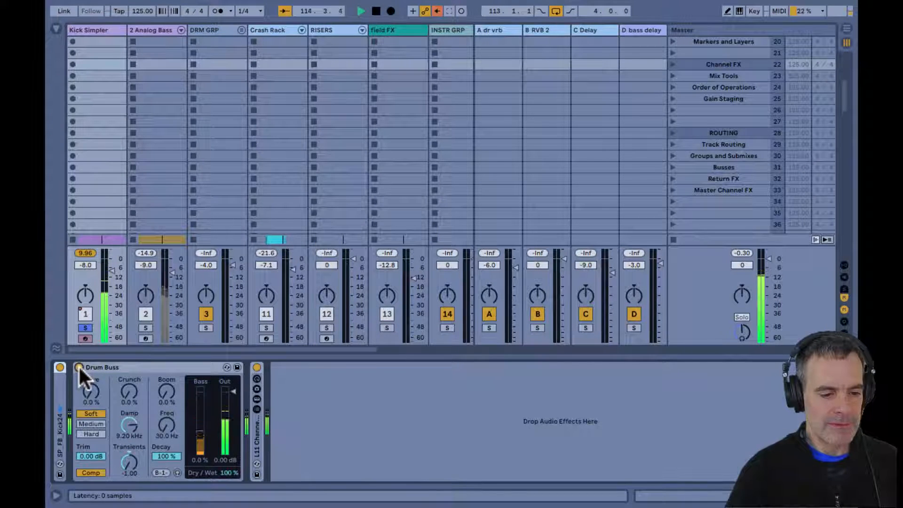
double_click(109, 367)
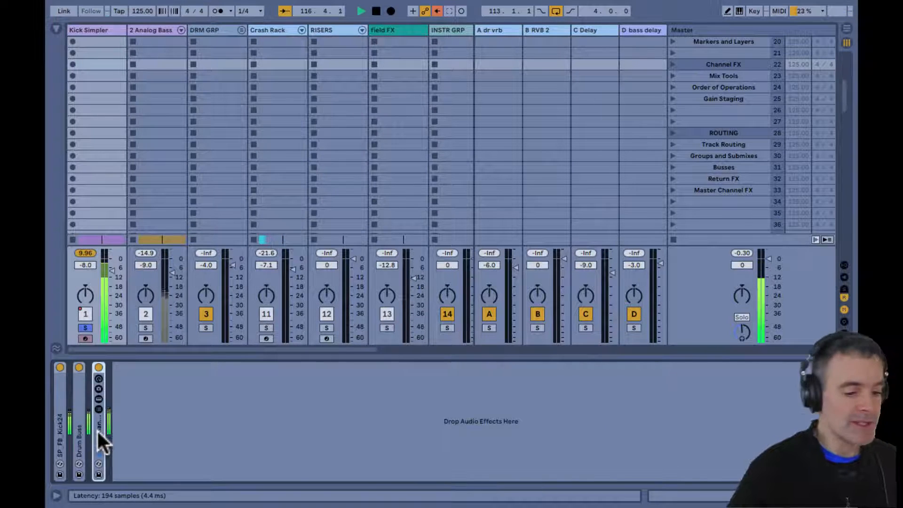
- Unfold the kick's channel strip rack, compare it bypassed and active, and check the Compressor inside it
double_click(97, 429)
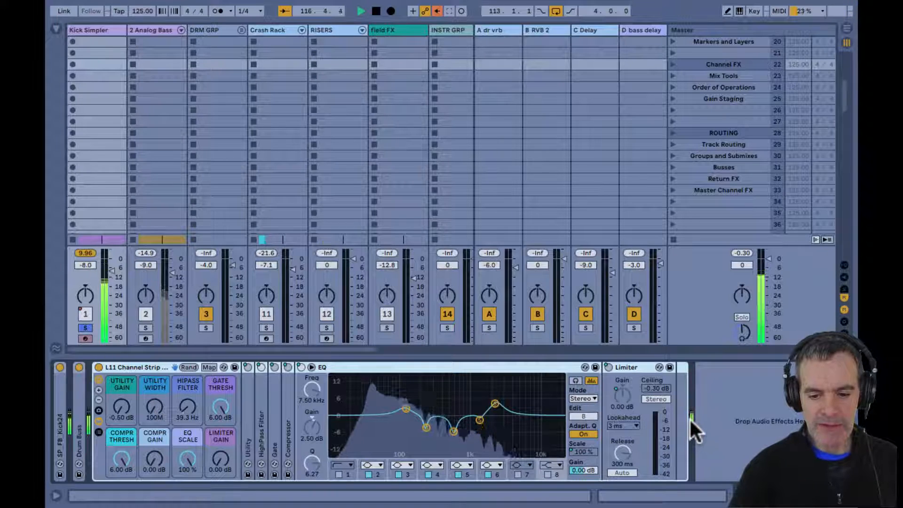
click(98, 367)
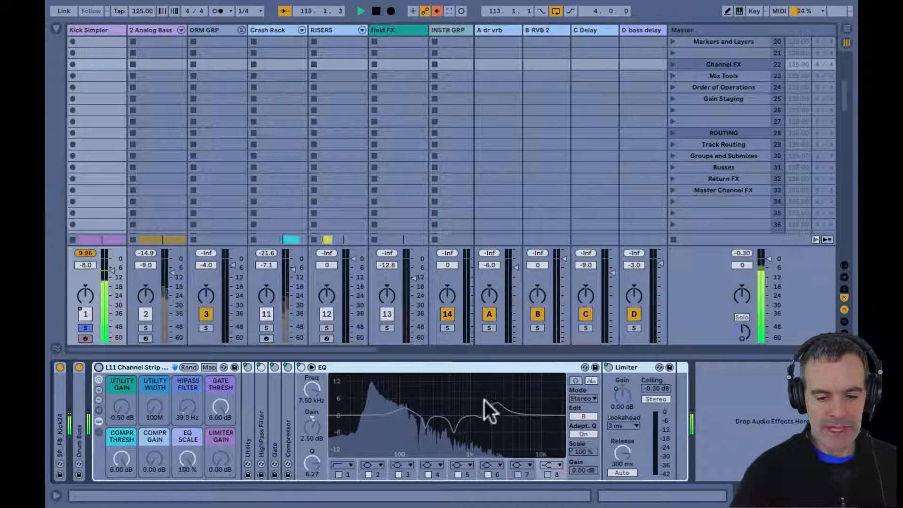
click(99, 366)
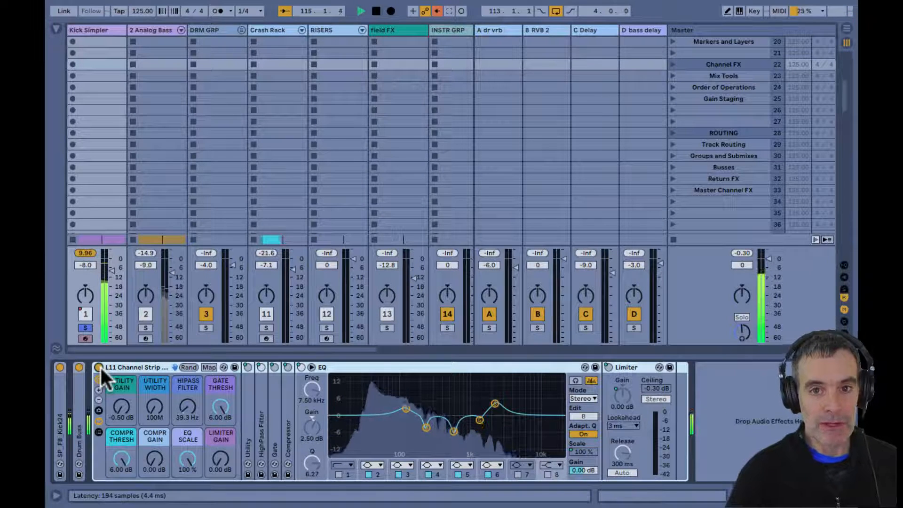
double_click(287, 421)
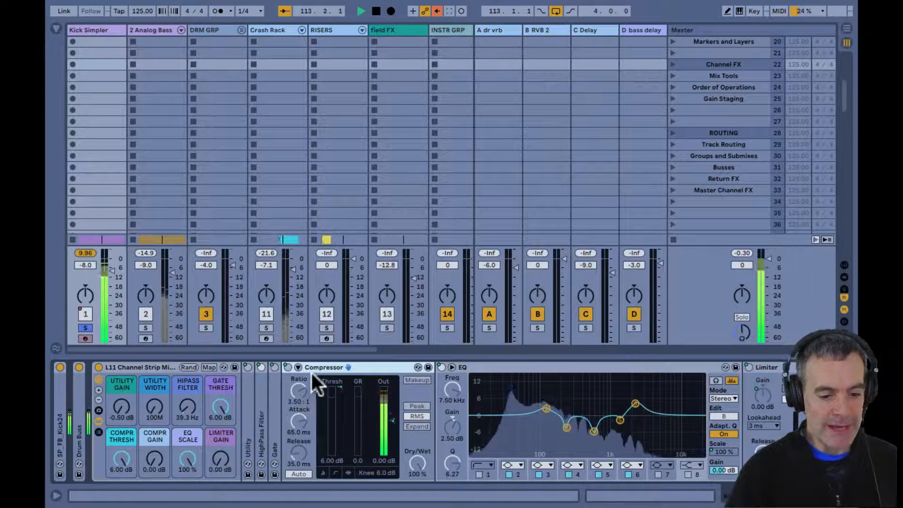
double_click(312, 366)
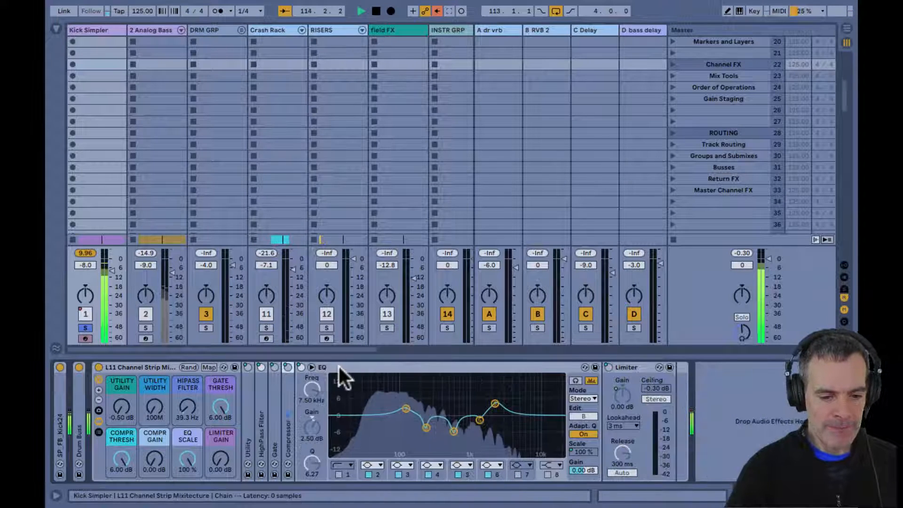
- Set the kick's EQ band 3 to 206 Hz, -11.2 dB, band 4 to 607 Hz, -11.4 dB, and band 6 gain to 7.38 dB at 100 % scale
click(154, 365)
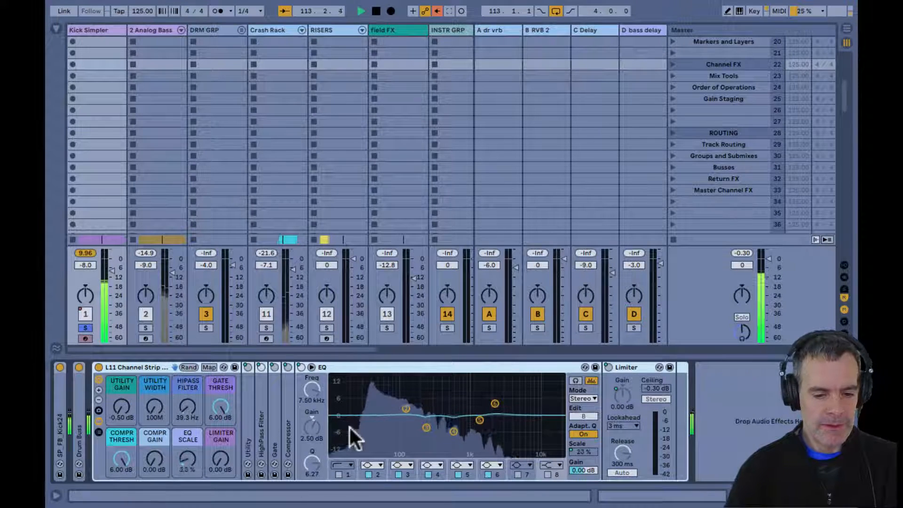
click(312, 367)
click(159, 368)
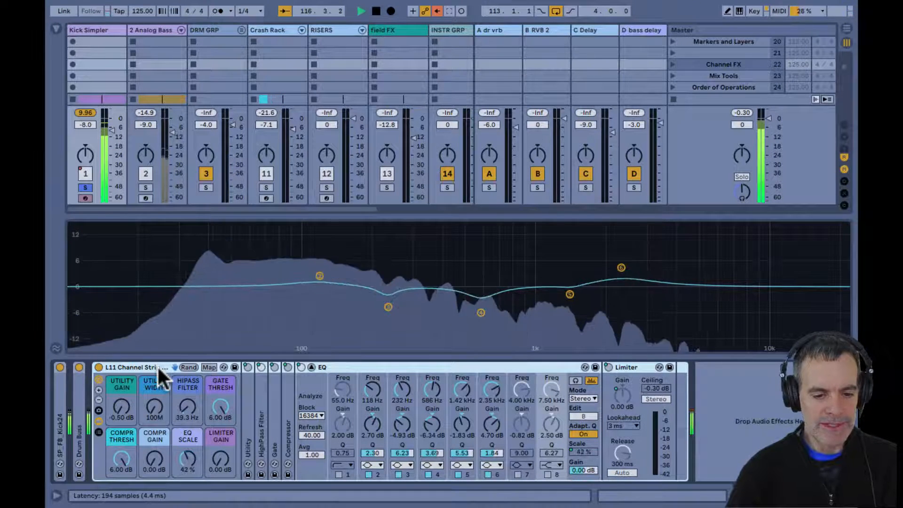
click(371, 390)
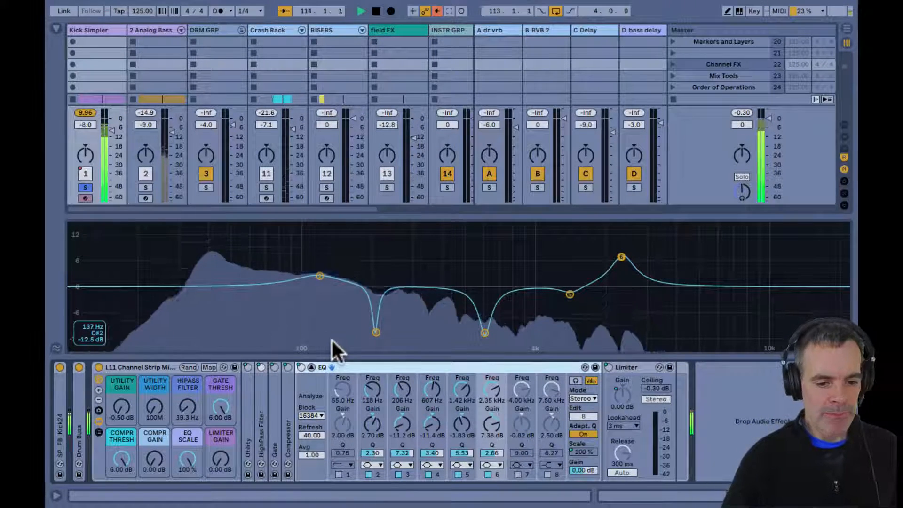
click(311, 367)
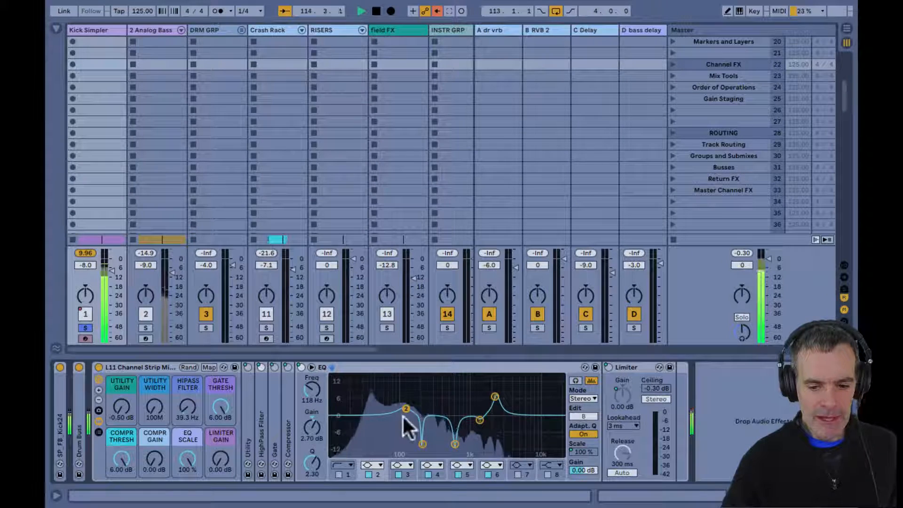
- Review the macros of the kick's channel strip rack in processing order, from Utility Gain to Limiter Gain
click(123, 367)
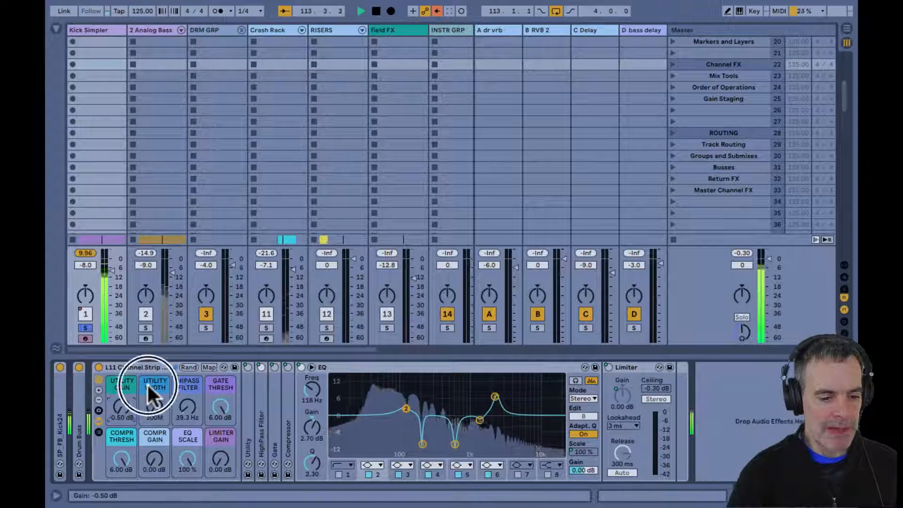
click(216, 381)
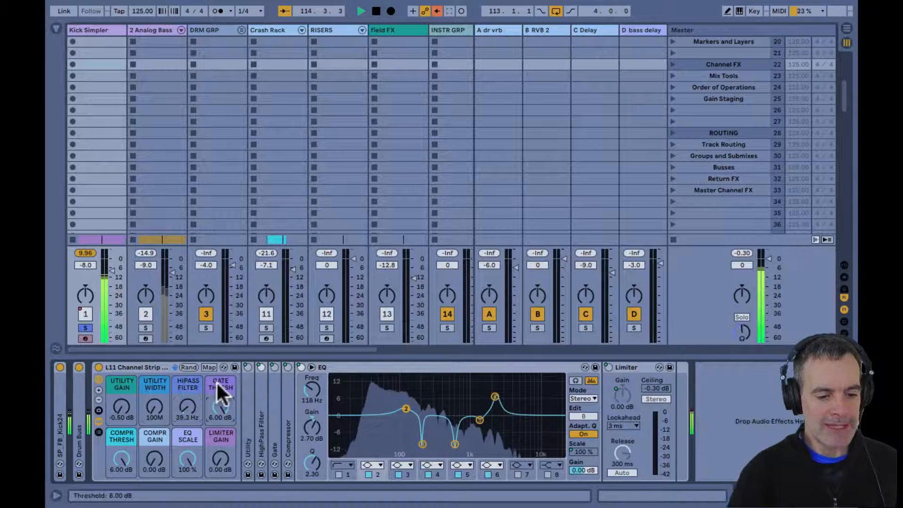
click(119, 386)
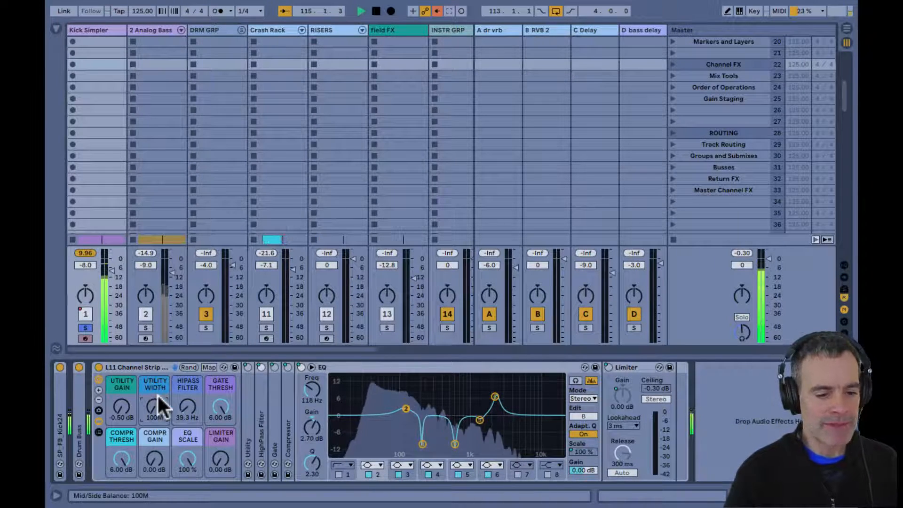
click(186, 389)
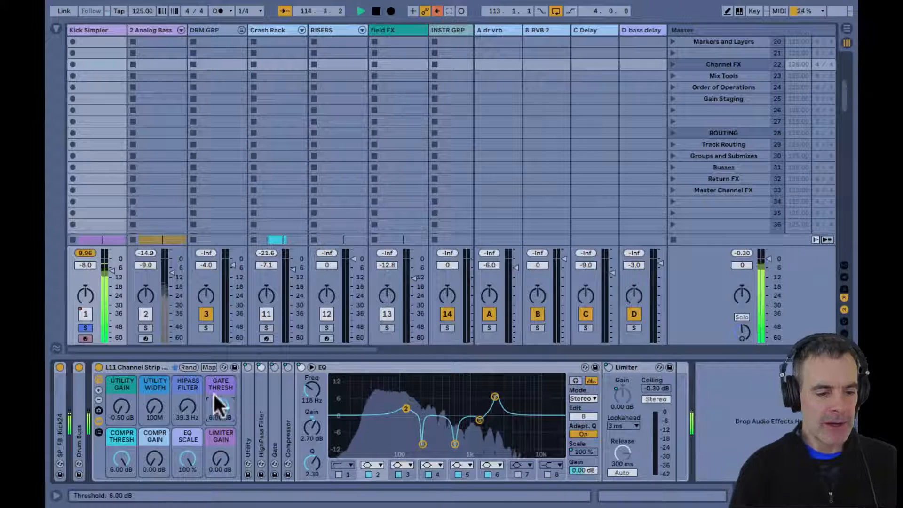
click(123, 437)
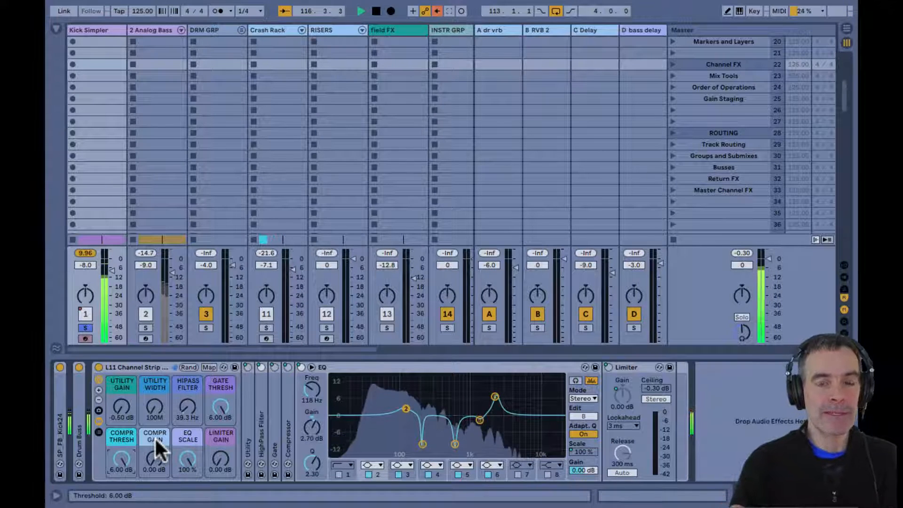
click(188, 440)
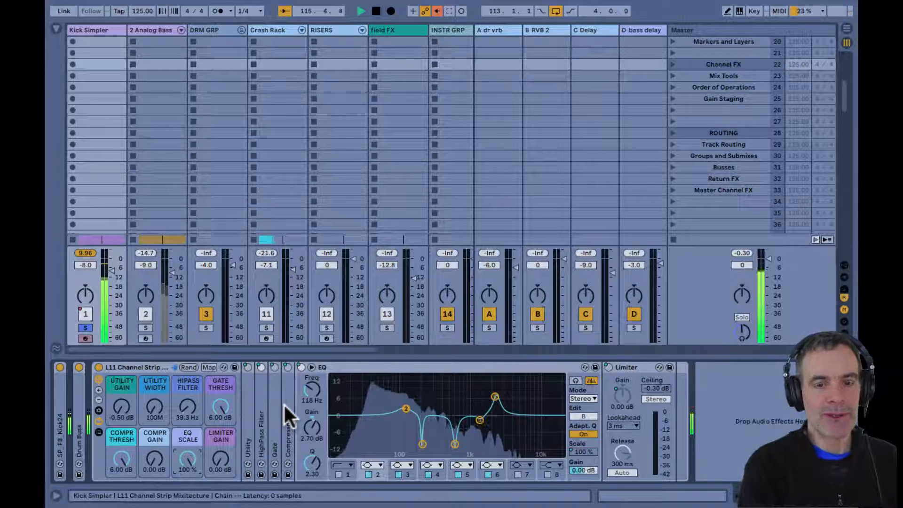
drag(216, 457, 215, 458)
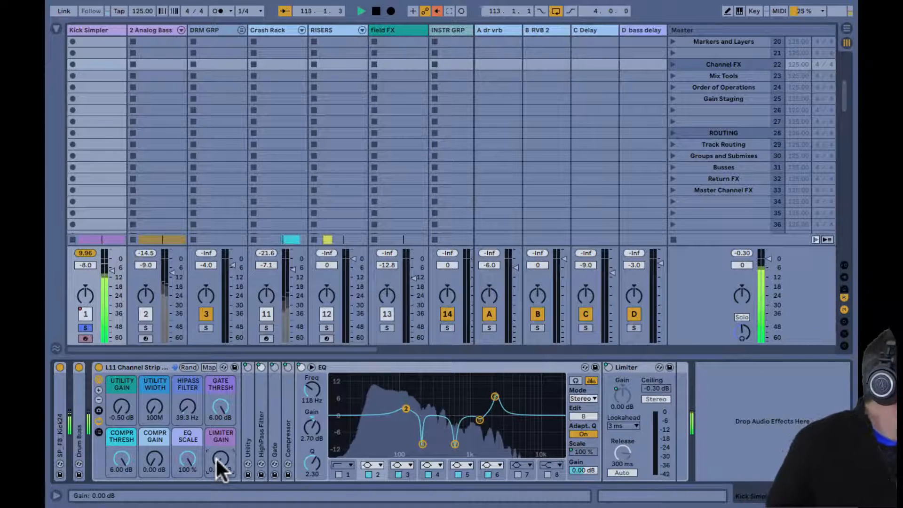
- Stop playback, unsolo the kick, and restart playback to hear its EQ Scale at 100 % in the full mix
key(space)
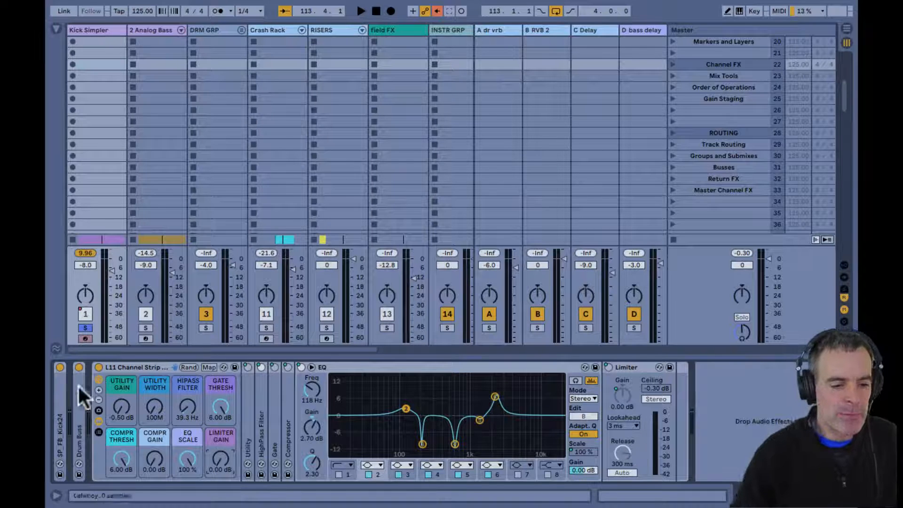
click(85, 328)
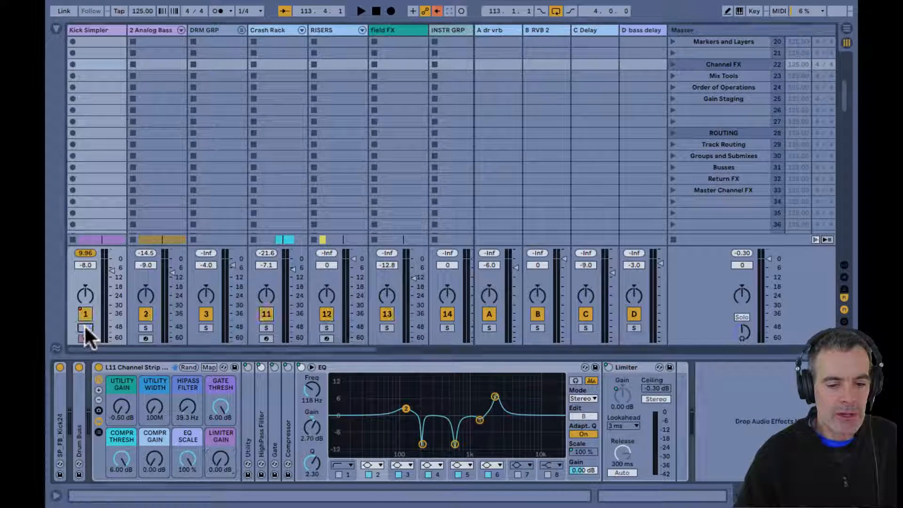
key(space)
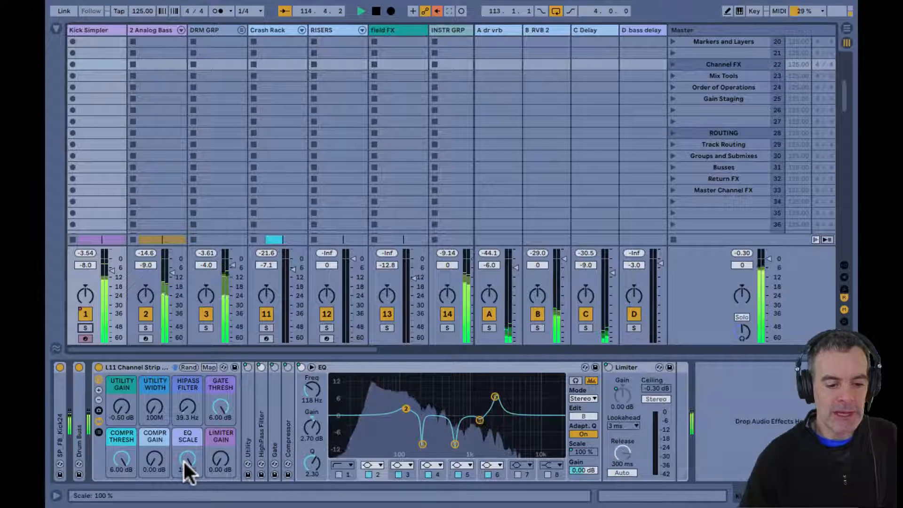
drag(184, 460, 183, 460)
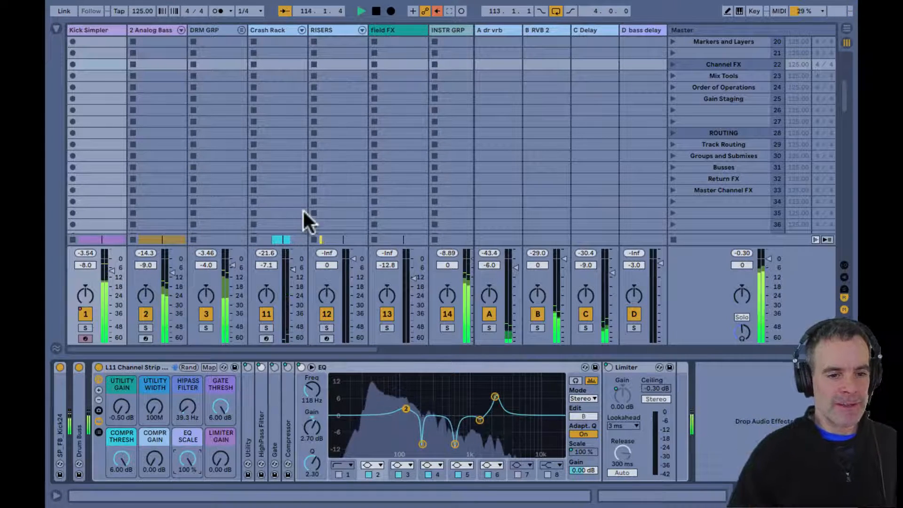
- Select the Crash Rack track to show its devices and solo it
click(278, 29)
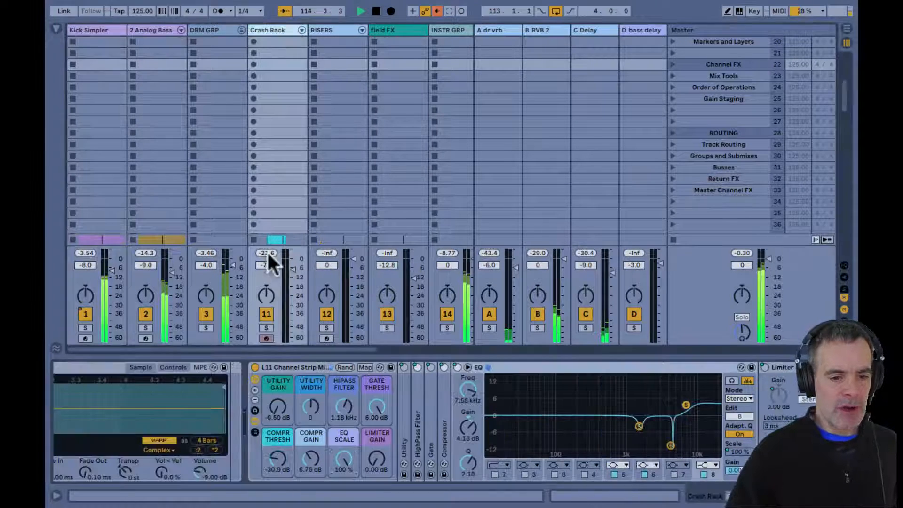
click(266, 328)
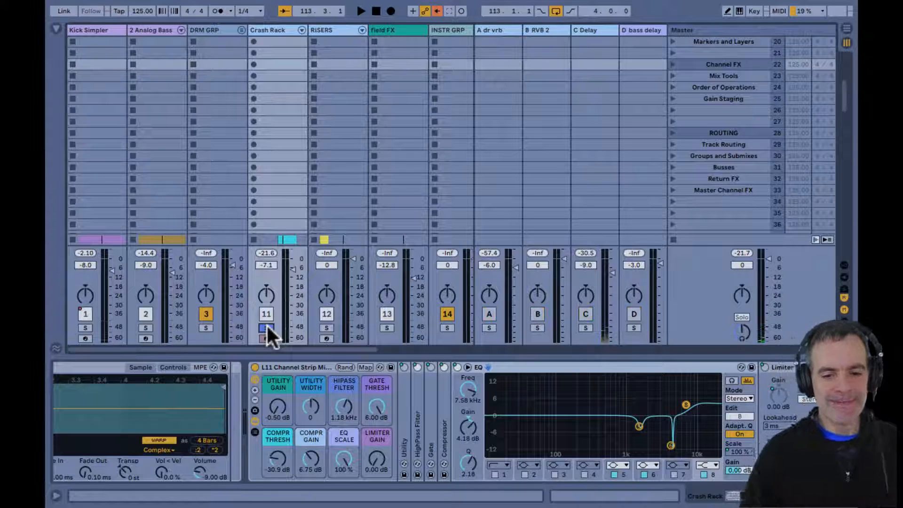
- Show the crash's EQ in the expanded display and play the track soloed to examine its spectrum
click(267, 328)
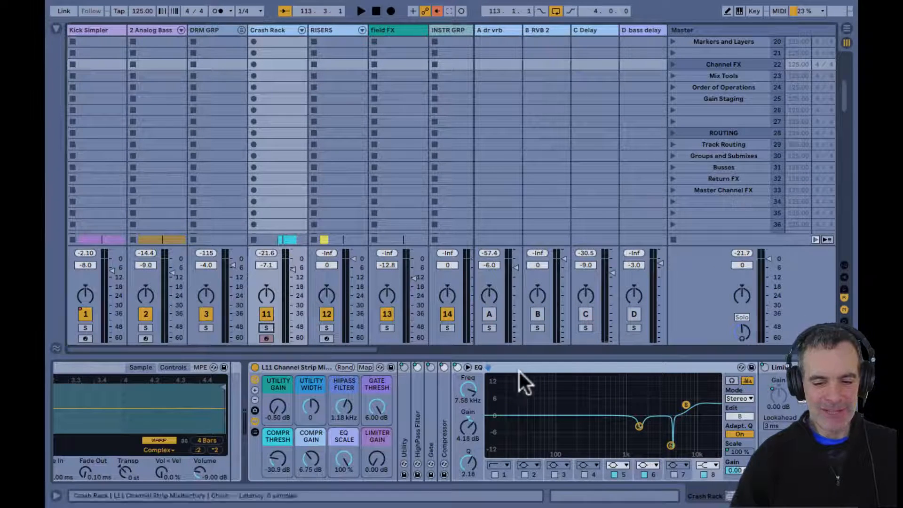
double_click(533, 388)
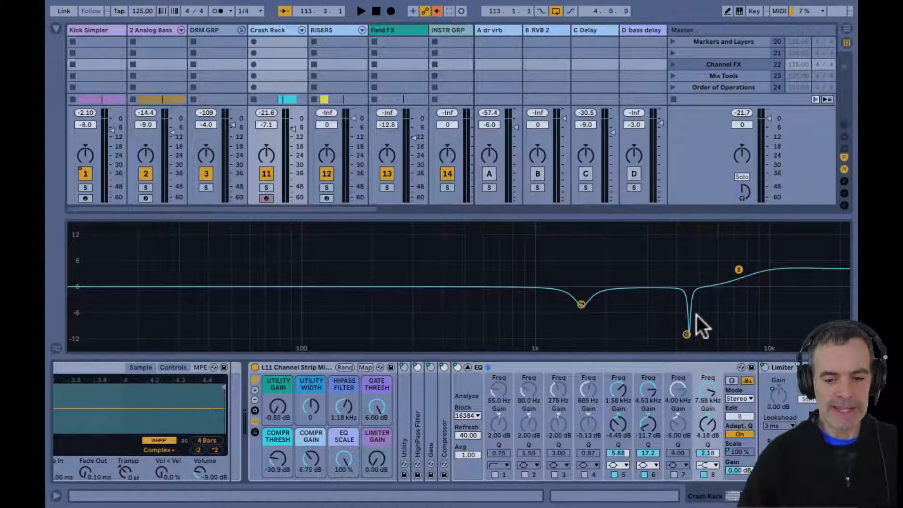
click(265, 187)
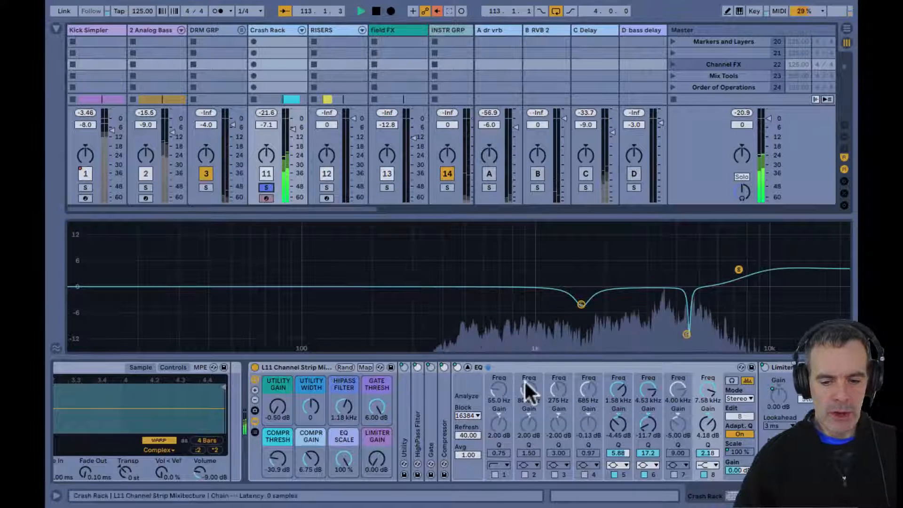
click(680, 367)
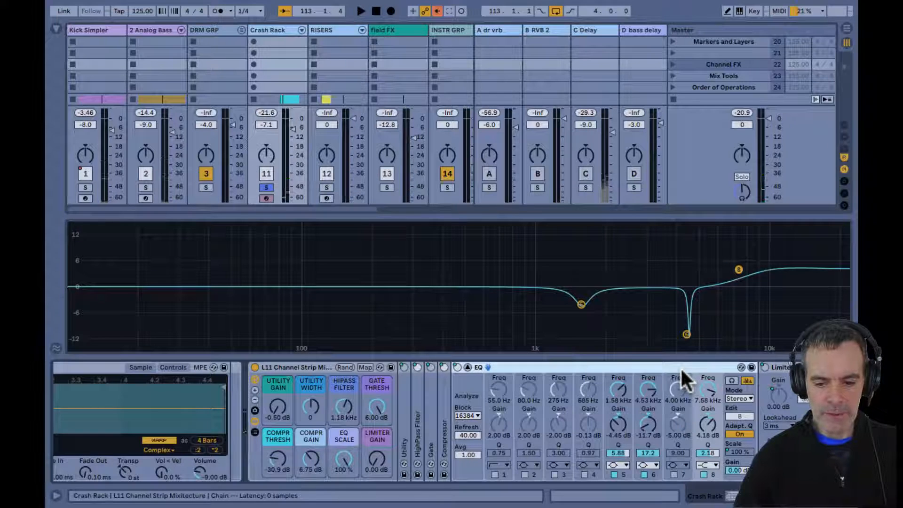
key(space)
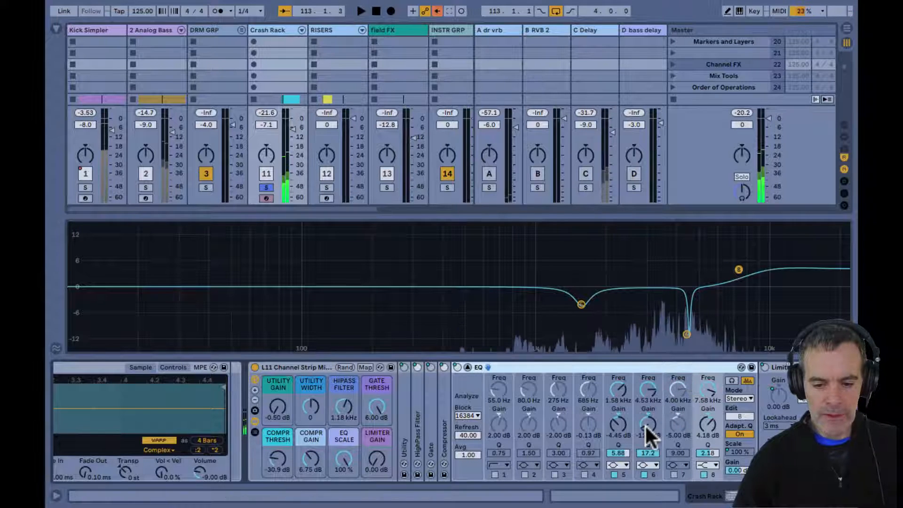
- Boost the crash's EQ band 6 to hear the harsh frequency, then set its gain to -12.1 dB and play the result
drag(648, 430, 645, 425)
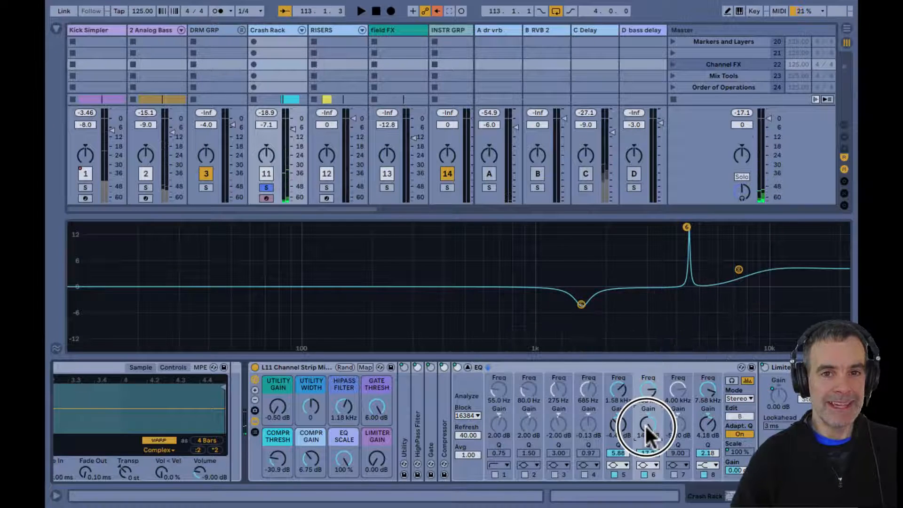
drag(645, 424, 645, 425)
key(space)
key(space)
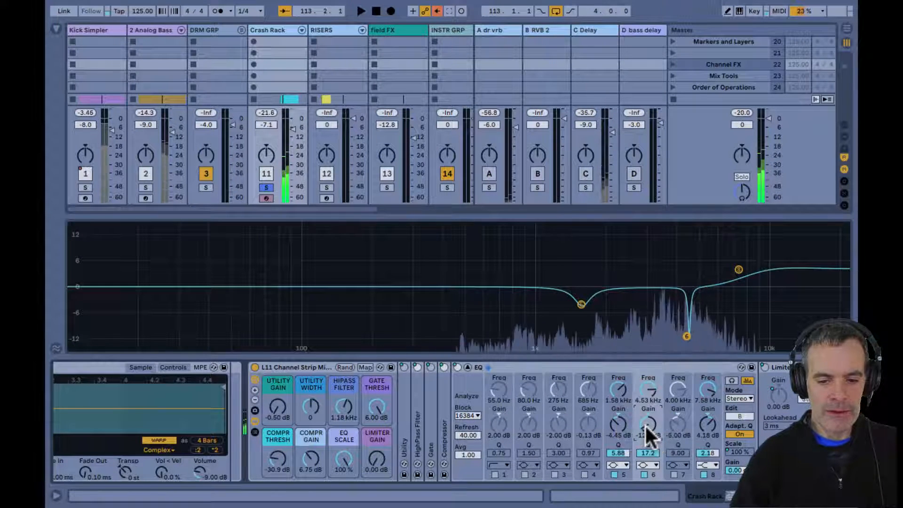
key(space)
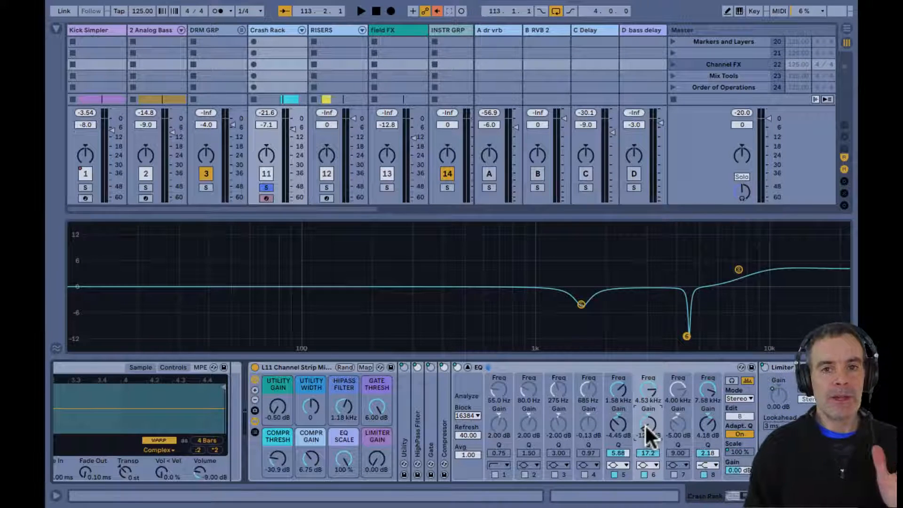
- Collapse the crash's EQ display, unsolo the track and unfold the INSTR GRP tracks
double_click(516, 273)
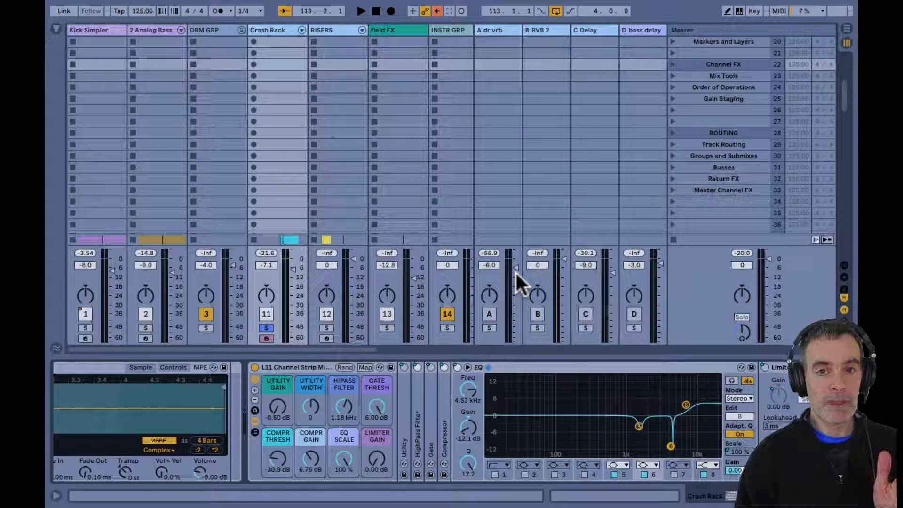
click(265, 328)
scroll(266, 328, right, 2)
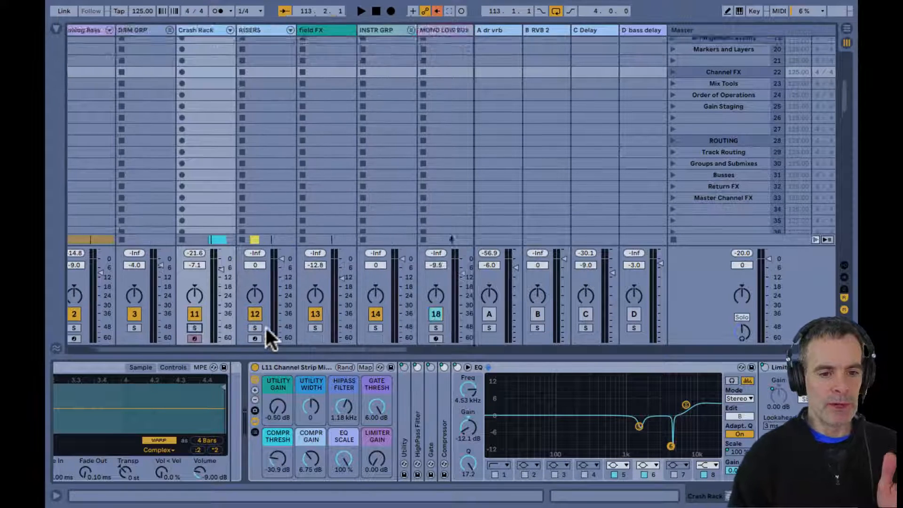
scroll(264, 325, right, 2)
scroll(303, 305, down, 1)
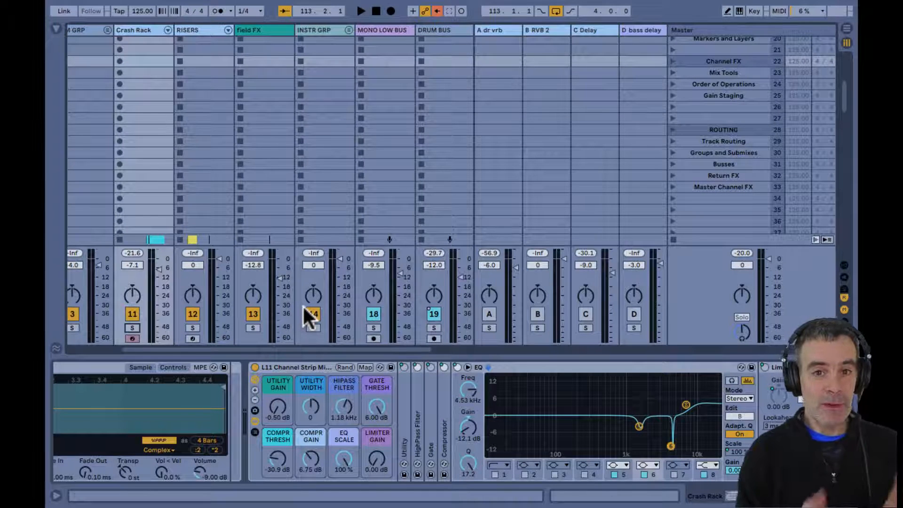
click(348, 29)
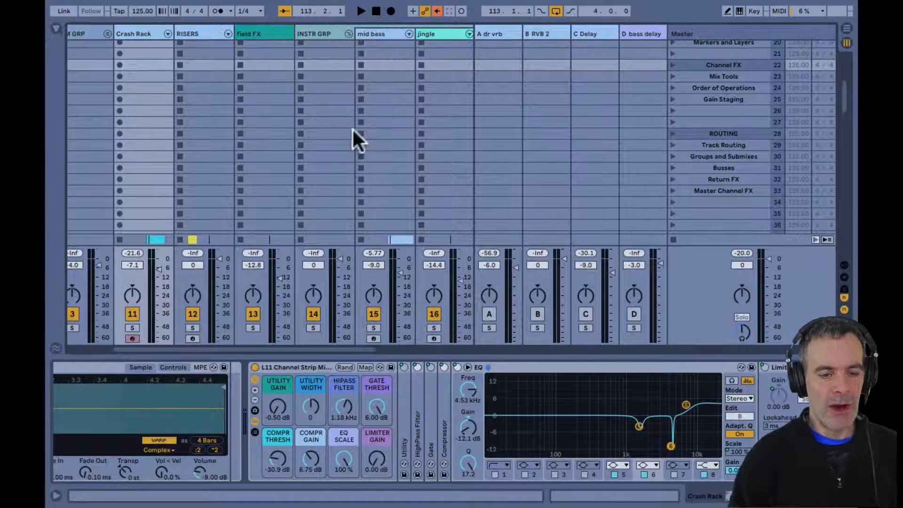
- Play the mid bass soloed and show its EQ Eight in the expanded display
key(space)
click(374, 327)
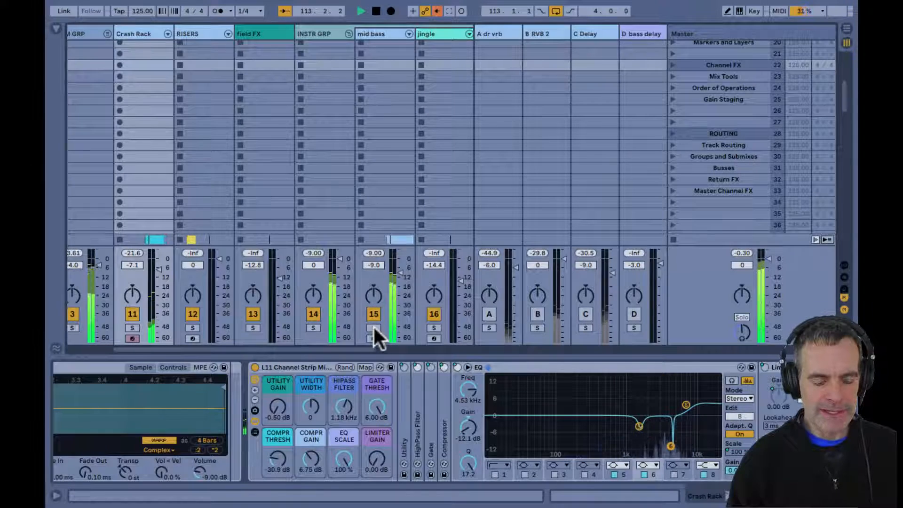
click(380, 32)
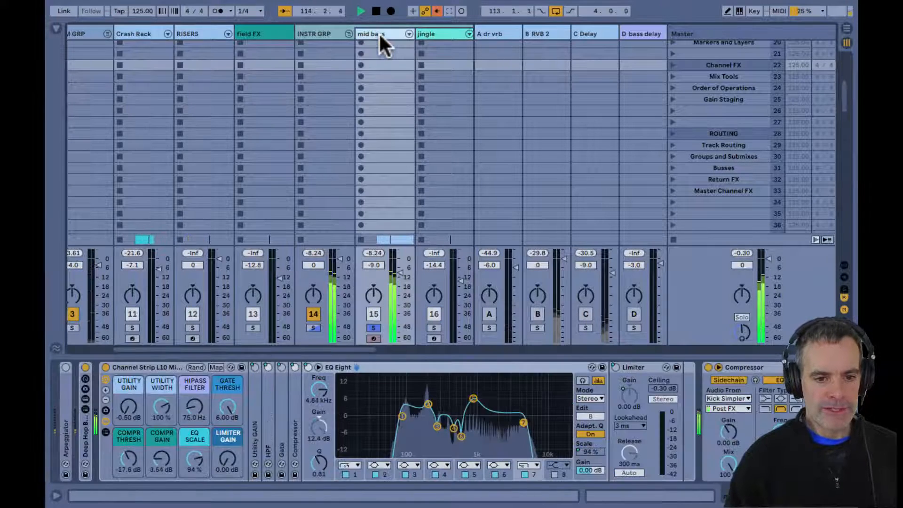
double_click(375, 393)
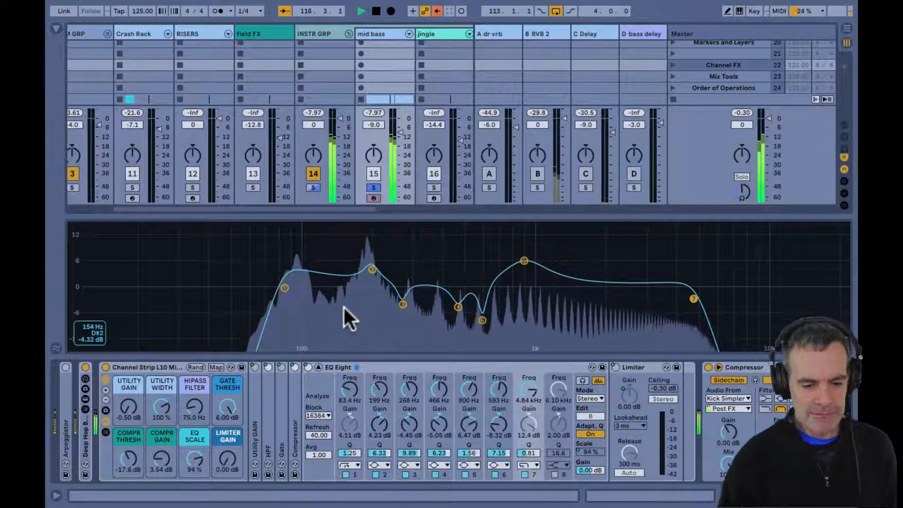
click(370, 370)
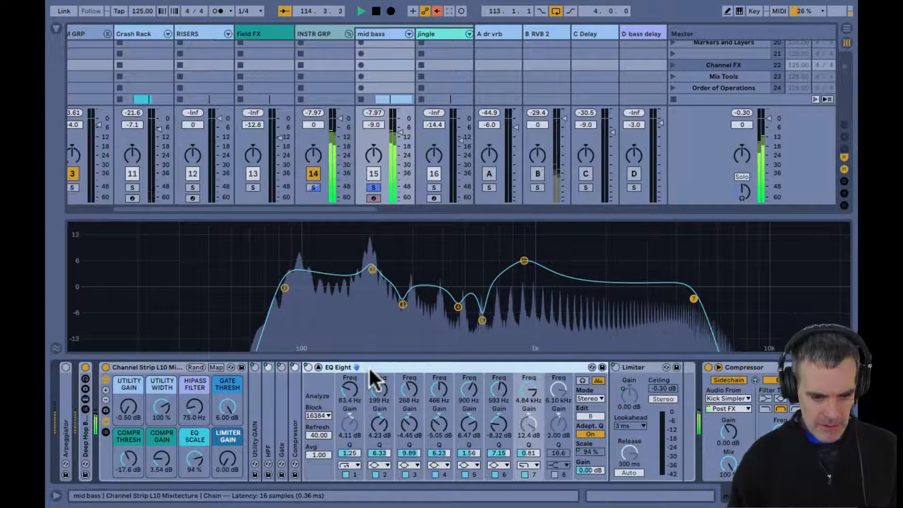
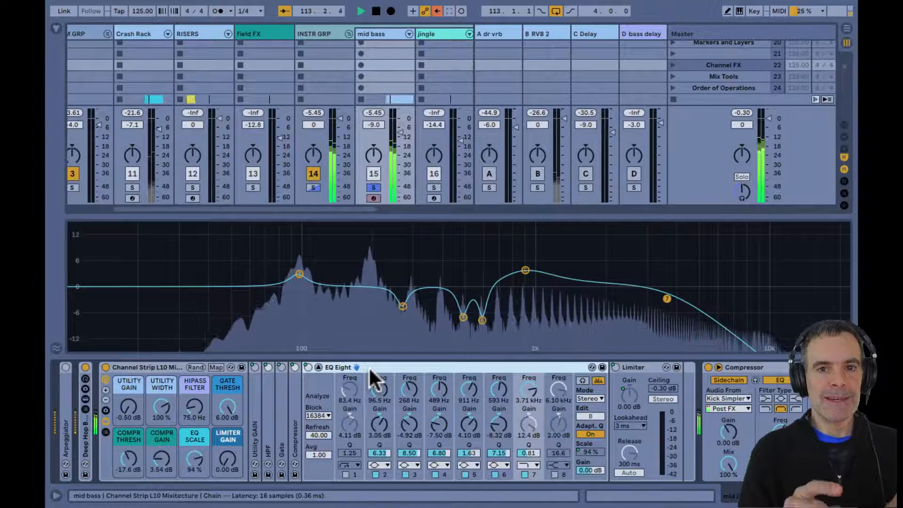
- Solo the whole INSTR GRP instead of only the mid bass, and show the Arrangement with the EQ display collapsed
click(314, 187)
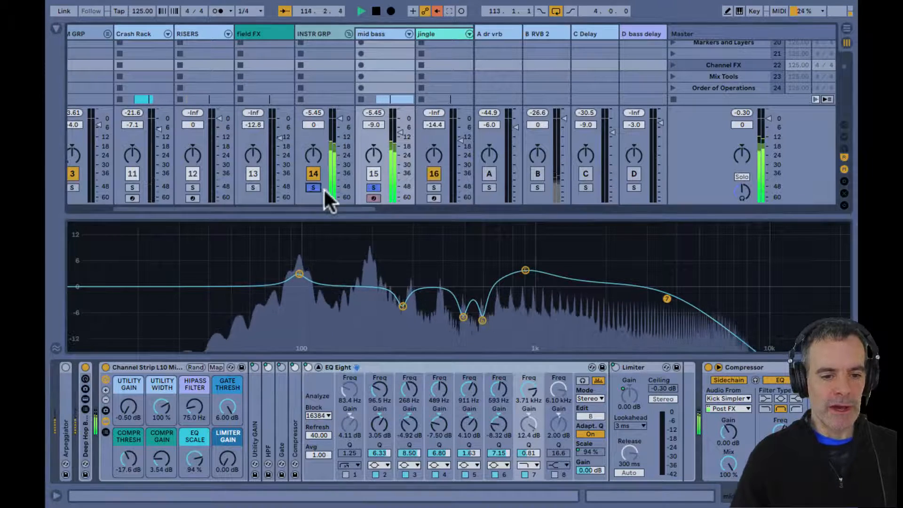
scroll(373, 188, right, 3)
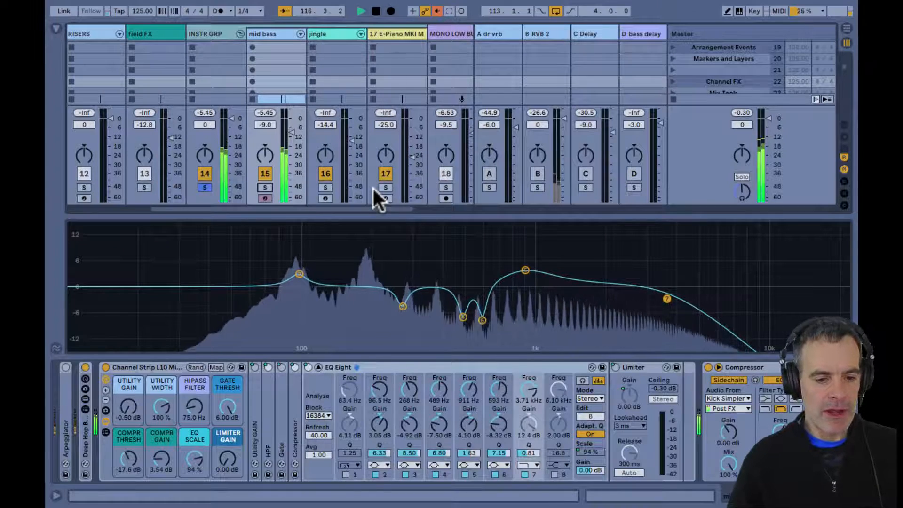
key(Tab)
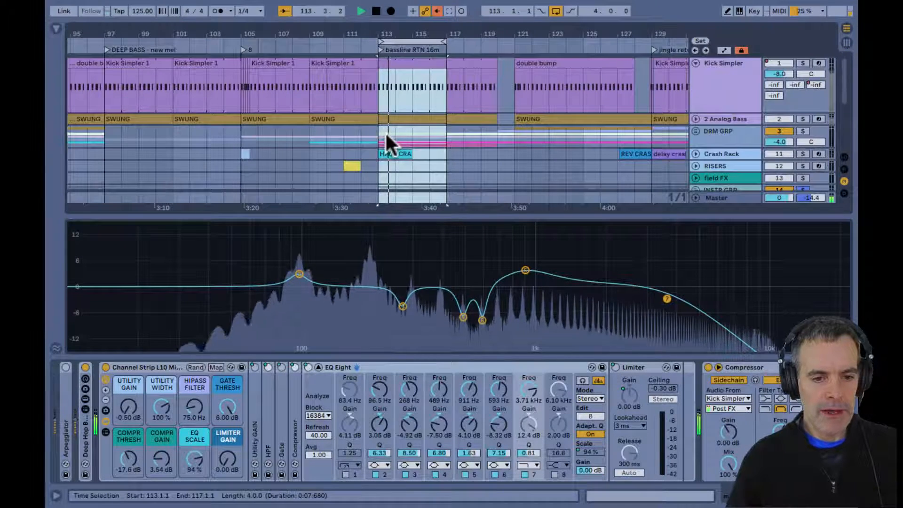
click(318, 367)
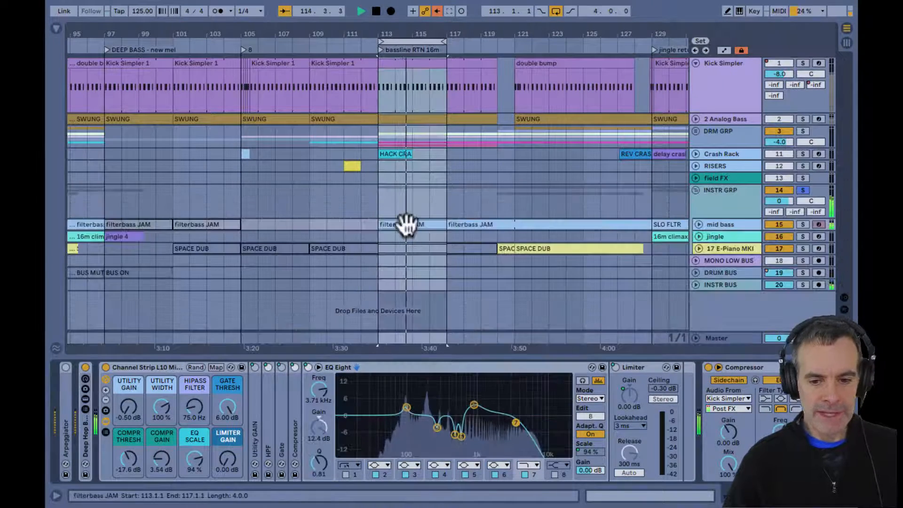
- Play from the "pause 8m" locator and loop the eight bars starting at 89.1.1 in INSTR GRP
scroll(408, 226, left, 1)
scroll(407, 226, right, 4)
scroll(407, 226, right, 4)
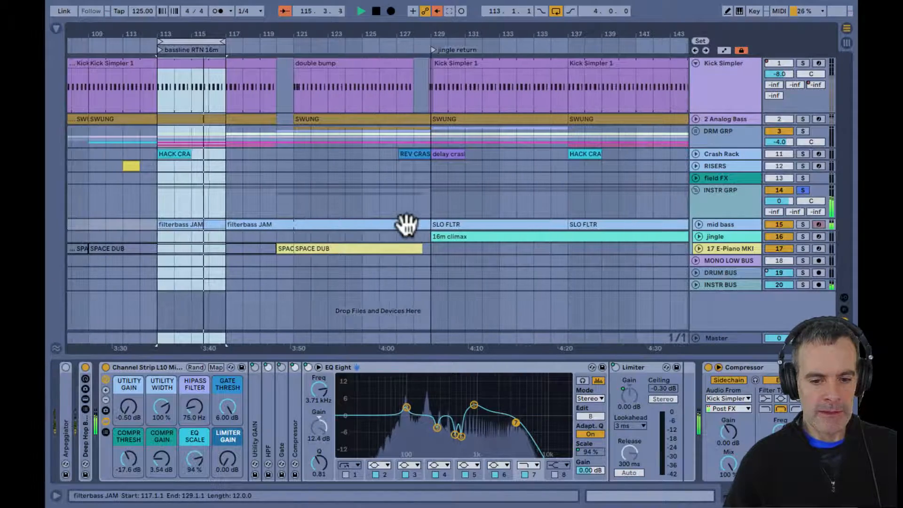
drag(371, 29, 369, 27)
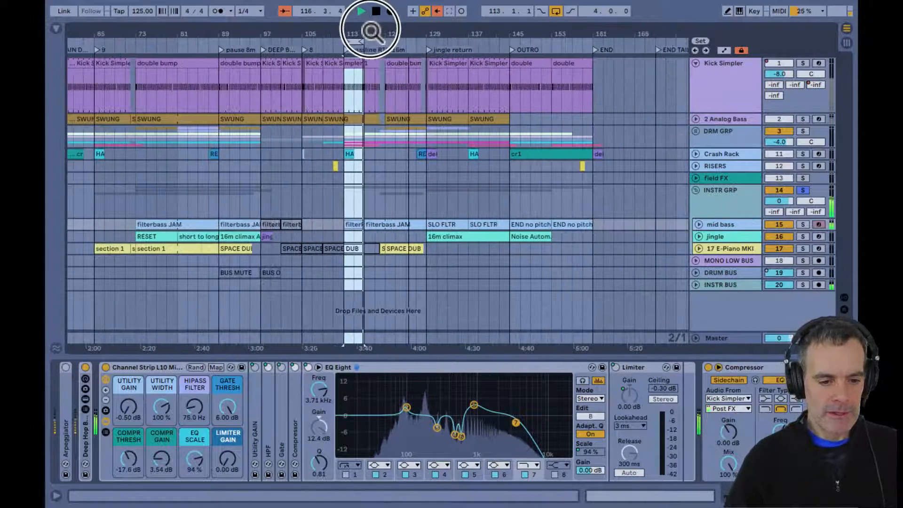
click(219, 49)
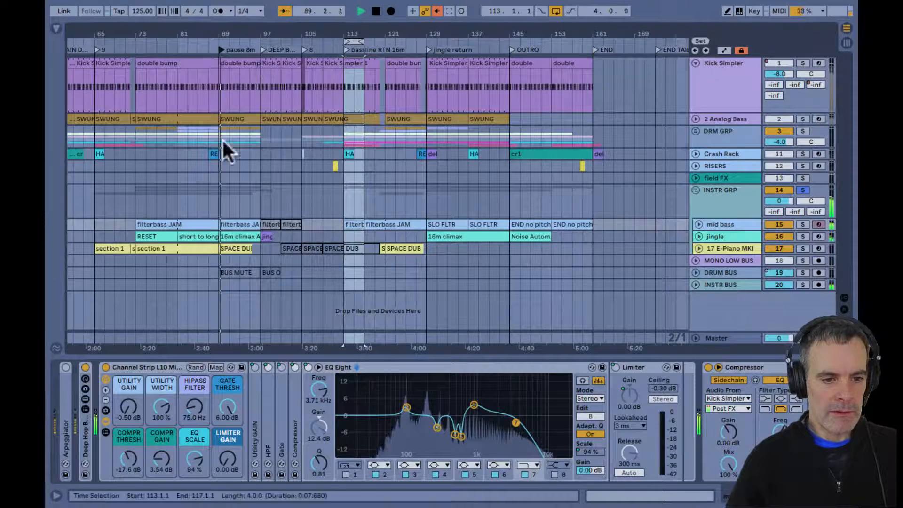
click(219, 203)
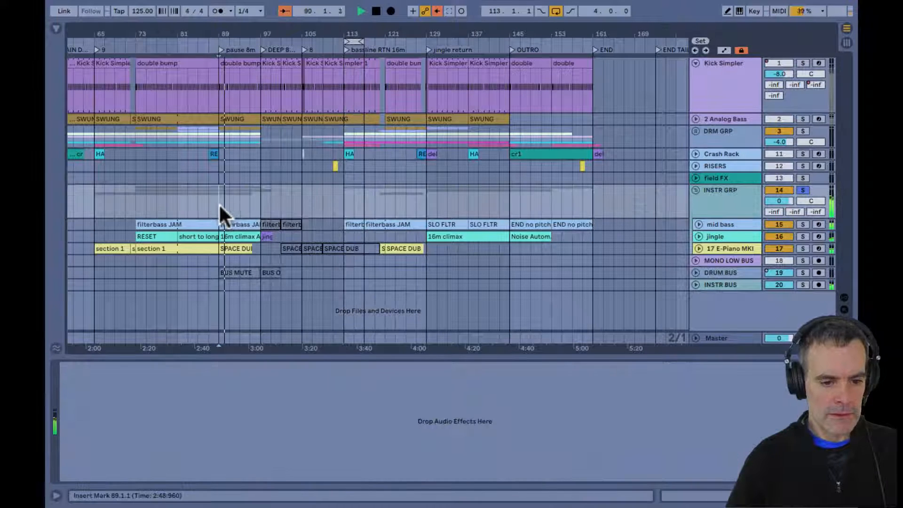
shift+click(260, 206)
- Return to the Session view, mute the mid bass and E-Piano, and expand the jingle's EQ Eight display
key(Tab)
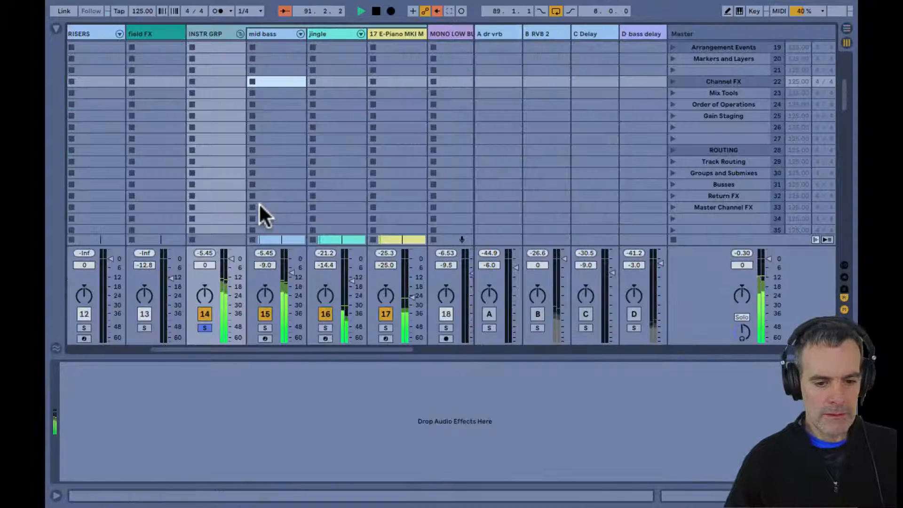
click(387, 315)
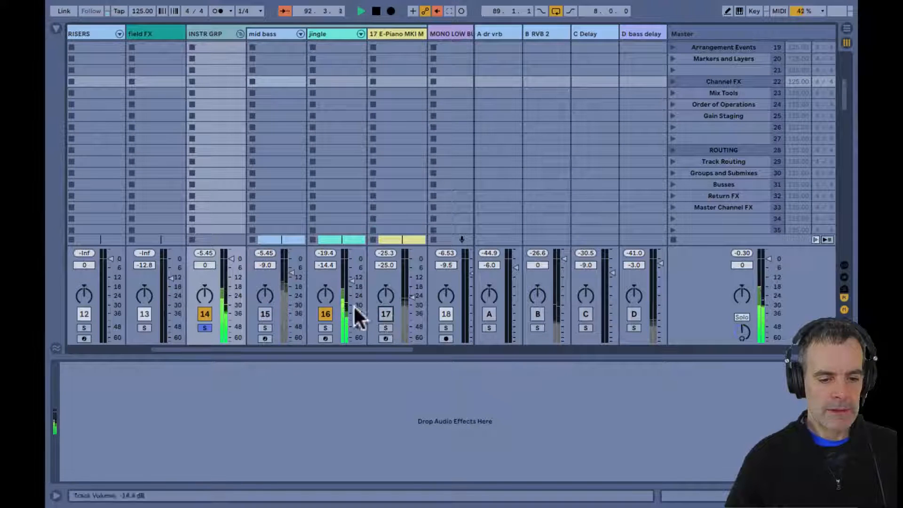
click(347, 35)
double_click(505, 393)
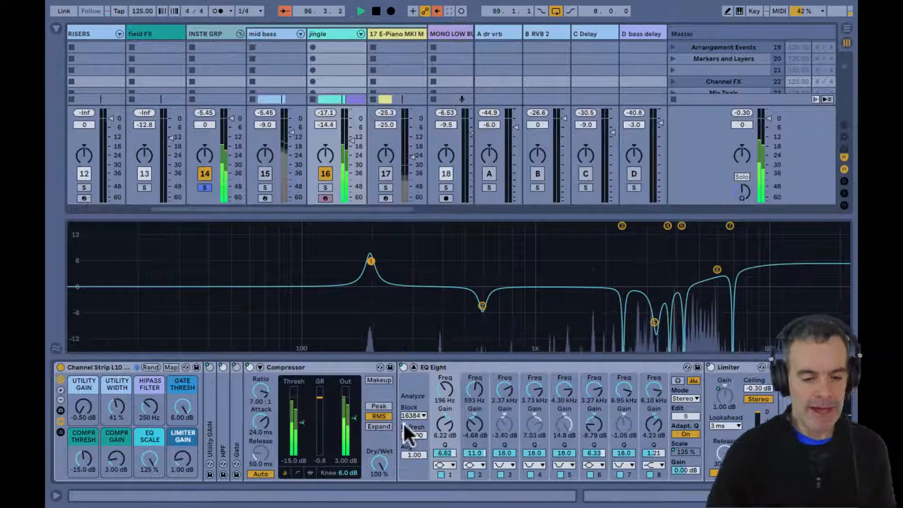
- Compare the jingle with its EQ Scale at 0 % and at 125 %, ending at 125 %
double_click(143, 456)
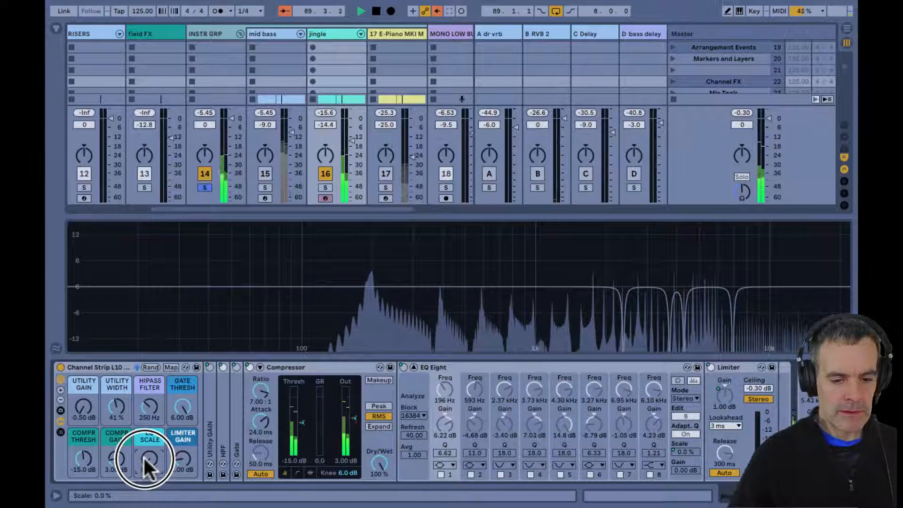
drag(143, 456, 144, 417)
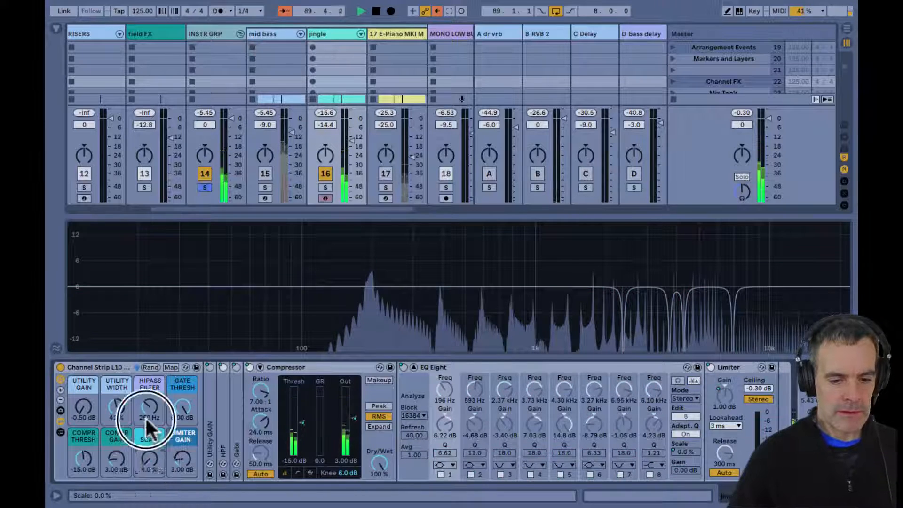
double_click(144, 456)
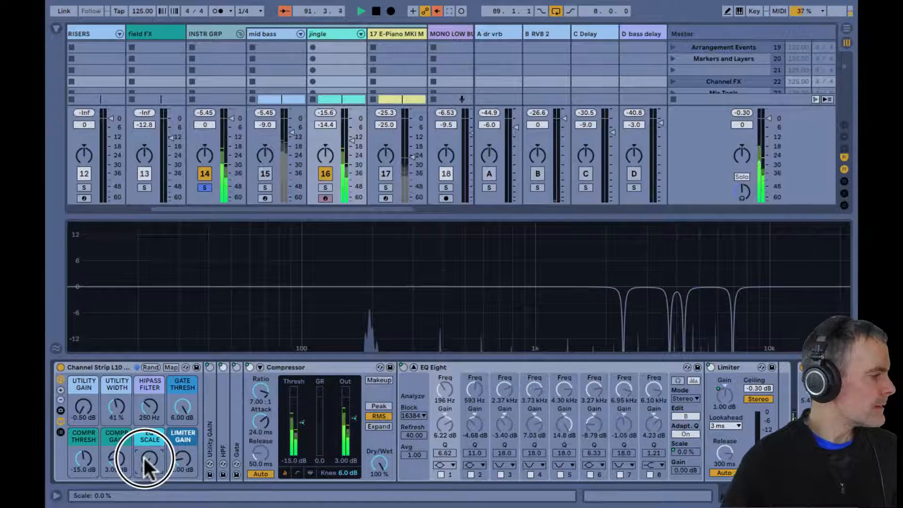
drag(143, 456, 143, 414)
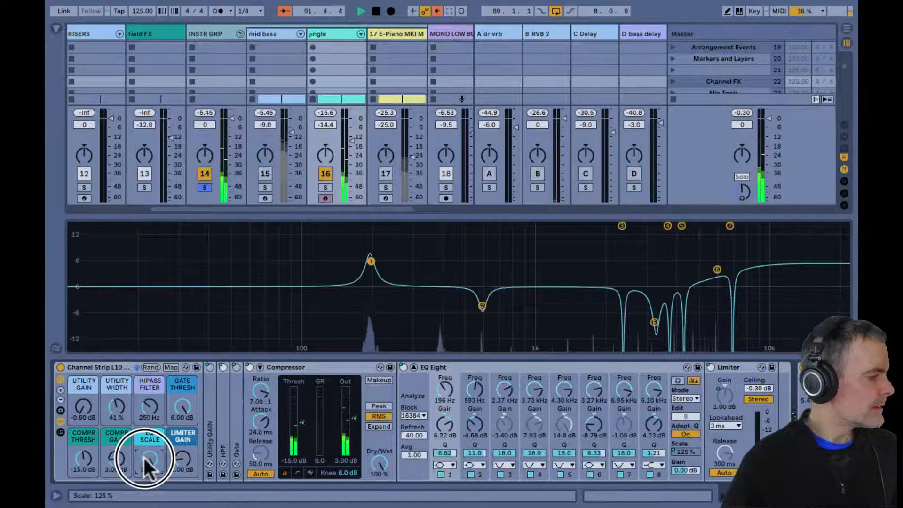
click(266, 173)
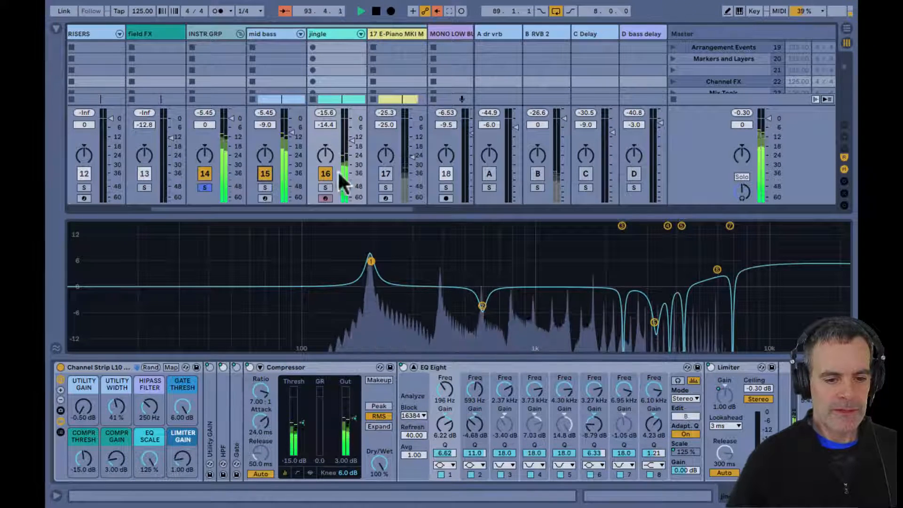
click(386, 174)
click(400, 33)
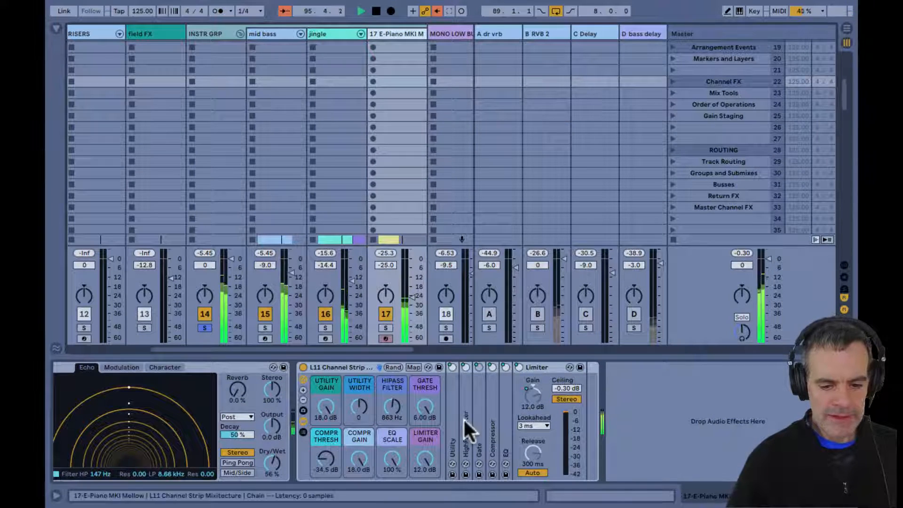
double_click(504, 425)
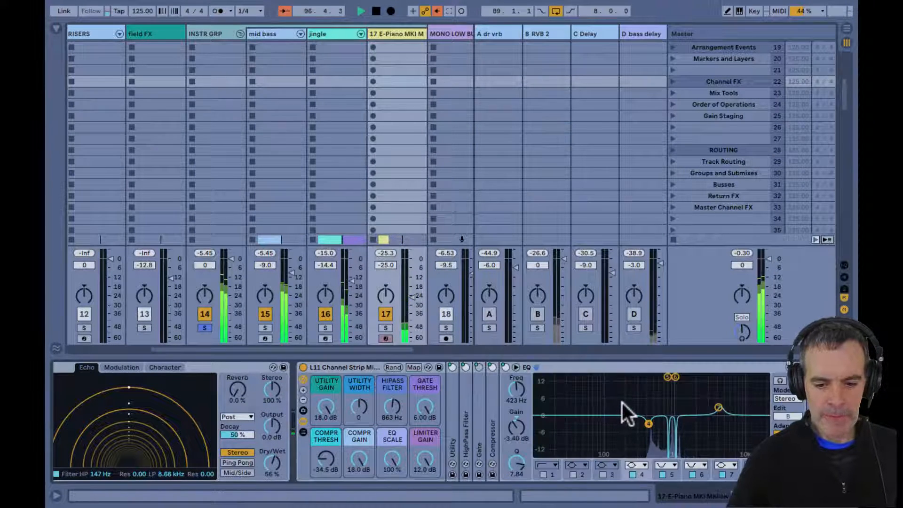
- Enlarge the E-Piano's EQ display and mute the jingle and mid bass tracks
double_click(622, 402)
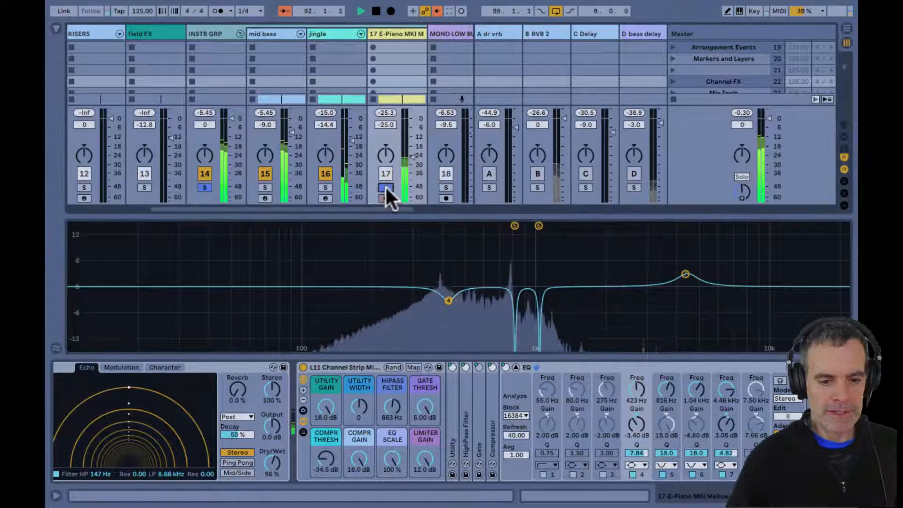
click(329, 174)
click(266, 173)
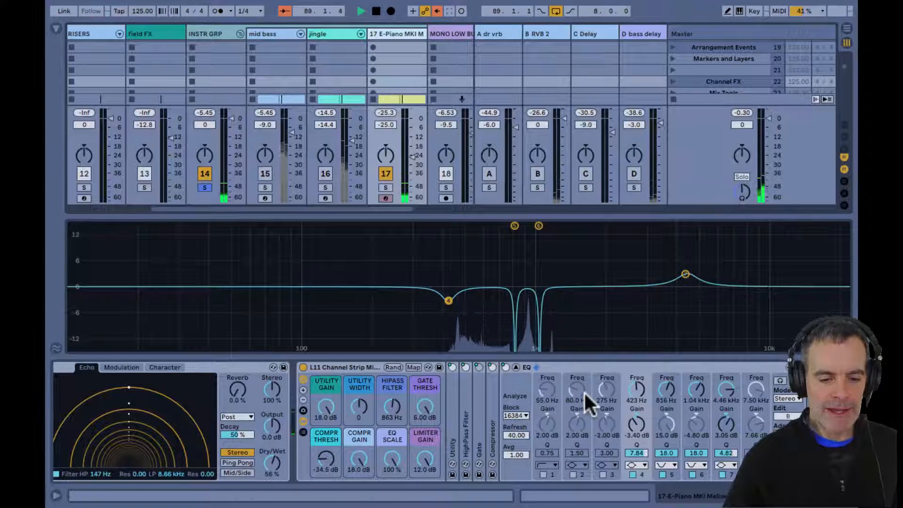
scroll(583, 391, left, 10)
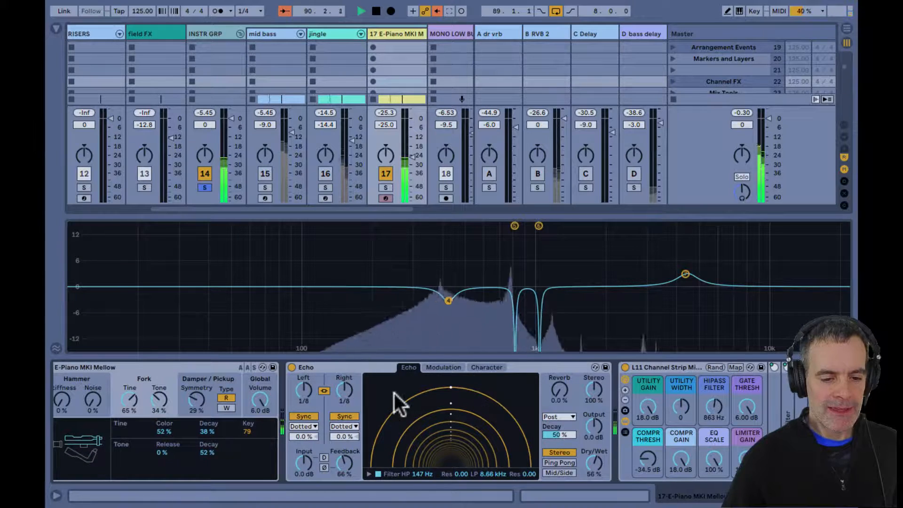
scroll(394, 393, left, 2)
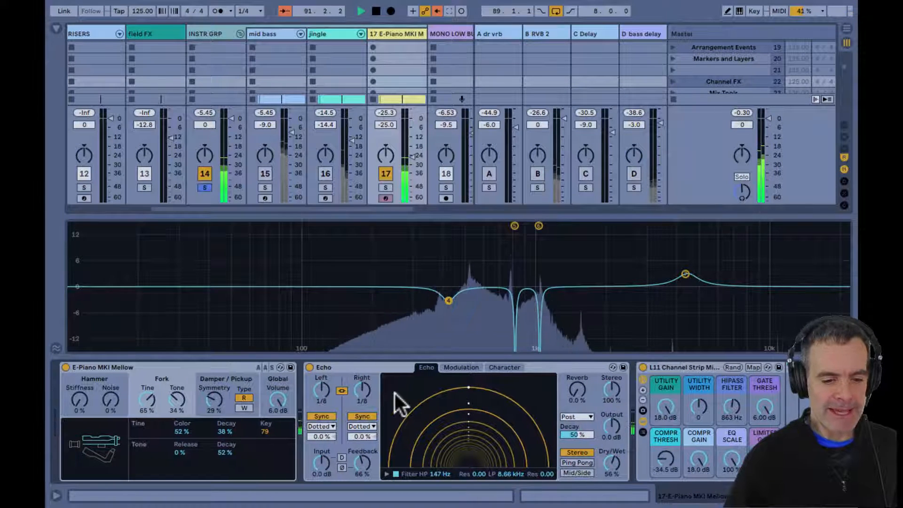
scroll(670, 366, right, 10)
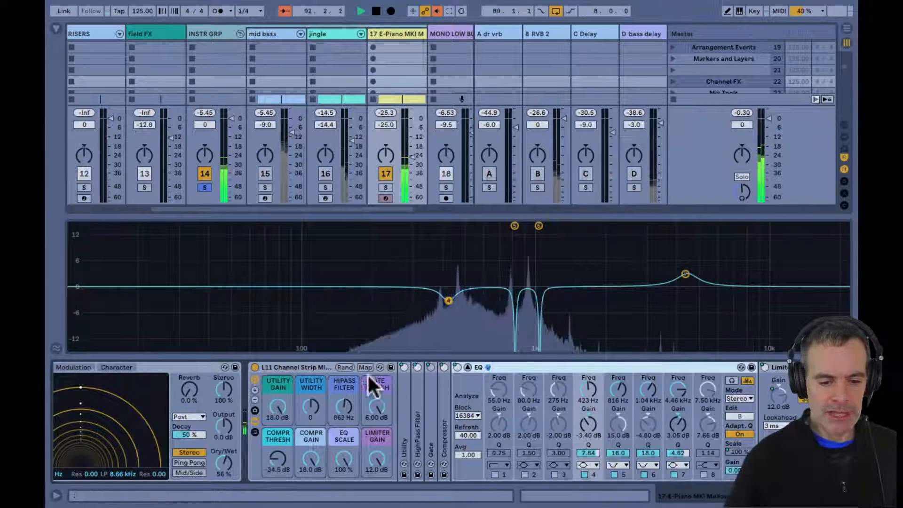
double_click(315, 366)
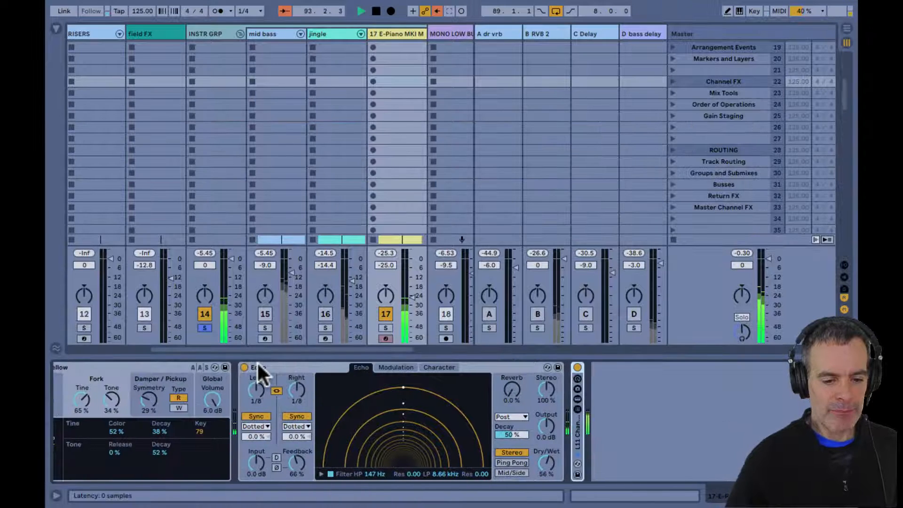
click(245, 367)
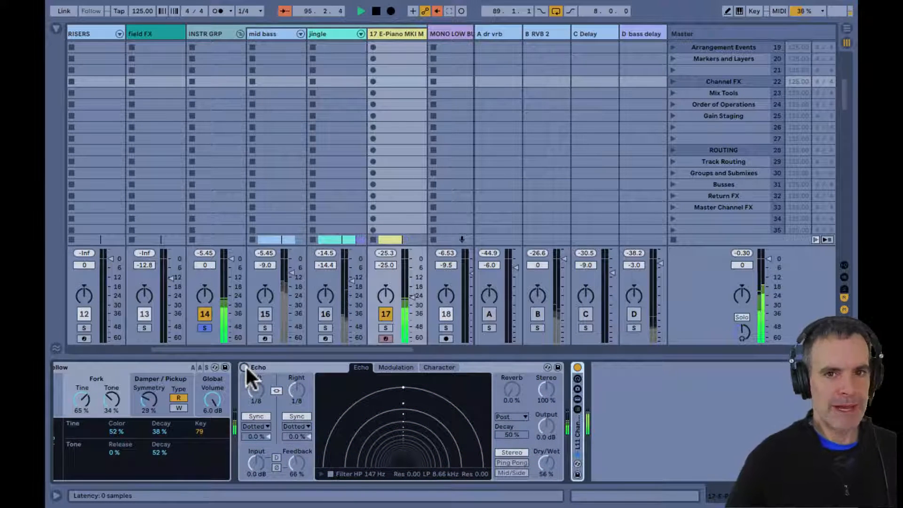
click(245, 367)
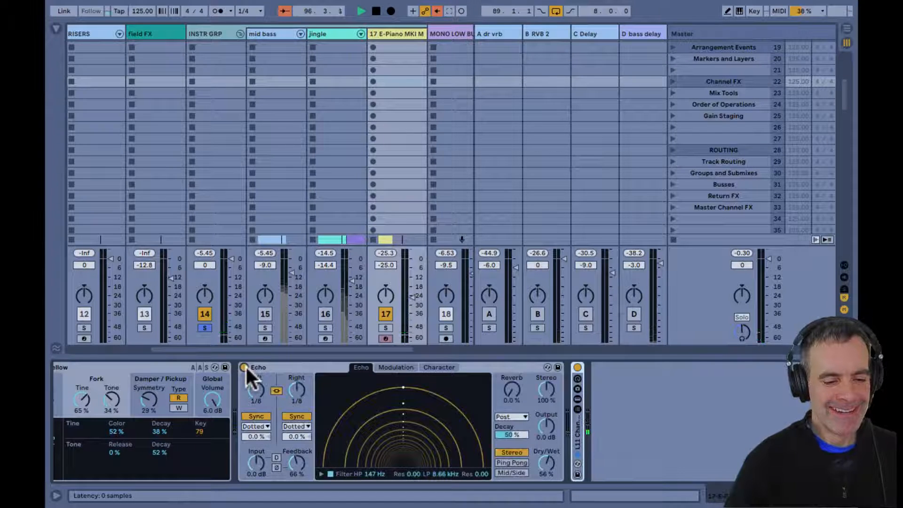
key(space)
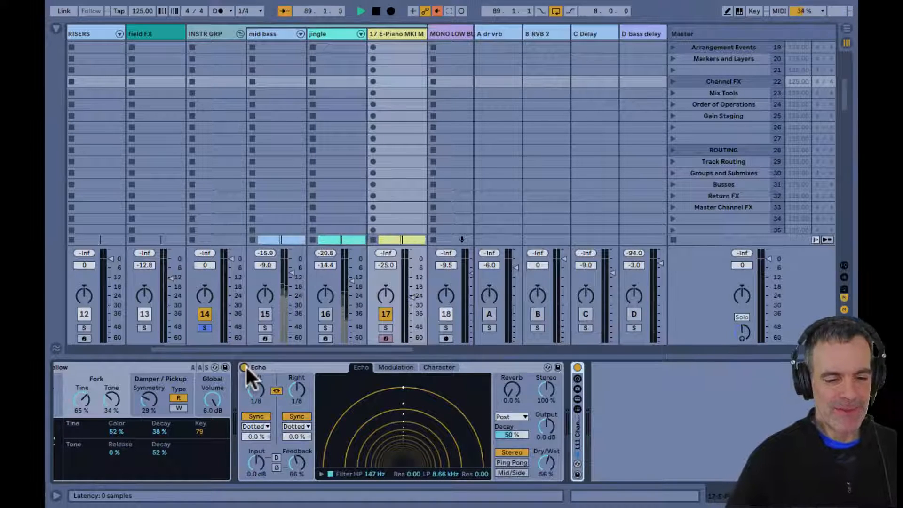
key(space)
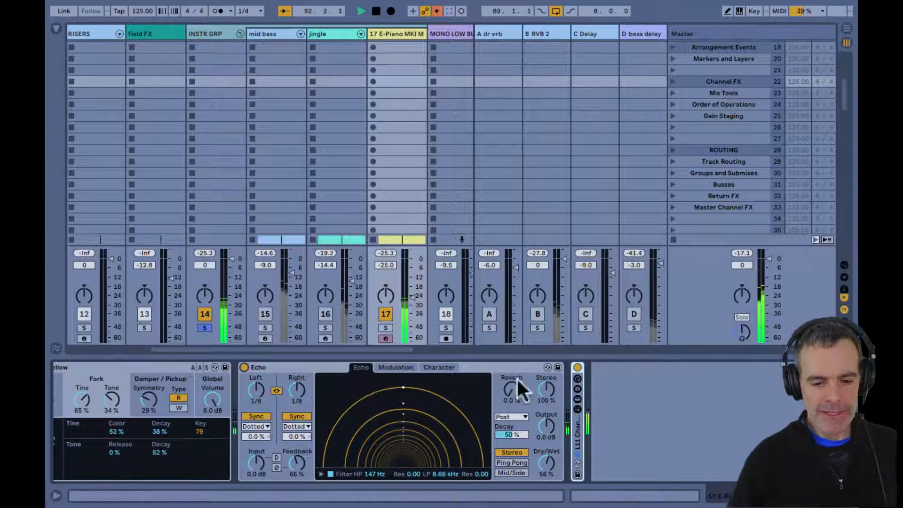
double_click(575, 431)
click(574, 430)
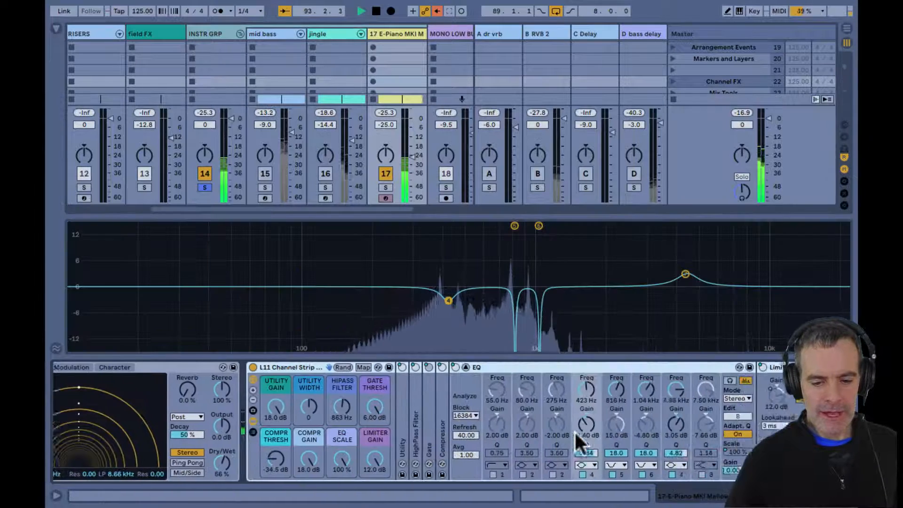
click(404, 367)
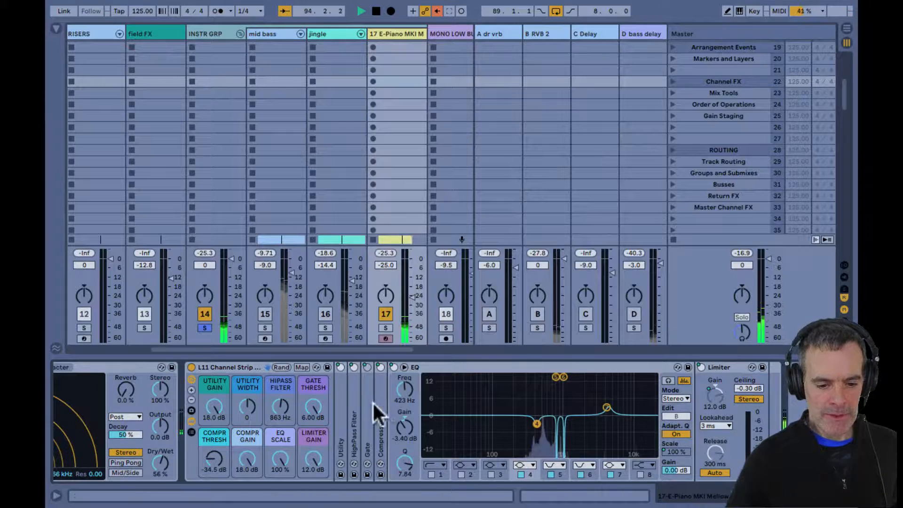
double_click(382, 412)
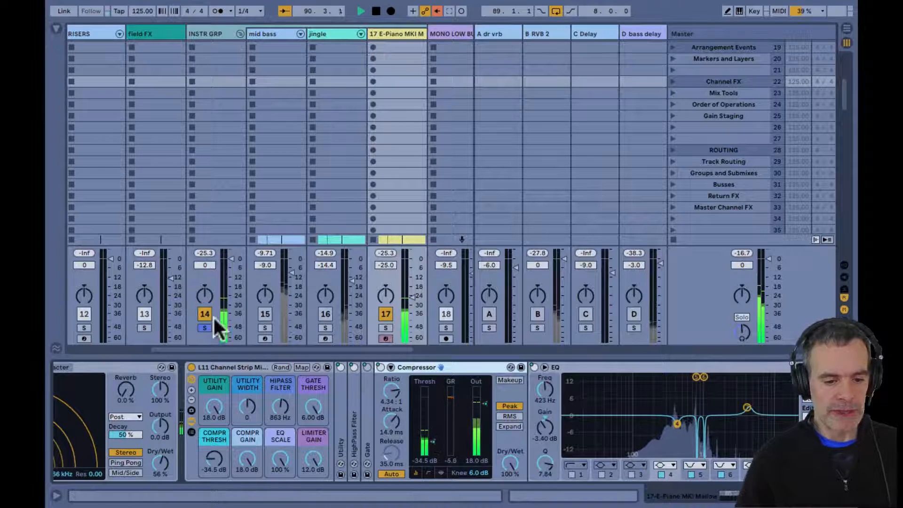
- Unmute the mid bass and jingle, review the instrument tracks' channel strips, and shrink the jingle's EQ Eight display
click(263, 315)
click(322, 315)
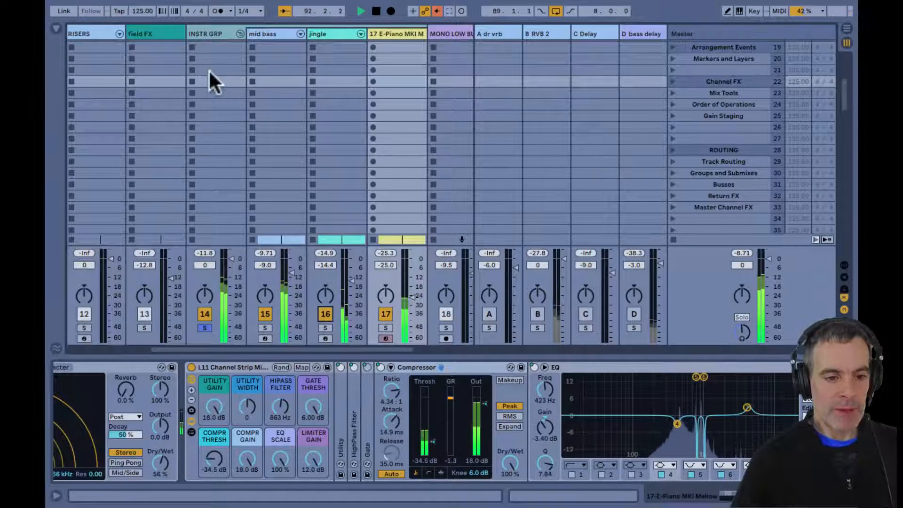
click(210, 32)
click(298, 33)
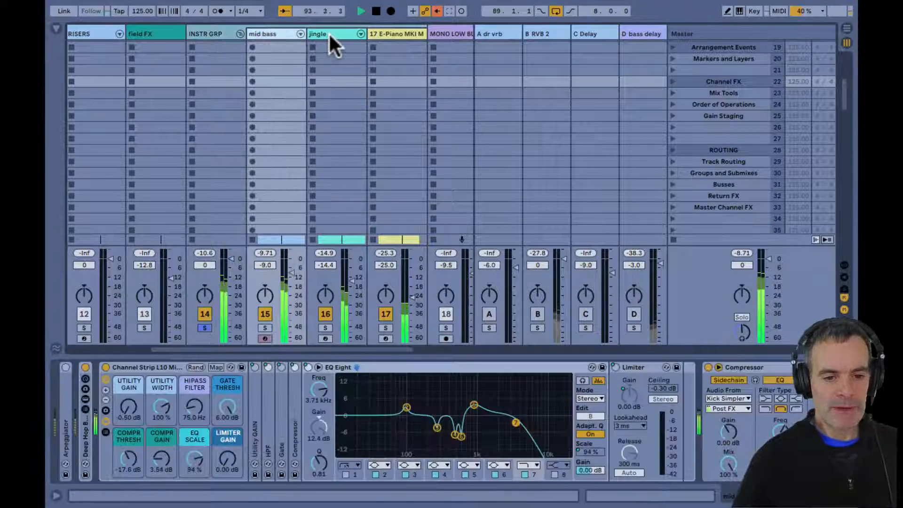
click(328, 32)
click(394, 31)
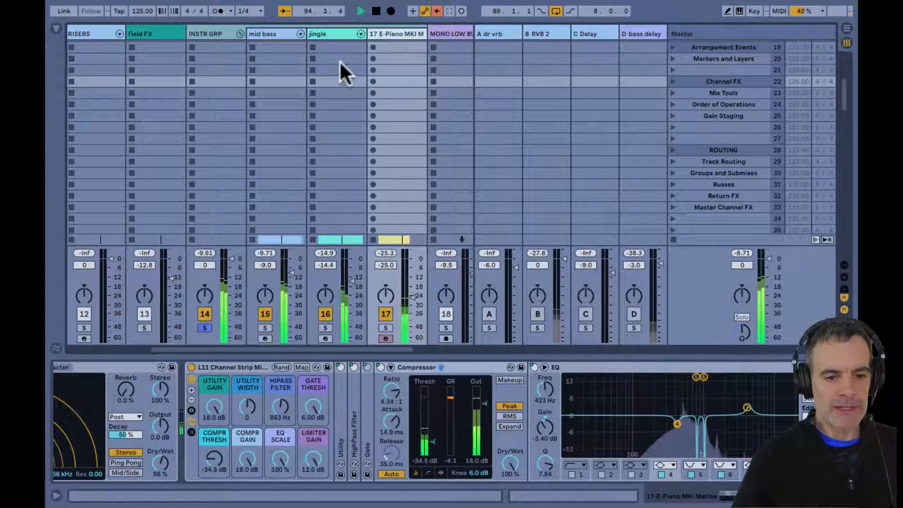
click(335, 32)
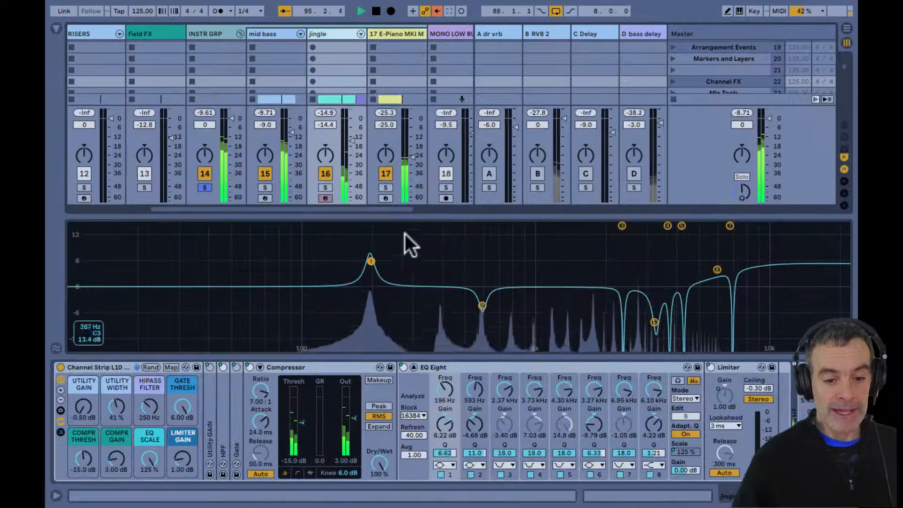
double_click(428, 248)
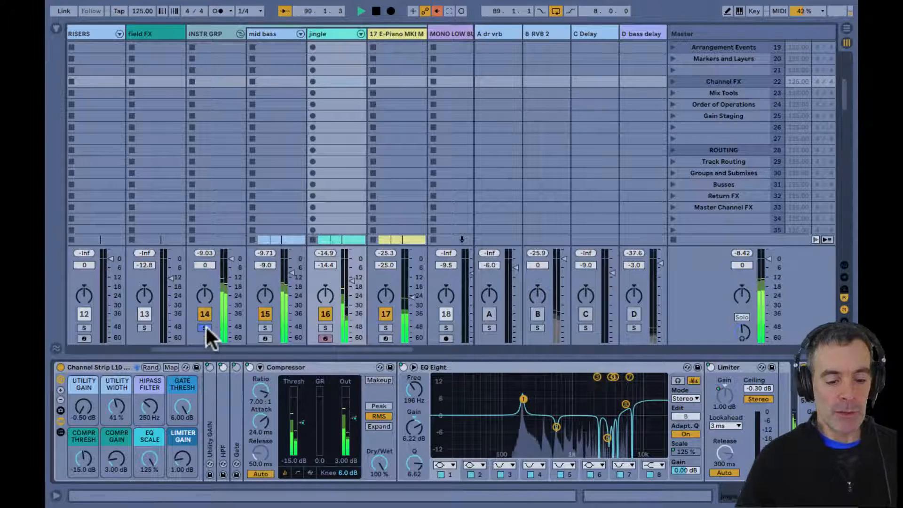
- Take INSTR GRP off solo, try the INSTR BUS volume at -7.0 dB, and settle it at -13.0 dB
scroll(206, 326, right, 3)
scroll(205, 325, up, 2)
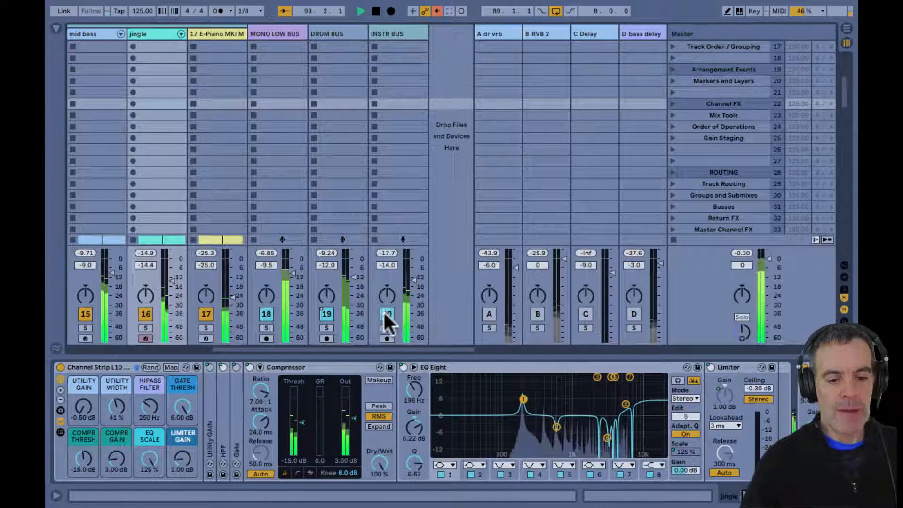
click(412, 279)
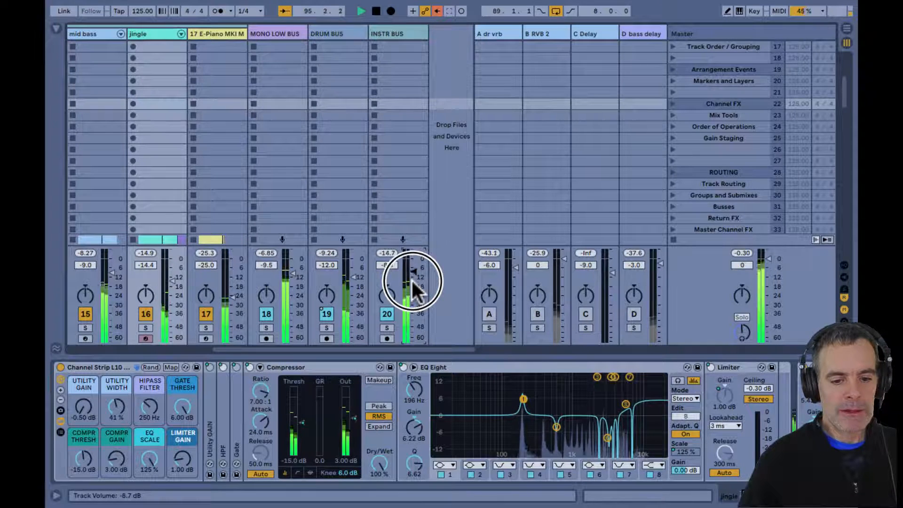
drag(412, 281, 411, 268)
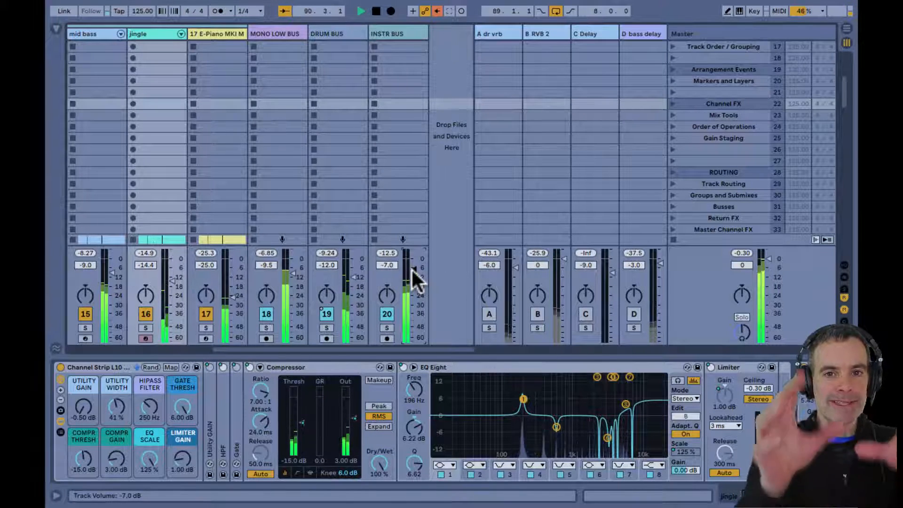
drag(411, 268, 412, 348)
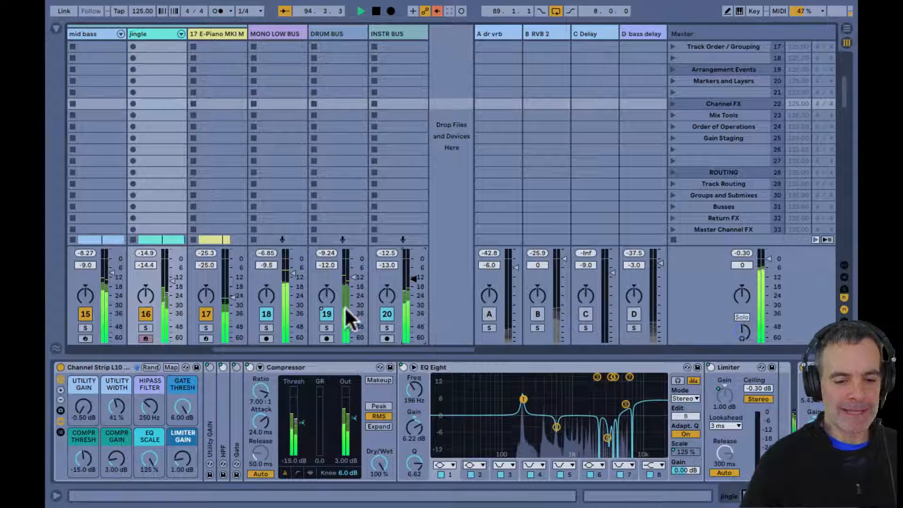
- Mute MONO LOW BUS and DRUM BUS, bring up the INSTR BUS devices, and stop playback
click(266, 313)
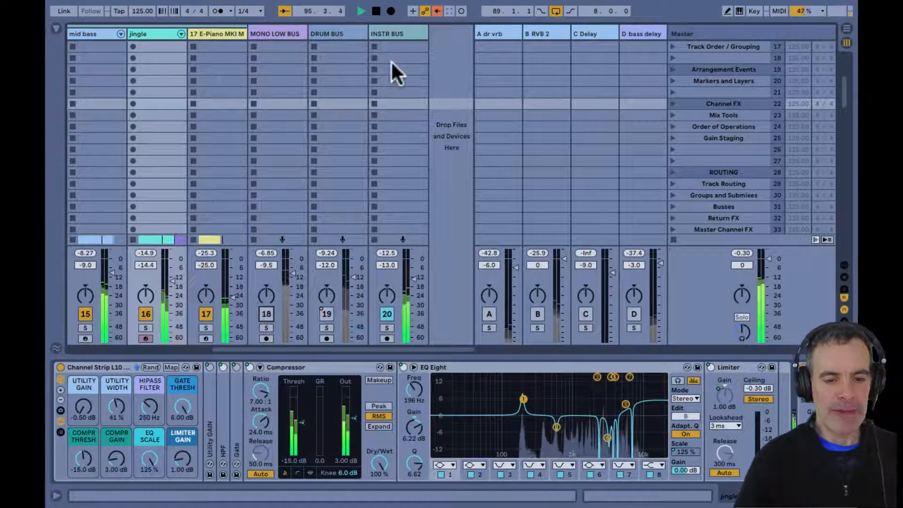
click(393, 30)
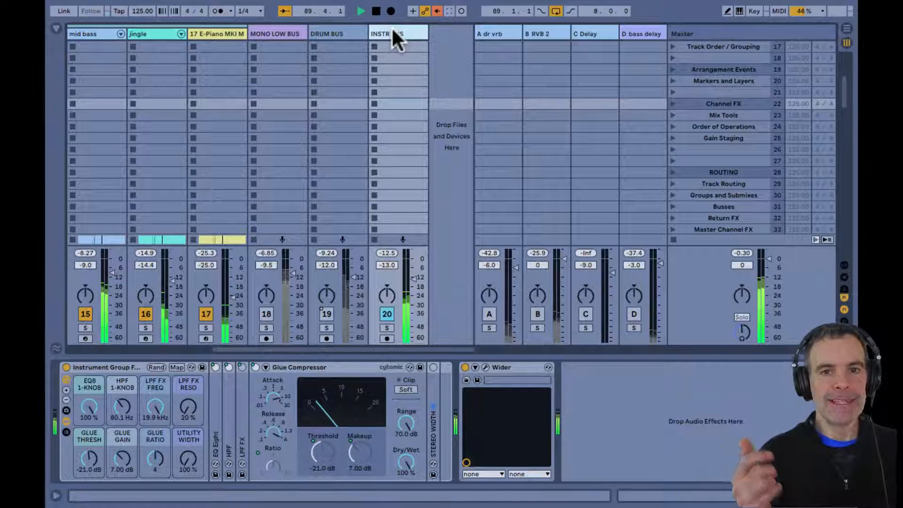
key(space)
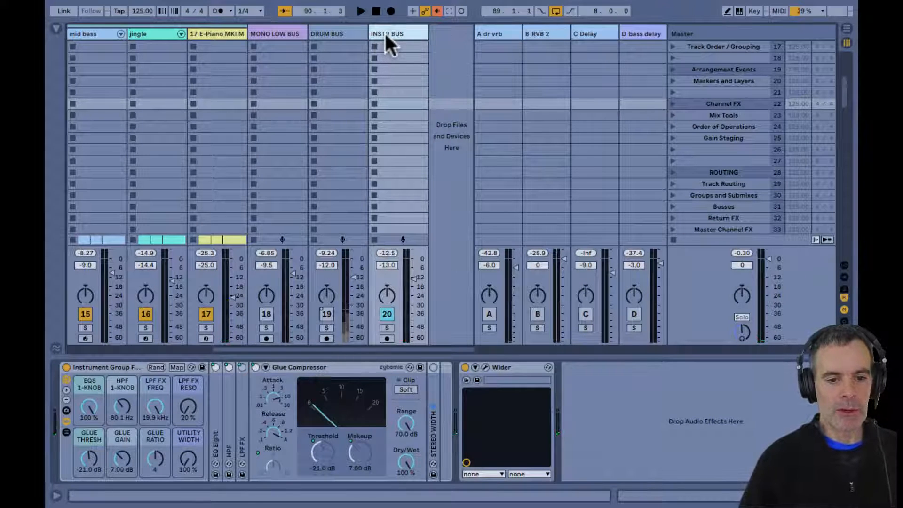
- Fold INSTR GRP so its member tracks are hidden beside the bus tracks
scroll(278, 103, left, 5)
scroll(278, 104, down, 1)
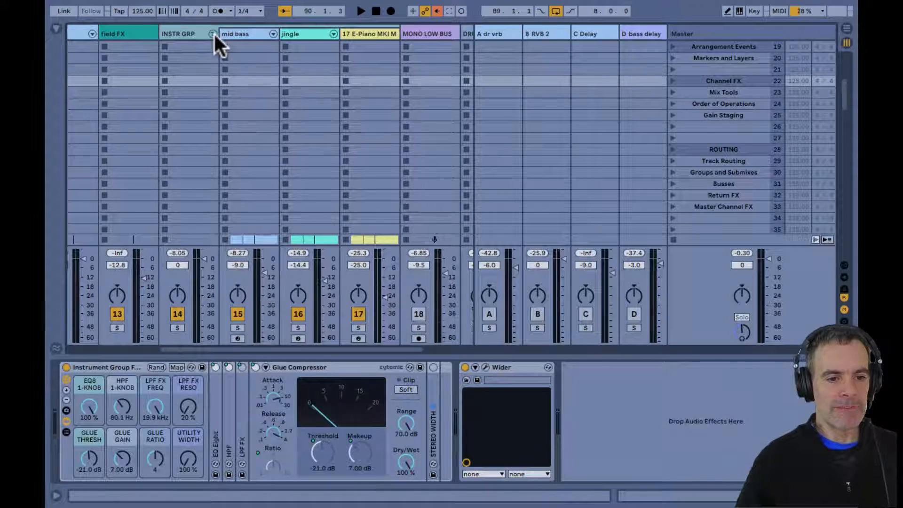
click(214, 33)
click(335, 31)
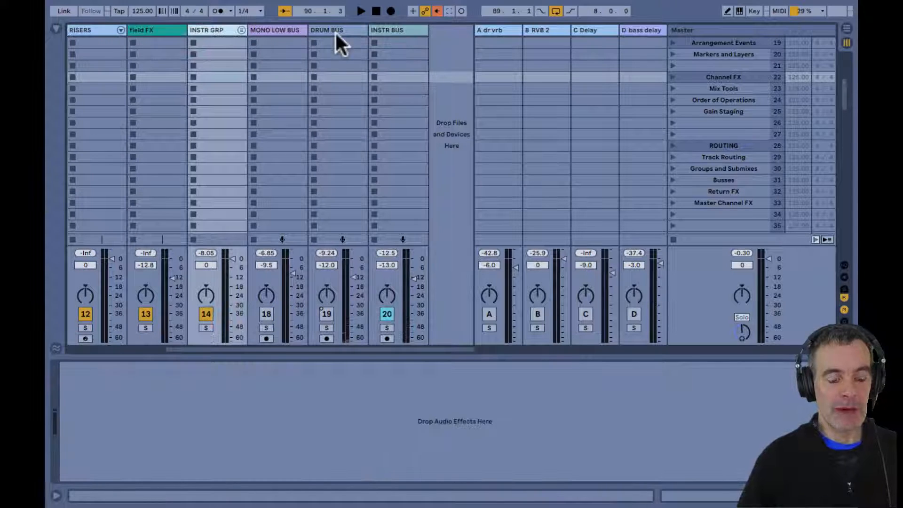
- Examine the device chains on INSTR BUS, DRUM BUS and MONO LOW BUS, finishing on INSTR BUS
click(399, 29)
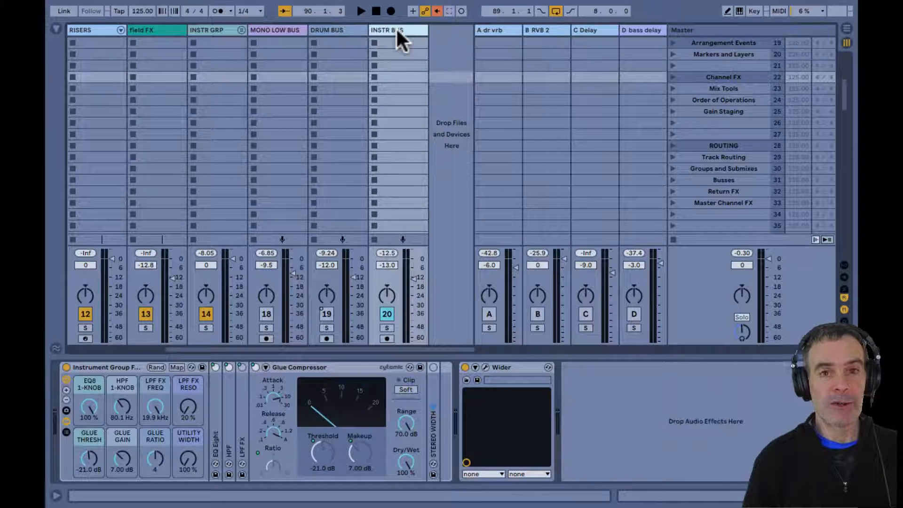
click(332, 29)
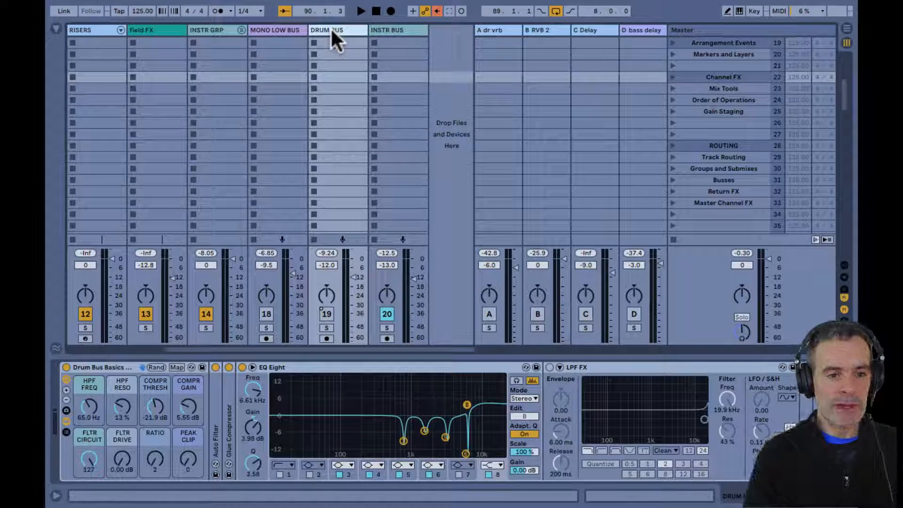
click(283, 28)
click(331, 30)
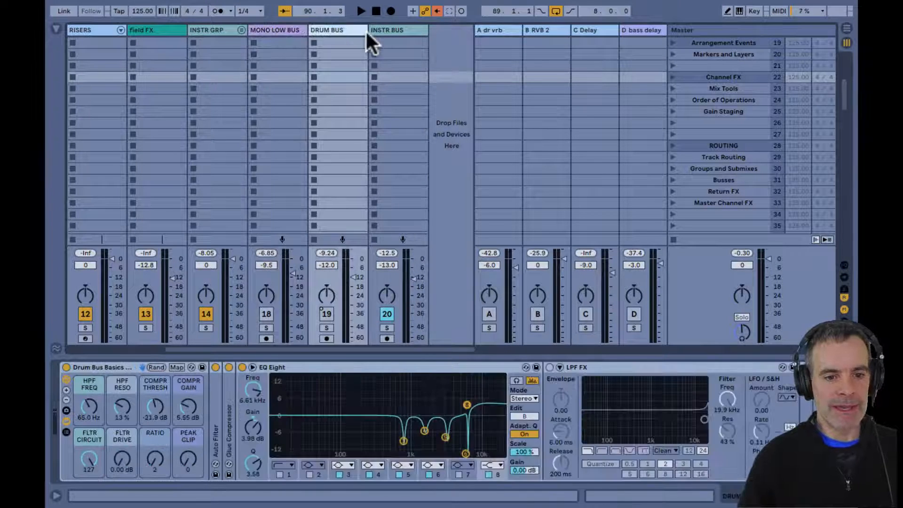
click(394, 29)
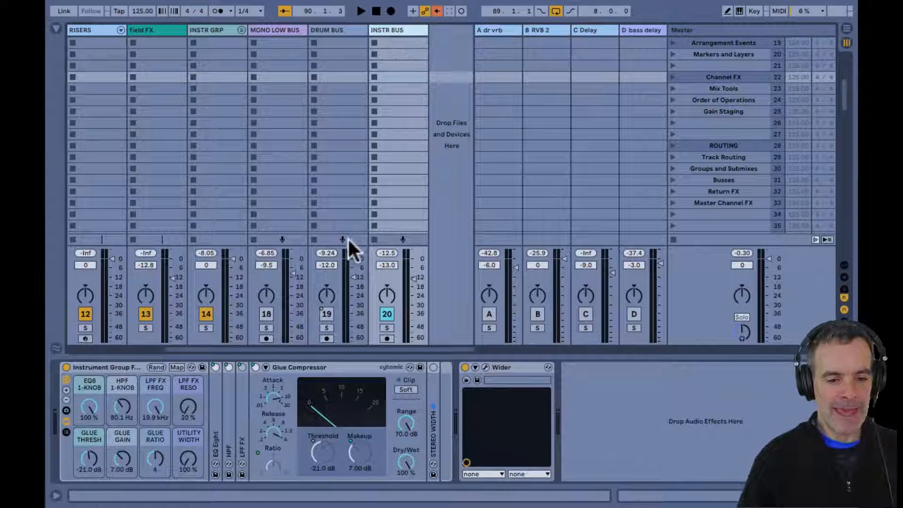
click(320, 313)
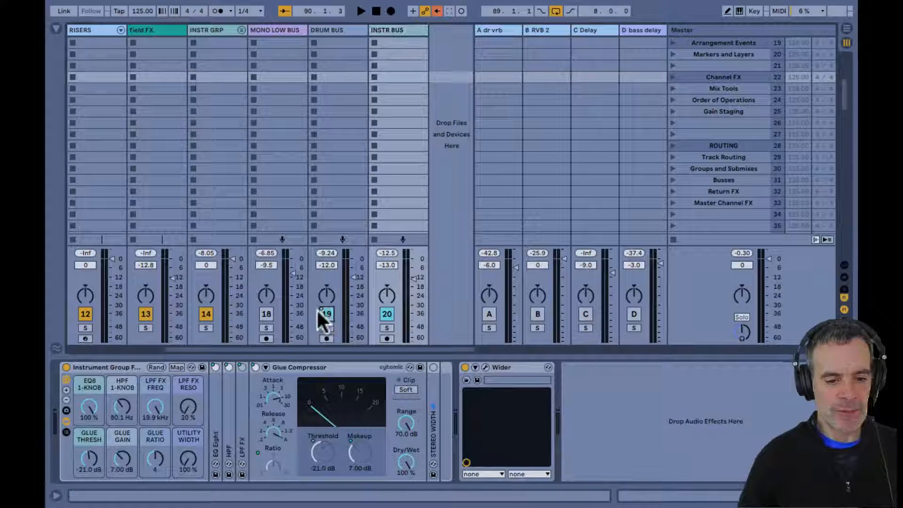
click(265, 311)
key(space)
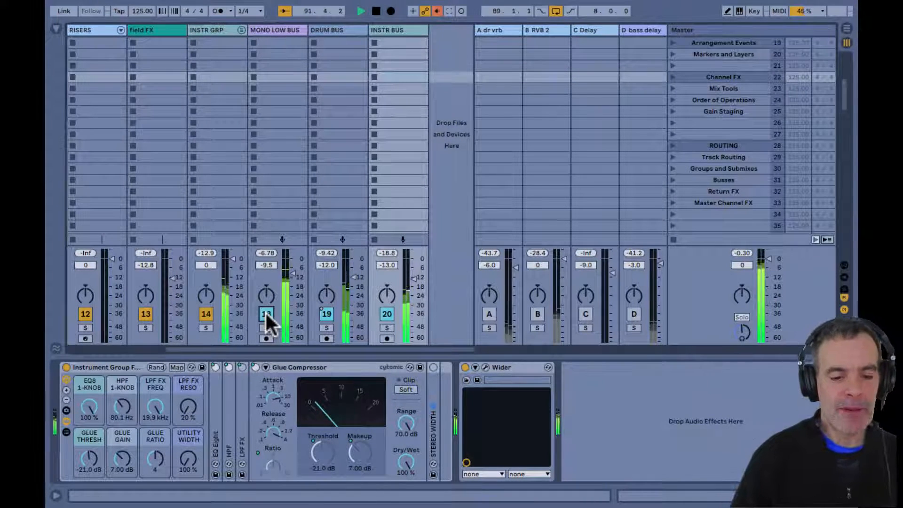
scroll(268, 205, left, 4)
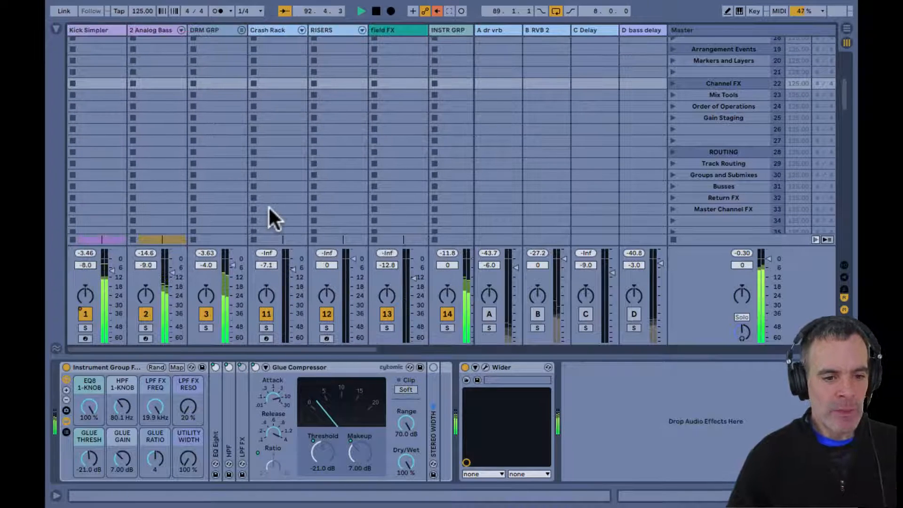
click(106, 29)
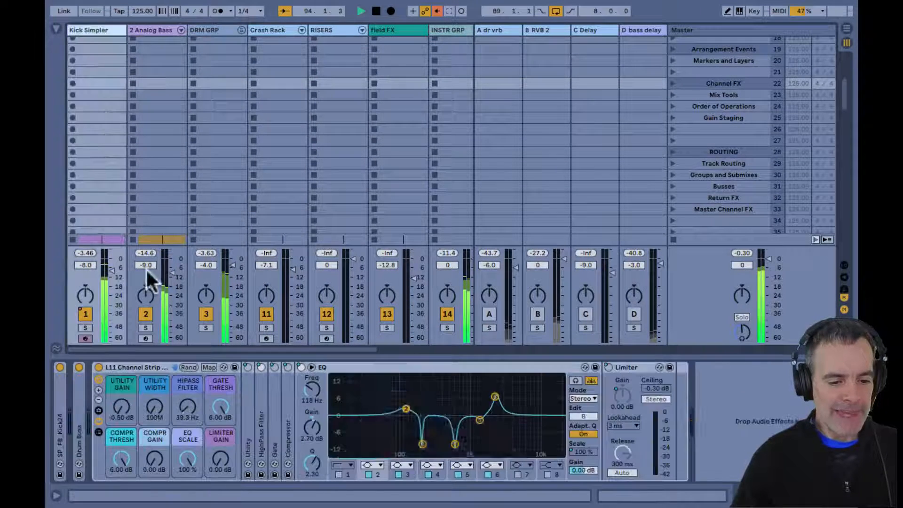
- Move from the Kick Simpler strip to the 2 Analog Bass channel strip and solo the bass track
click(138, 365)
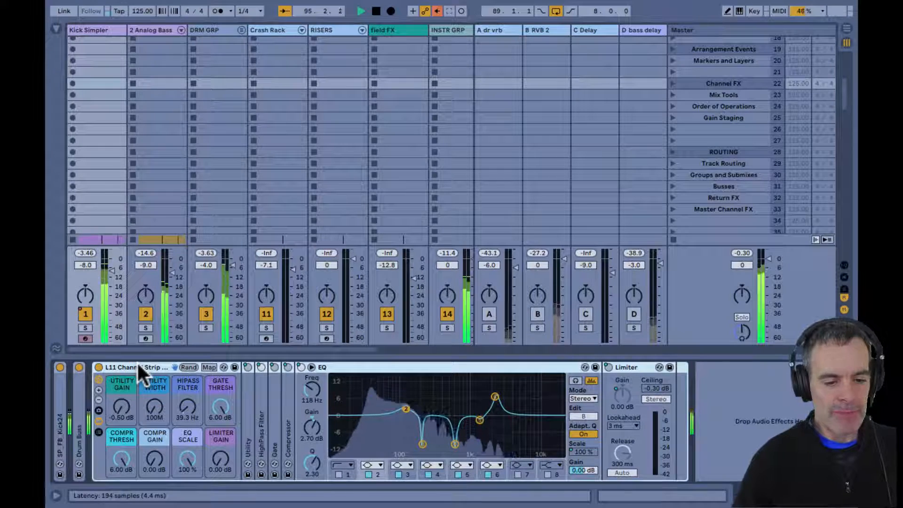
click(158, 28)
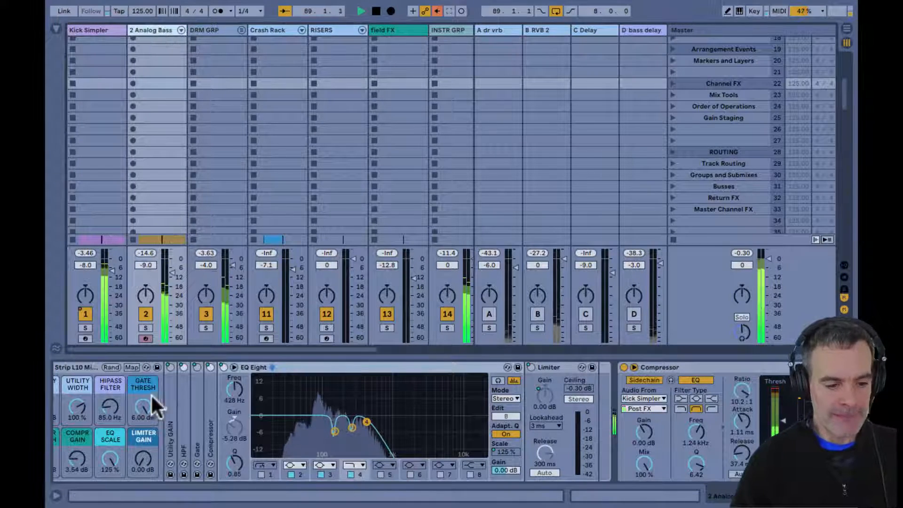
scroll(91, 380, up, 3)
click(146, 328)
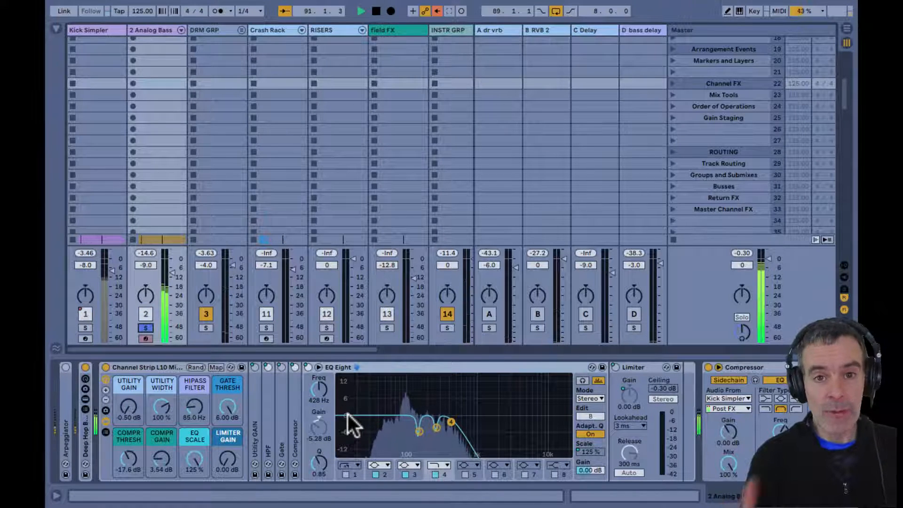
- Examine the bass track's EQ Eight in the enlarged display, collapse it again, and look at the sidechain Compressor
scroll(349, 414, down, 2)
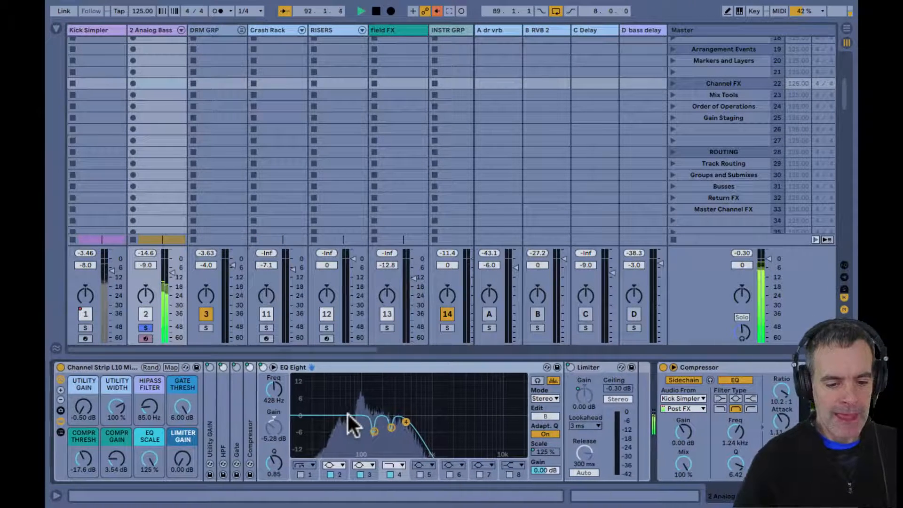
scroll(347, 413, right, 2)
double_click(363, 402)
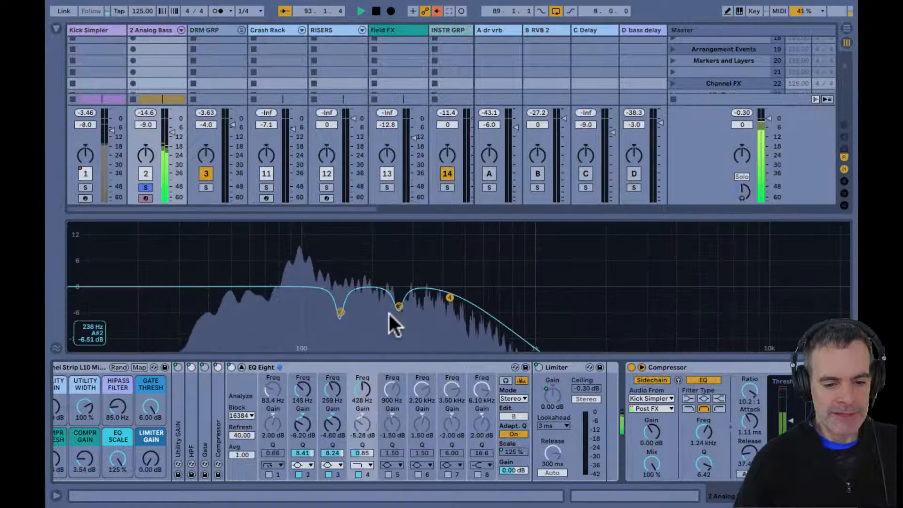
double_click(489, 282)
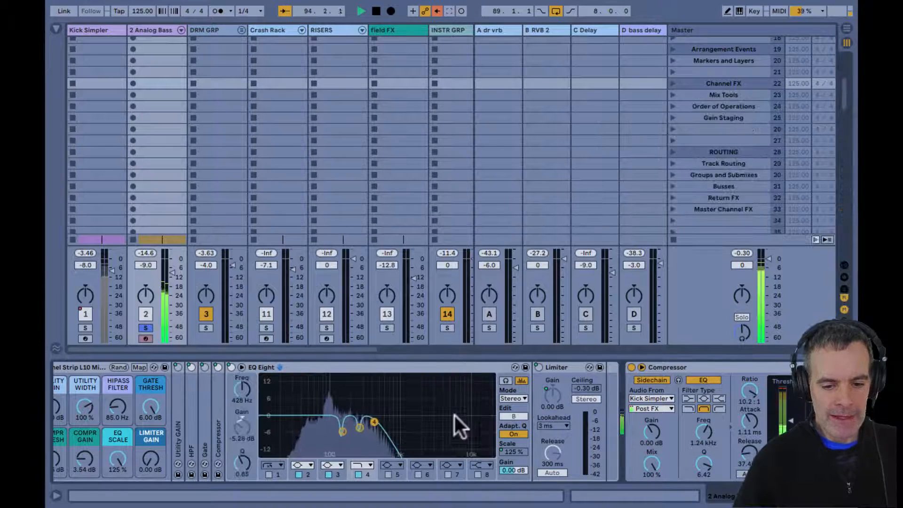
scroll(564, 413, right, 4)
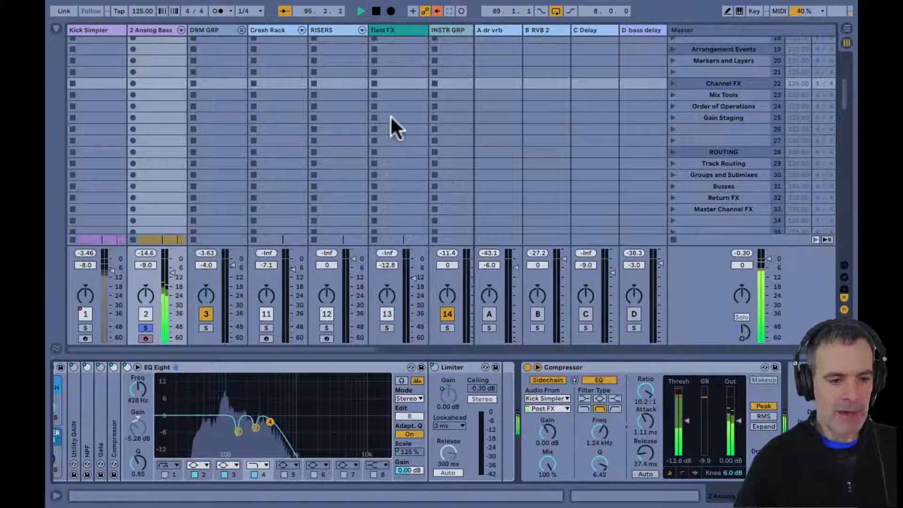
- Unfold DRM GRP, move the solo from 2 Analog Bass to CLICKS, and bring up the CLICKS devices
click(241, 30)
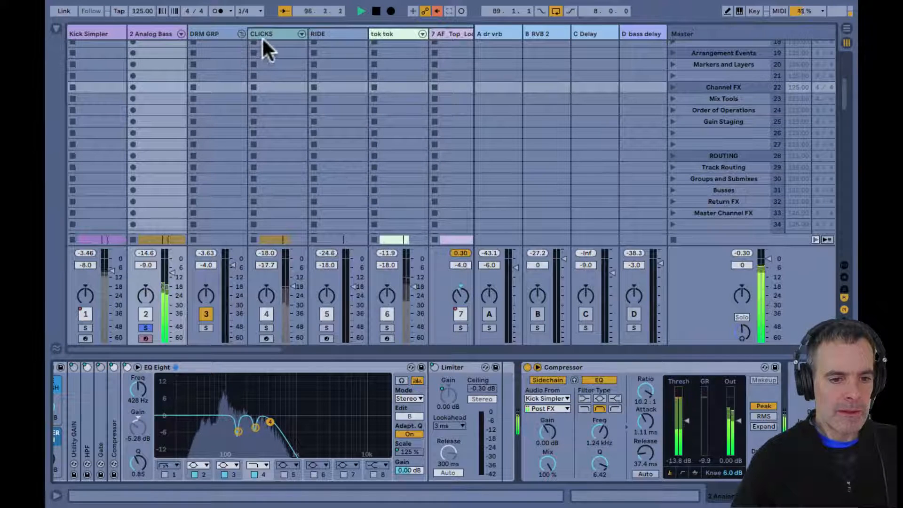
click(145, 326)
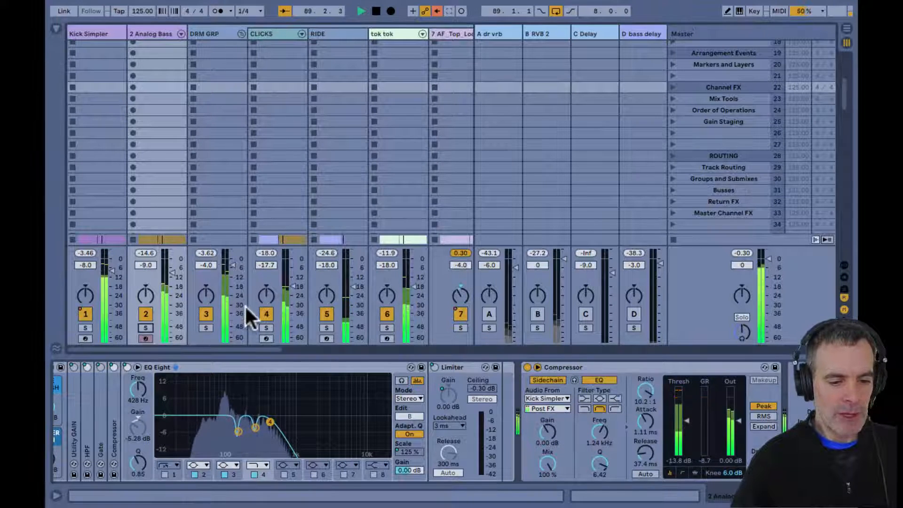
click(263, 326)
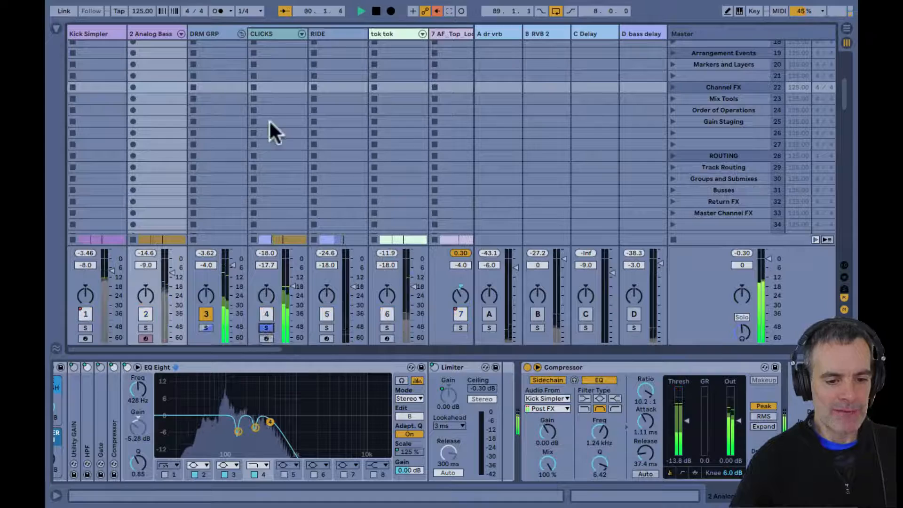
click(273, 33)
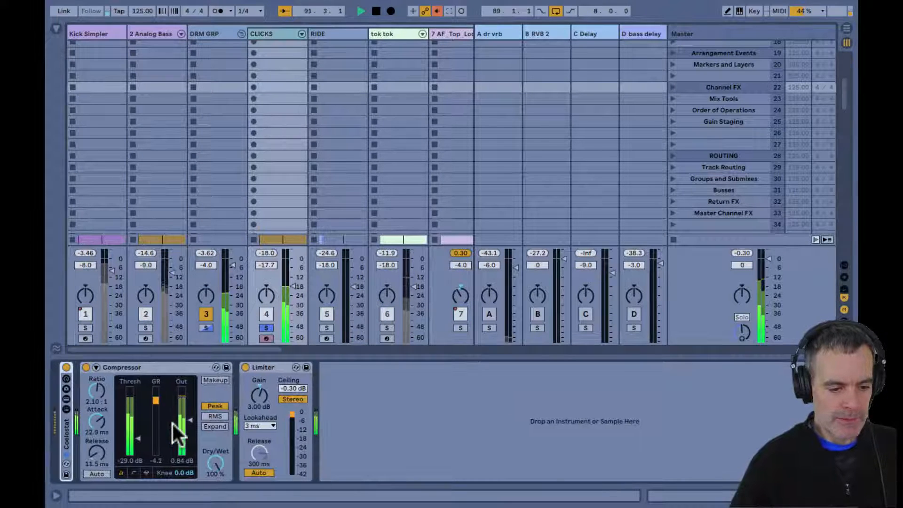
- Unfold the Coelostat rack on CLICKS to inspect it, fold it back beside the Compressor and Limiter, and unsolo the track
double_click(66, 436)
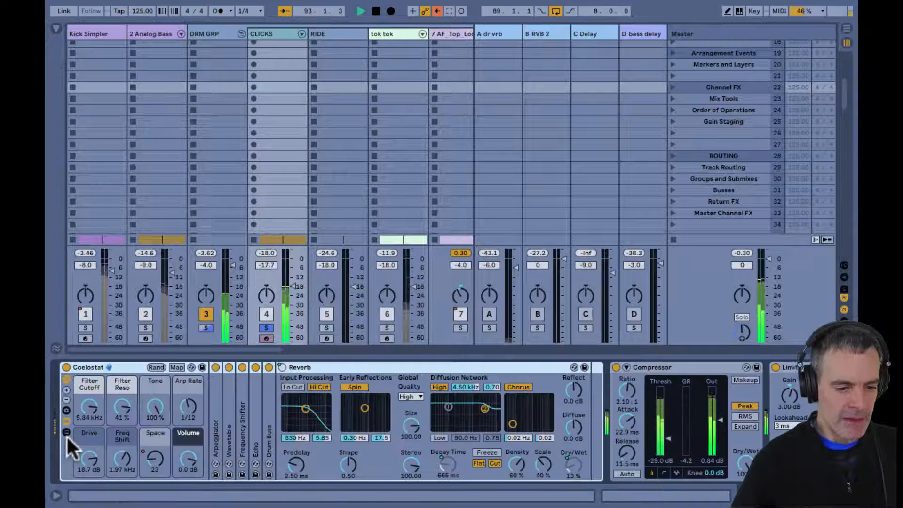
double_click(89, 365)
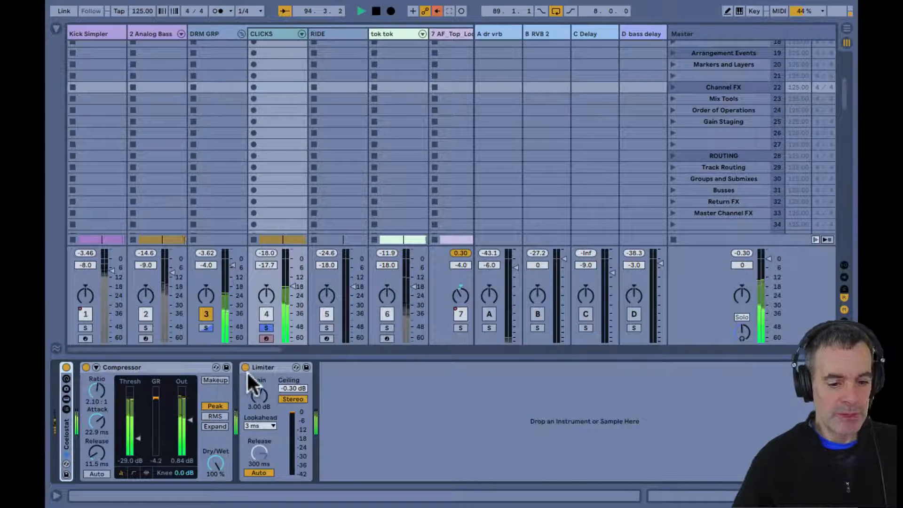
click(266, 328)
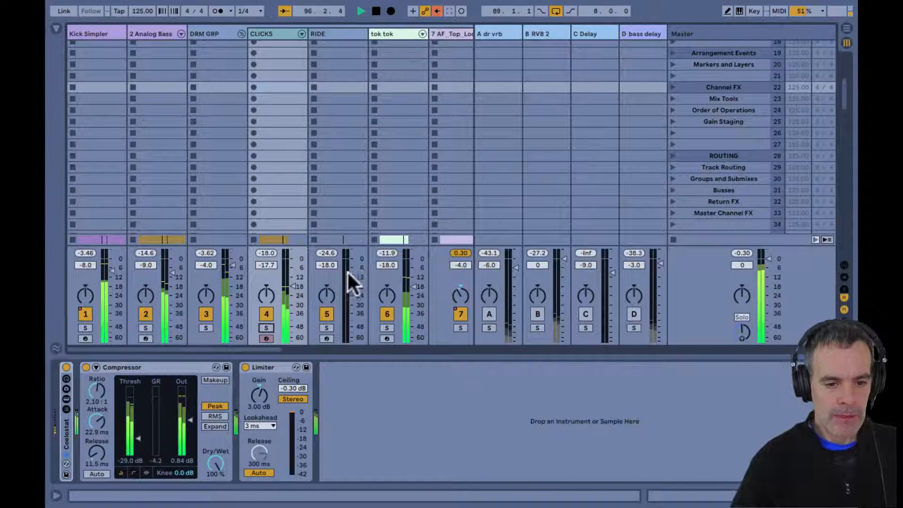
- Listen to tok tok soloed while viewing its Echo, Drum Buss and EQ Eight, and release the solo
click(384, 325)
click(386, 327)
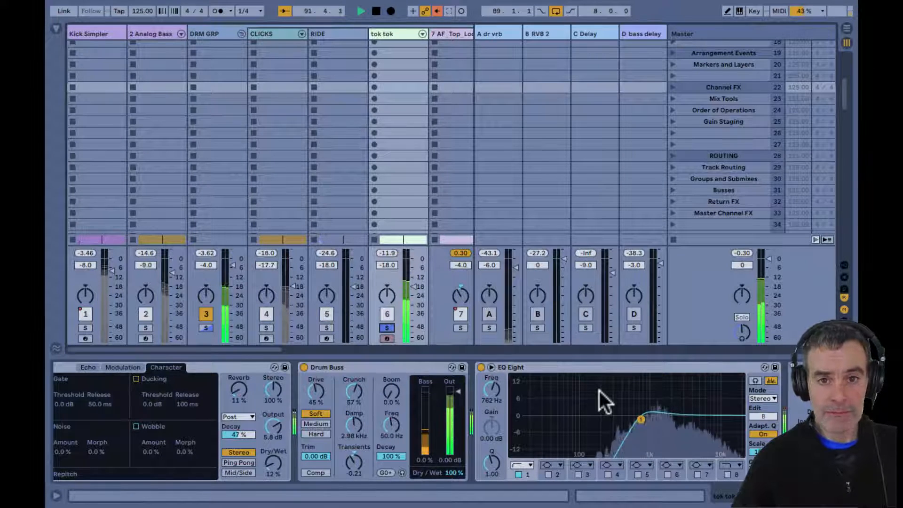
click(387, 328)
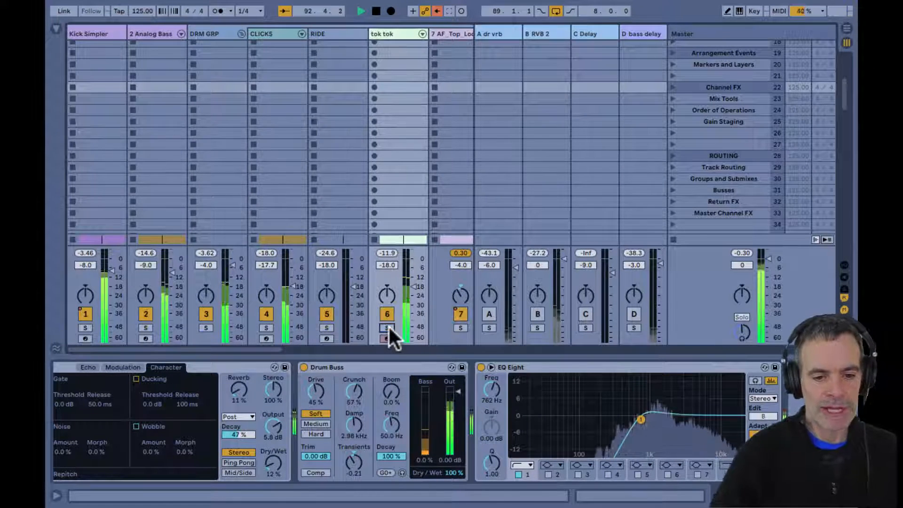
- Solo the 7 AF_Top_Loop_09 track and bring up its L11 Channel Strip
scroll(388, 325, right, 5)
scroll(389, 326, right, 1)
click(144, 328)
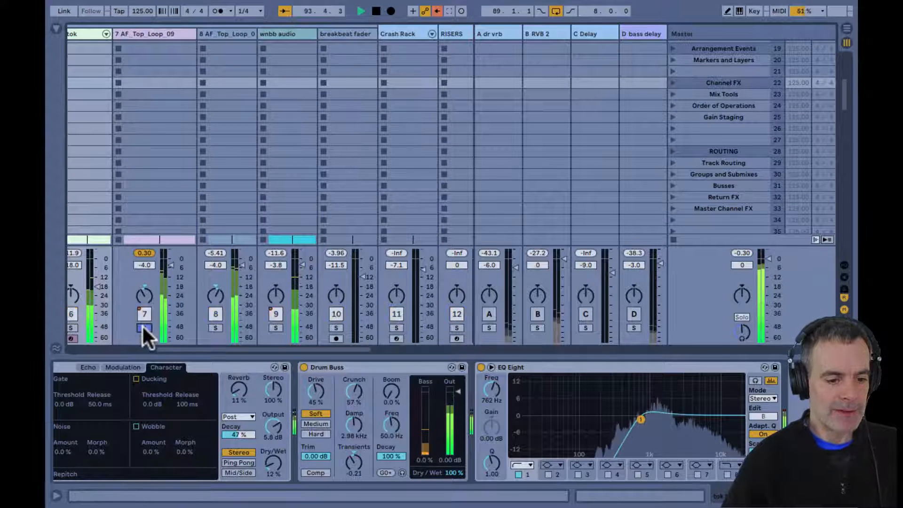
click(151, 31)
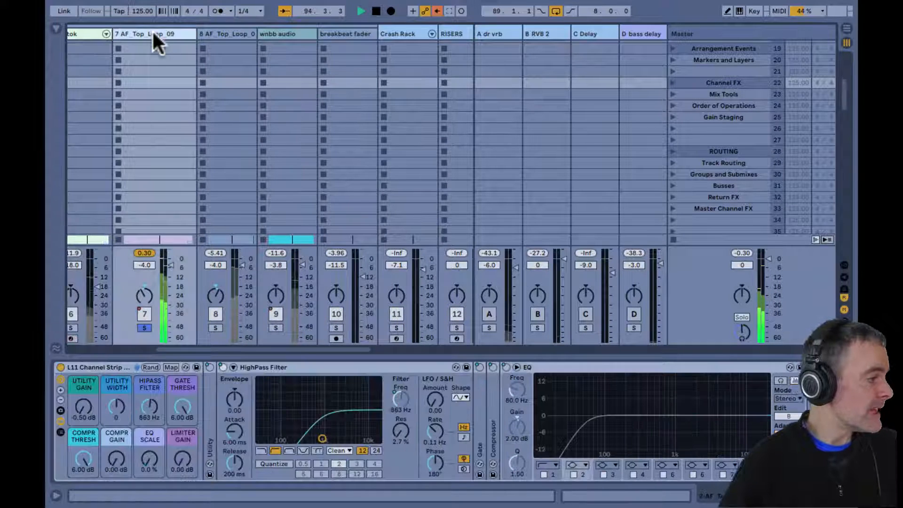
- Look at the top loop's HighPass Filter and compare the sound with the channel strip switched off and back on
click(303, 404)
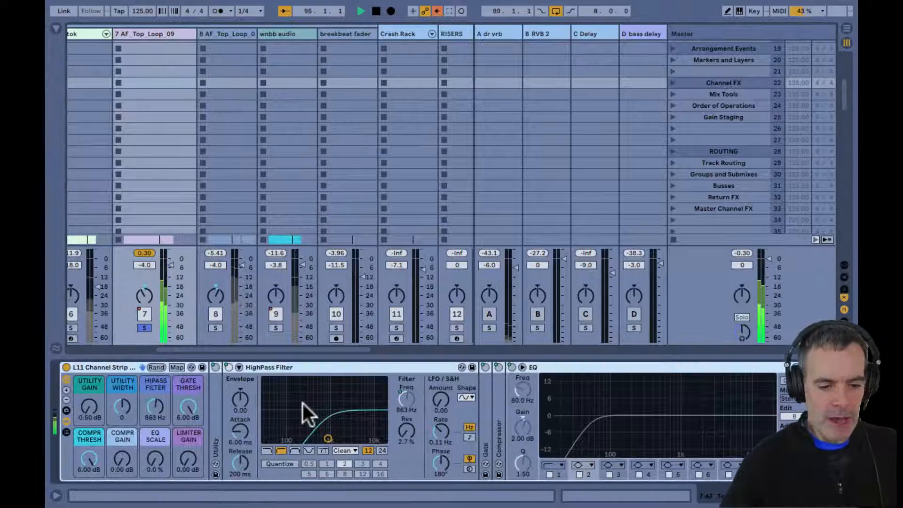
click(65, 367)
click(65, 367)
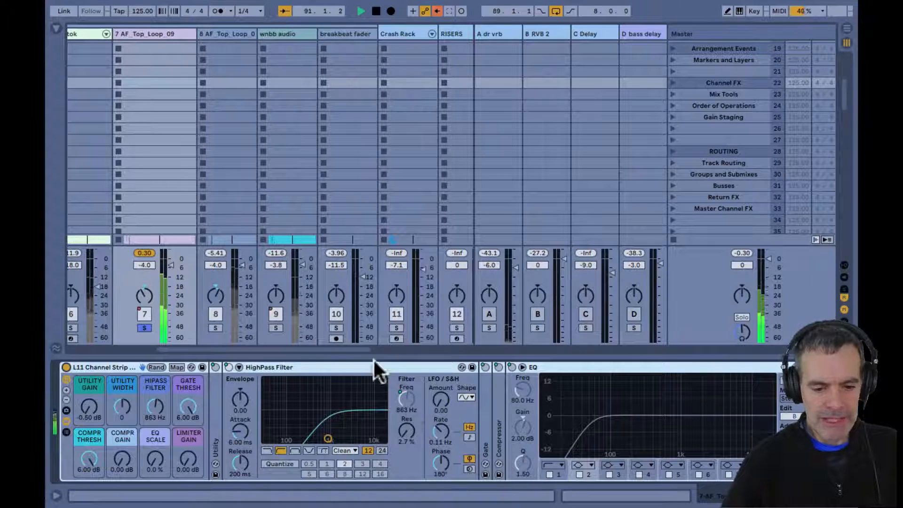
- Check the channel strip on the soloed 7 AF_Top_Loop_09 track, reset its EQ Scale macro to 0 %, and unsolo the track
click(159, 33)
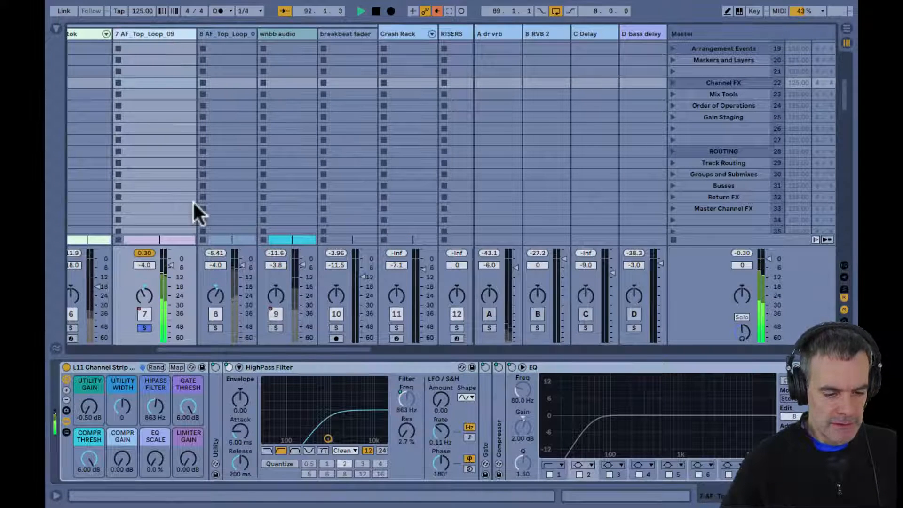
scroll(270, 406, right, 3)
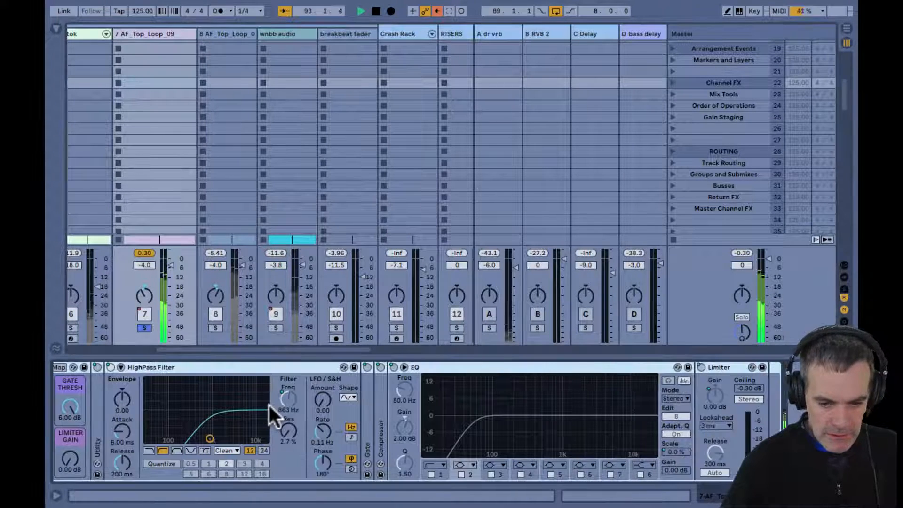
scroll(355, 393, left, 3)
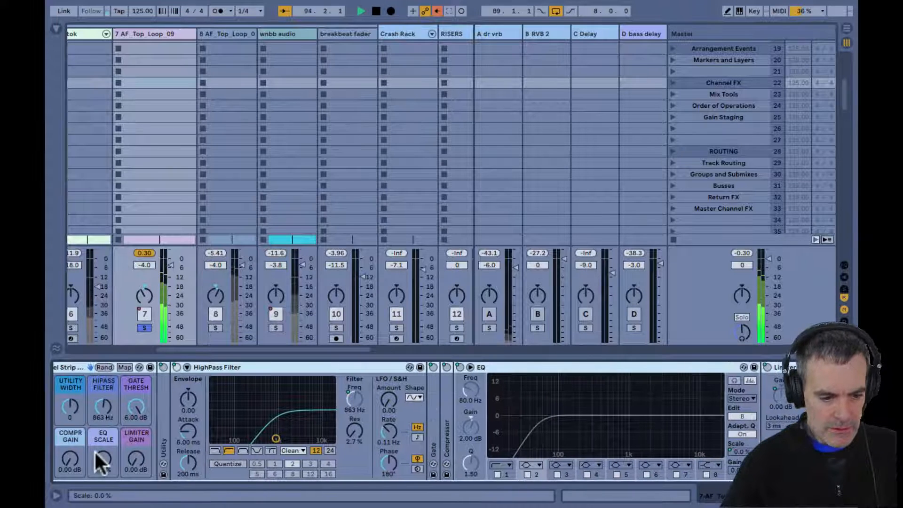
drag(94, 460, 98, 455)
key(Delete)
click(145, 328)
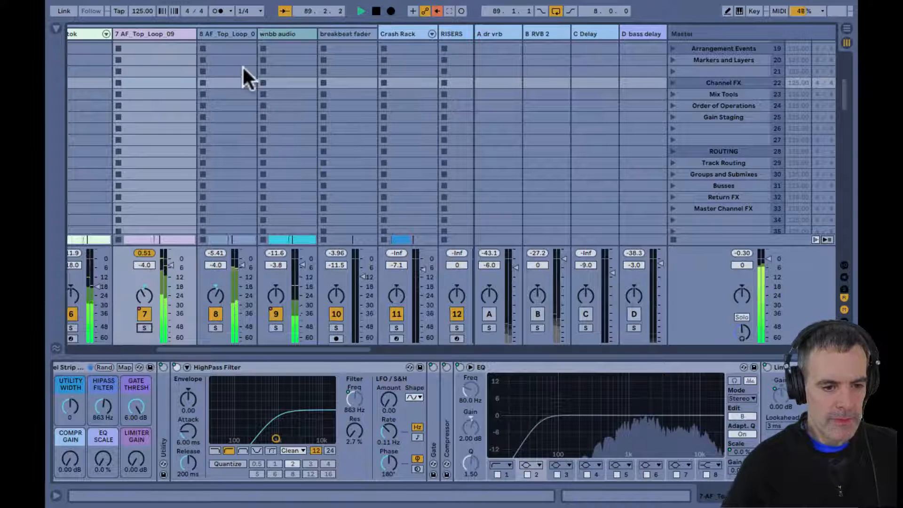
- Solo the wnbb audio track and compare its sound with the EQ Scale macro at 0 % and 100 % in the enlarged EQ display
click(237, 34)
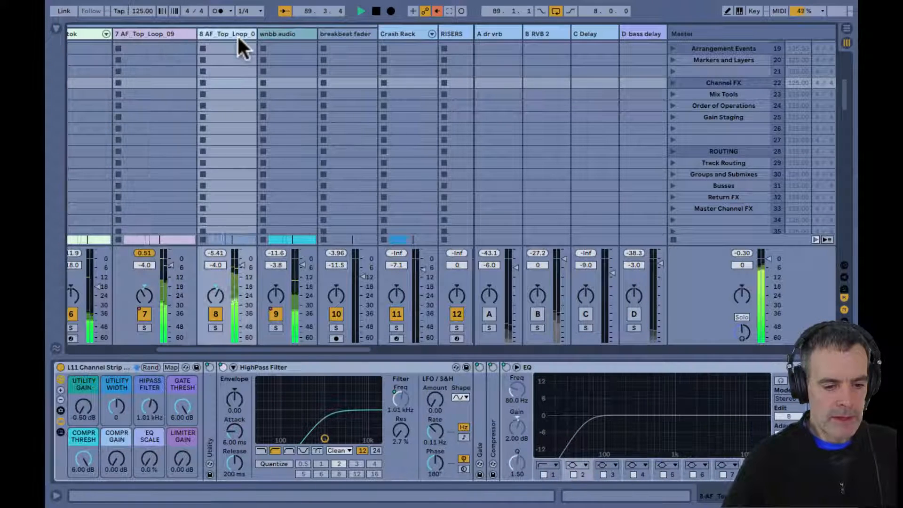
click(278, 33)
click(274, 328)
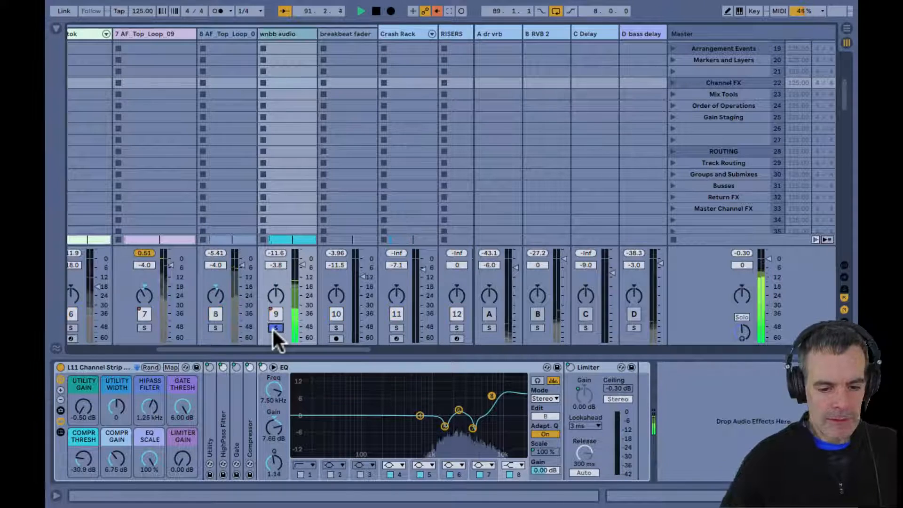
double_click(340, 387)
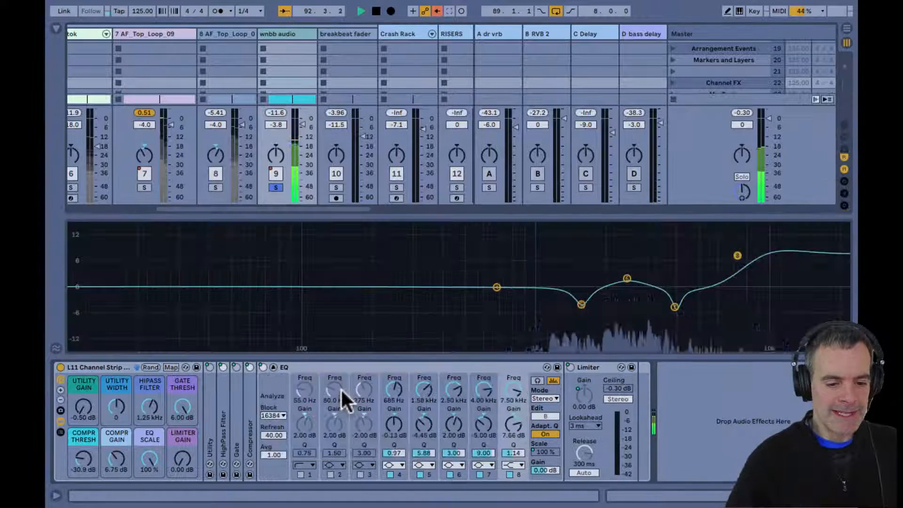
drag(144, 455, 145, 456)
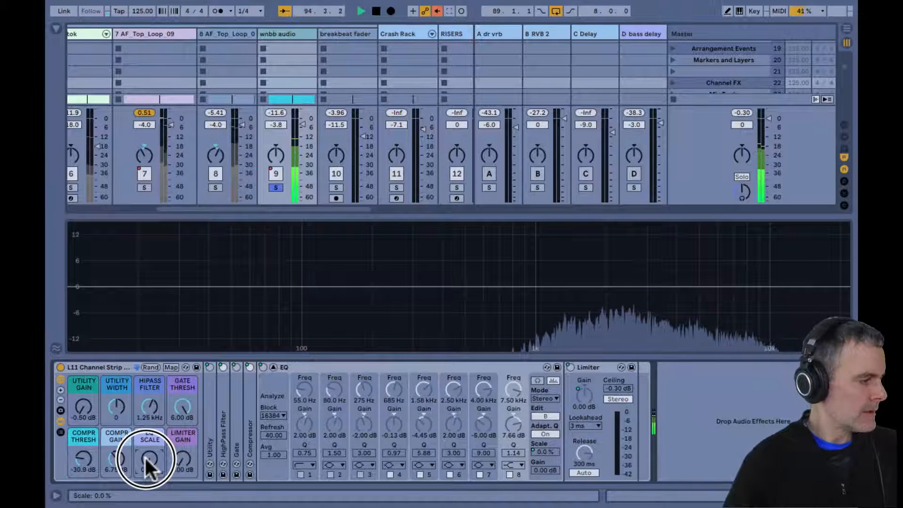
drag(145, 456, 145, 456)
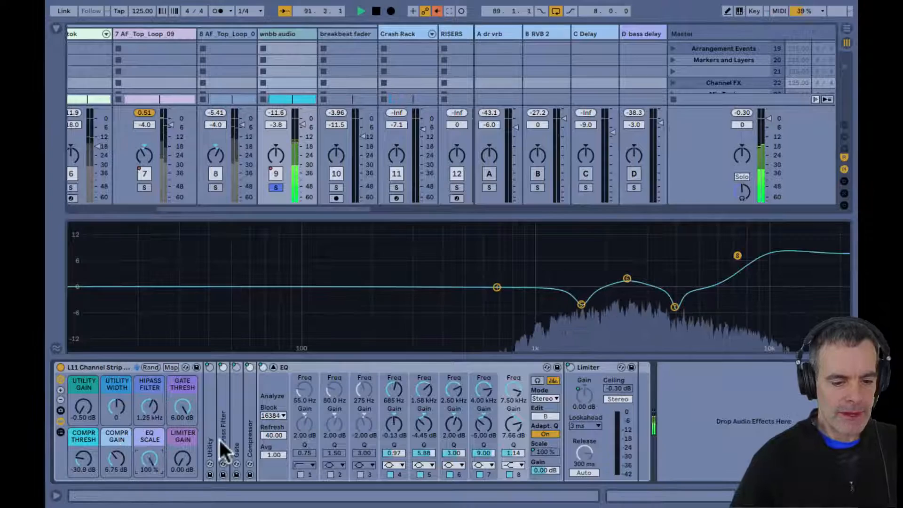
- Set the wnbb audio compressor threshold to -35.8 dB and its gain to 8.50 dB, leaving the track unsoloed
double_click(252, 439)
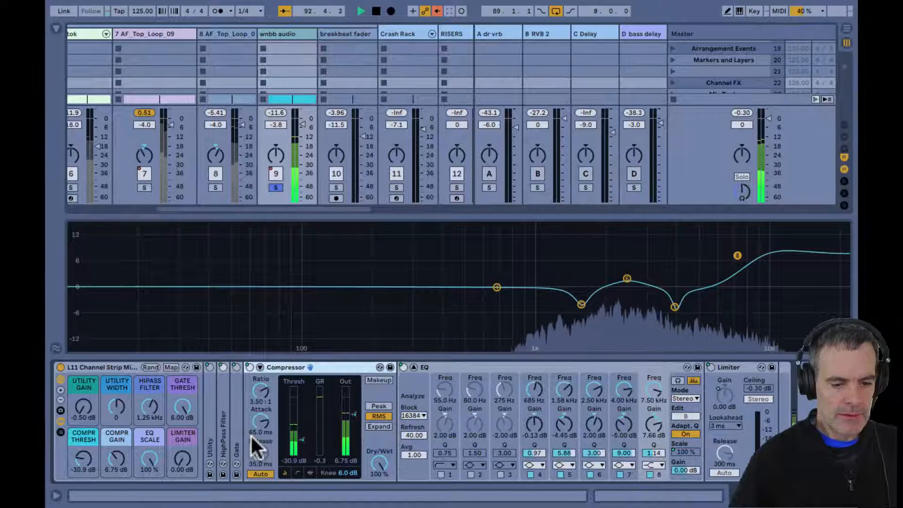
drag(81, 456, 111, 458)
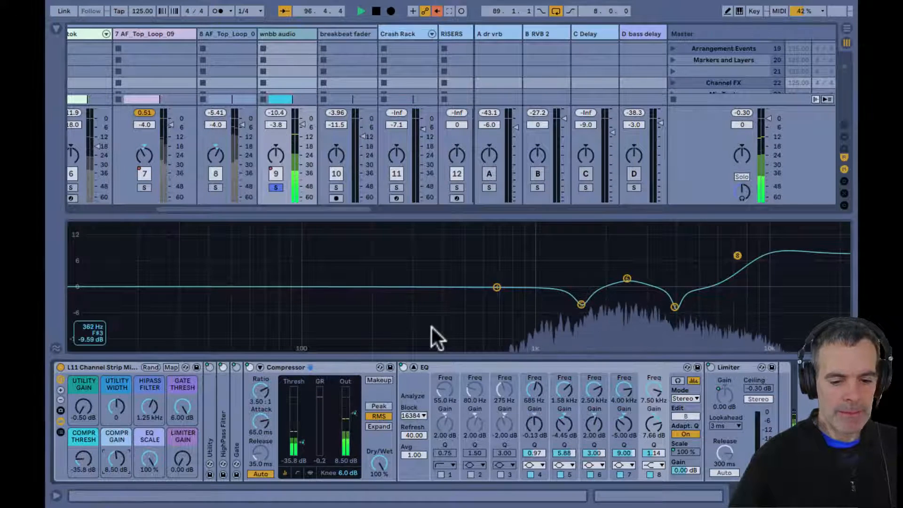
double_click(431, 326)
click(274, 328)
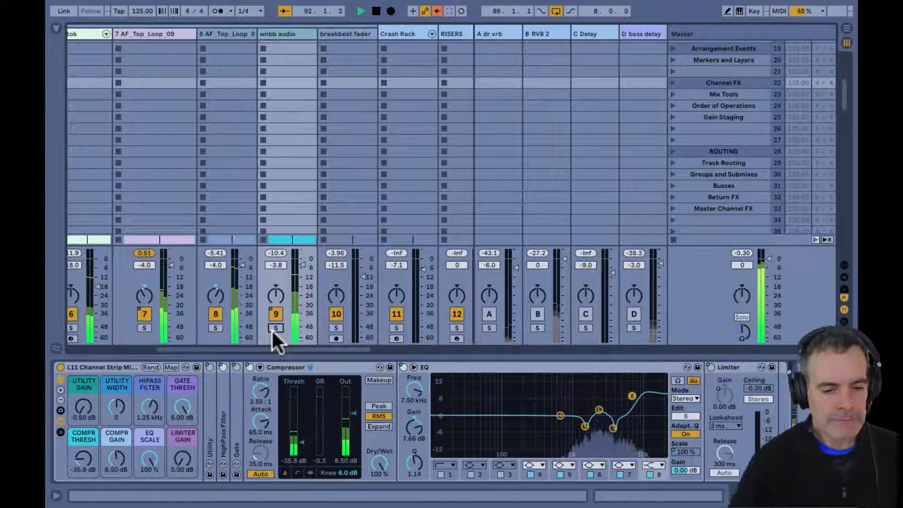
click(274, 327)
click(275, 327)
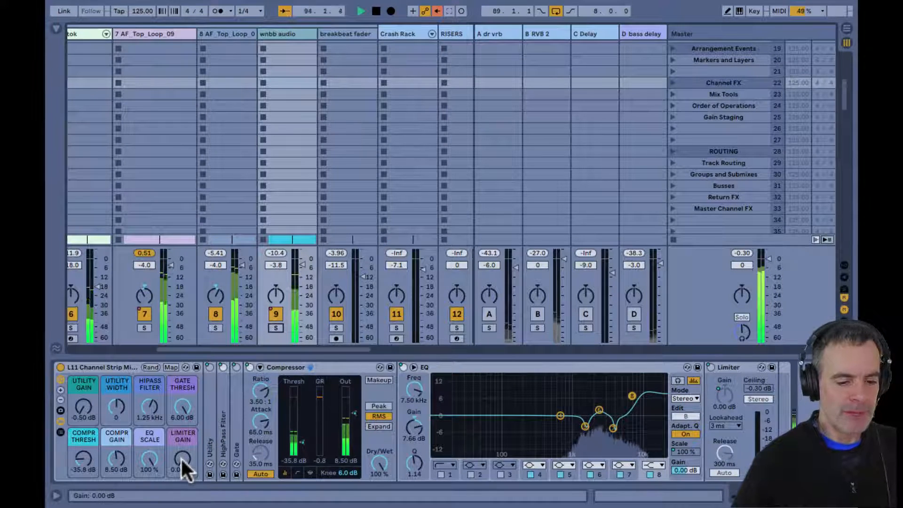
- Set the wnbb audio limiter gain to 11.4 dB and lower the track volume to -5.0 dB
drag(181, 458, 181, 457)
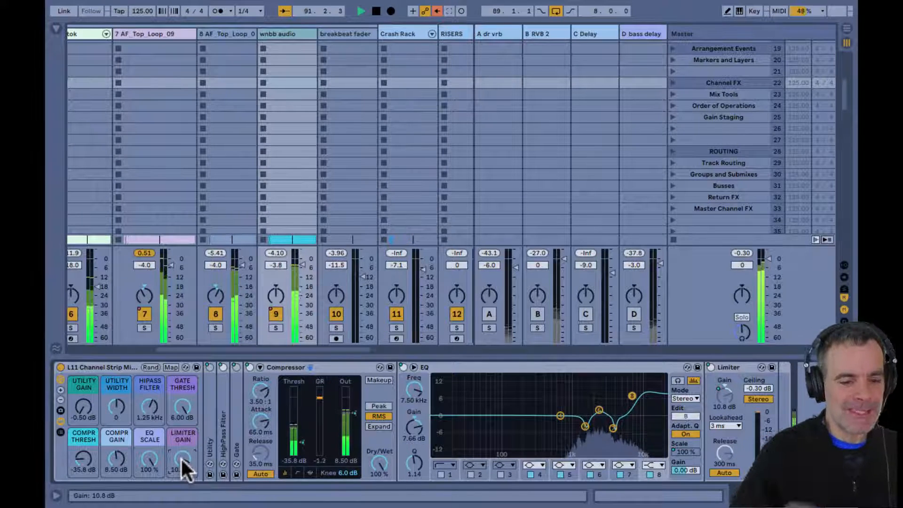
drag(179, 461, 178, 460)
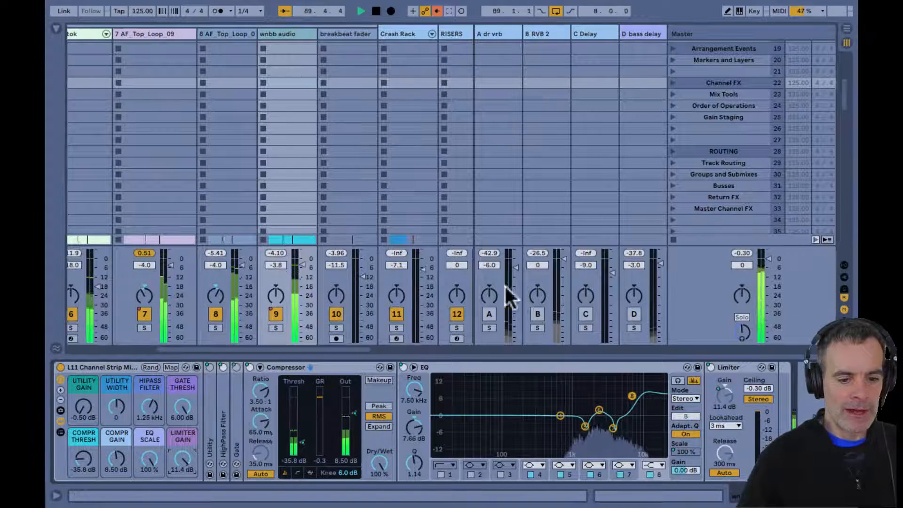
drag(303, 261, 303, 261)
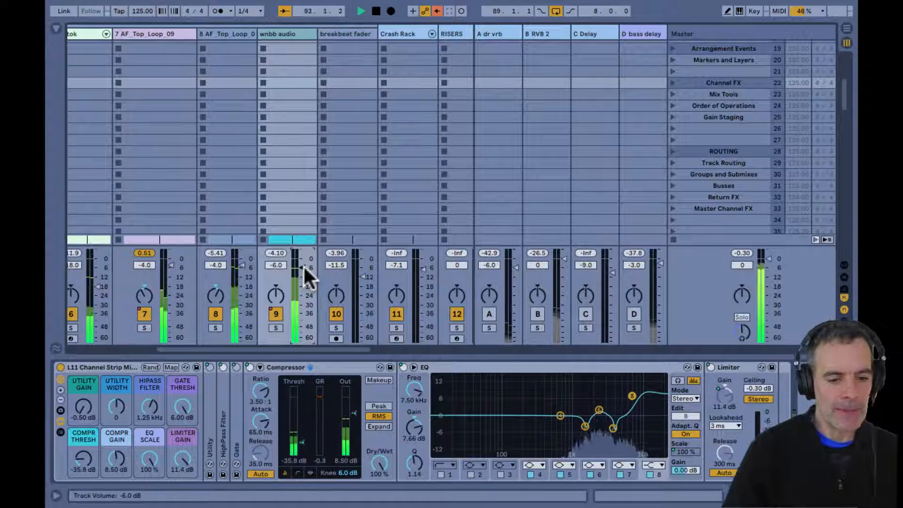
- Show the breakbeat fader track's device chain and unfold its Compressor
click(337, 32)
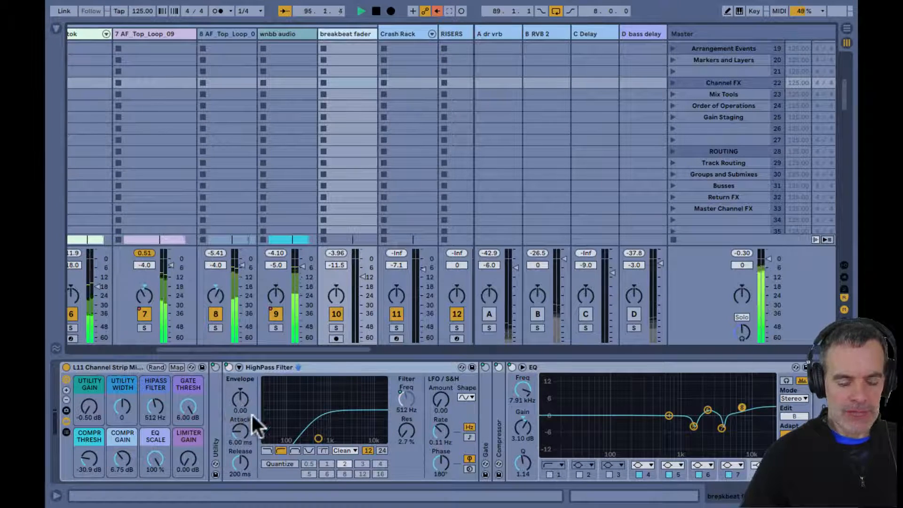
double_click(501, 421)
scroll(499, 414, right, 5)
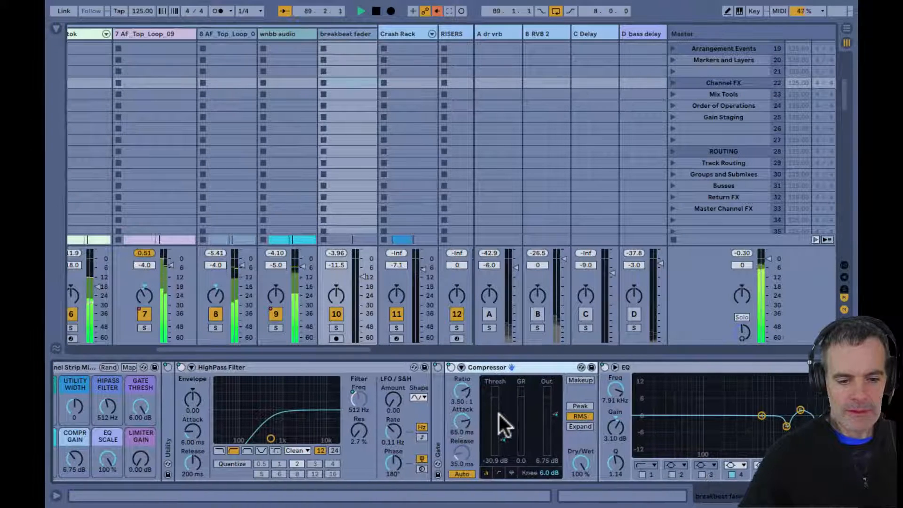
scroll(498, 412, right, 2)
- Restart playback from the 8bar fade clip at bar 113 and briefly solo breakbeat fader to check its compression
key(Tab)
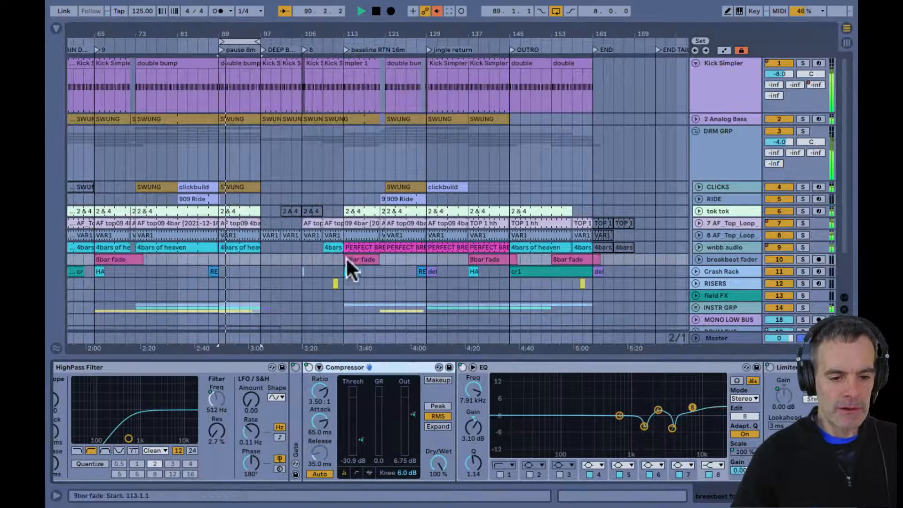
key(space)
key(space)
key(Tab)
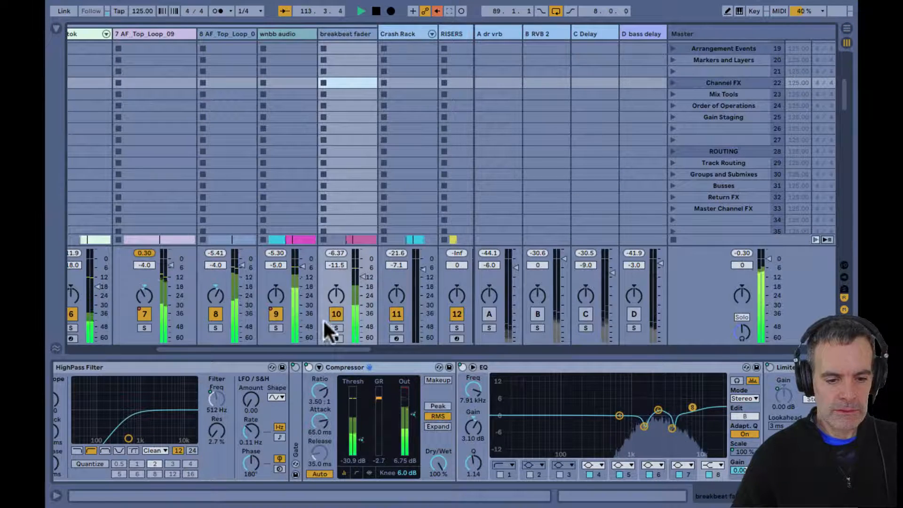
click(336, 328)
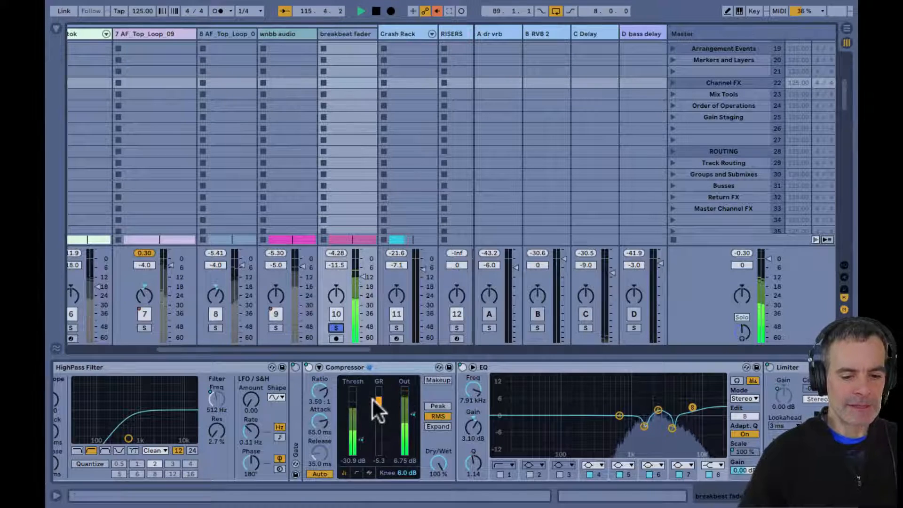
click(336, 328)
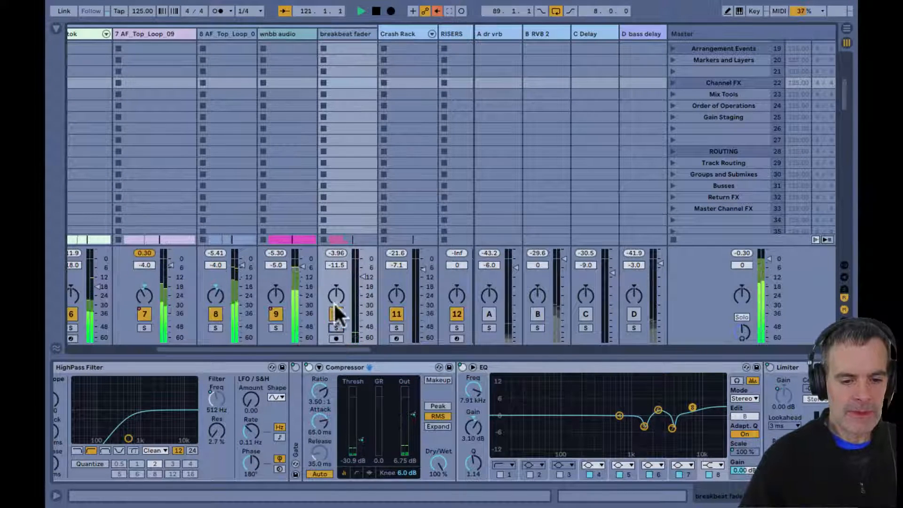
- Fold the DRM GRP group and review the channel strips on the Crash Rack, RISERS and field FX tracks
scroll(264, 132, left, 3)
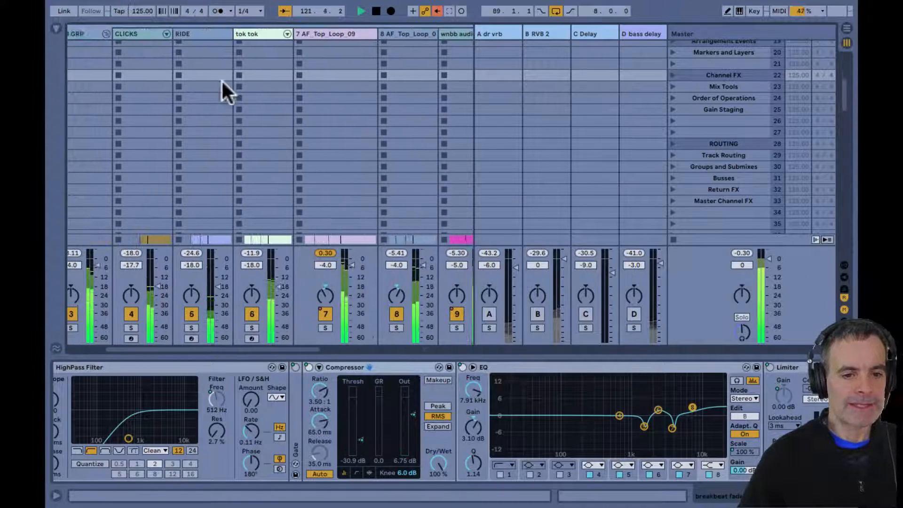
click(106, 34)
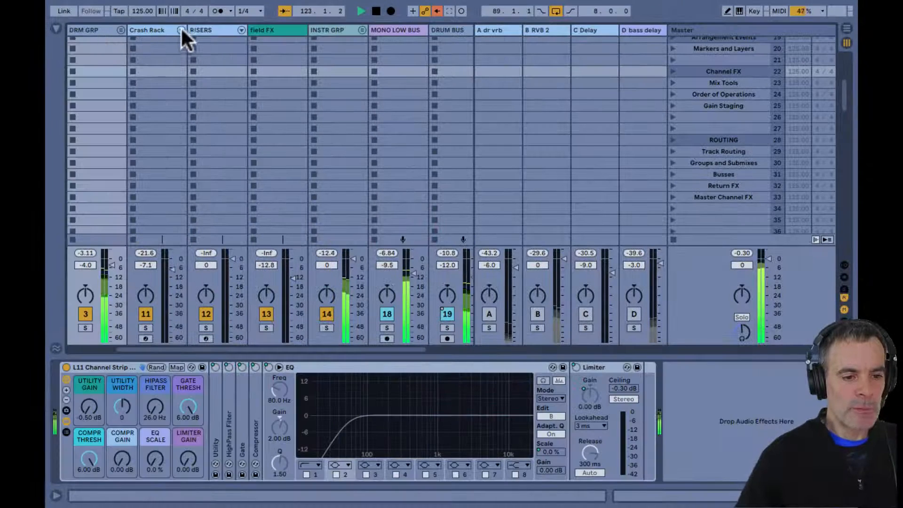
click(165, 30)
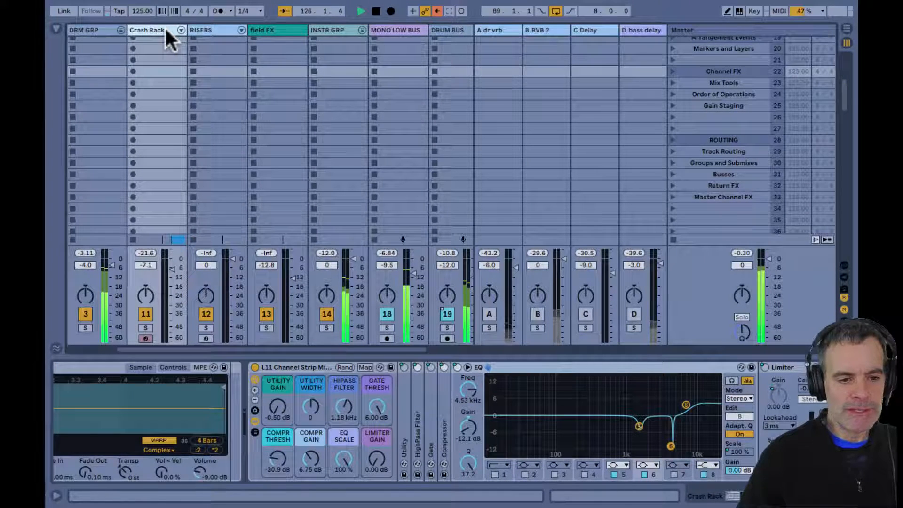
key(Right)
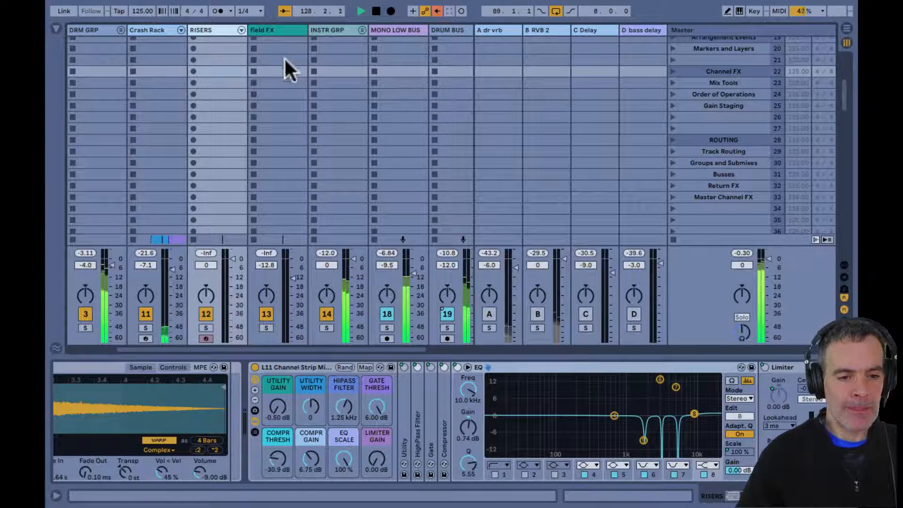
click(279, 33)
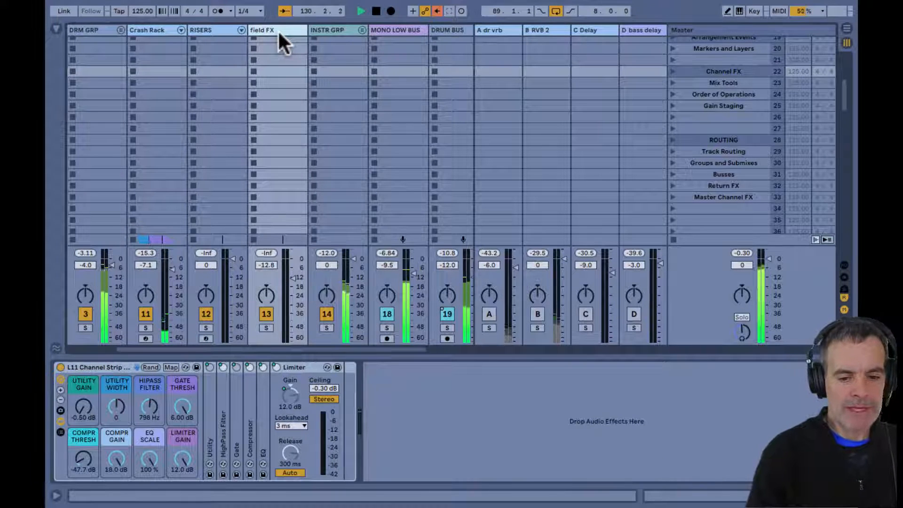
- Activate return tracks A to D and hide the return tracks from the mixer
key(0)
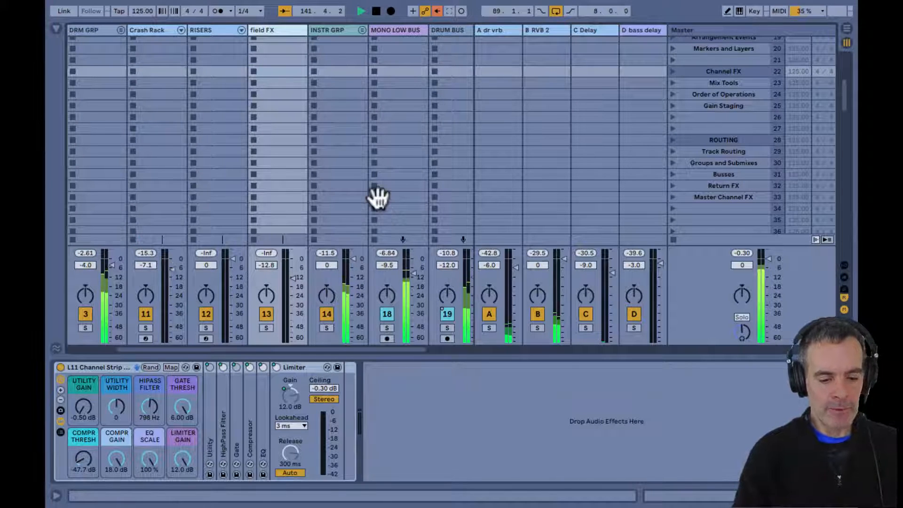
key(alt+super+r)
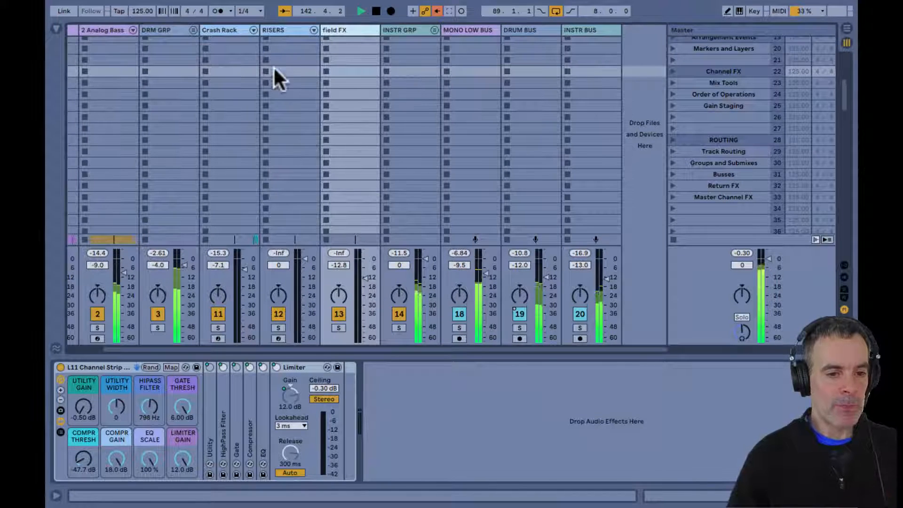
- Deactivate the INSTR BUS, DRUM BUS and 2 Analog Bass tracks
click(582, 314)
click(519, 313)
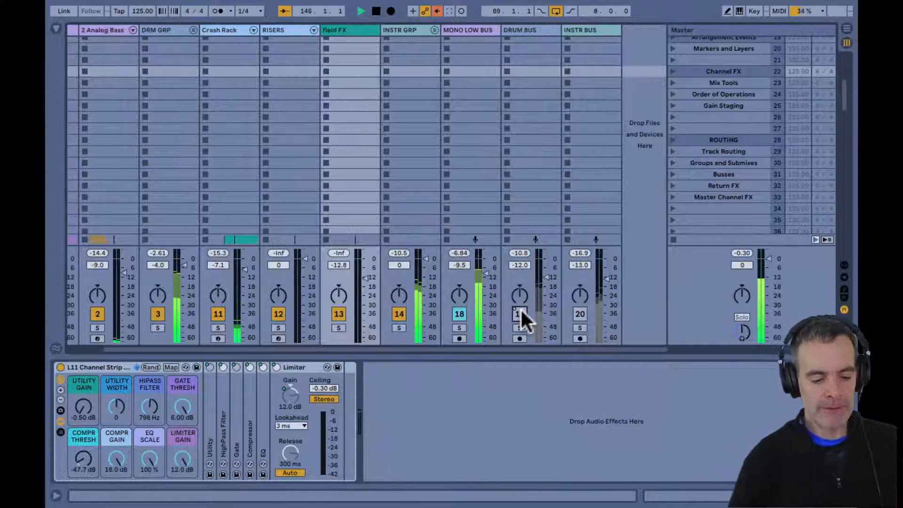
scroll(452, 97, left, 2)
scroll(452, 96, down, 1)
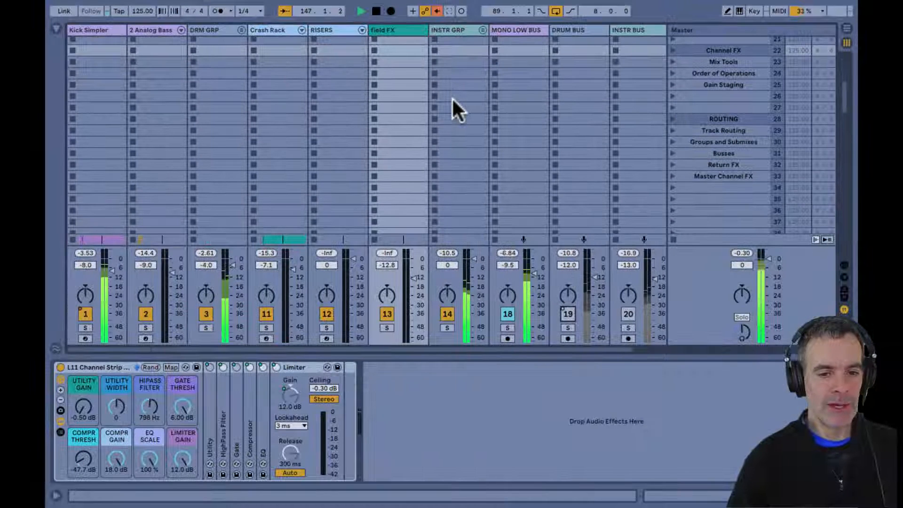
click(145, 313)
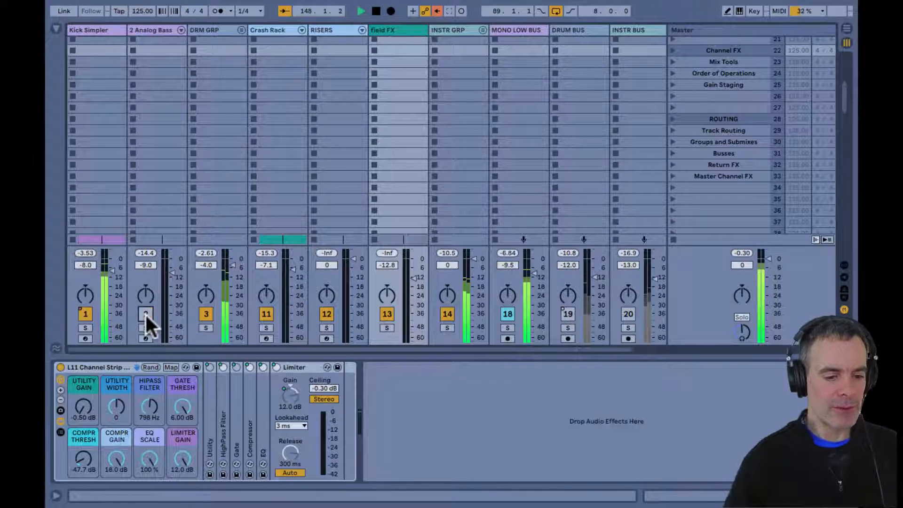
- Reset the Master peak level and set the MONO LOW BUS track volume to 0 dB
click(506, 29)
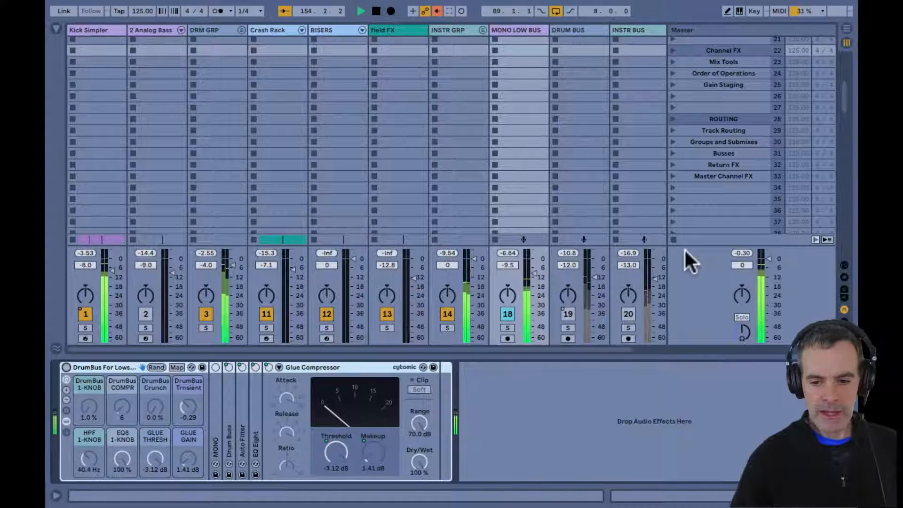
click(734, 252)
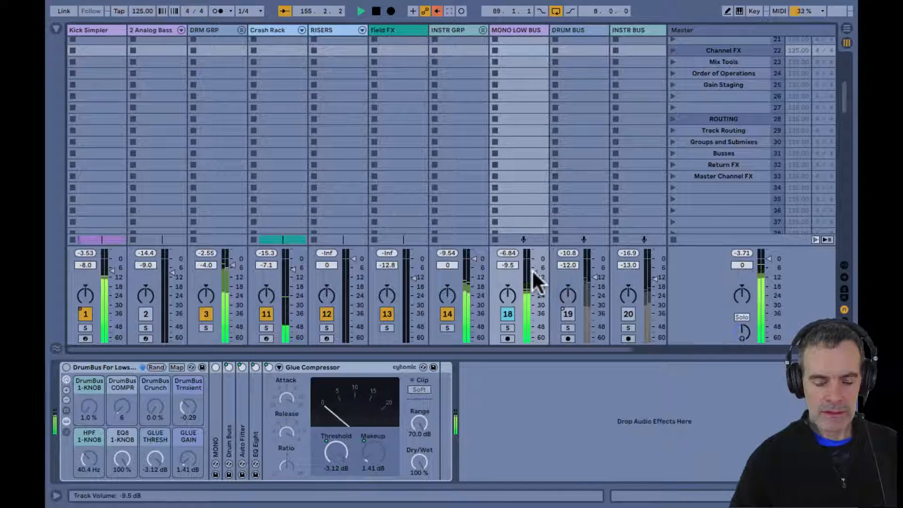
click(515, 264)
key(Delete)
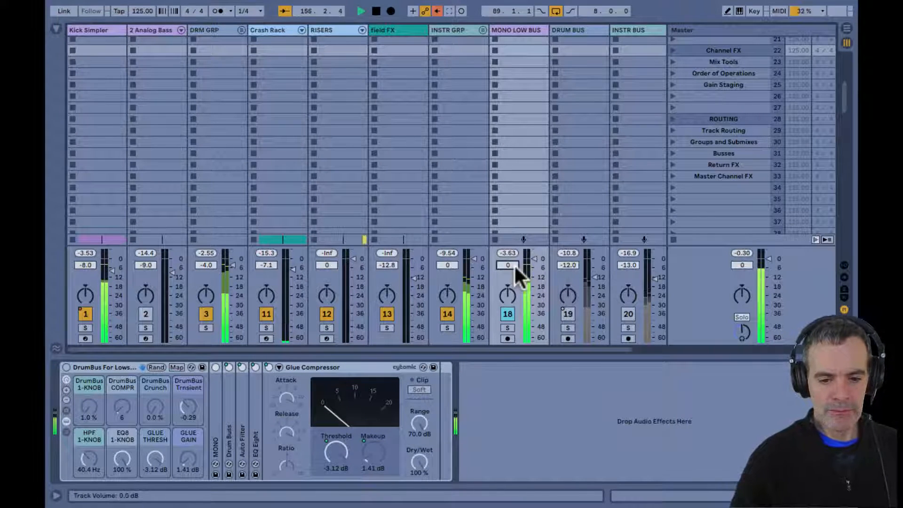
- Lower the Kick Simpler track volume to -29 dB, show its devices and raise the volume to -26 dB
click(111, 267)
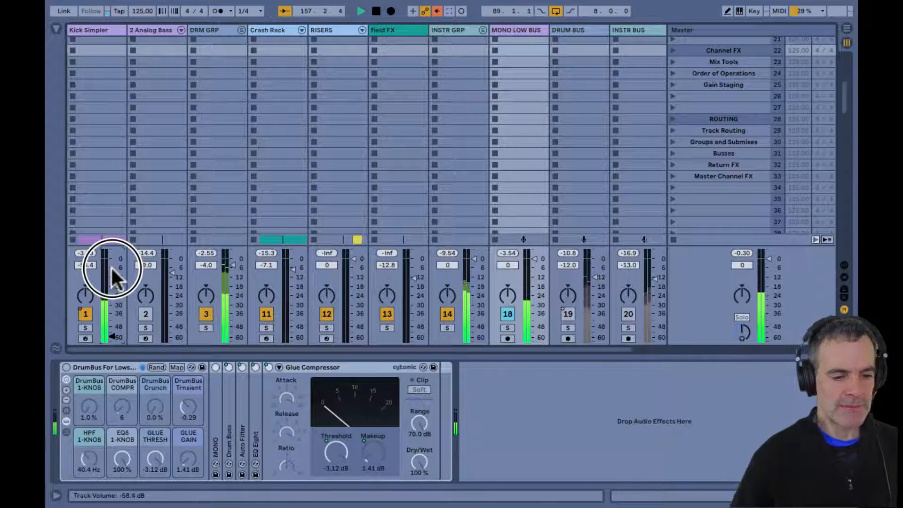
drag(111, 266, 111, 266)
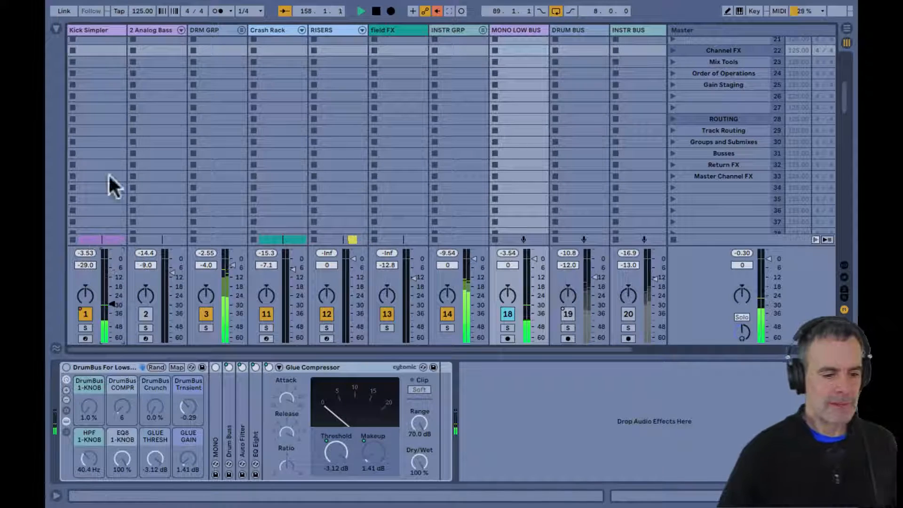
click(103, 36)
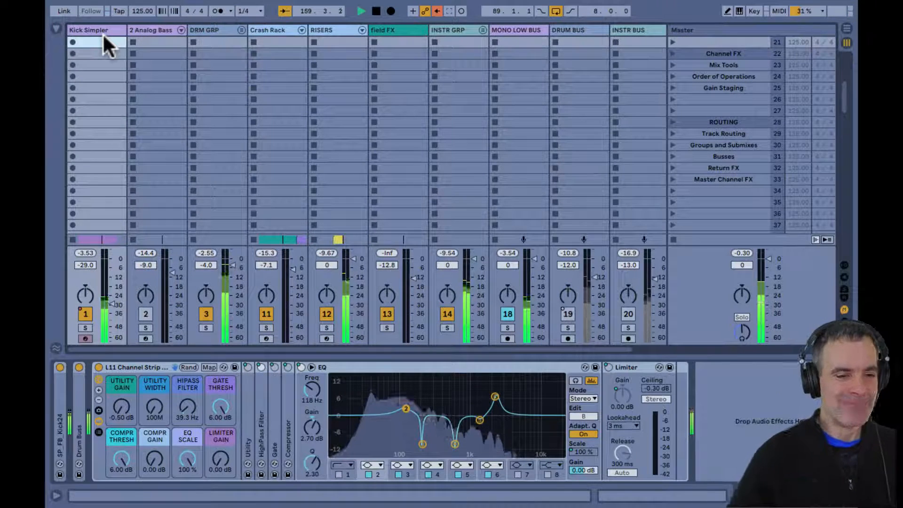
click(103, 29)
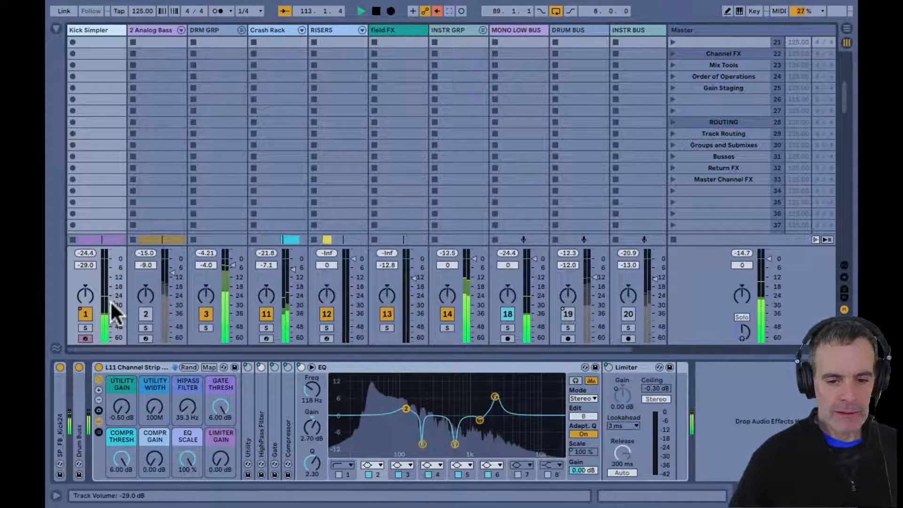
drag(110, 300, 111, 295)
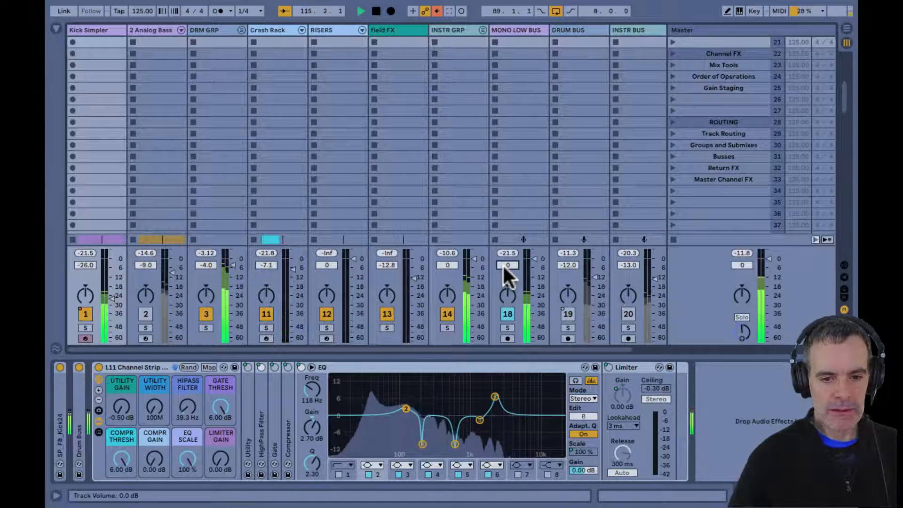
- Set the MONO LOW BUS volume to -12 dB and raise the Kick Simpler volume to -9 dB
text(-9)
key(Return)
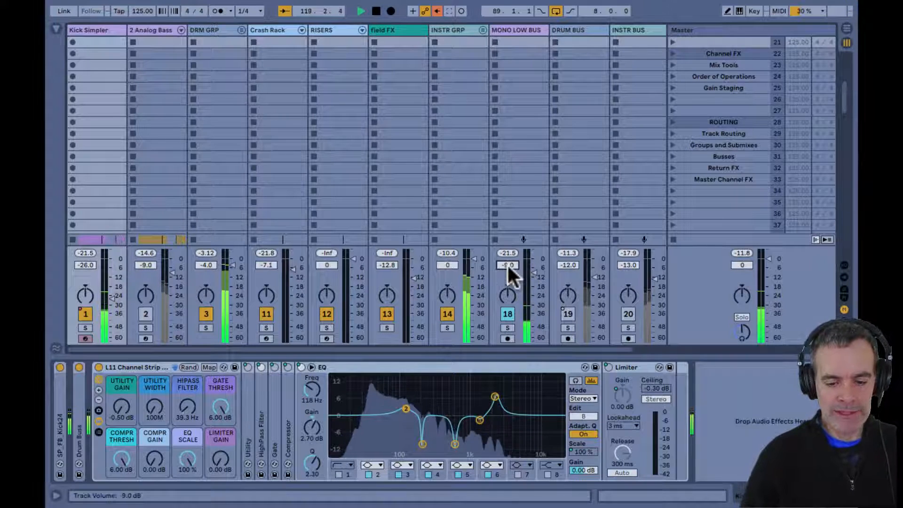
key(Down)
key(Down)
key(Down)
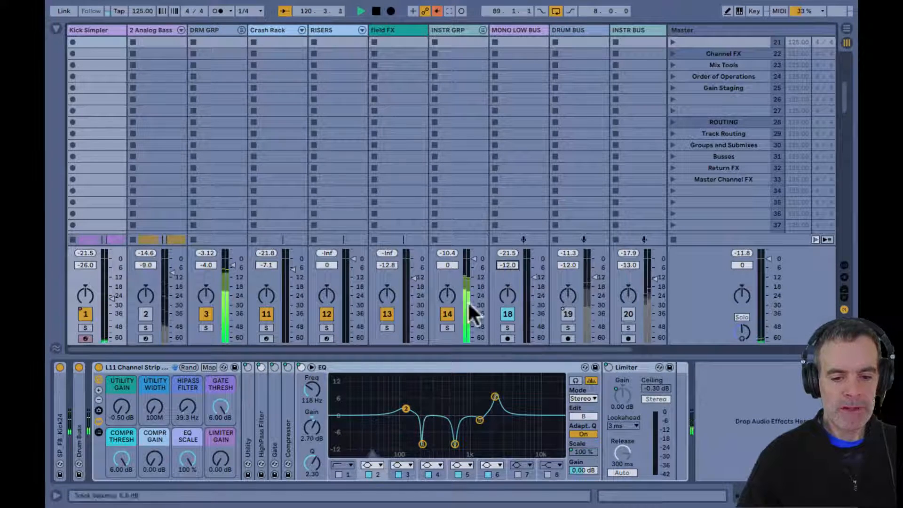
drag(109, 298, 112, 274)
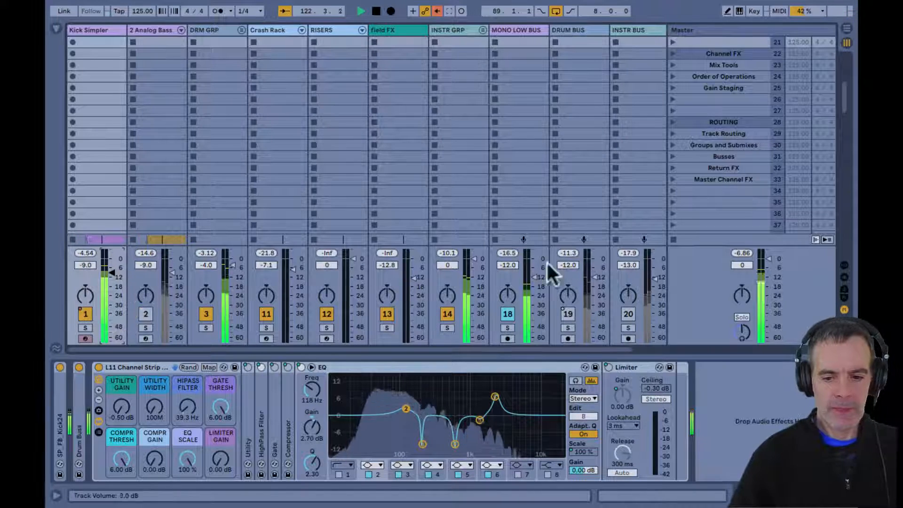
- Show the Master's effects, bypass its Audio Effect Rack with playback stopped, collapse the large spectrum display and restart playback
click(679, 265)
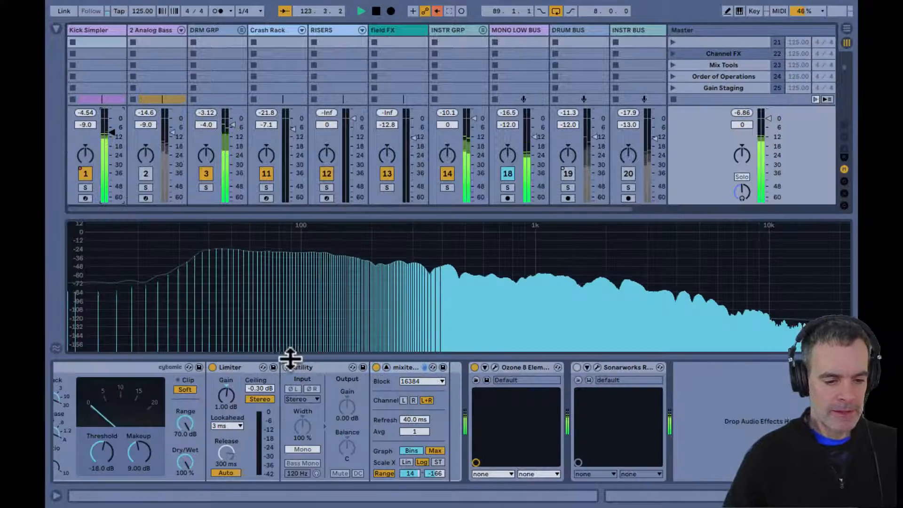
key(space)
scroll(204, 390, left, 3)
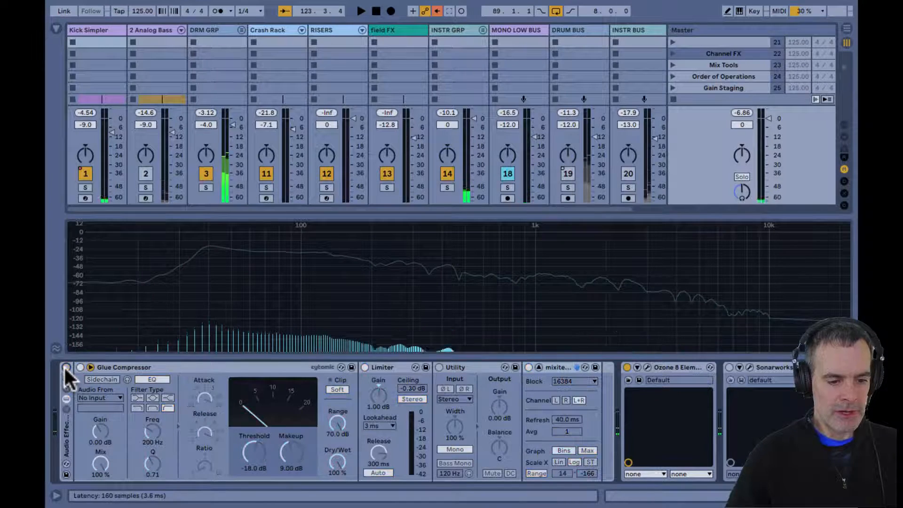
double_click(204, 303)
key(space)
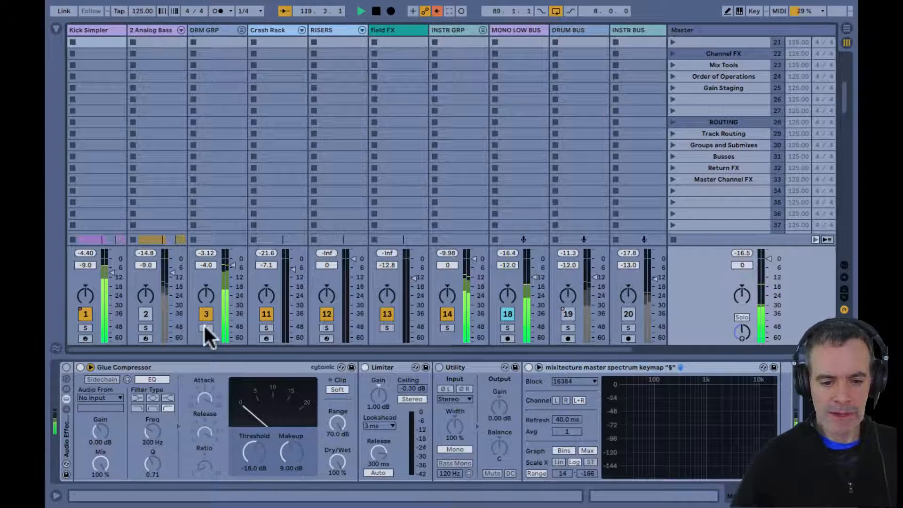
- Raise the Kick Simpler volume through -7 dB to -5 dB and show the MONO LOW BUS effects
click(109, 269)
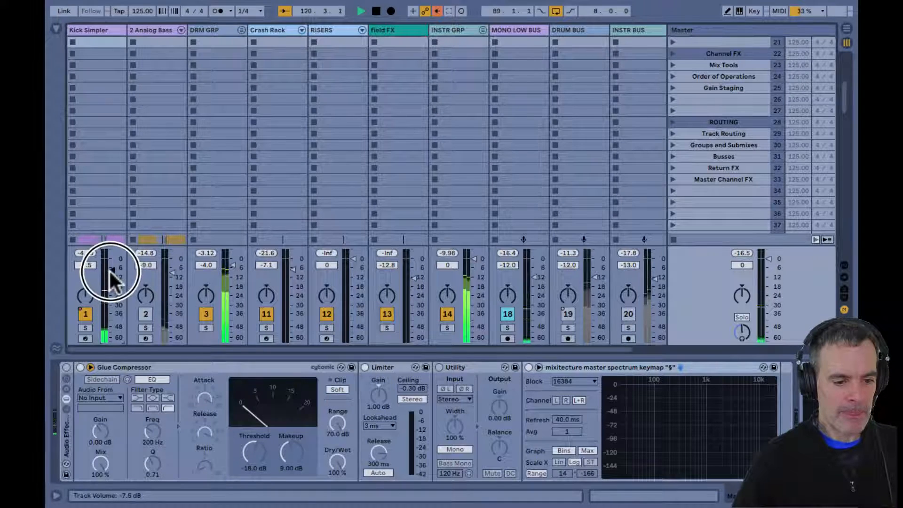
drag(108, 269, 109, 266)
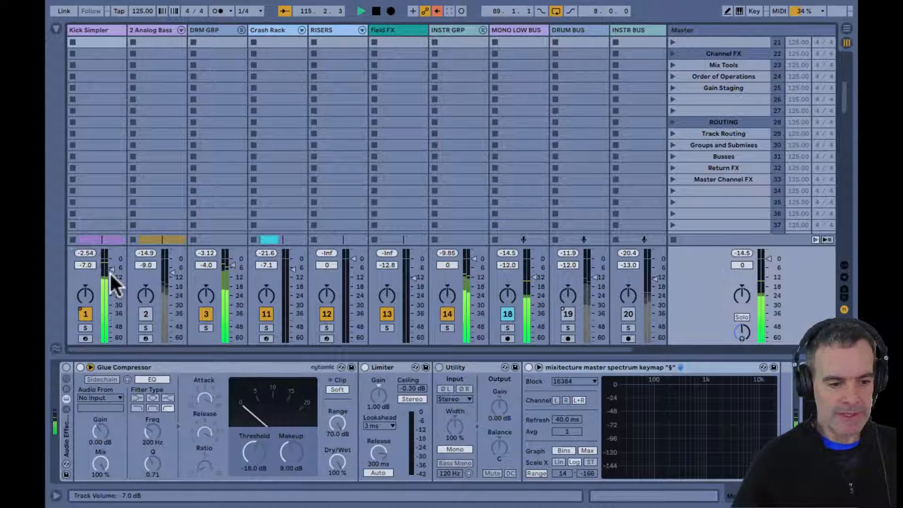
text(-5)
key(Return)
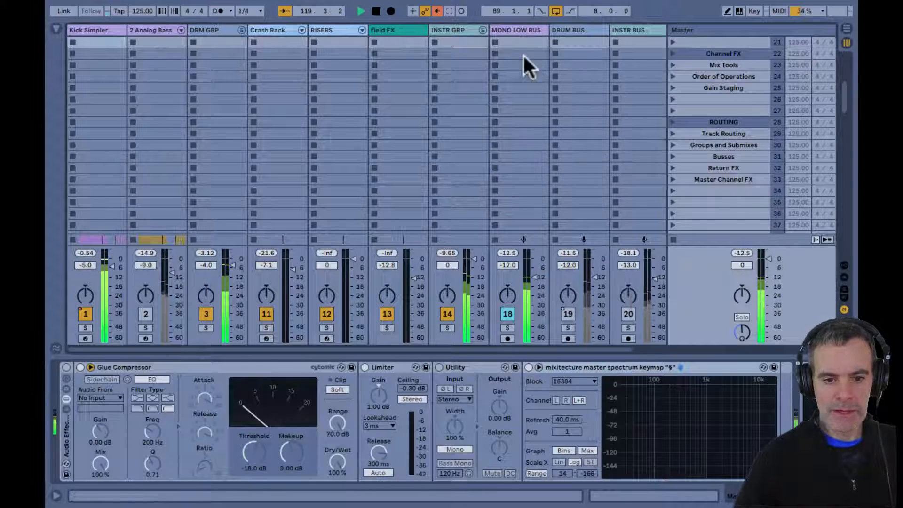
click(516, 30)
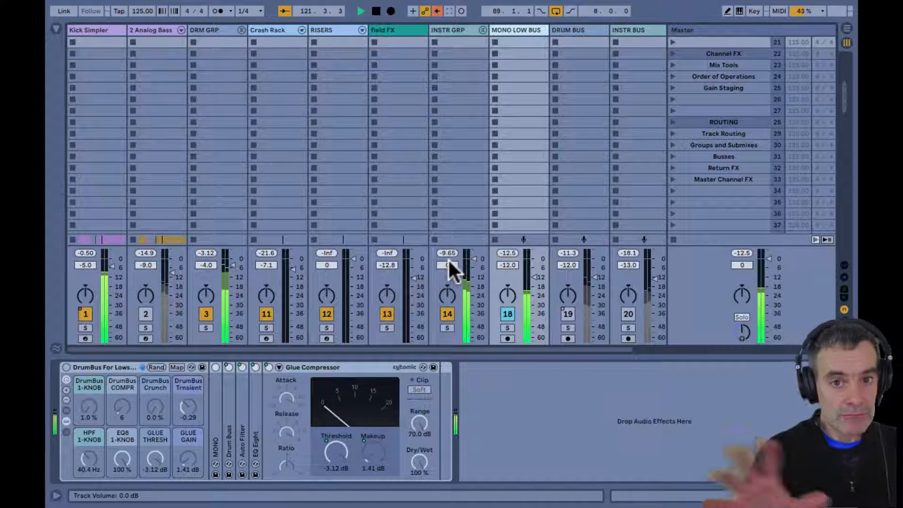
- Activate the 2 Analog Bass track and lower its volume to -15.2 dB
click(147, 30)
drag(171, 272, 173, 321)
click(146, 315)
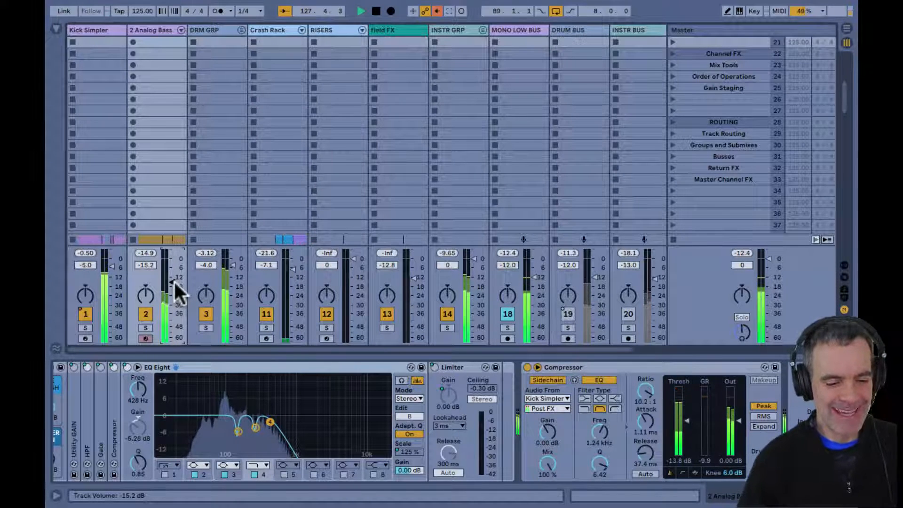
- Move the mixitecture master spectrum device out of the Master's Audio Effect Rack to directly after it, bypass the rack and resume playback
key(§)
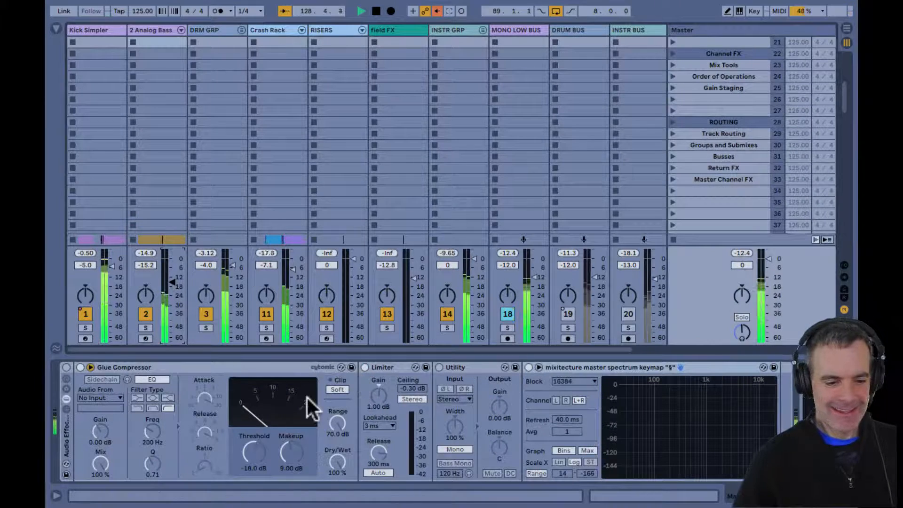
click(66, 367)
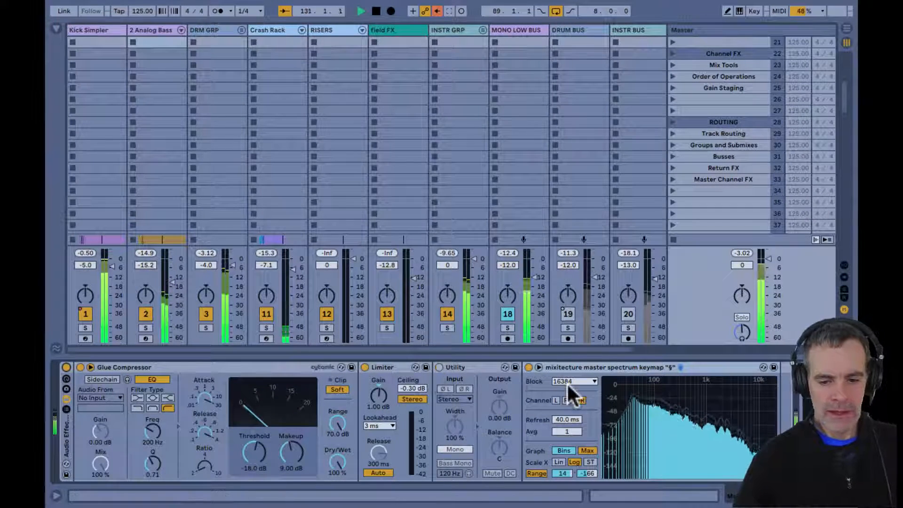
scroll(567, 383, right, 8)
drag(418, 371, 575, 380)
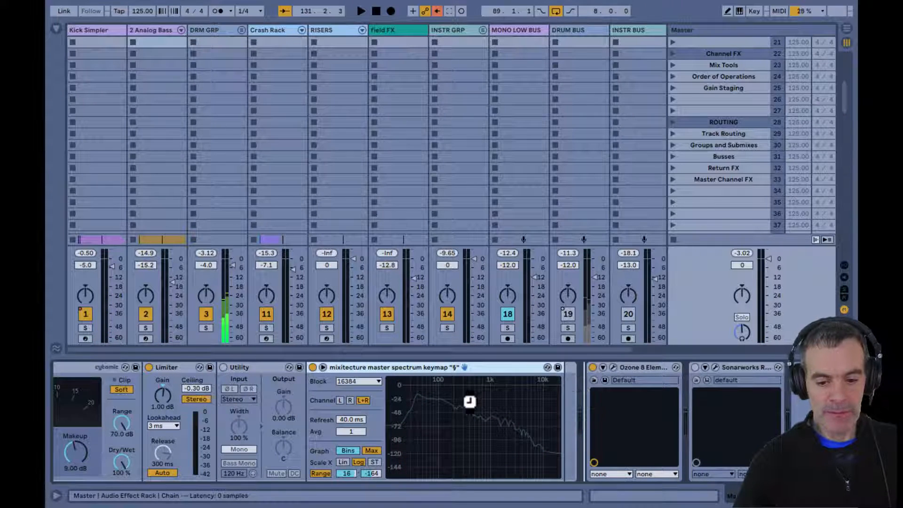
scroll(466, 398, left, 5)
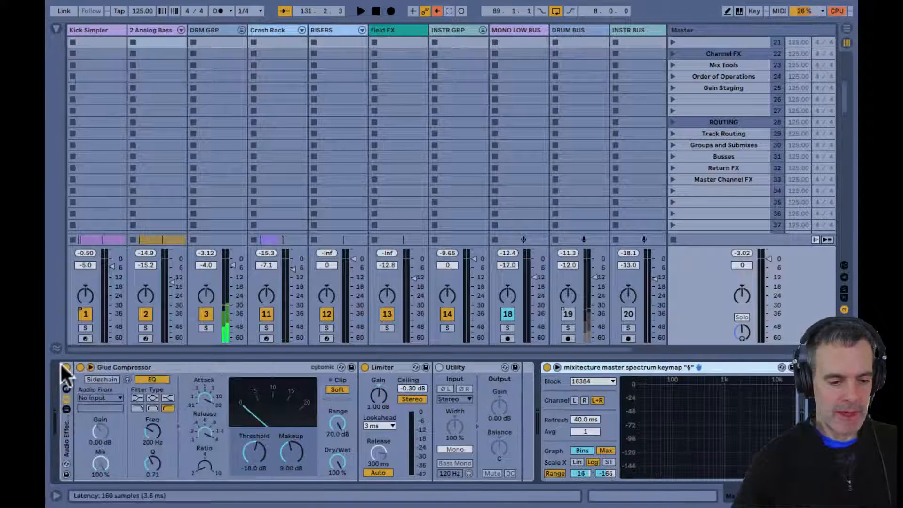
scroll(66, 428, right, 5)
key(space)
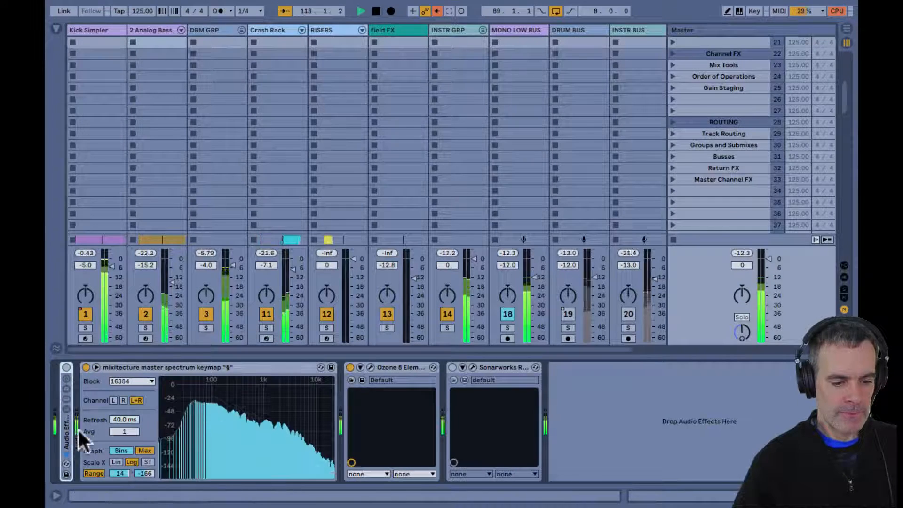
- Enlarge the Master spectrum and compare the low end with the Kick Simpler track deactivated and reactivated
double_click(221, 427)
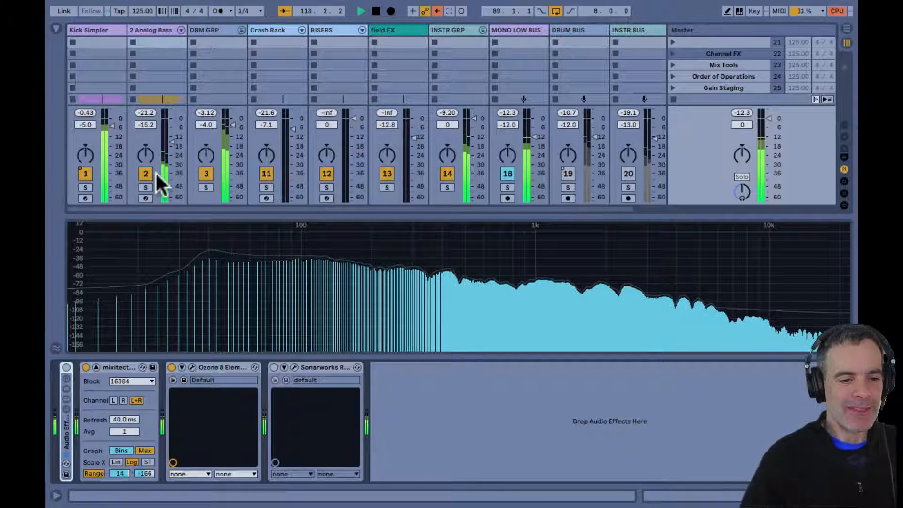
click(79, 174)
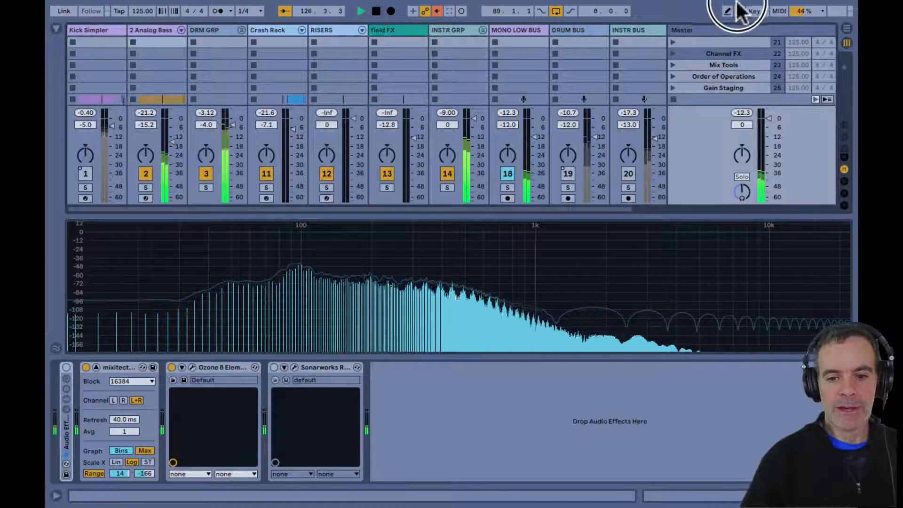
mouse_move(733, 10)
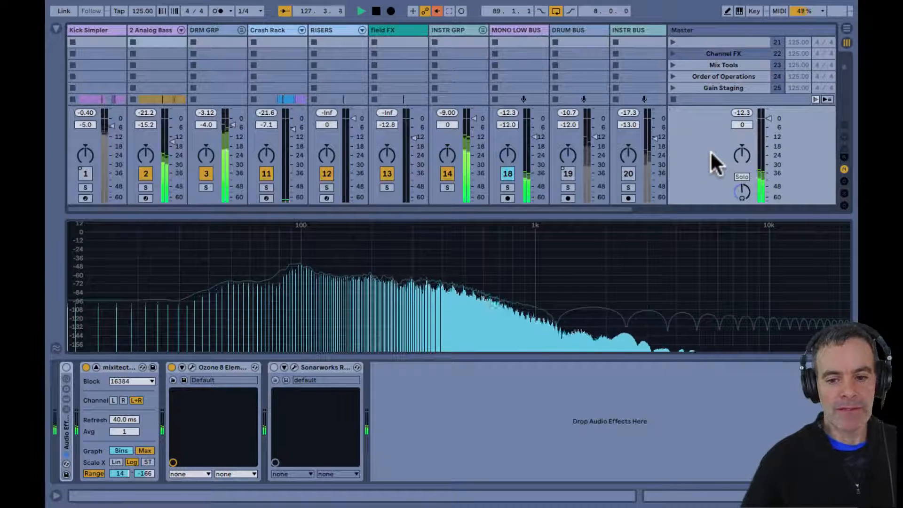
click(84, 173)
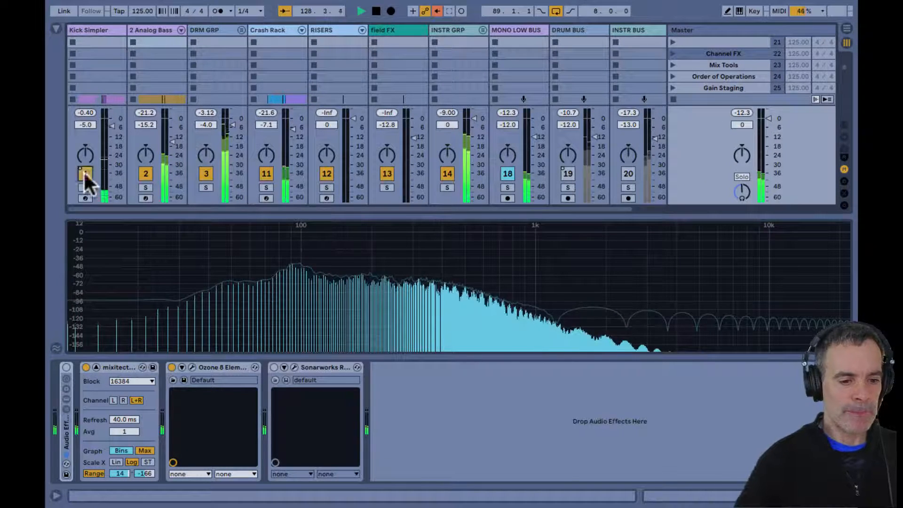
- Raise the 2 Analog Bass volume to -8 dB while watching the Master spectrum, and collapse the large spectrum display
drag(173, 143, 172, 141)
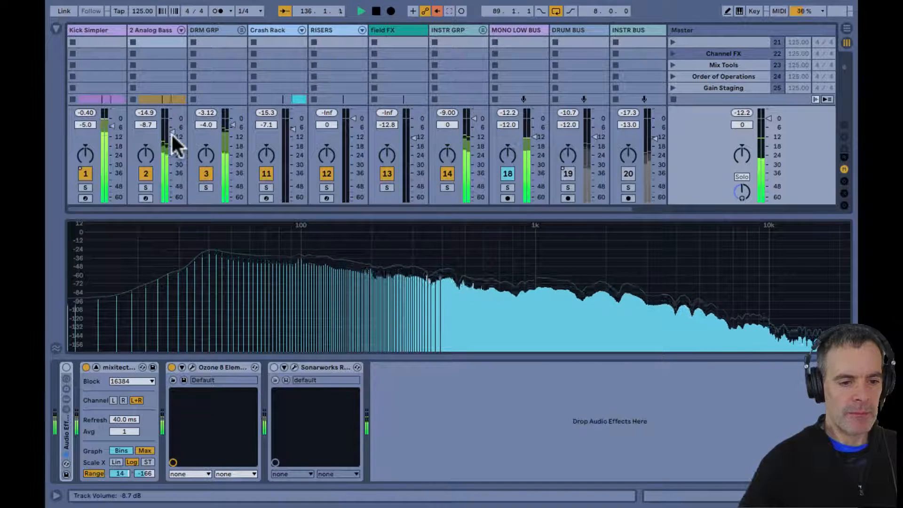
drag(171, 132, 170, 131)
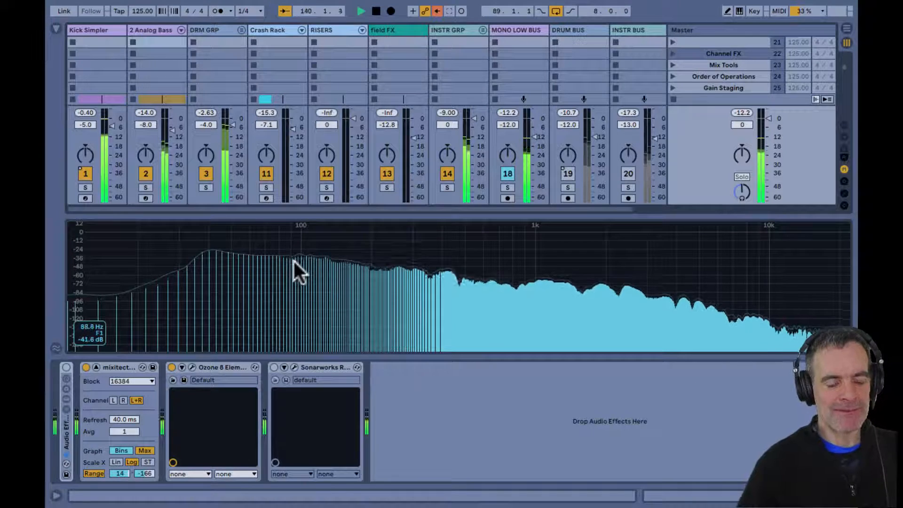
key(section)
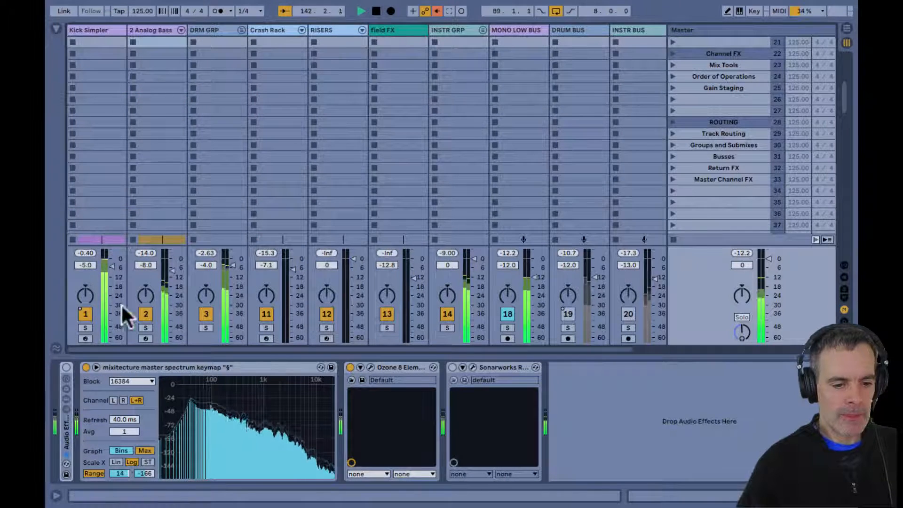
- Deactivate Kick Simpler, reset the Master peak level to check the level without the kick, and reactivate the track
click(85, 314)
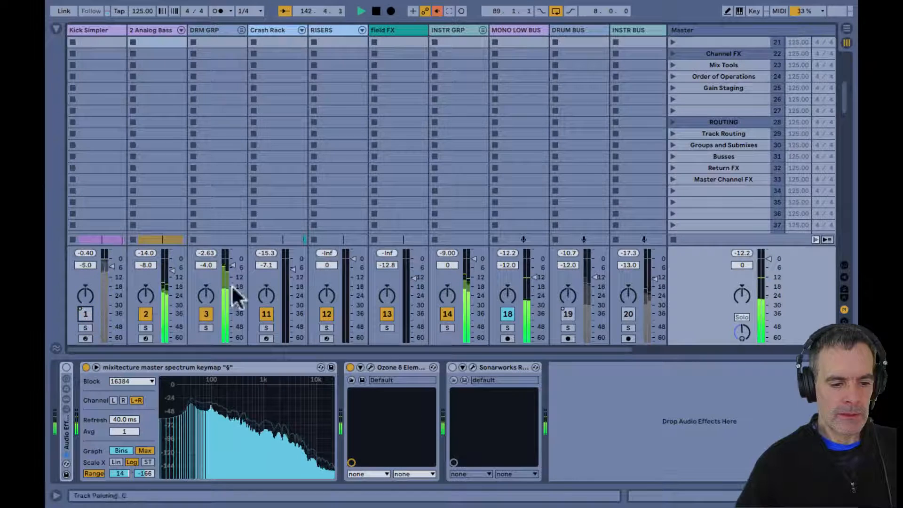
click(748, 253)
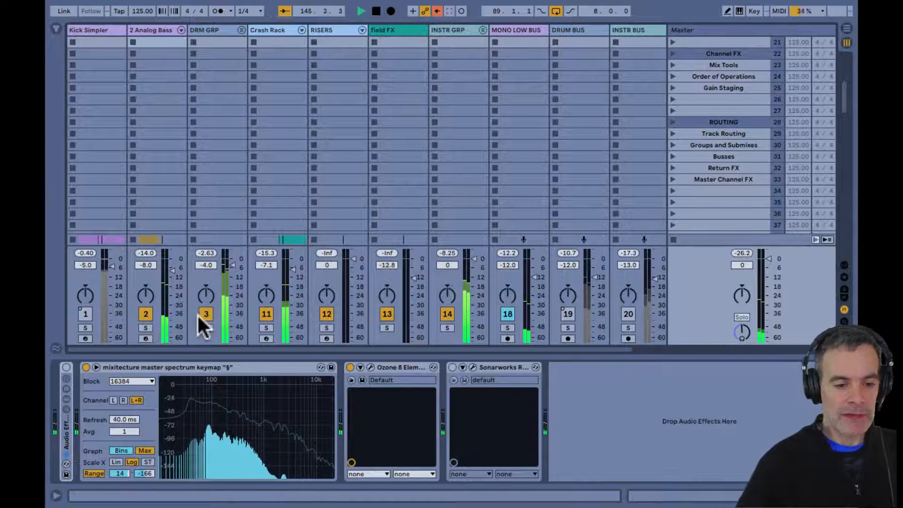
click(83, 312)
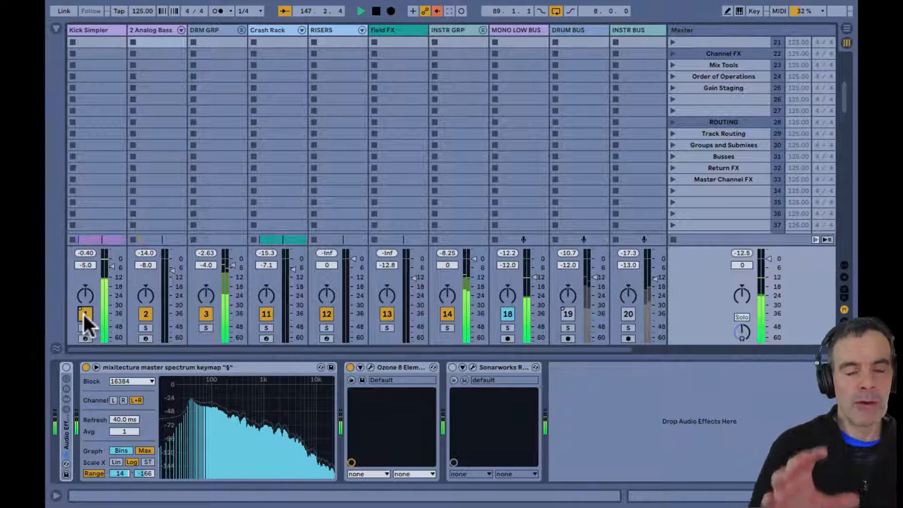
- Switch to the Arrangement, select the looped "pause 8m" section at bar 89, play it and zoom in on it
key(Tab)
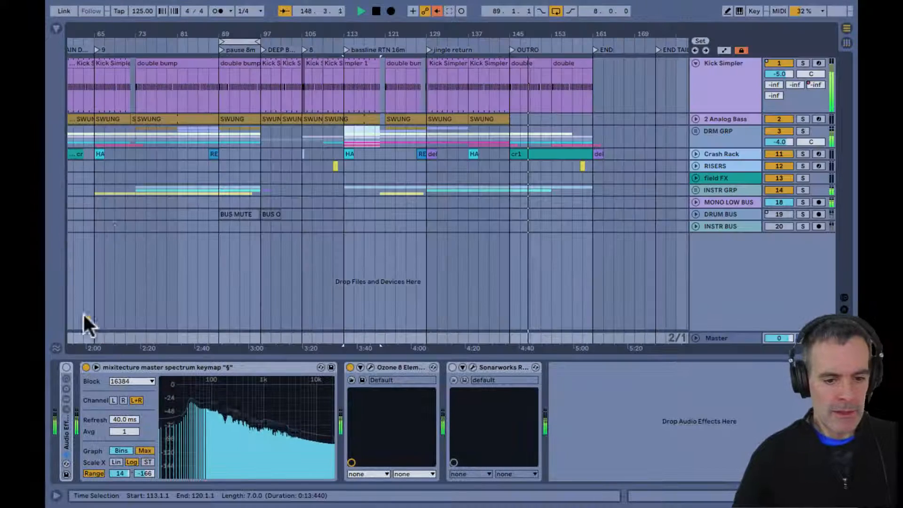
key(space)
scroll(231, 98, right, 1)
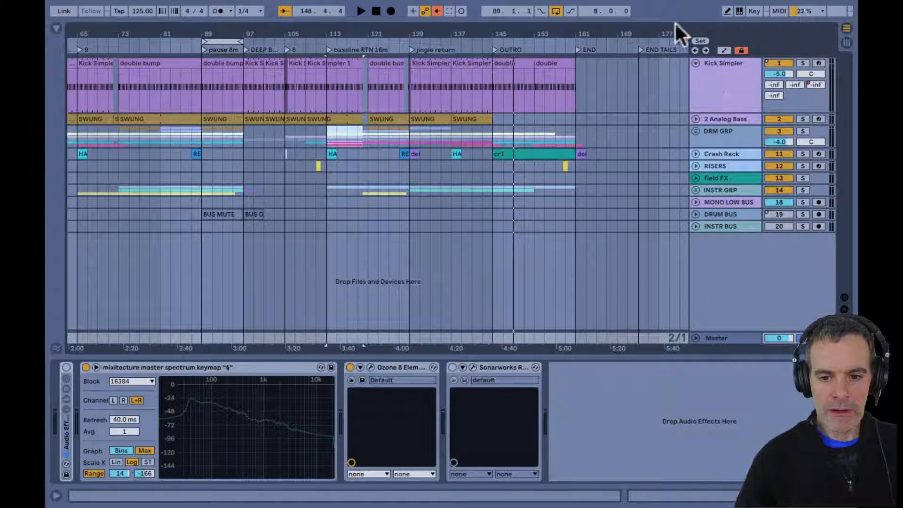
click(223, 42)
key(space)
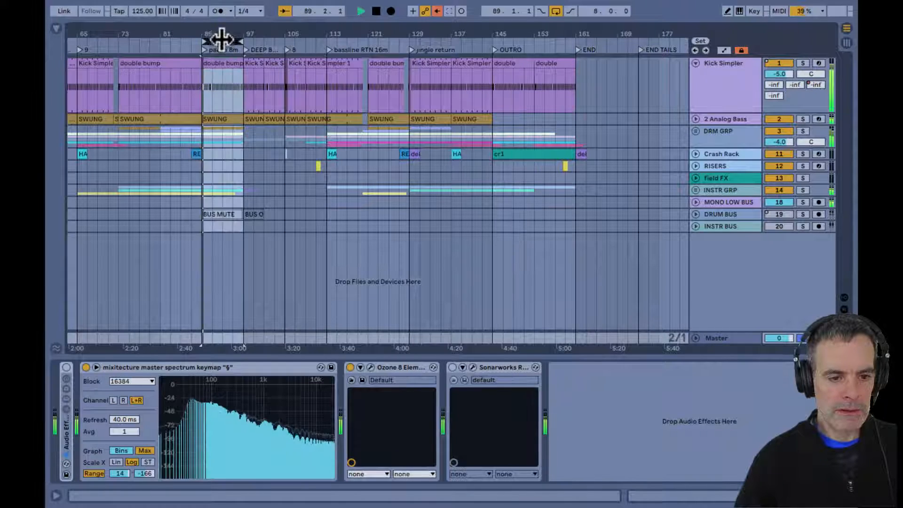
drag(220, 36, 220, 38)
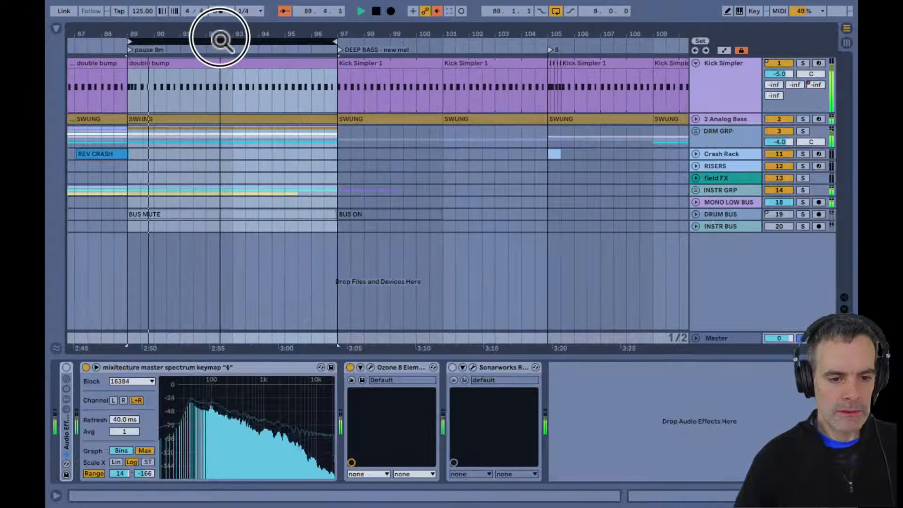
- Return to the Session mixer, look over the kick and bass devices, and enable the MONO LOW BUS's DrumBus For Lows rack
click(696, 119)
key(Tab)
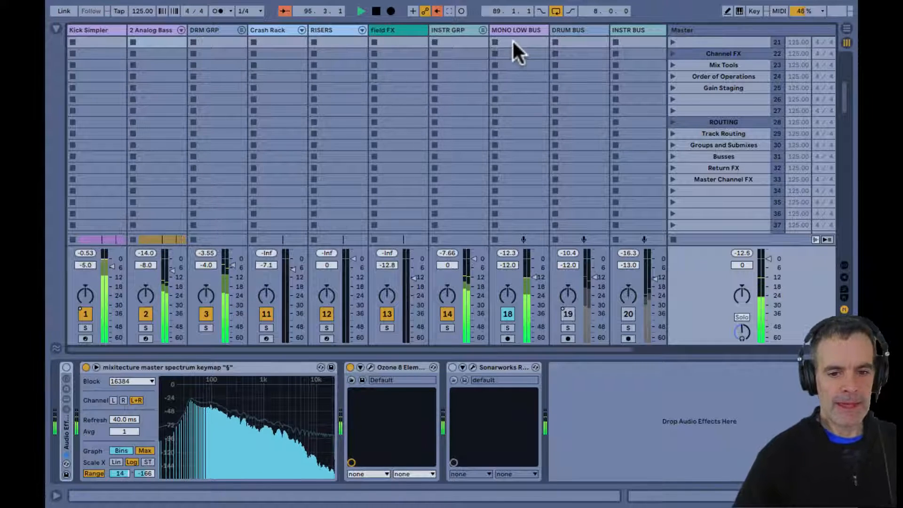
click(81, 29)
click(149, 29)
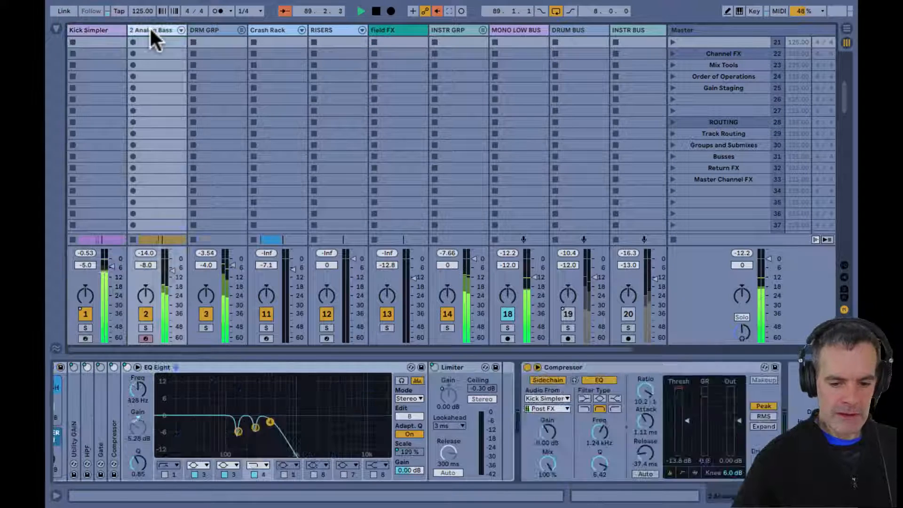
click(509, 29)
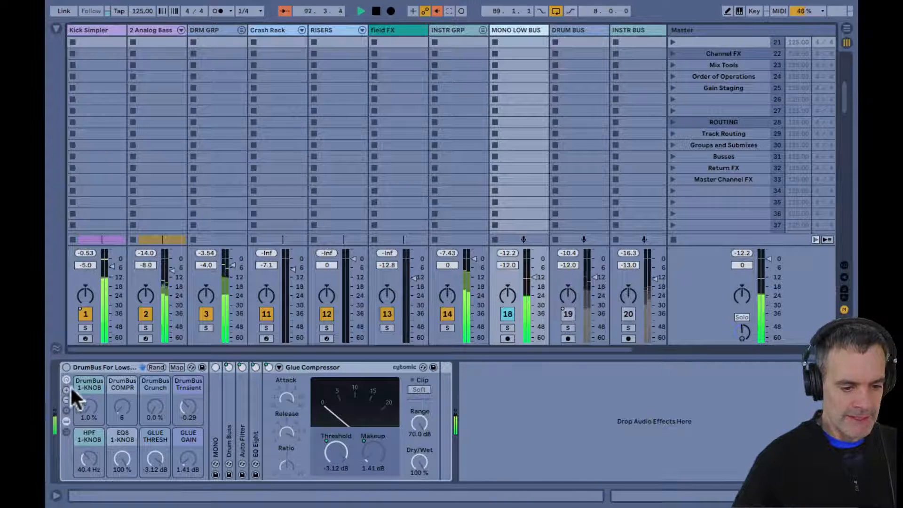
click(66, 367)
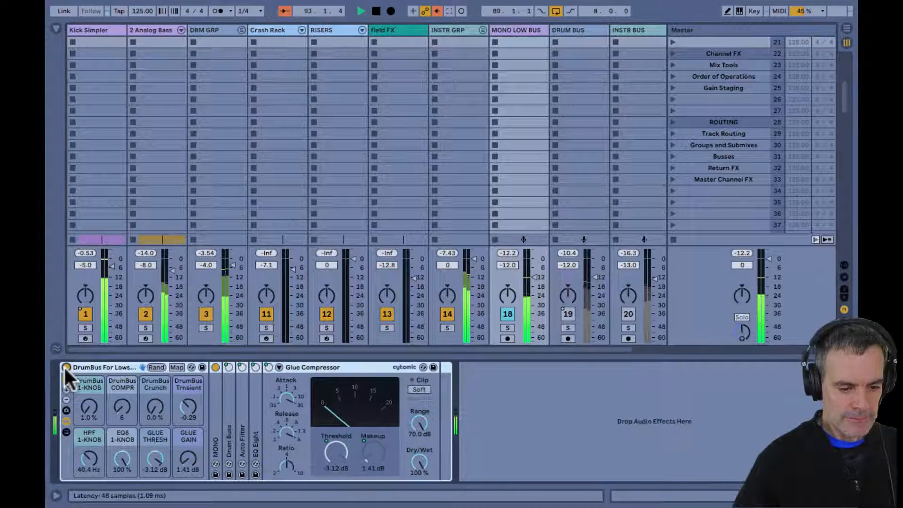
- Reset the DrumBus For Lows macros EQ8 1-KNOB to 0 %, GLUE GAIN to 0 dB and GLUE THRESH to 0 dB
click(117, 463)
double_click(187, 459)
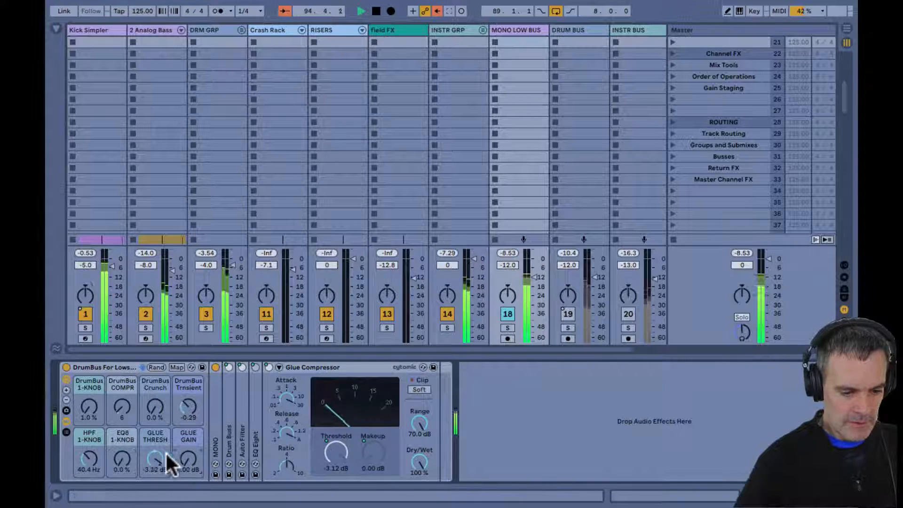
double_click(154, 455)
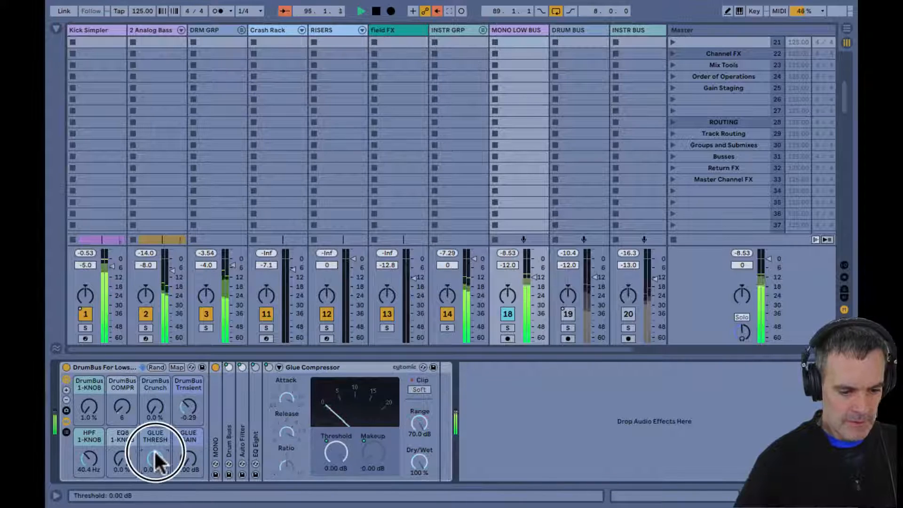
- Unfold EQ Eight in the MONO LOW BUS rack, inspect the MONO device's settings and fold it back
double_click(251, 419)
double_click(214, 417)
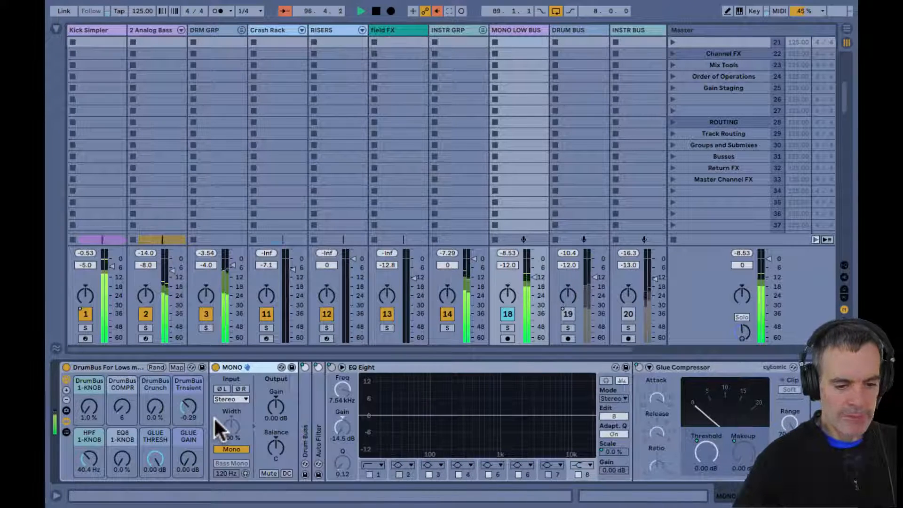
double_click(234, 365)
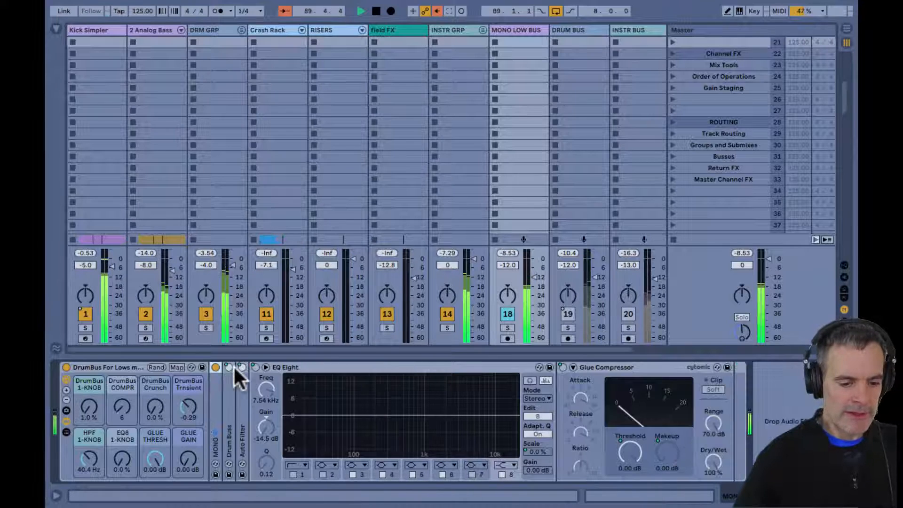
- Unfold Drum Buss and set the rack's DrumBus 1-KNOB to 18 %, COMPR to 22 and transient amount to -0.34
double_click(229, 410)
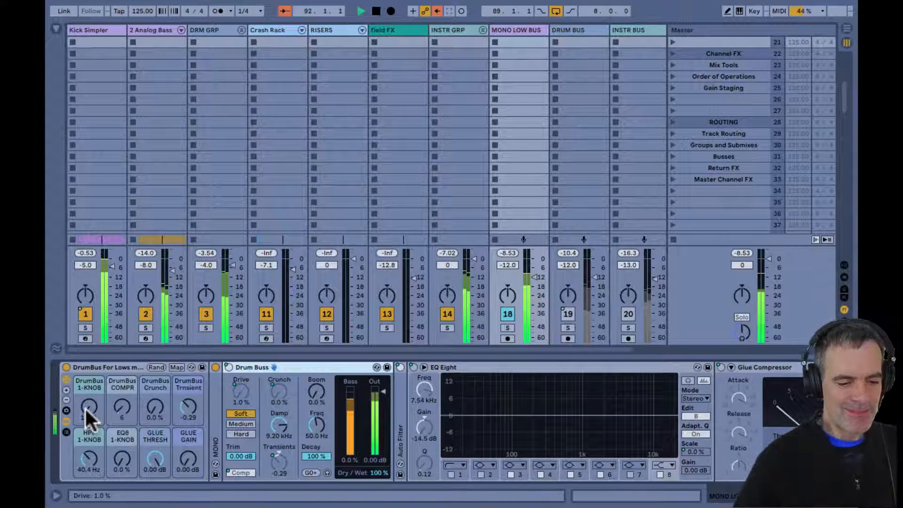
drag(86, 410, 153, 408)
drag(90, 406, 90, 406)
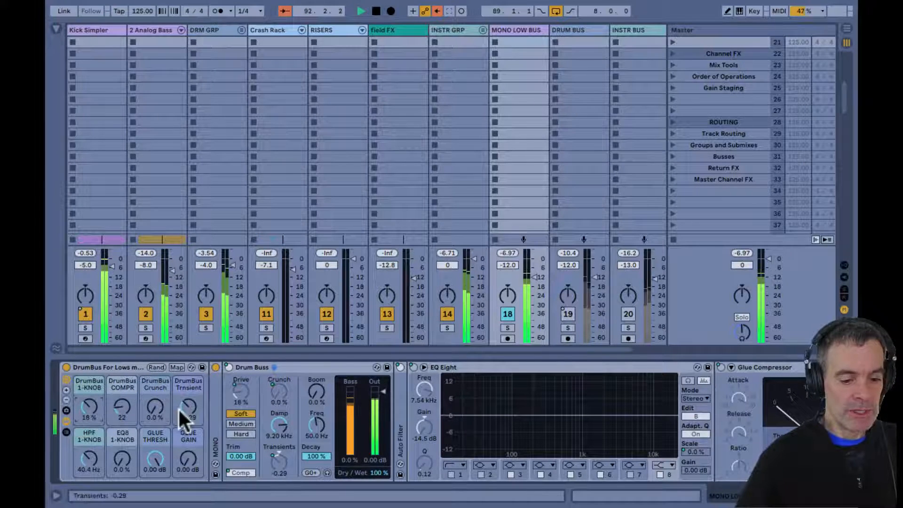
drag(186, 403, 185, 403)
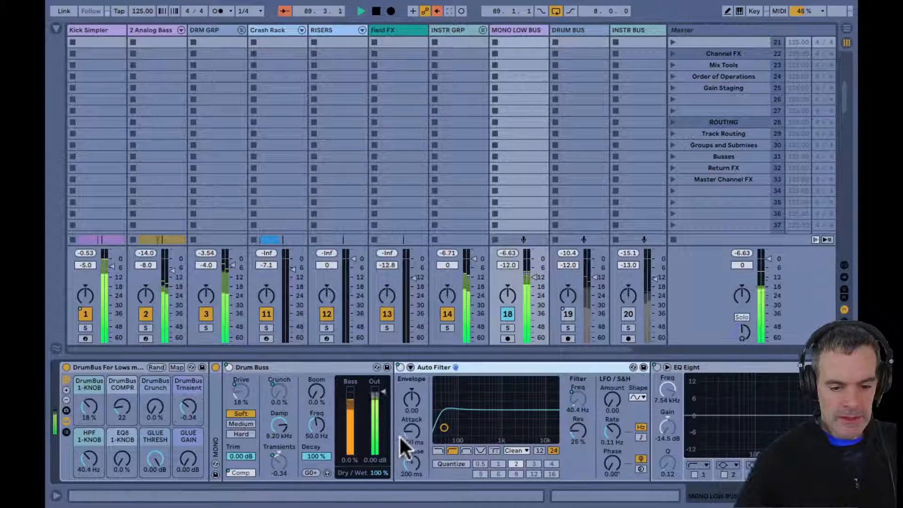
- Inspect the Auto Filter's high-pass settings in the rack, and fold the Drum Buss and Auto Filter devices
double_click(399, 436)
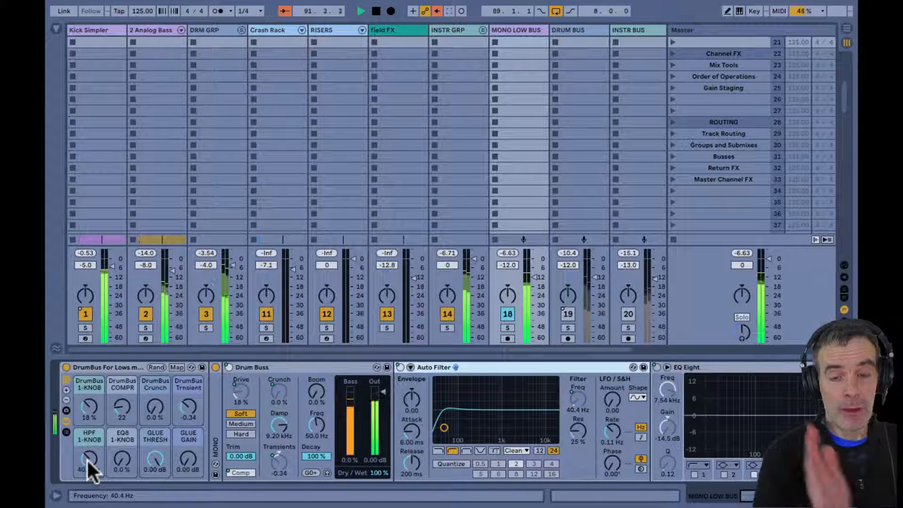
double_click(258, 367)
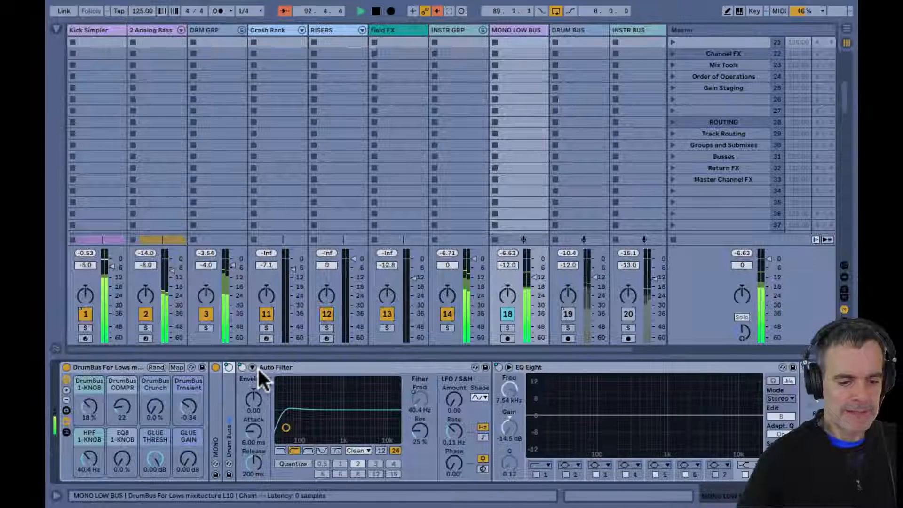
click(286, 370)
double_click(299, 369)
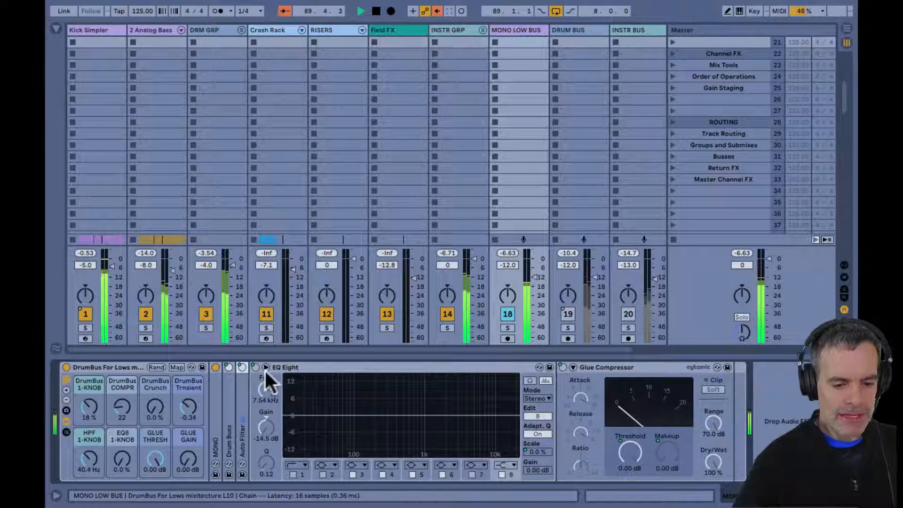
- Raise the EQ8 1-KNOB macro to 100 % while watching the enlarged EQ Eight curve, and collapse the EQ display
click(134, 367)
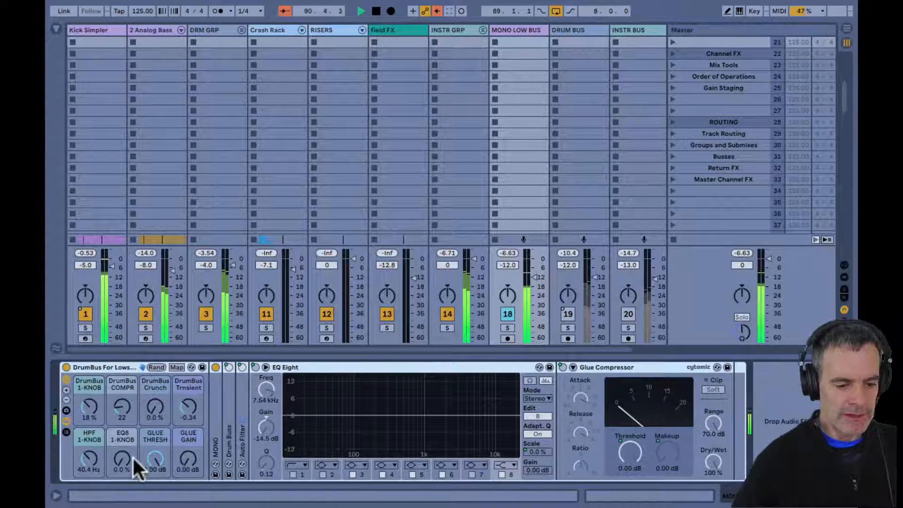
mouse_move(120, 459)
mouse_down()
mouse_move(120, 472)
mouse_move(118, 464)
mouse_up()
double_click(357, 399)
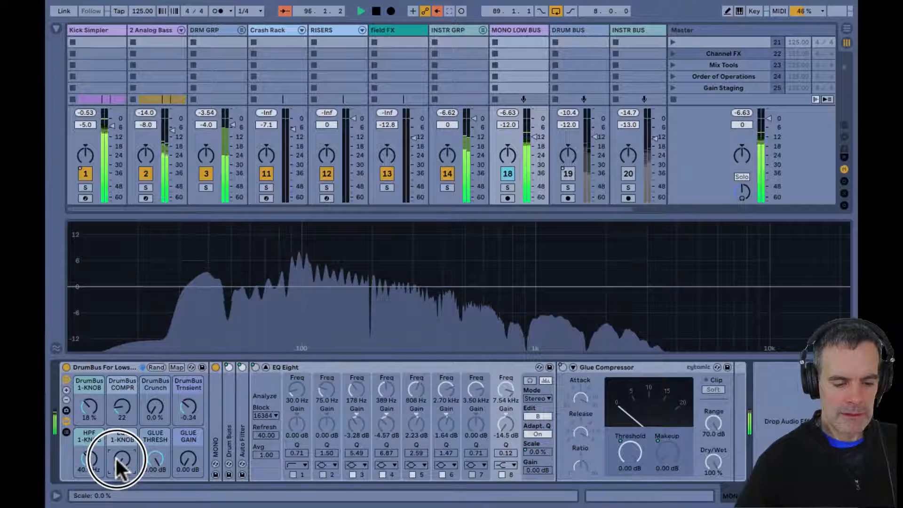
drag(120, 470, 116, 468)
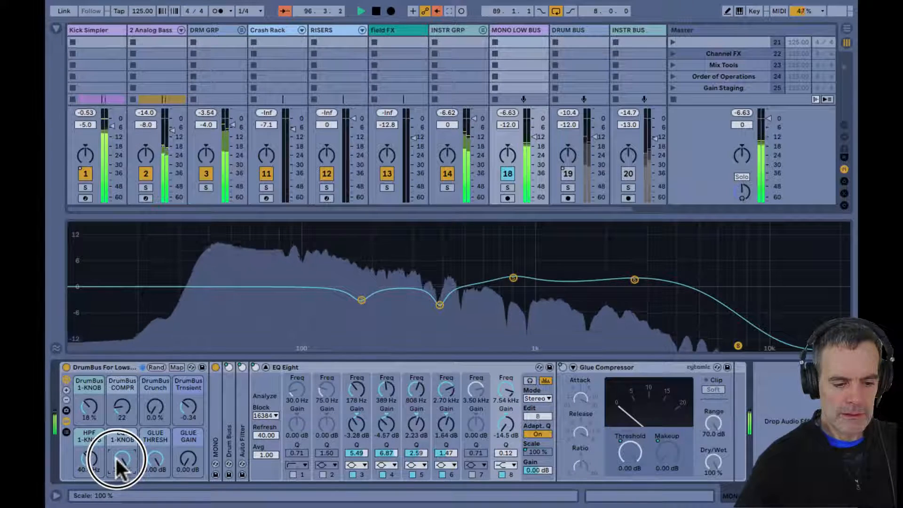
double_click(296, 368)
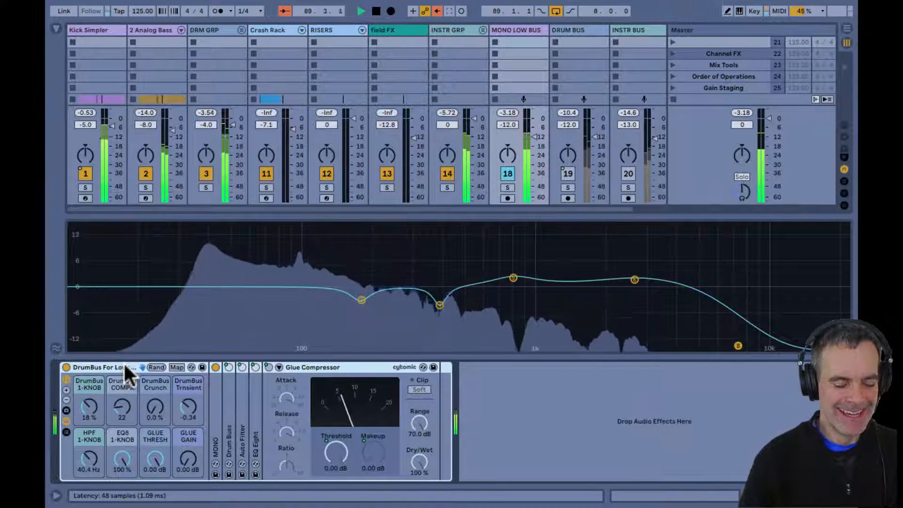
click(273, 244)
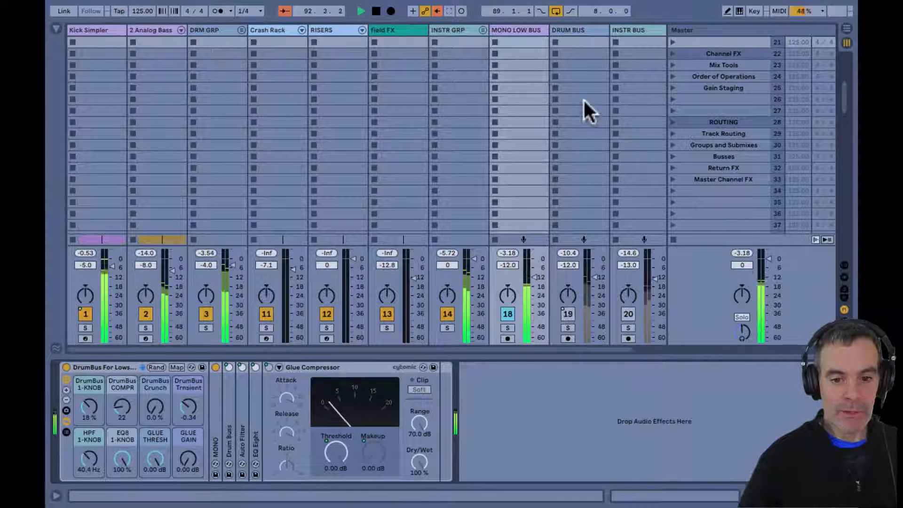
- Unfold the DRM GRP tracks and switch the active parallel bus from MONO LOW BUS to DRUM BUS
click(561, 267)
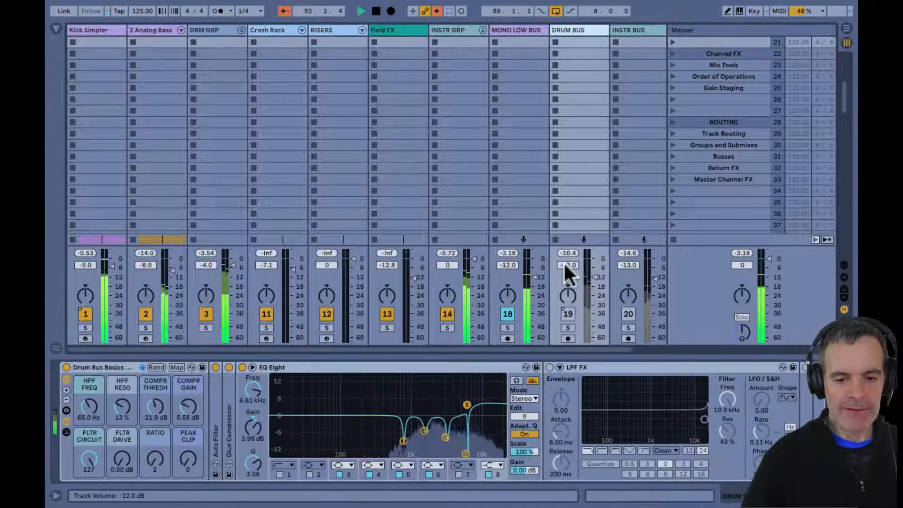
click(240, 29)
scroll(446, 210, right, 10)
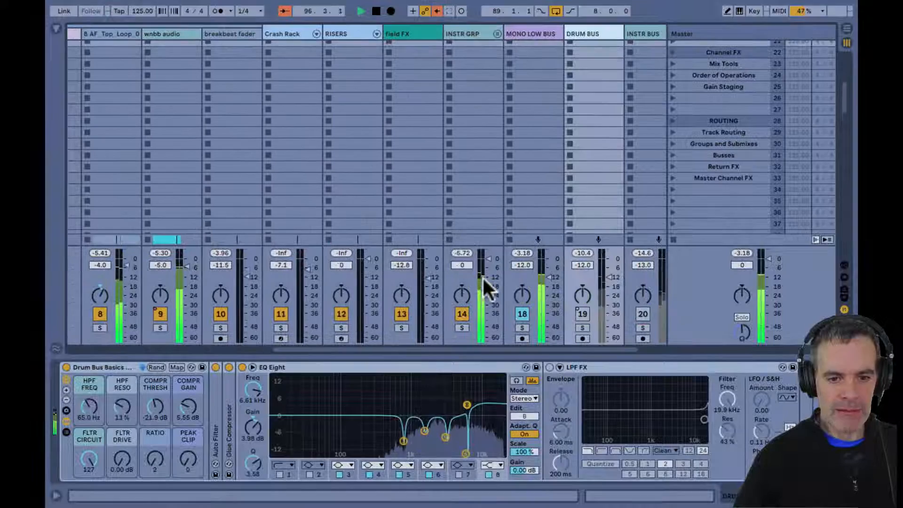
click(518, 315)
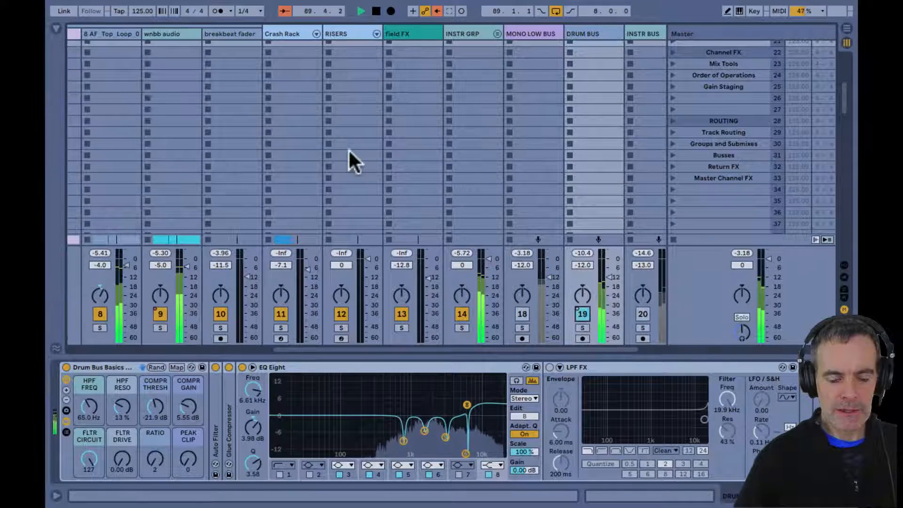
- Check the device chains of DRM GRP and CLICKS, and briefly audition CLICKS in solo
scroll(349, 149, left, 8)
scroll(197, 103, left, 3)
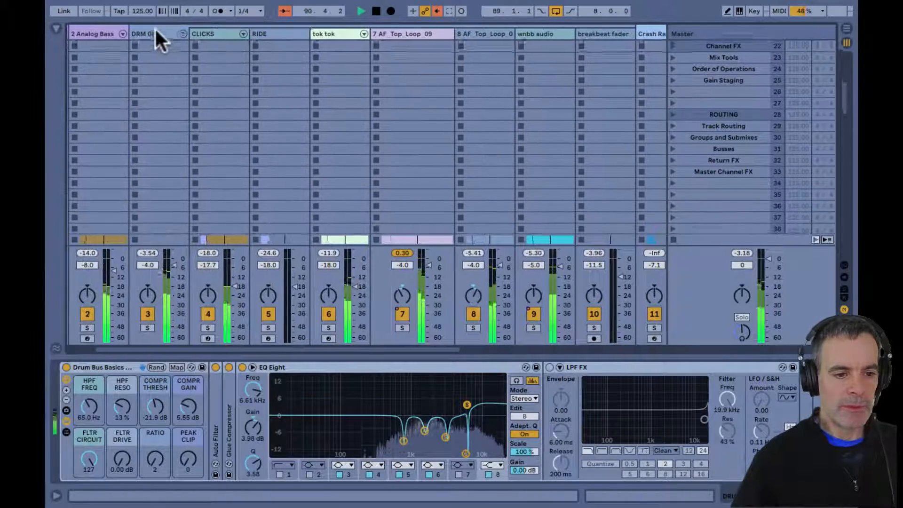
click(157, 32)
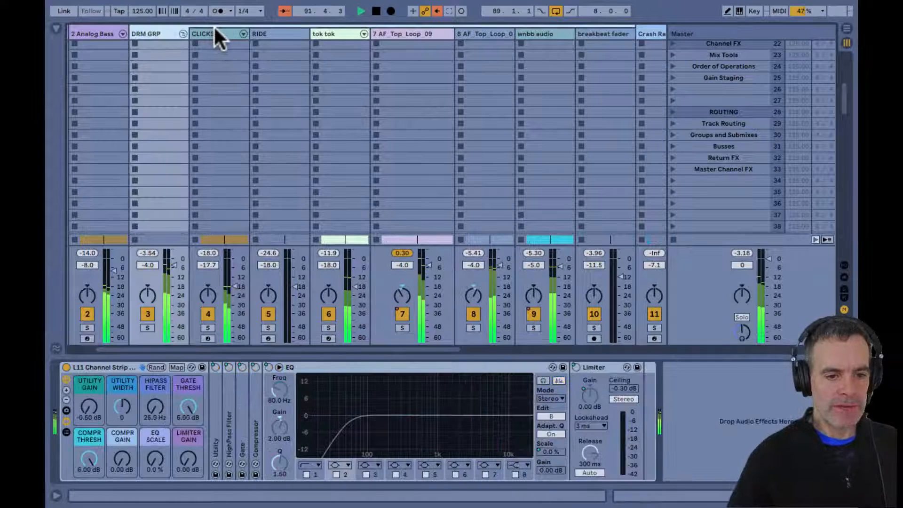
click(215, 31)
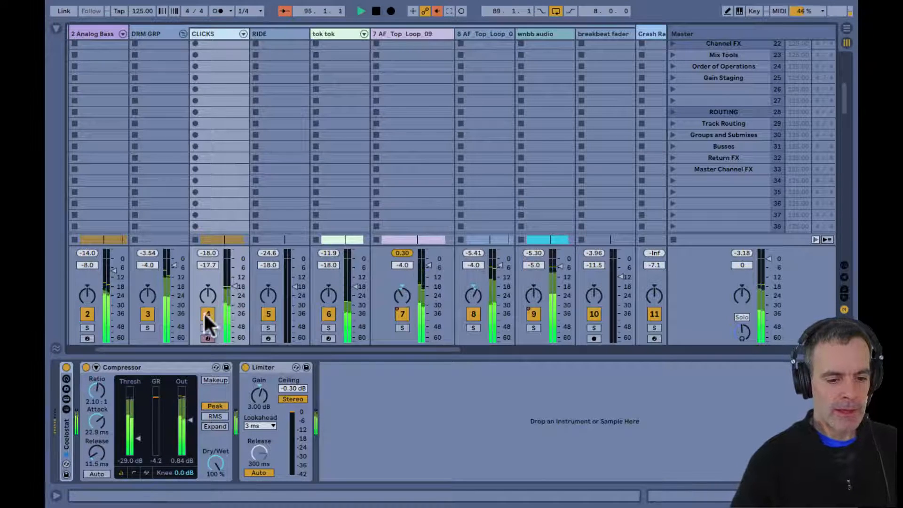
click(208, 328)
click(207, 328)
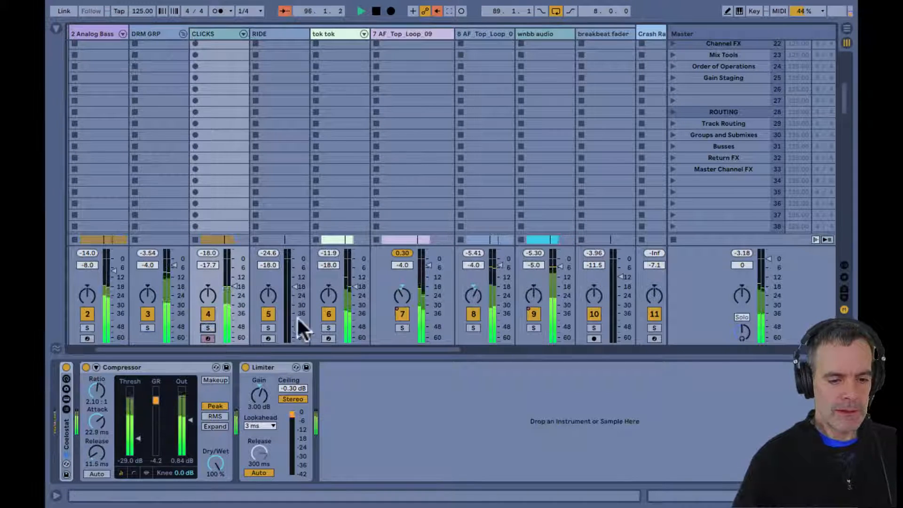
- Deactivate the tok tok, 7 AF_Top_Loop_09, track 8 top loop and wnbb audio tracks in the drum group
click(328, 314)
click(402, 314)
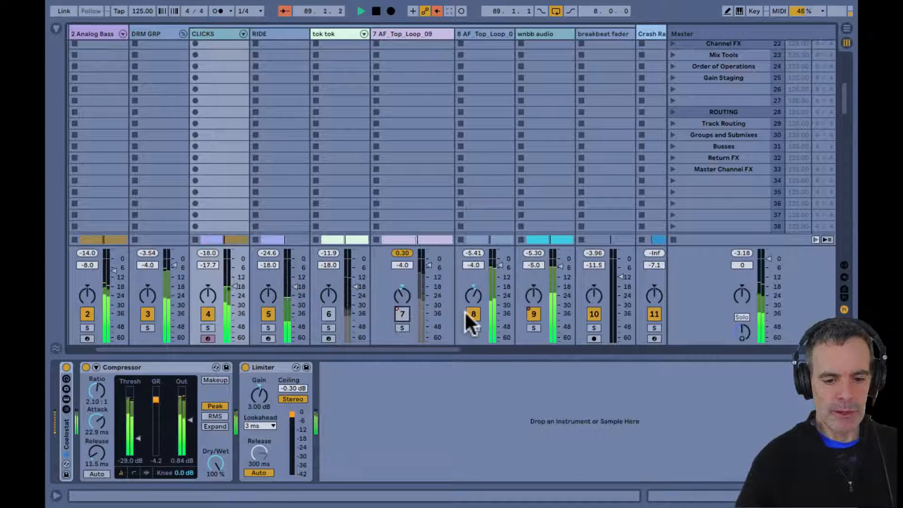
click(534, 313)
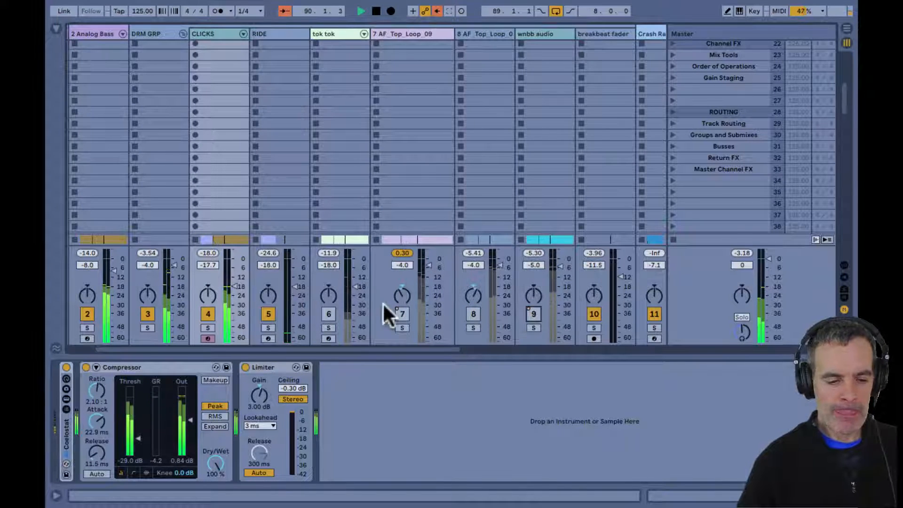
- Reactivate tok tok and bring its volume up from silence to -19.3 dB against the clicks
click(328, 314)
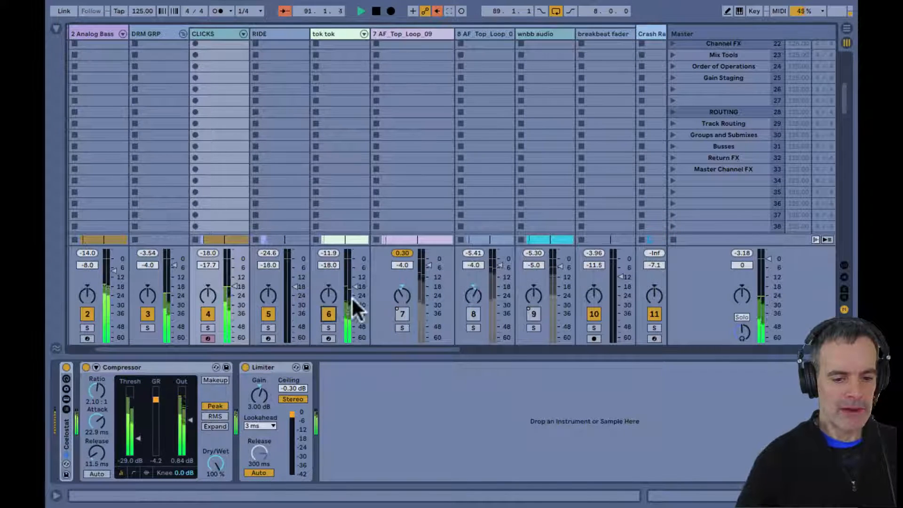
drag(355, 286, 355, 287)
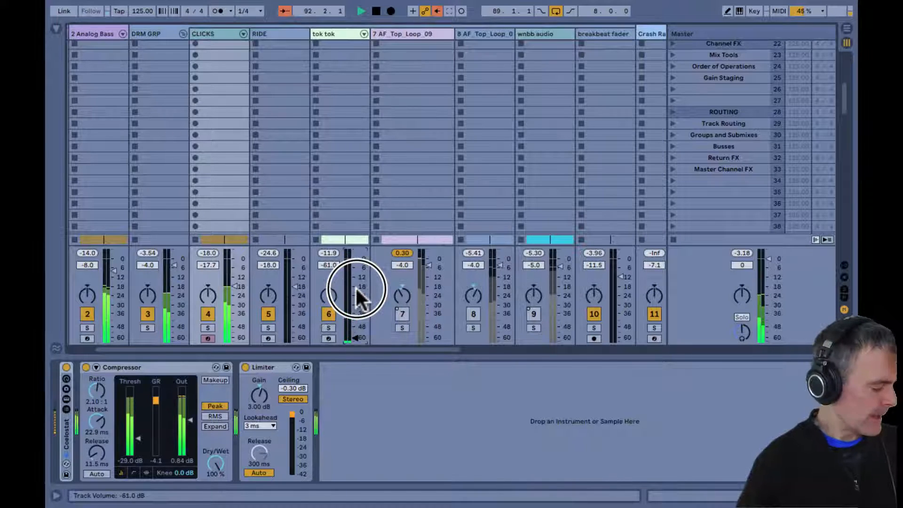
key(Up)
key(Up)
key(Up)
key(Up)
key(Up)
key(Up)
key(Up)
key(Up)
key(Up)
key(Up)
key(Up)
drag(354, 286, 355, 286)
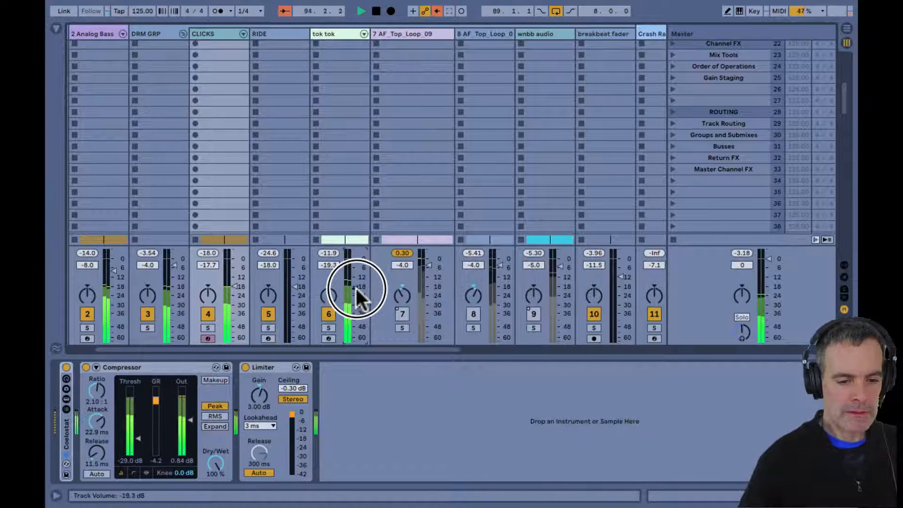
- Reactivate 7 AF_Top_Loop_09 at a volume of -6.7 dB, and audition it and tok tok in solo
drag(428, 285, 427, 267)
click(398, 313)
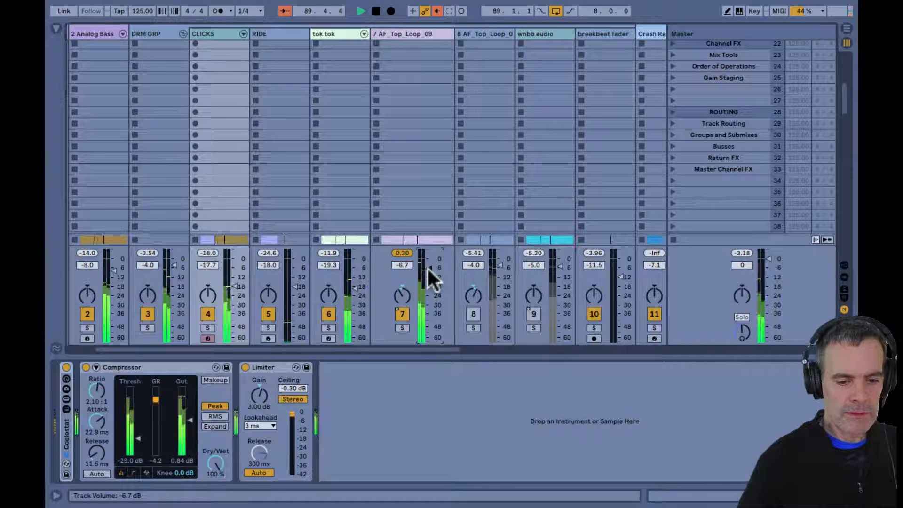
click(396, 329)
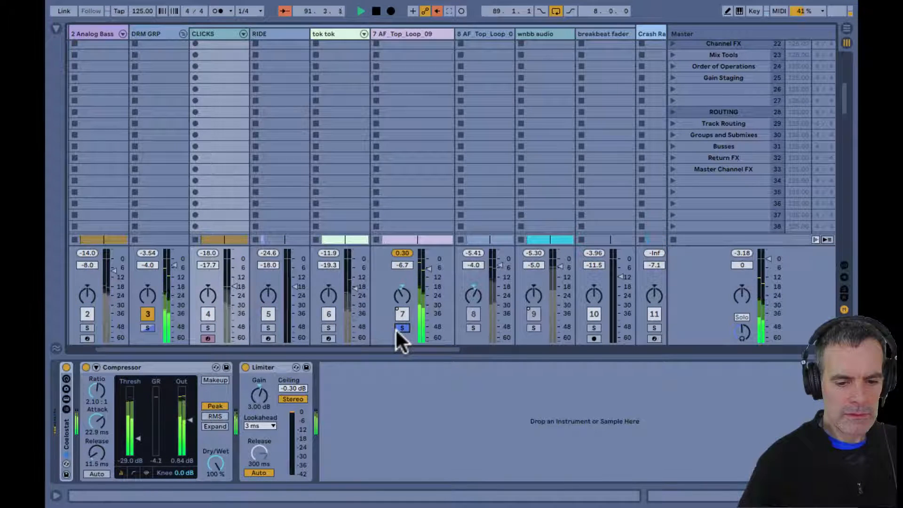
click(324, 328)
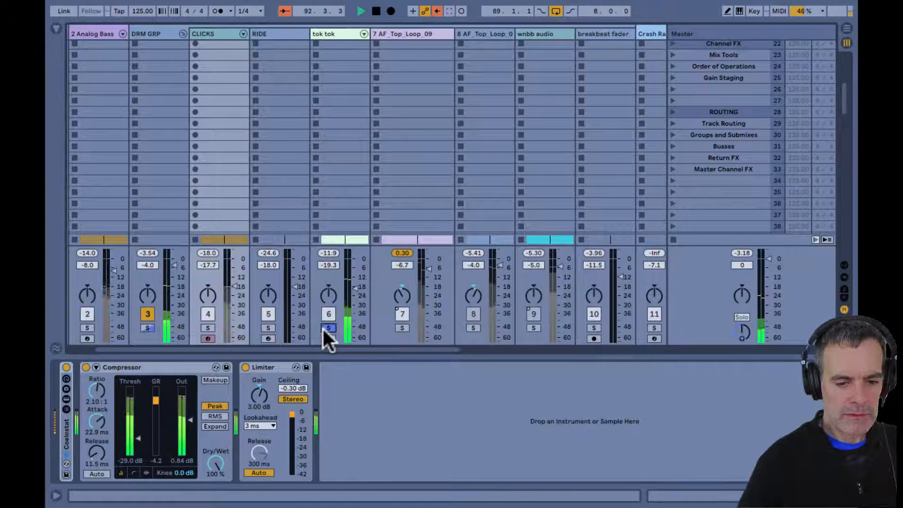
click(324, 328)
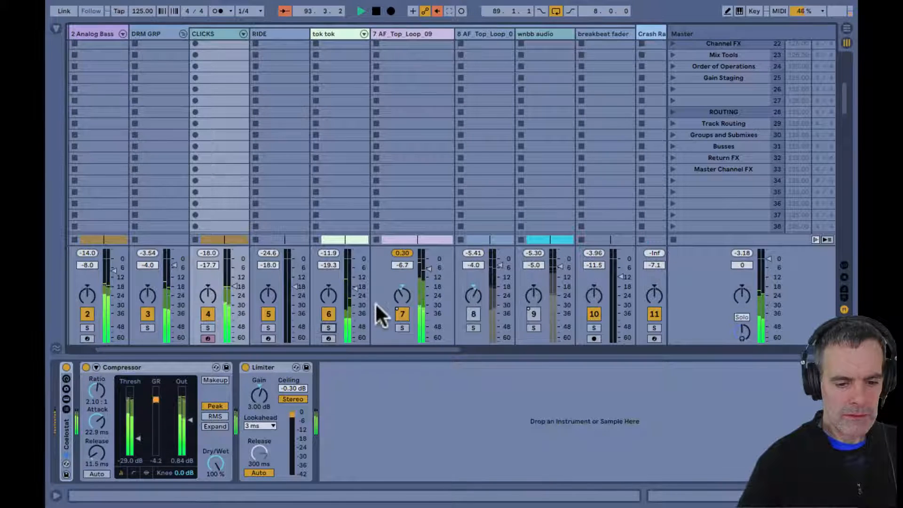
- Reactivate the track 8 top loop and wnbb audio, and check the device chains of DRM GRP and wnbb audio
click(474, 314)
click(533, 314)
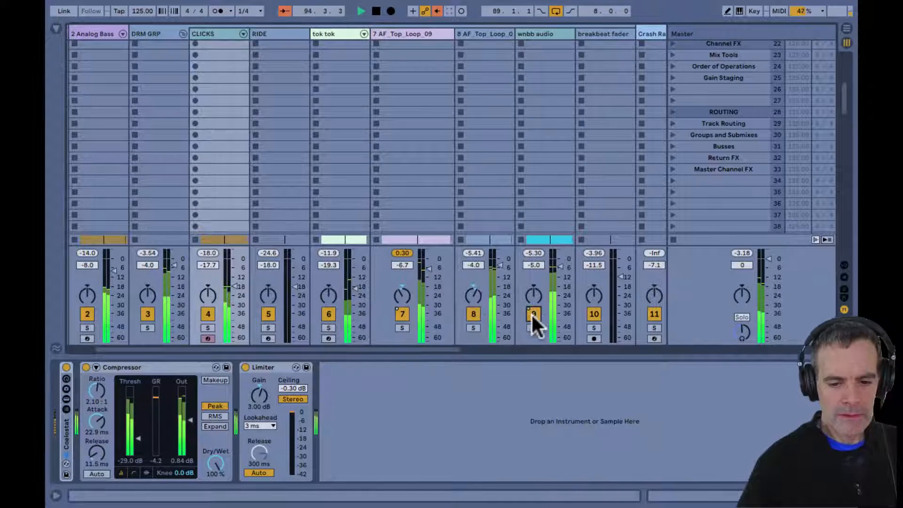
click(155, 35)
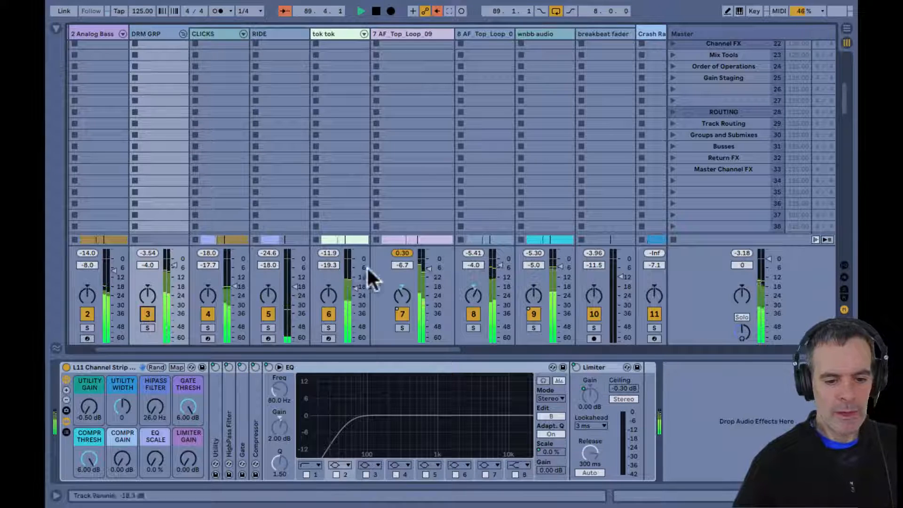
scroll(399, 291, right, 3)
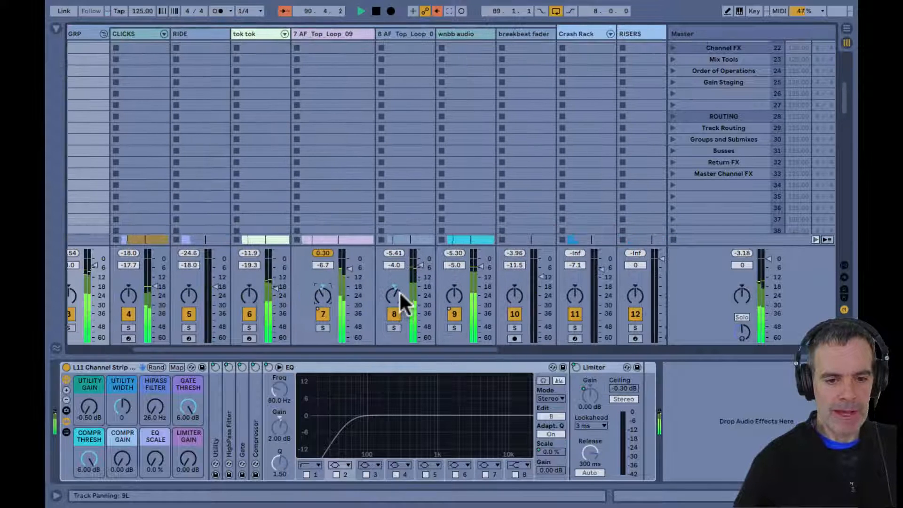
click(476, 41)
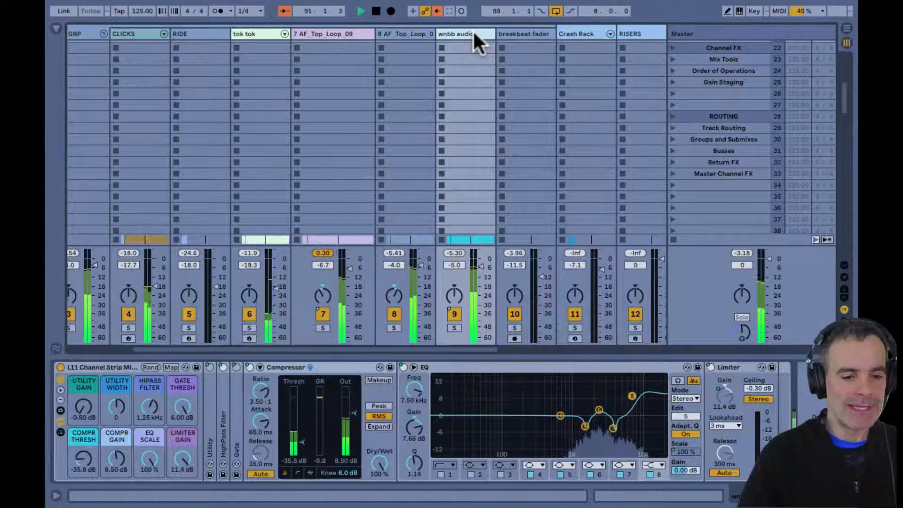
- Fold the DRM GRP group and inspect the L11 Channel Strip rack in its device chain
scroll(475, 40, left, 3)
scroll(474, 40, down, 2)
click(211, 40)
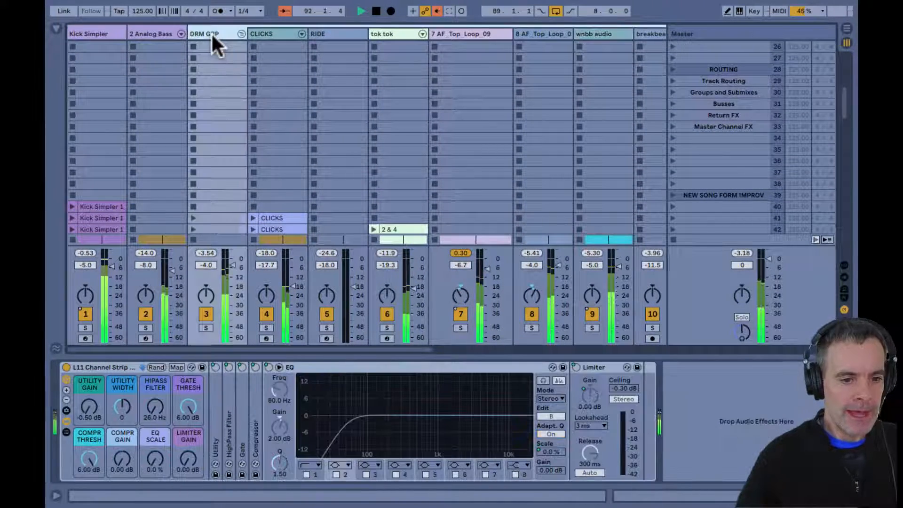
click(112, 367)
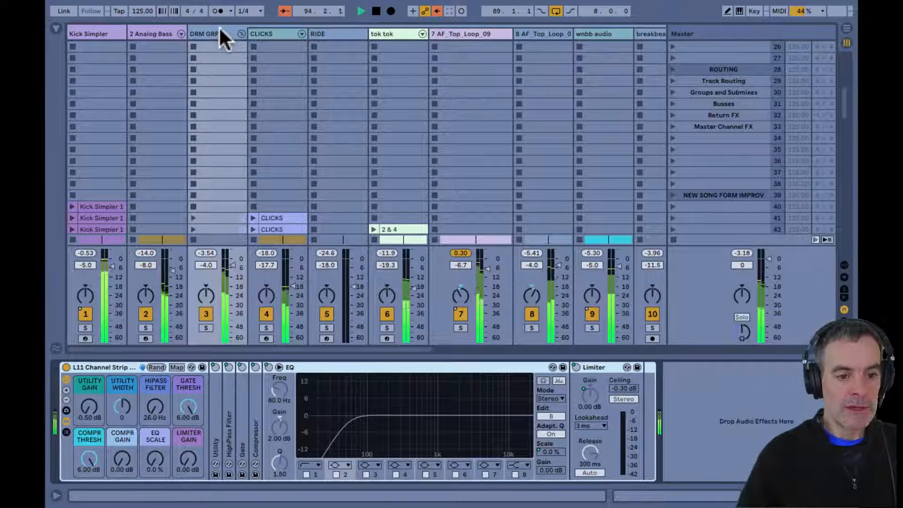
click(240, 34)
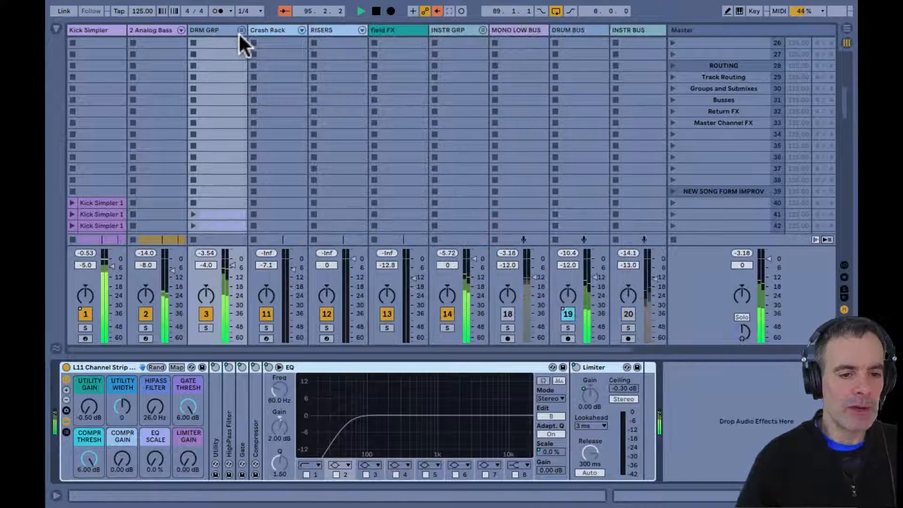
click(208, 29)
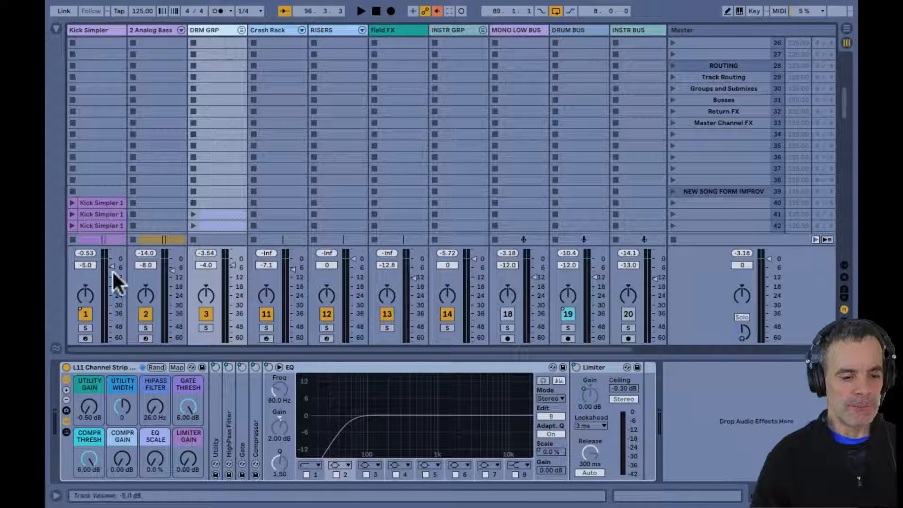
click(103, 366)
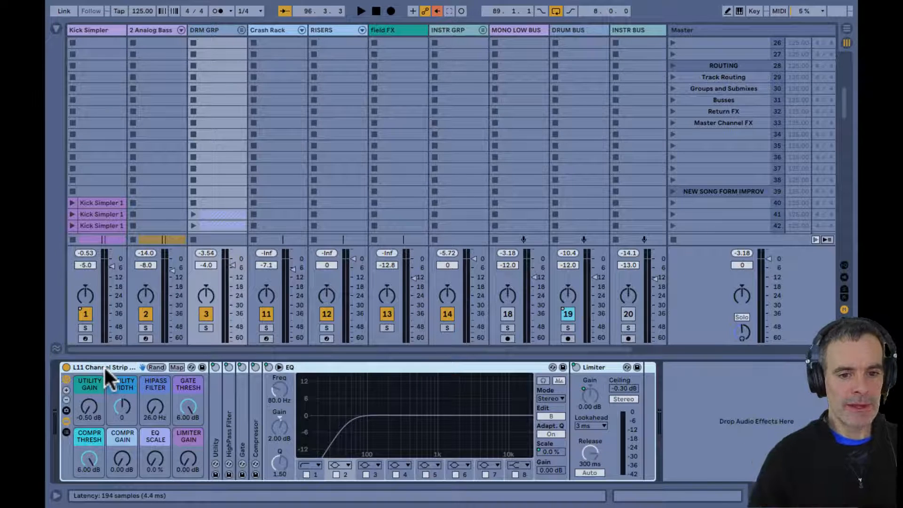
- Play the loop and compare the device chains of DRM GRP, Crash Rack, RISERS and DRUM BUS
click(575, 33)
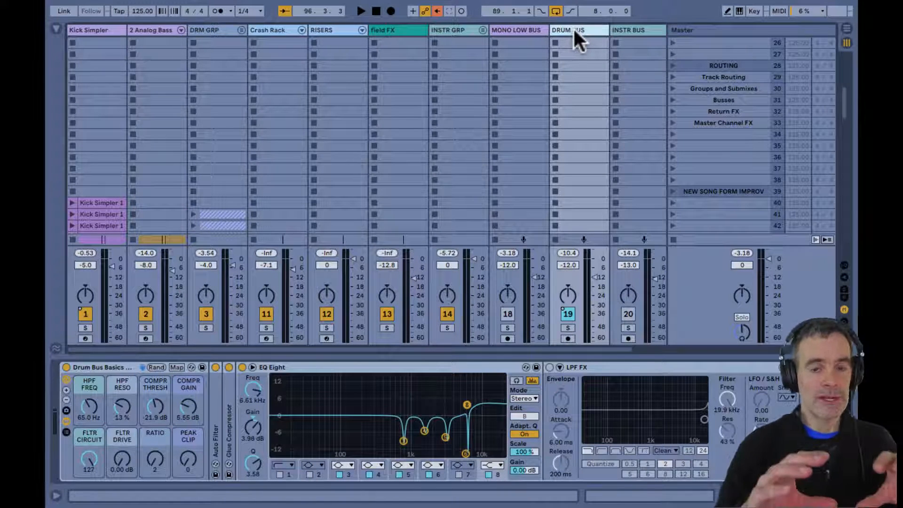
key(space)
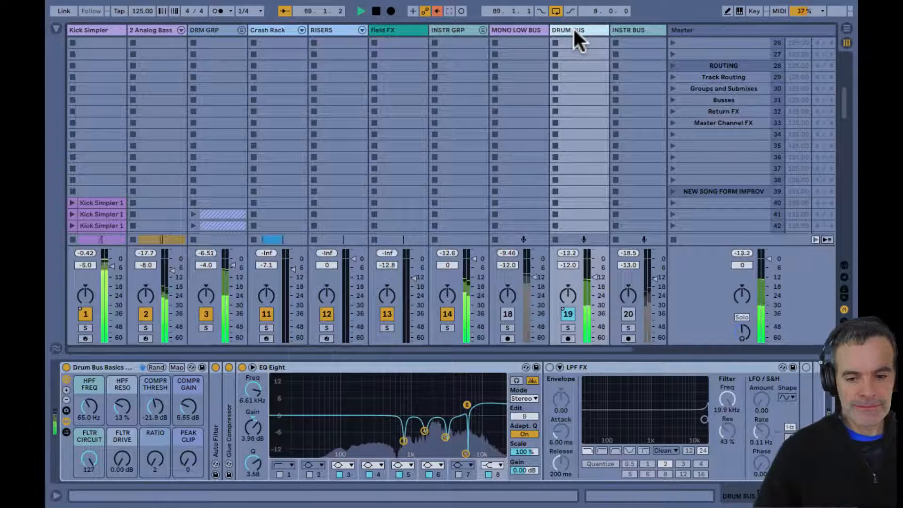
click(222, 29)
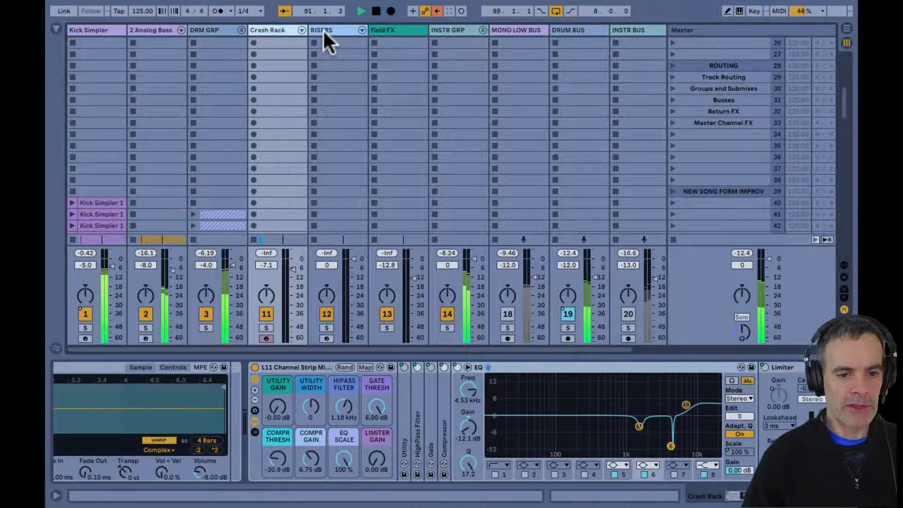
click(323, 30)
click(571, 31)
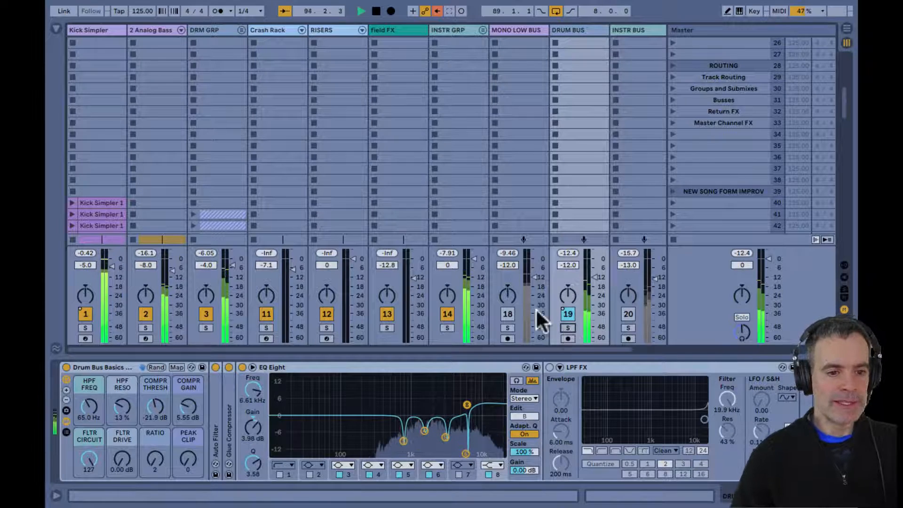
click(223, 29)
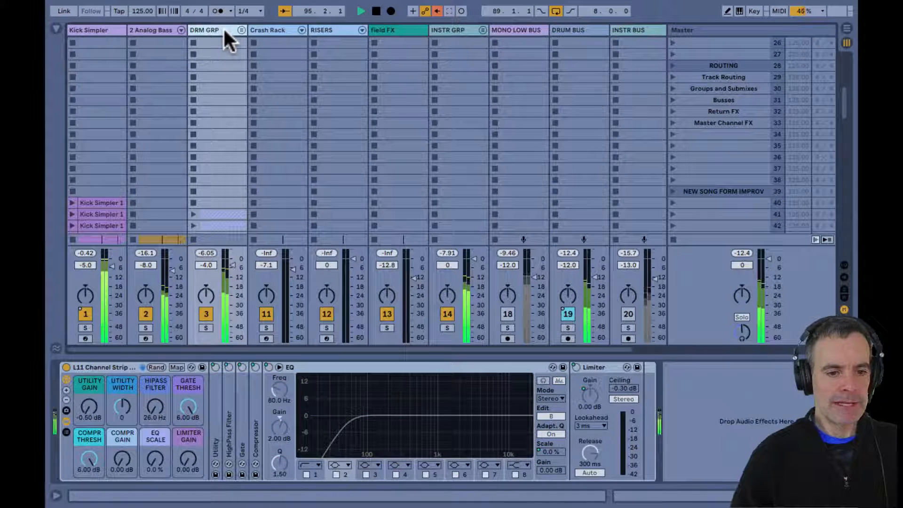
key(Right)
key(Right)
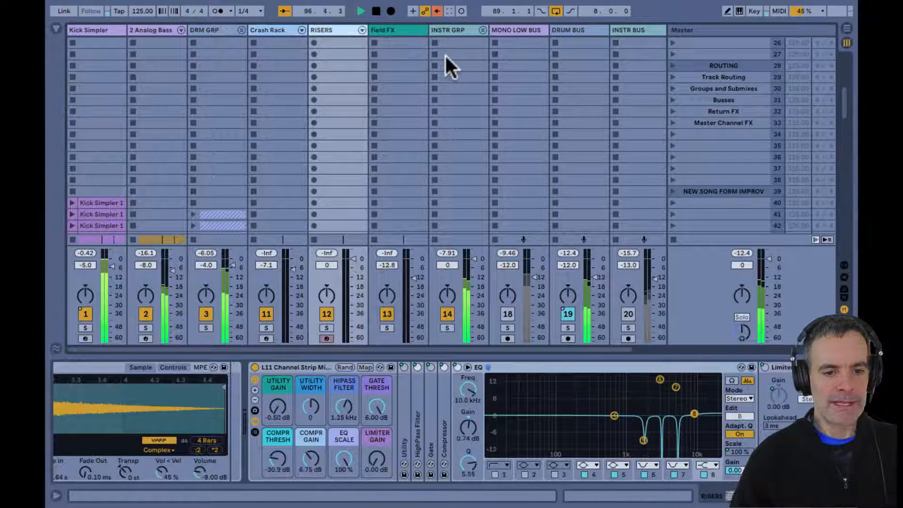
key(Right)
click(576, 29)
- Select the REV CRASH clip of Crash Rack in the arrangement, and return to the session mixer
key(Tab)
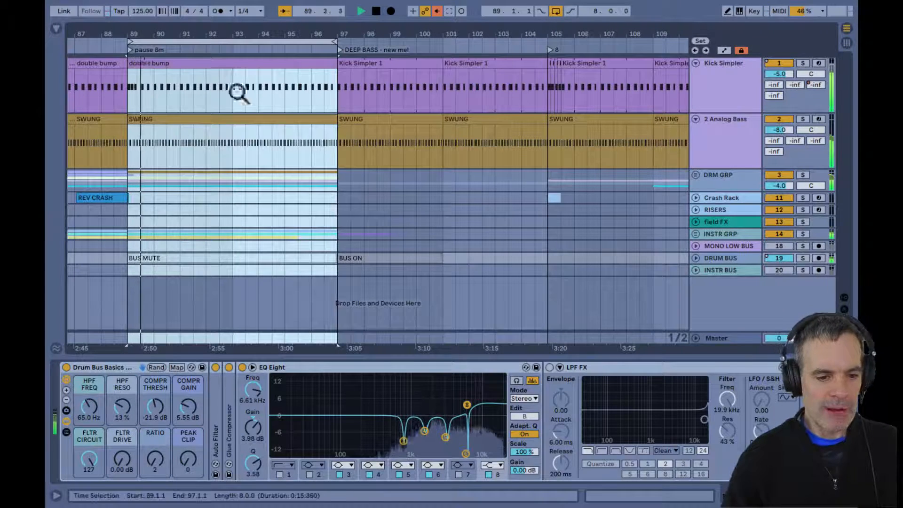
click(101, 197)
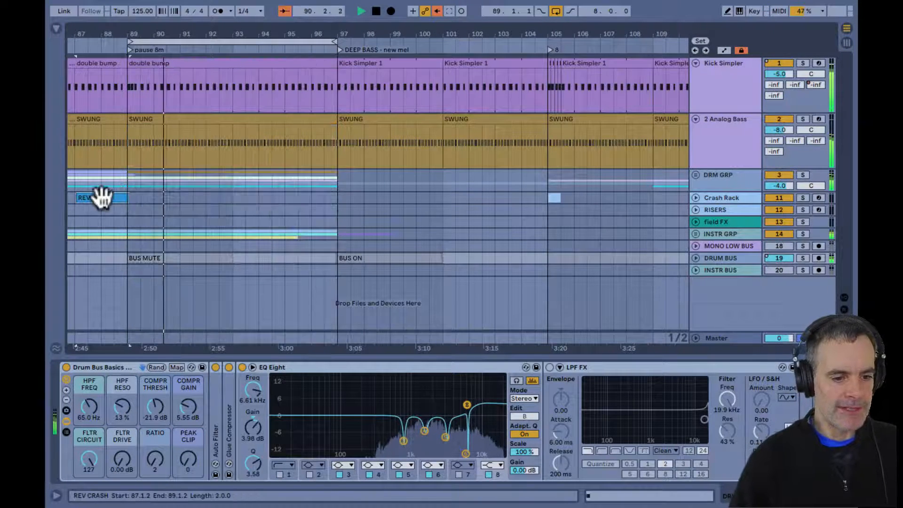
key(Tab)
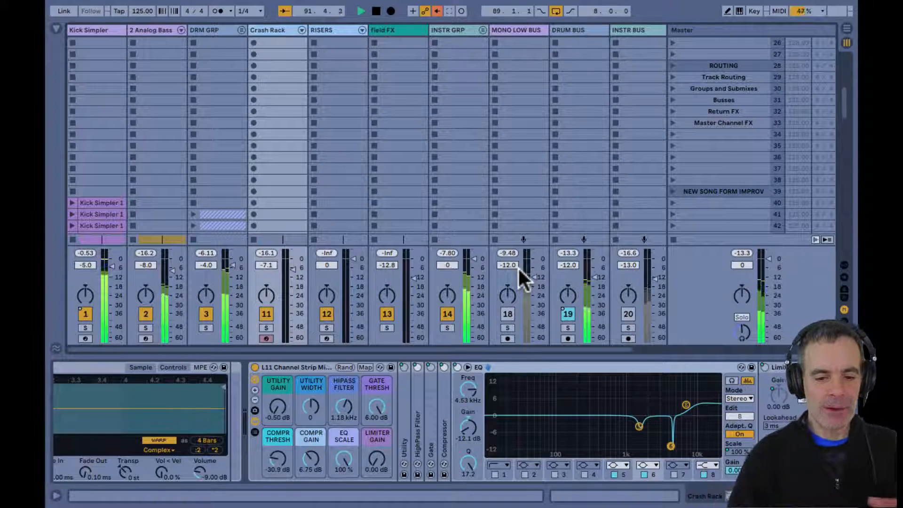
- Examine the Glue Compressor on DRUM BUS unfolded, and compare the bus with EQ Eight bypassed and active
click(583, 28)
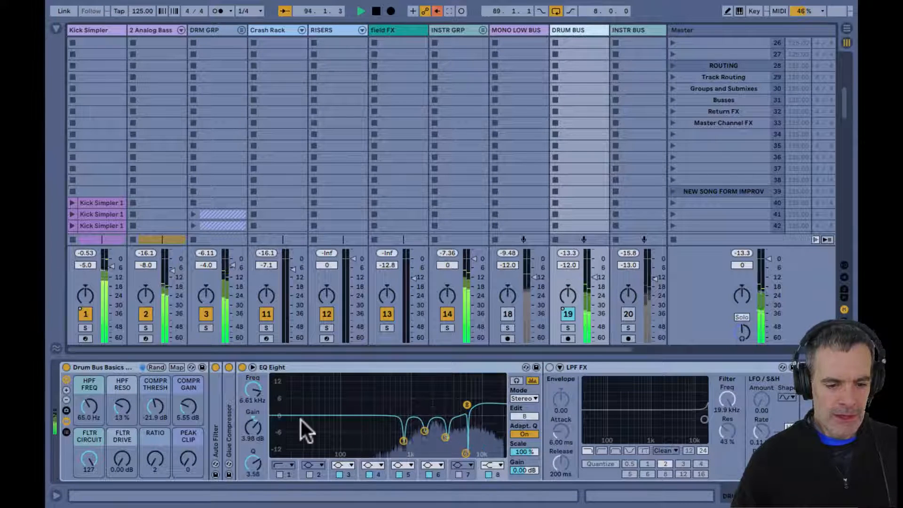
double_click(226, 419)
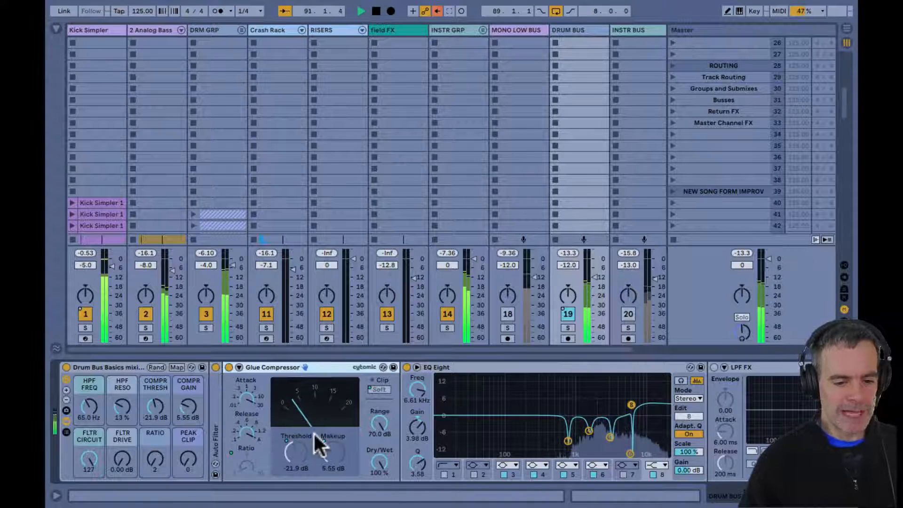
click(405, 366)
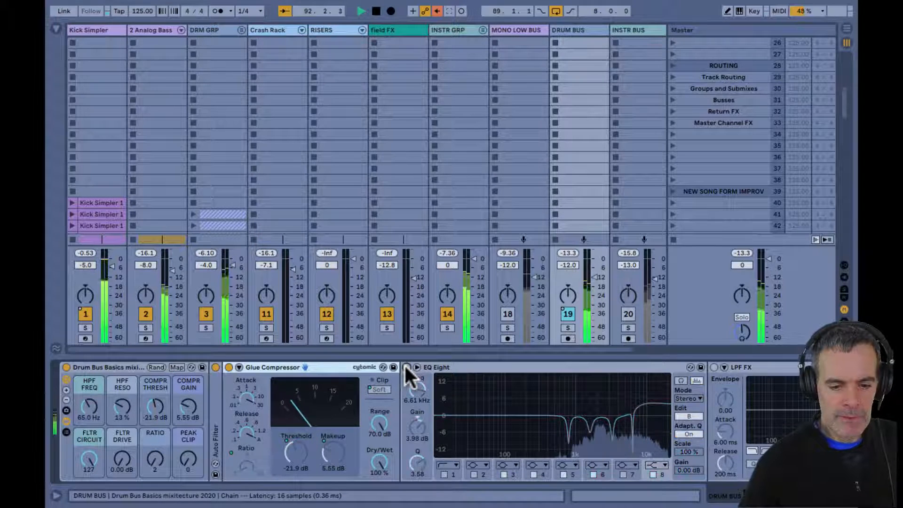
click(405, 366)
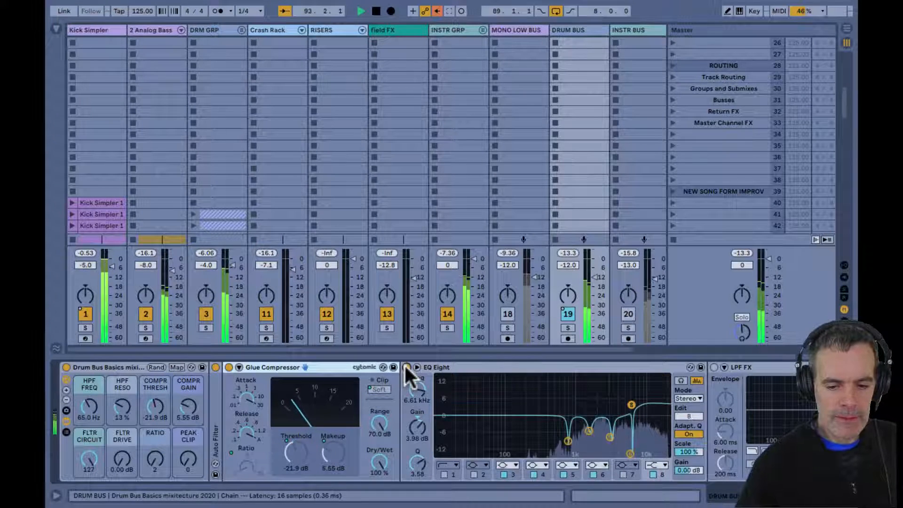
double_click(348, 366)
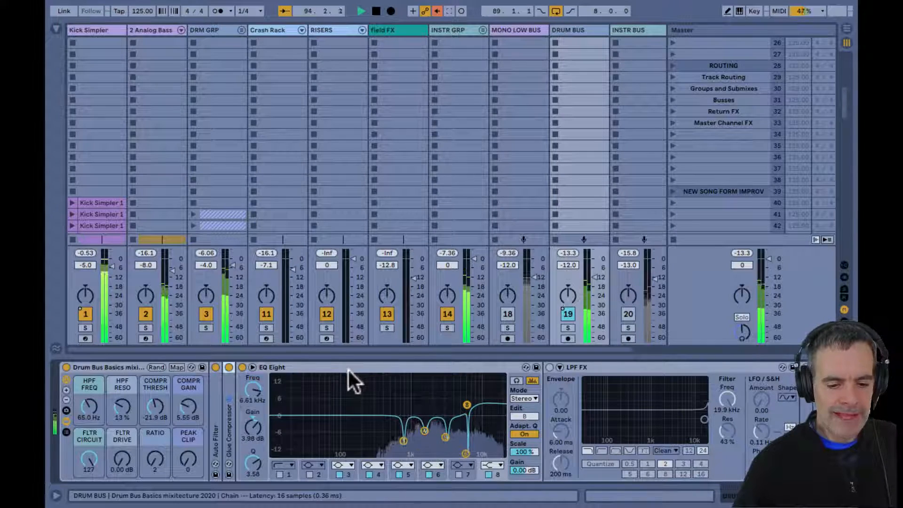
- Examine the DRUM BUS EQ Eight curve in the enlarged display while toggling the EQ off and on
double_click(348, 388)
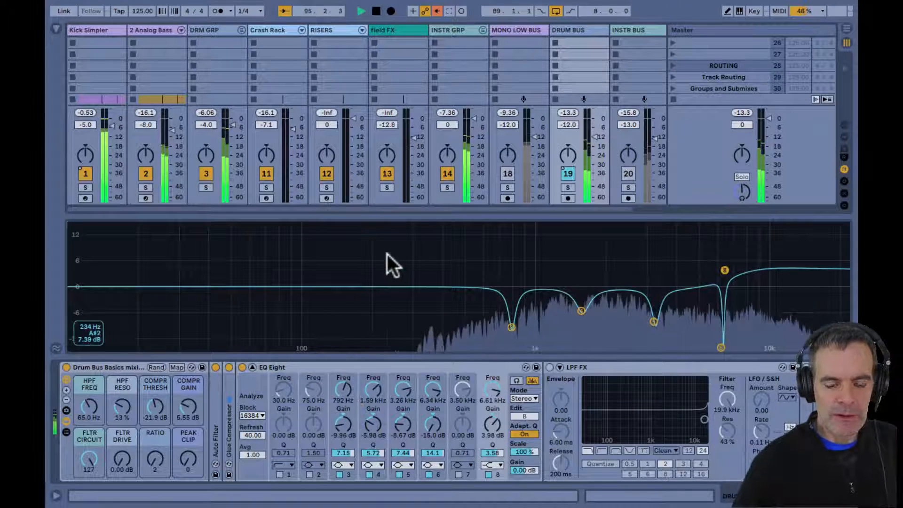
click(242, 366)
click(242, 366)
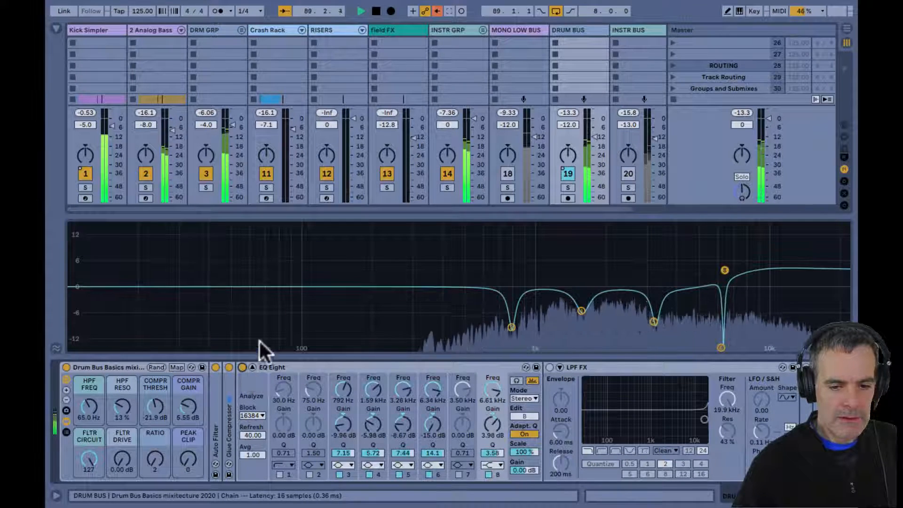
click(383, 255)
double_click(383, 255)
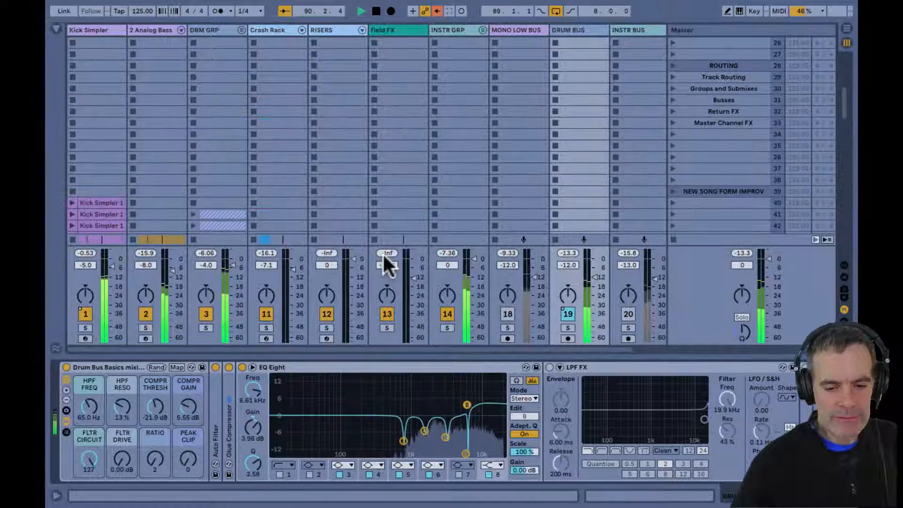
- Enable LPF FX on DRUM BUS with its frequency at 19.9 kHz, and reactivate MONO LOW BUS and INSTR BUS
scroll(445, 392, right, 3)
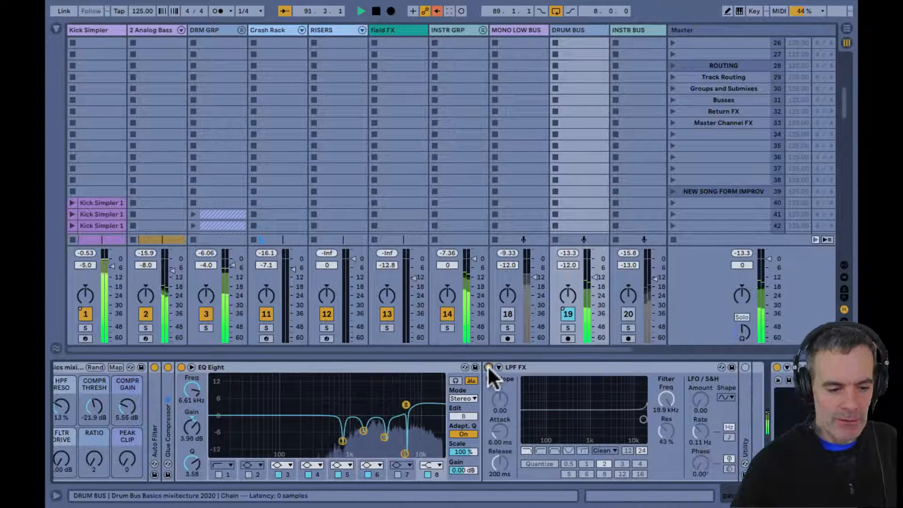
scroll(399, 421, left, 3)
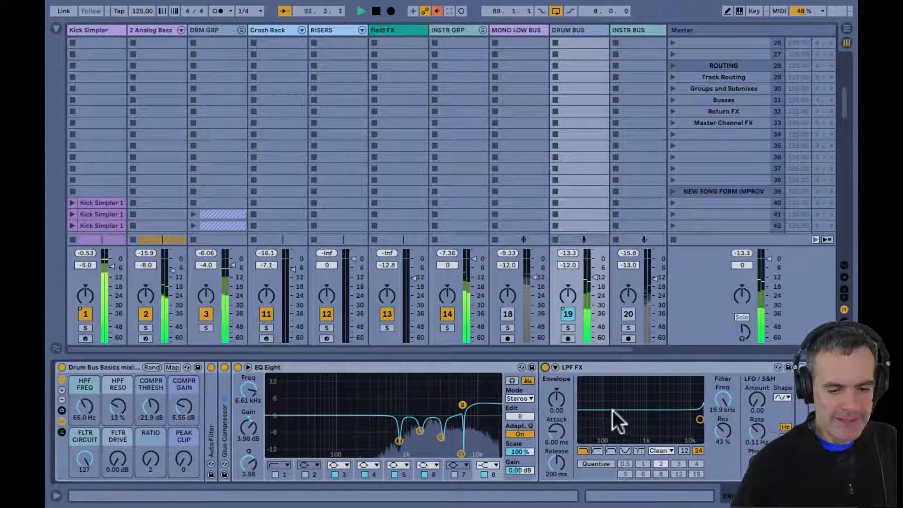
drag(721, 400, 722, 396)
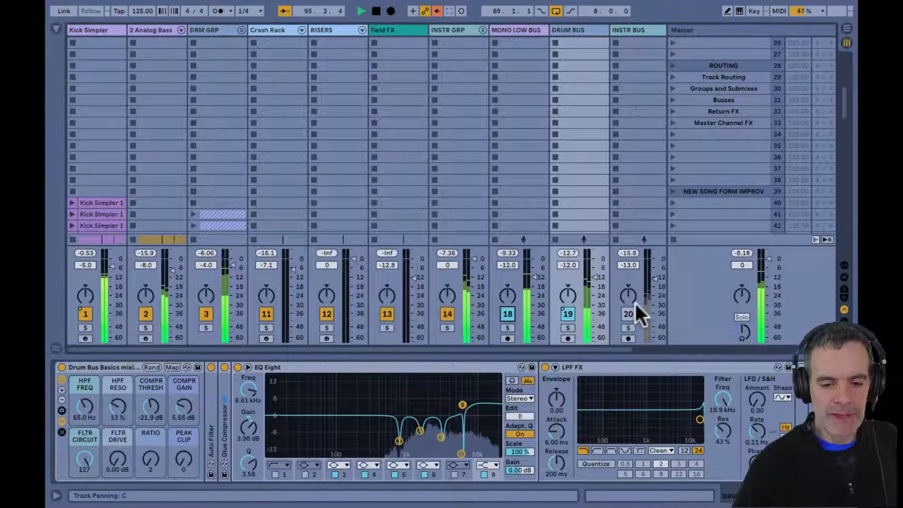
click(628, 314)
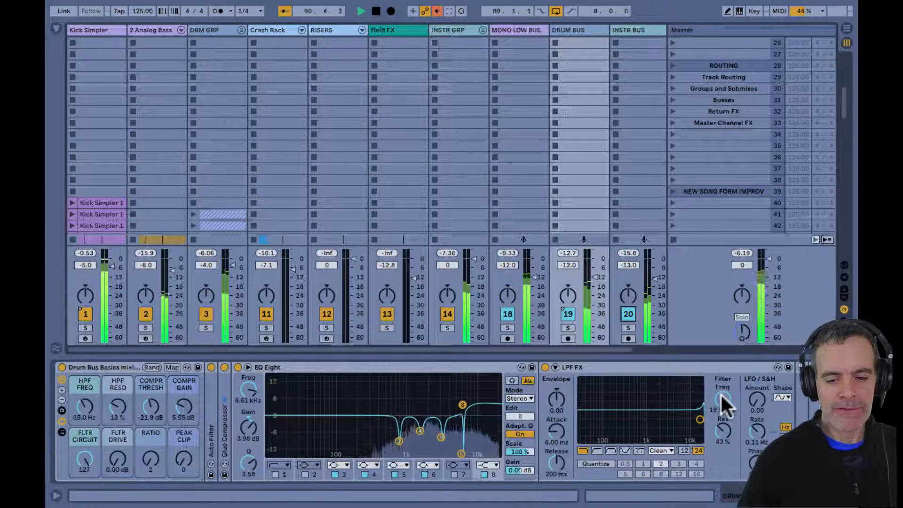
drag(723, 398, 723, 401)
- Set the Wider plug-in on DRUM BUS to 62% while auditioning the bus in solo
scroll(628, 375, right, 4)
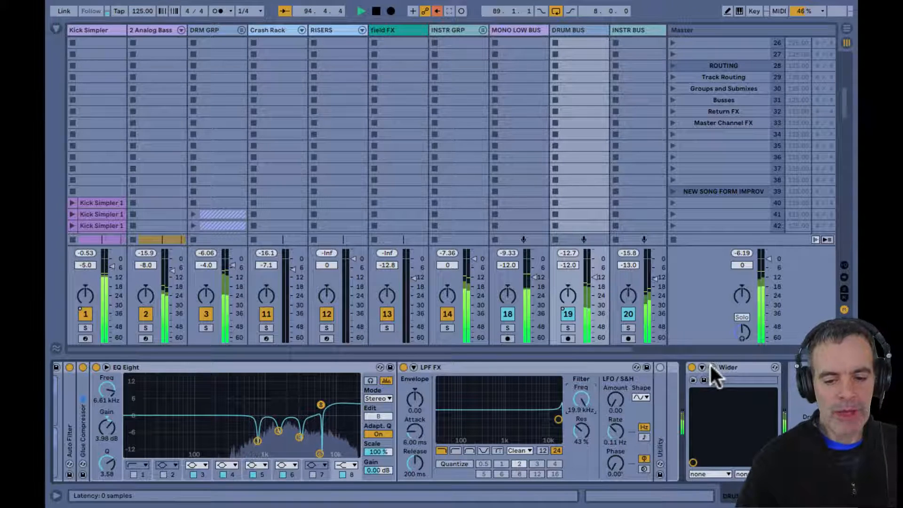
click(710, 366)
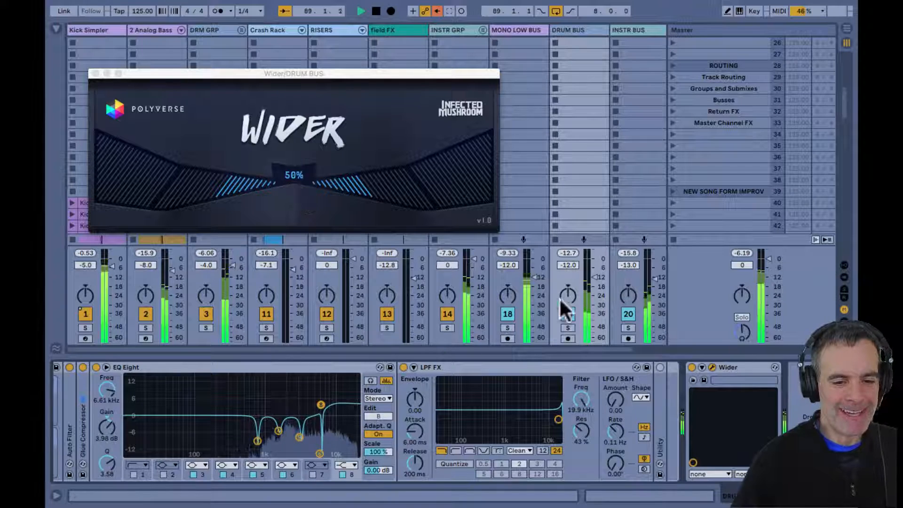
click(568, 328)
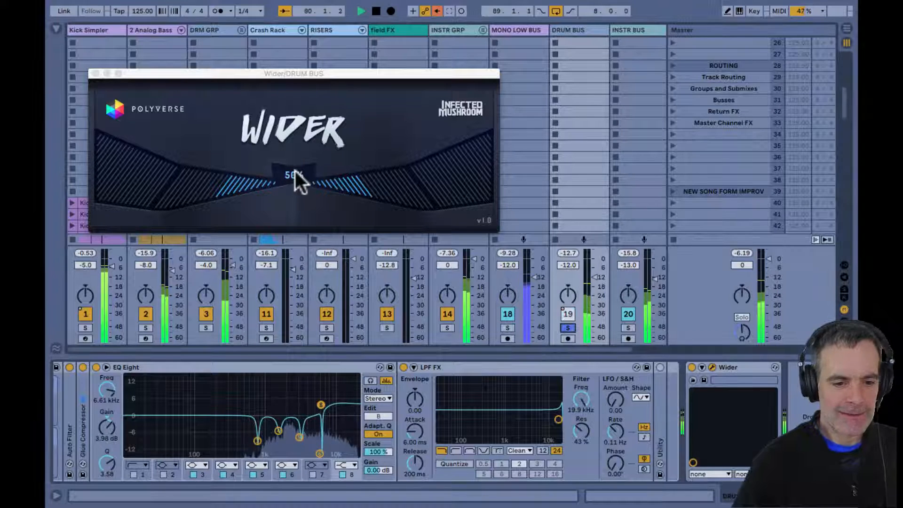
drag(294, 178, 298, 258)
drag(292, 185, 292, 127)
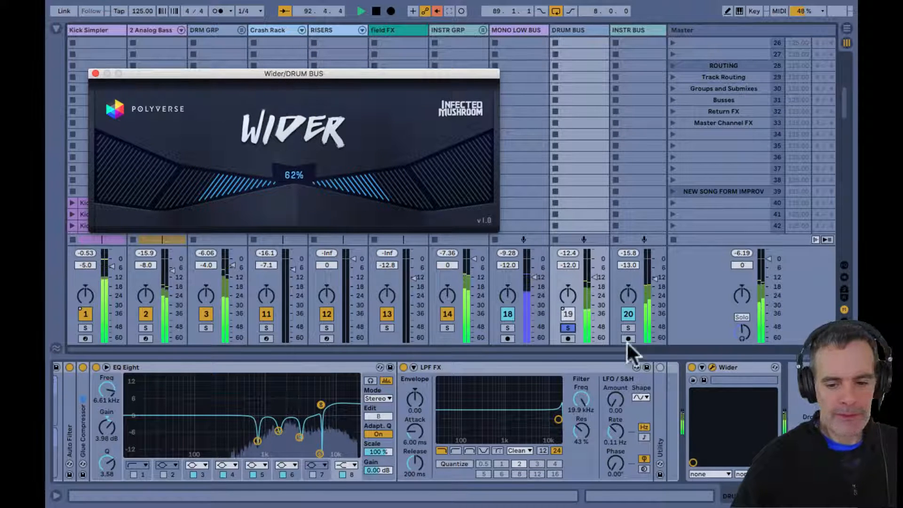
click(713, 368)
click(573, 326)
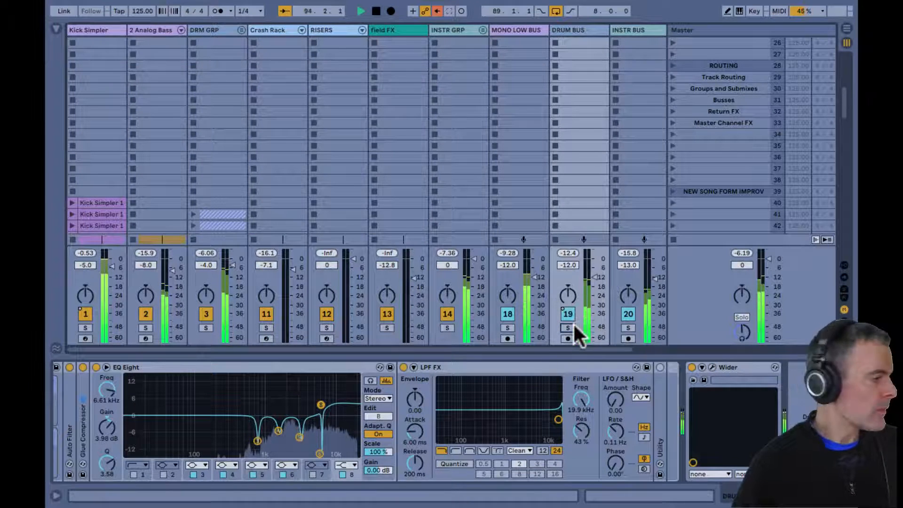
- Stop playback and lower the Crash Rack track volume to -11.5 dB
key(space)
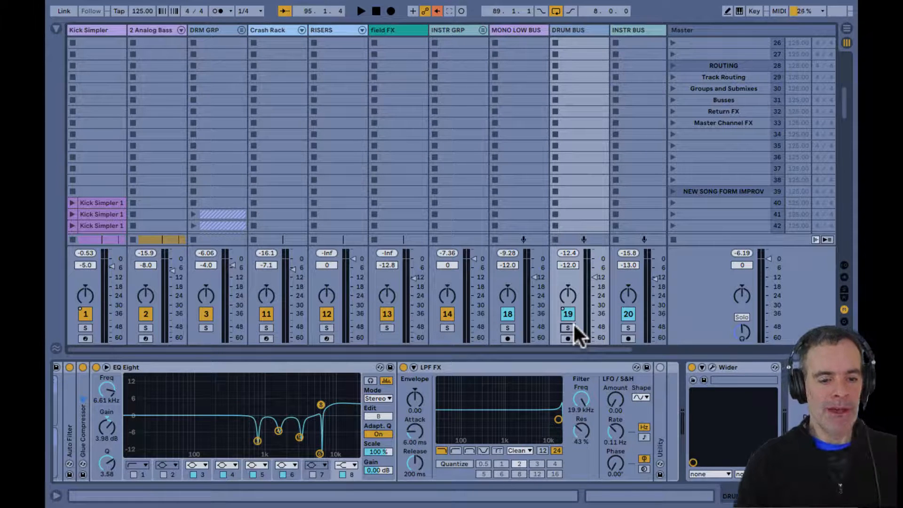
drag(293, 268, 294, 275)
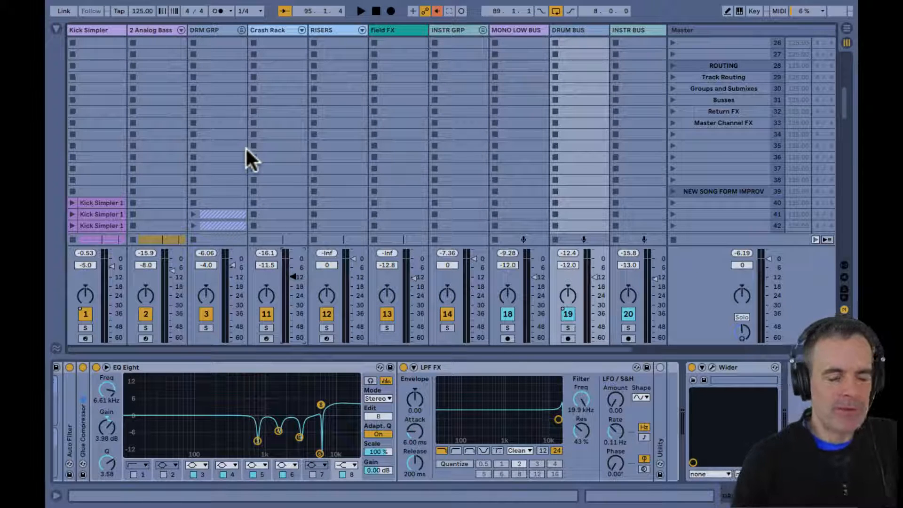
scroll(310, 58, down, 1)
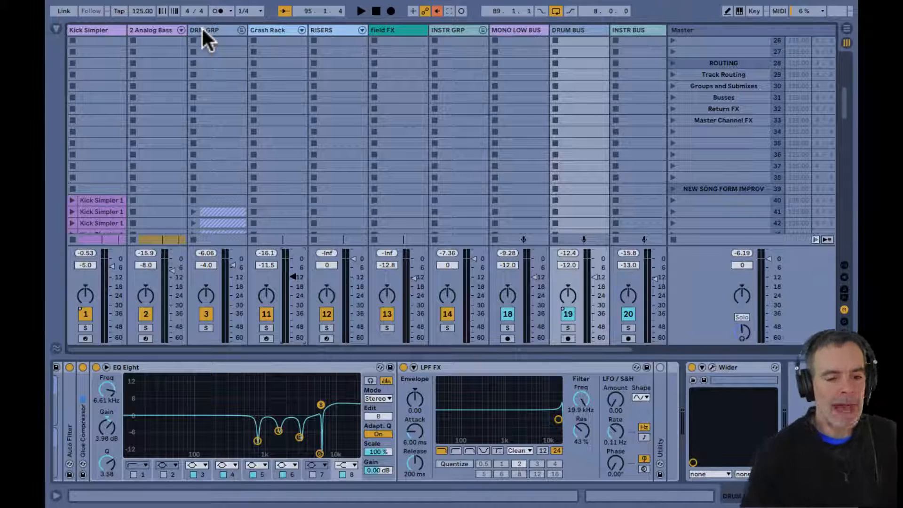
- Compare the looped mix with MONO LOW BUS and INSTR BUS muted and active, leaving DRUM BUS on, with DRM GRP selected
click(202, 30)
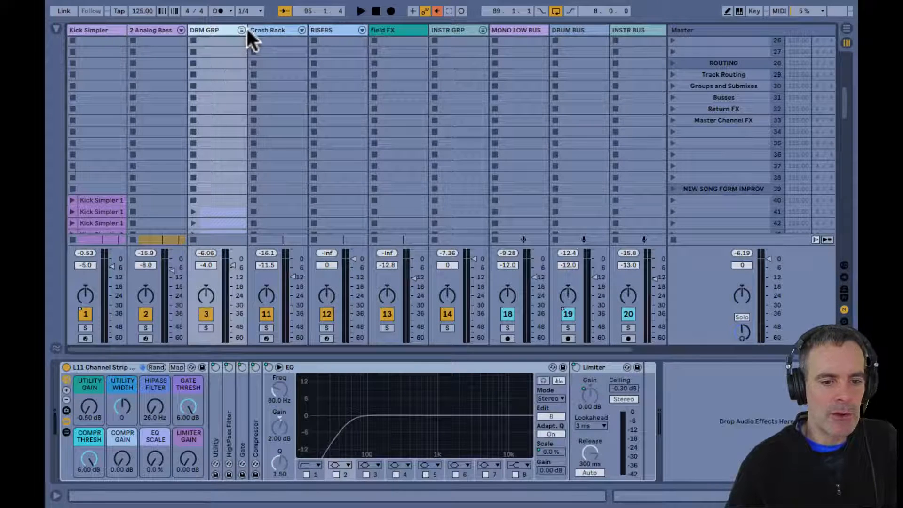
scroll(433, 52, right, 2)
scroll(432, 52, up, 1)
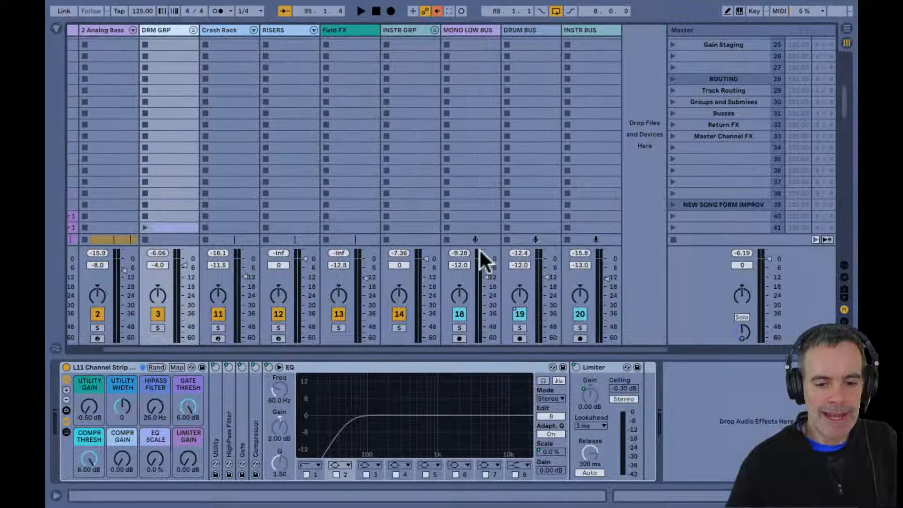
click(457, 314)
click(580, 314)
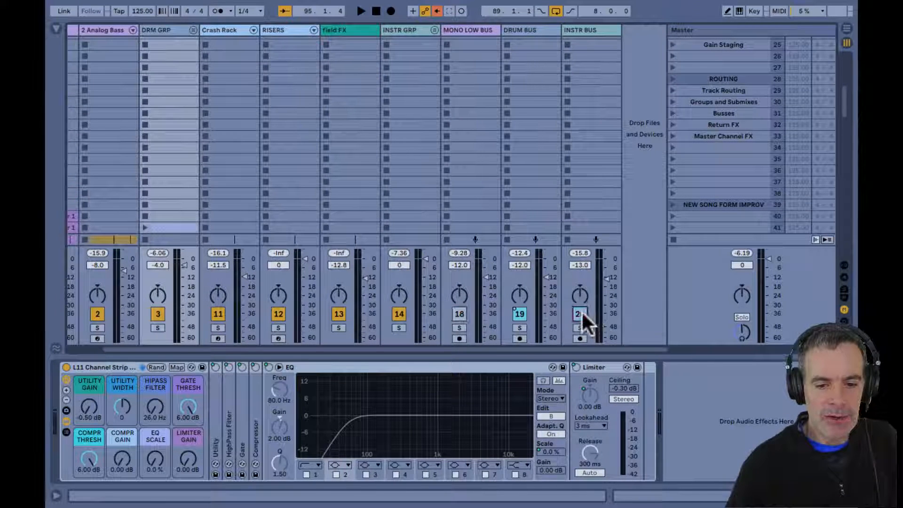
key(space)
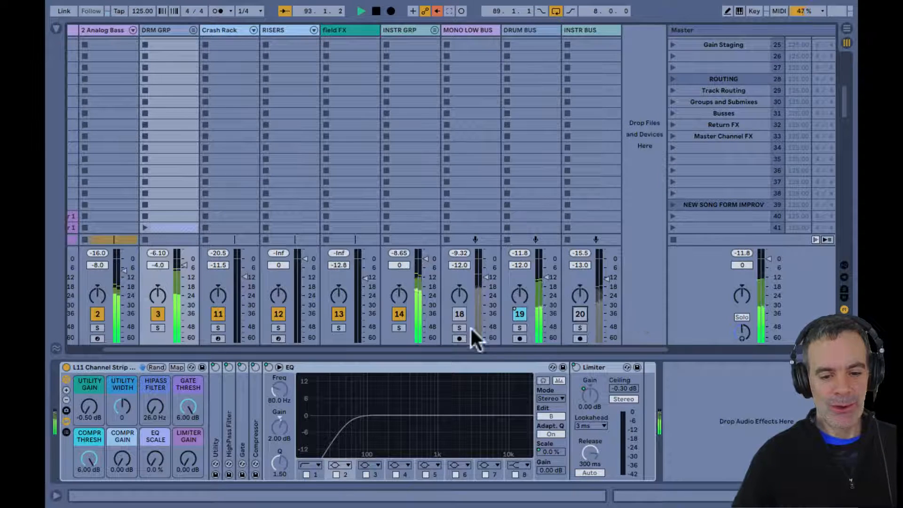
click(460, 314)
click(580, 314)
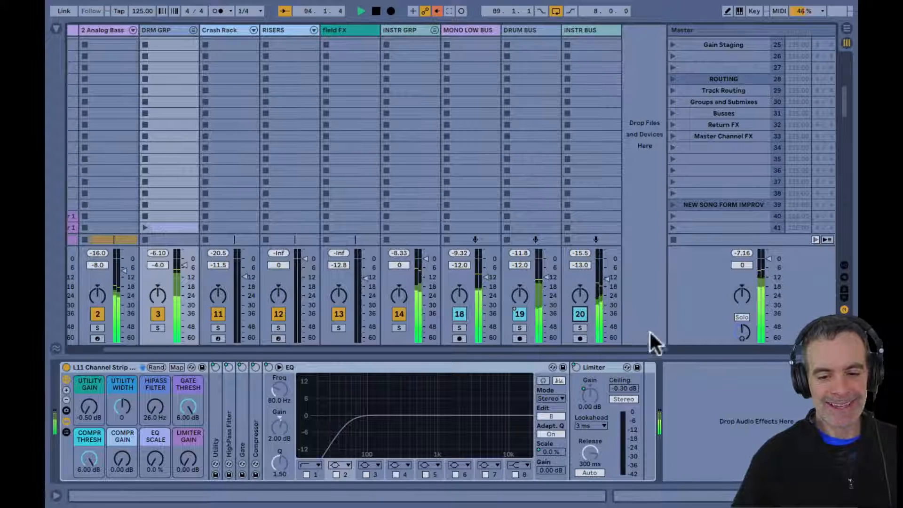
- Return the Master volume to 0 dB and reset its peak level indicator with playback stopped
click(764, 335)
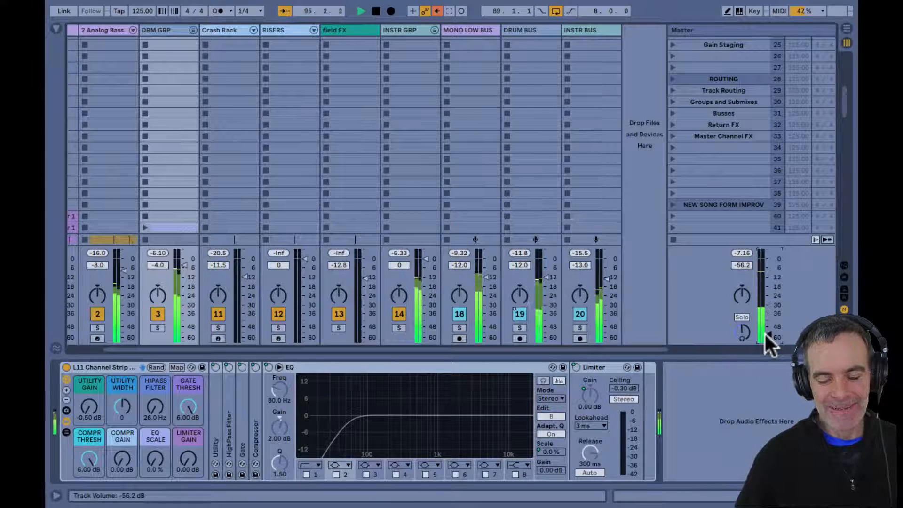
key(Delete)
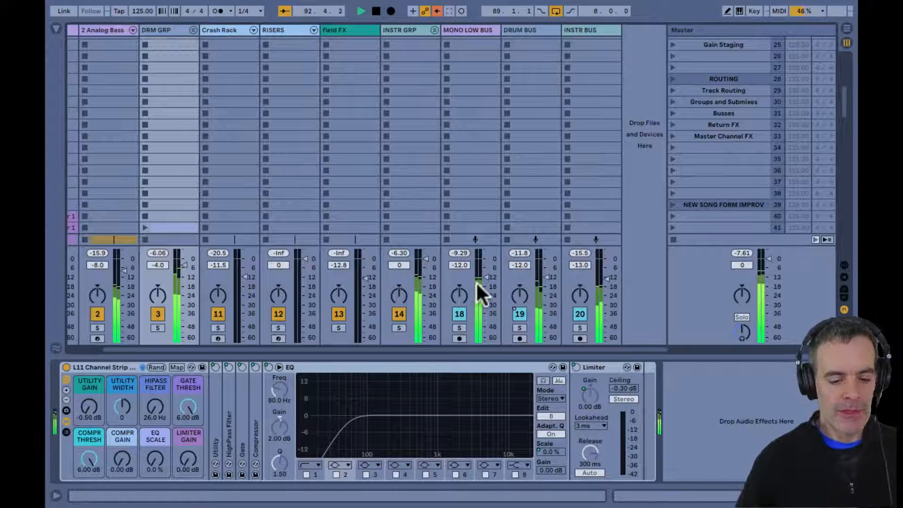
key(space)
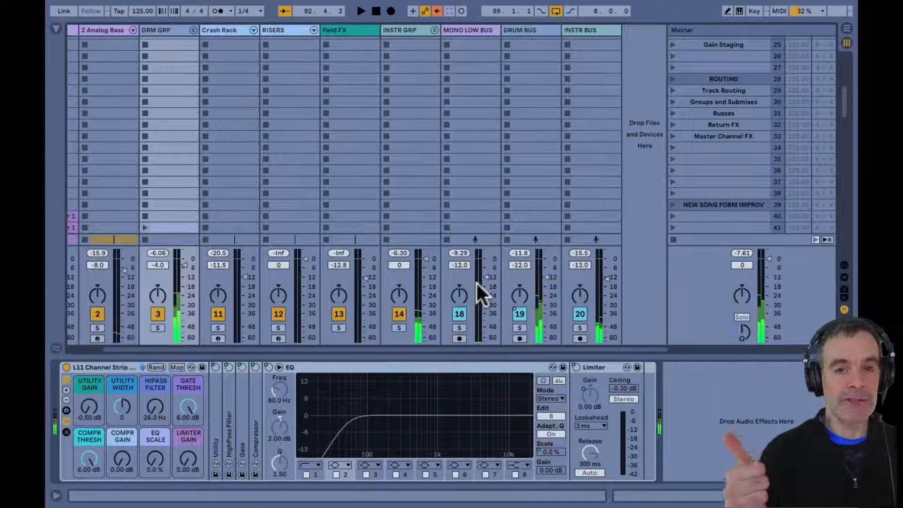
click(742, 253)
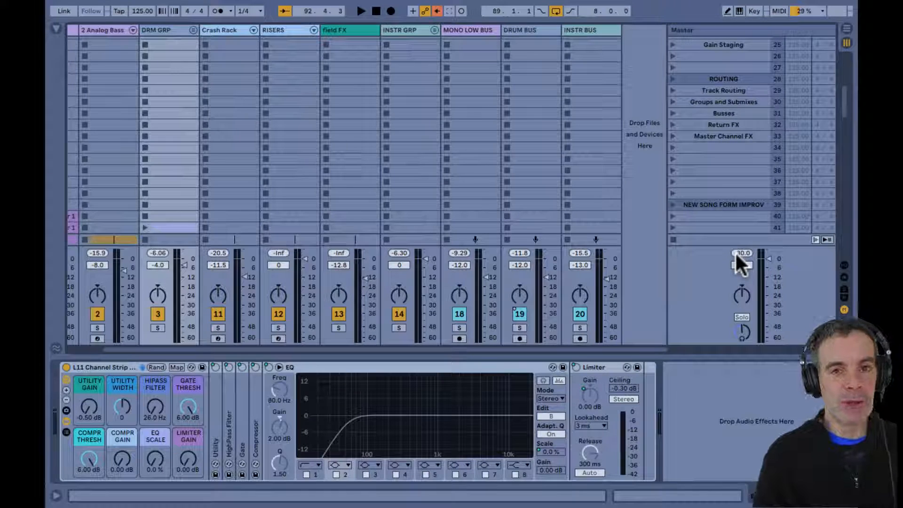
click(742, 254)
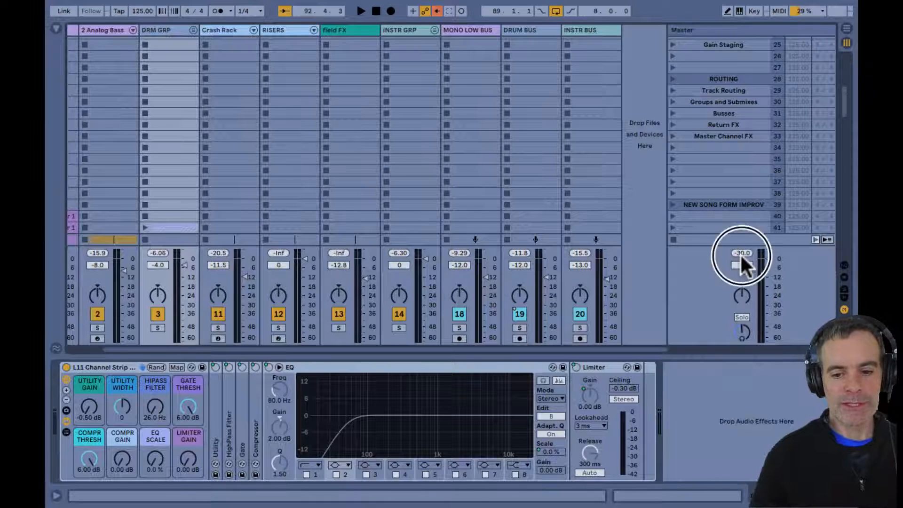
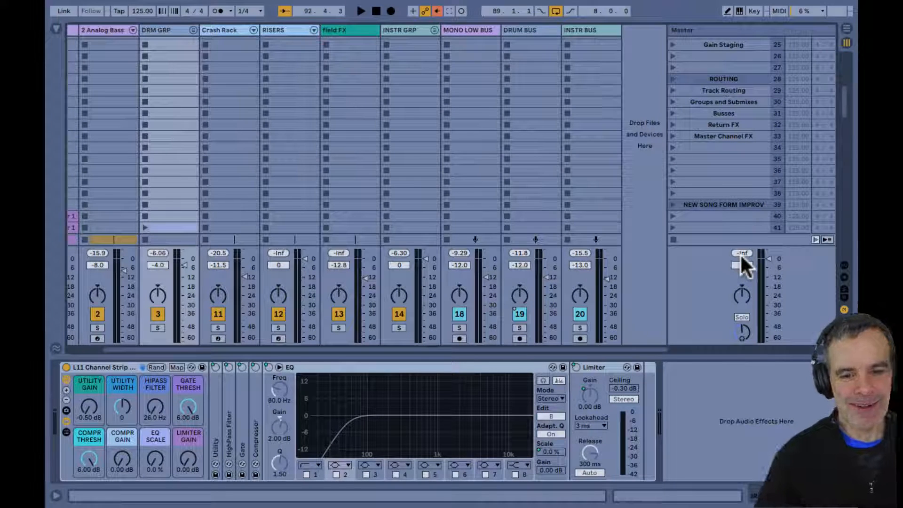
- Show the return tracks during playback and deactivate B RVB 2, C Delay, D bass delay, MONO LOW BUS and INSTR BUS
key(space)
key(ctrl+alt+r)
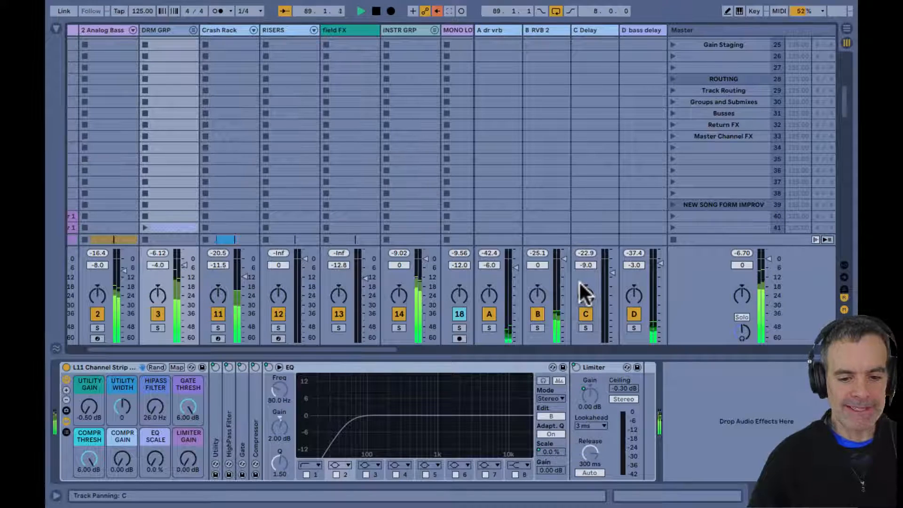
scroll(429, 193, right, 3)
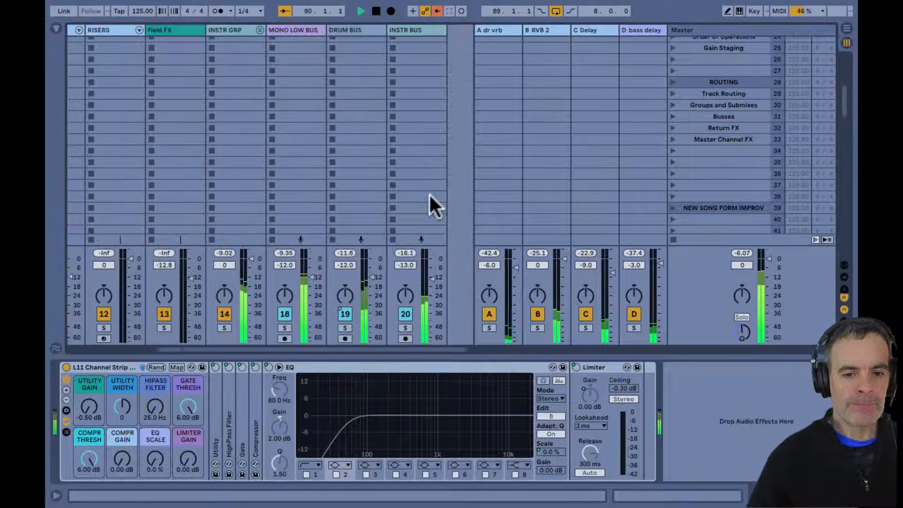
click(535, 310)
click(586, 313)
click(635, 314)
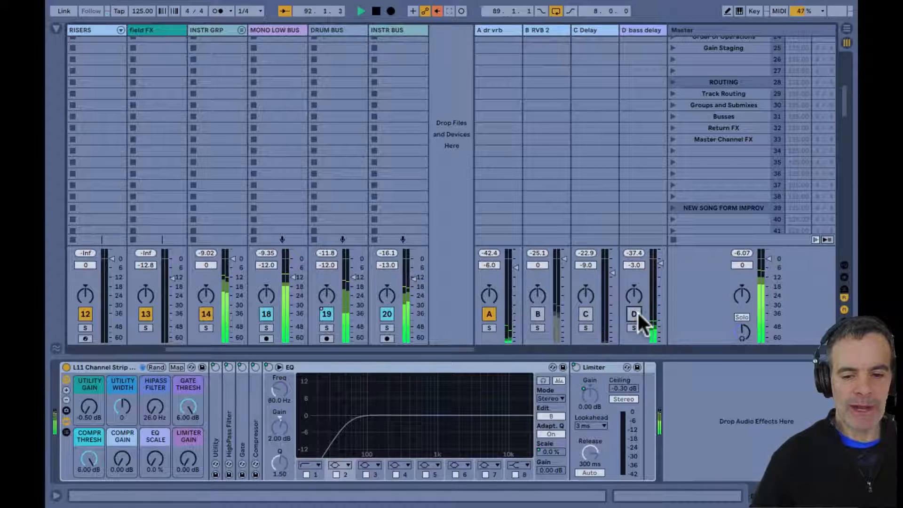
click(265, 314)
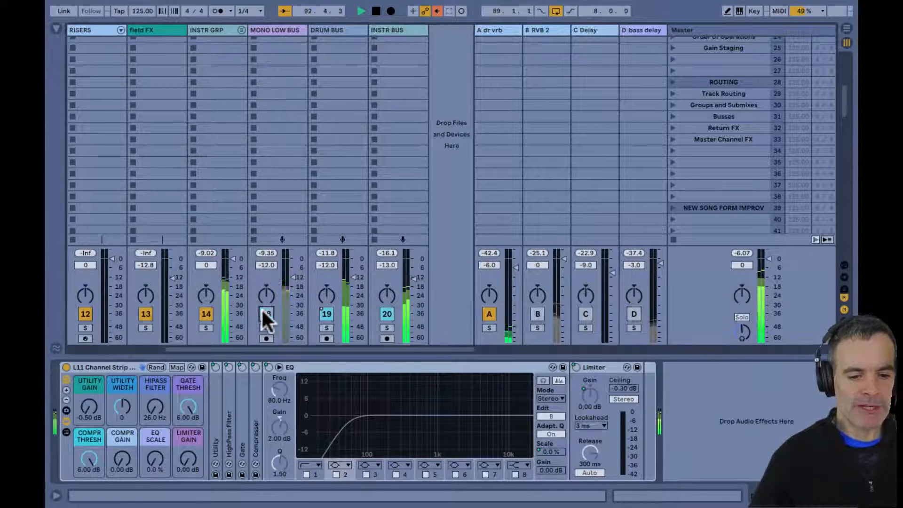
click(387, 314)
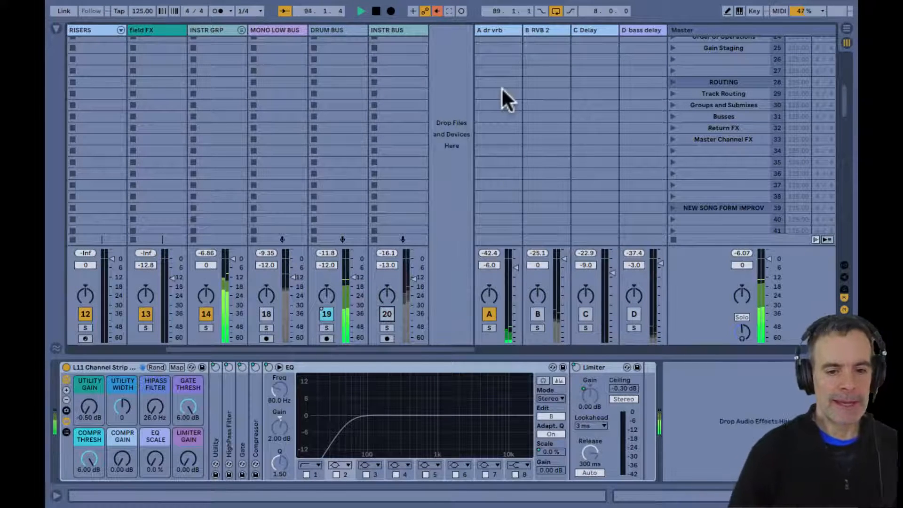
- Display the A dr vrb return's effect and the sends section, and unfold DRM GRP to reach its drum tracks
click(495, 30)
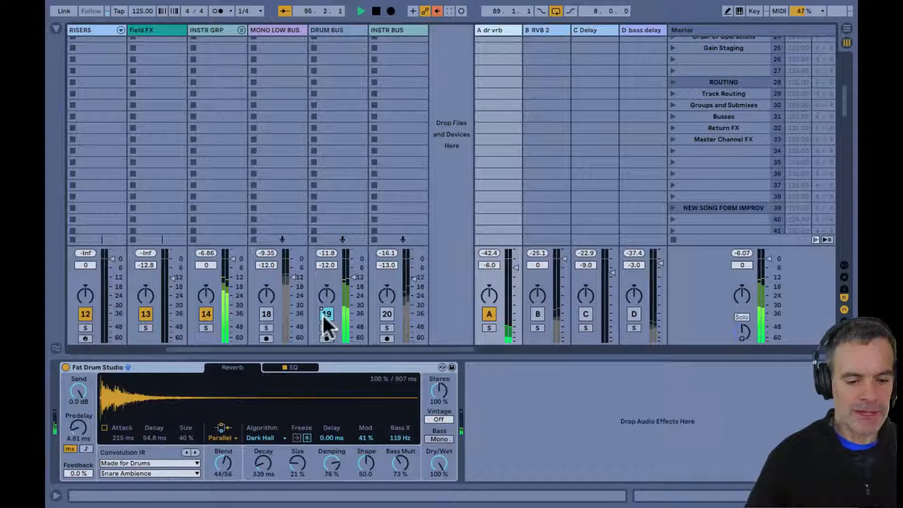
key(ctrl+alt+s)
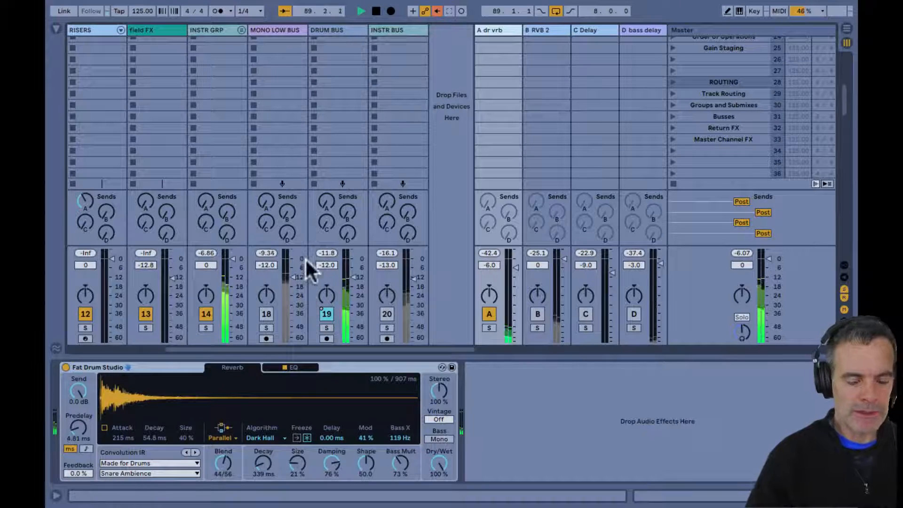
scroll(306, 191, left, 3)
scroll(306, 190, left, 2)
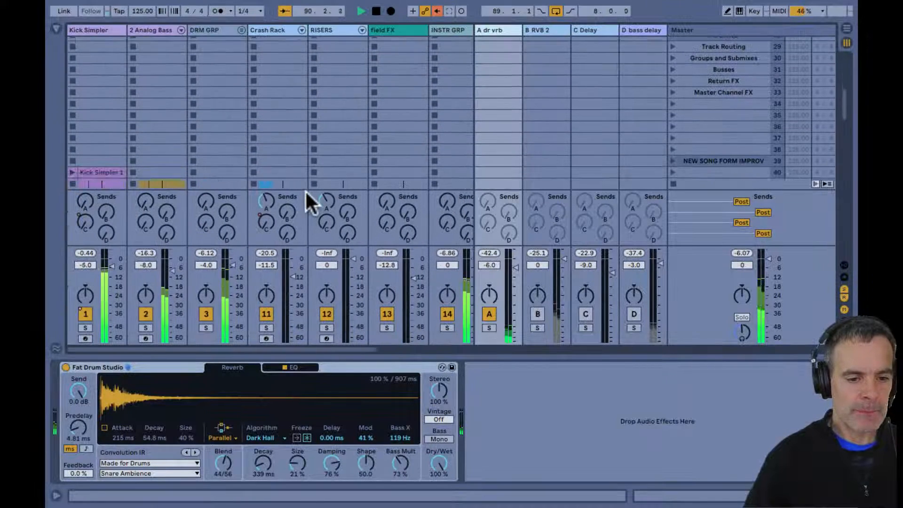
click(242, 30)
scroll(238, 124, right, 2)
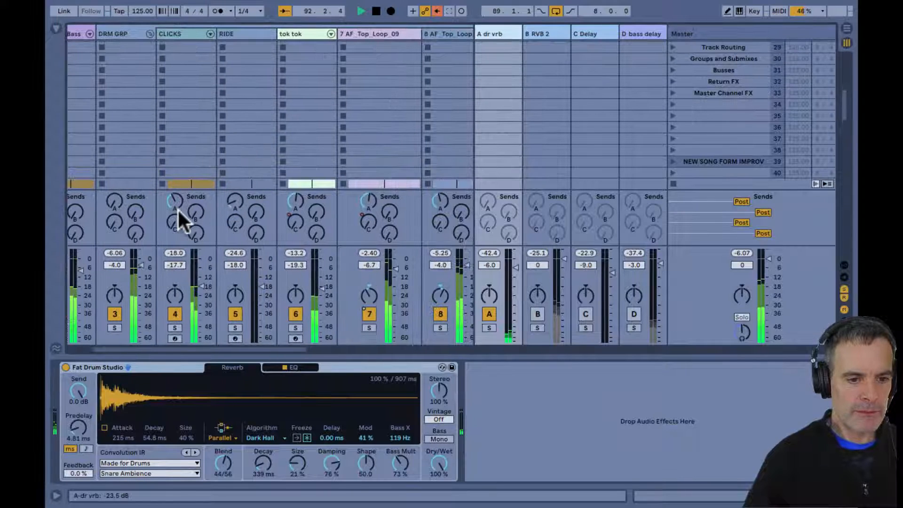
- Raise the A dr vrb sends on tok tok, both AF_Top_Loop tracks, wnbb audio, breakbeat fader, Crash Rack and CLICKS
scroll(177, 208, right, 1)
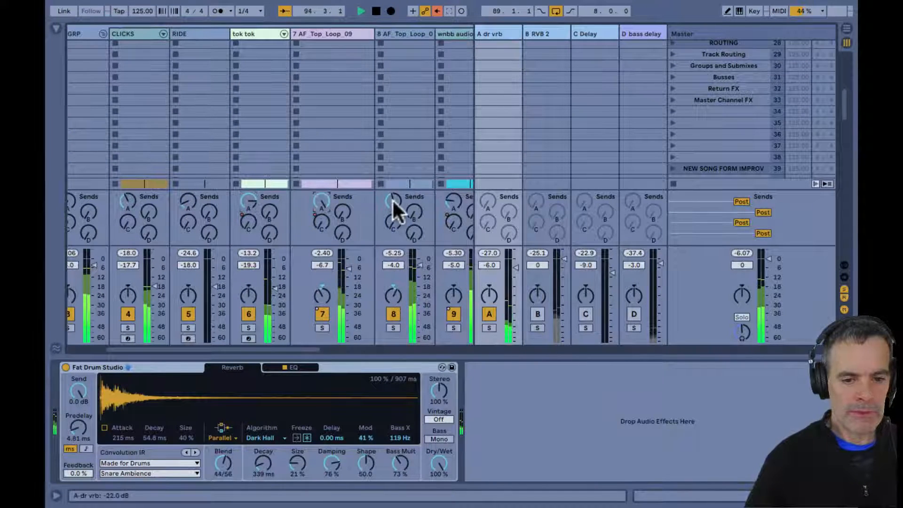
scroll(383, 210, right, 1)
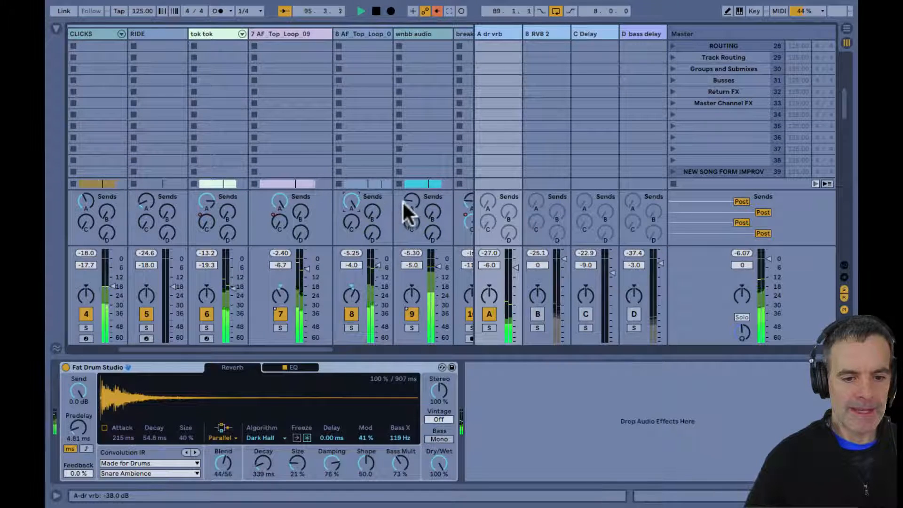
scroll(402, 202, right, 2)
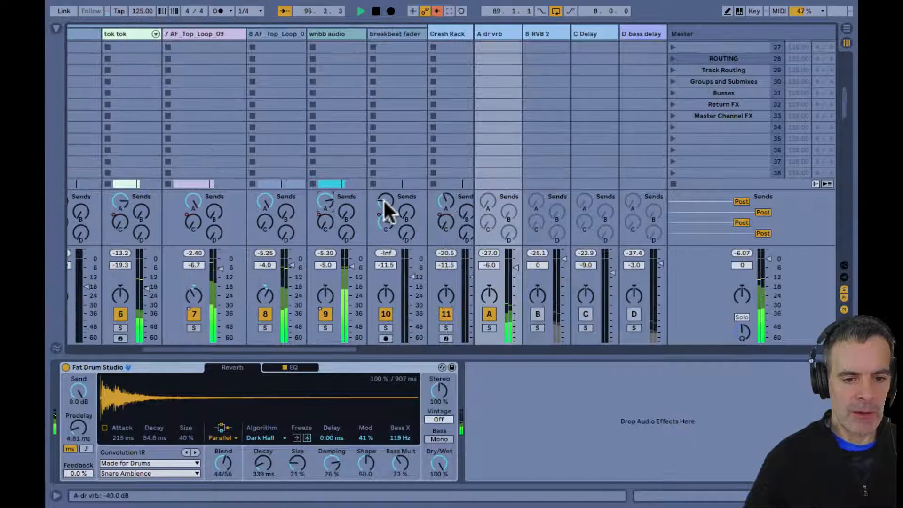
drag(385, 202, 385, 192)
drag(444, 205, 445, 202)
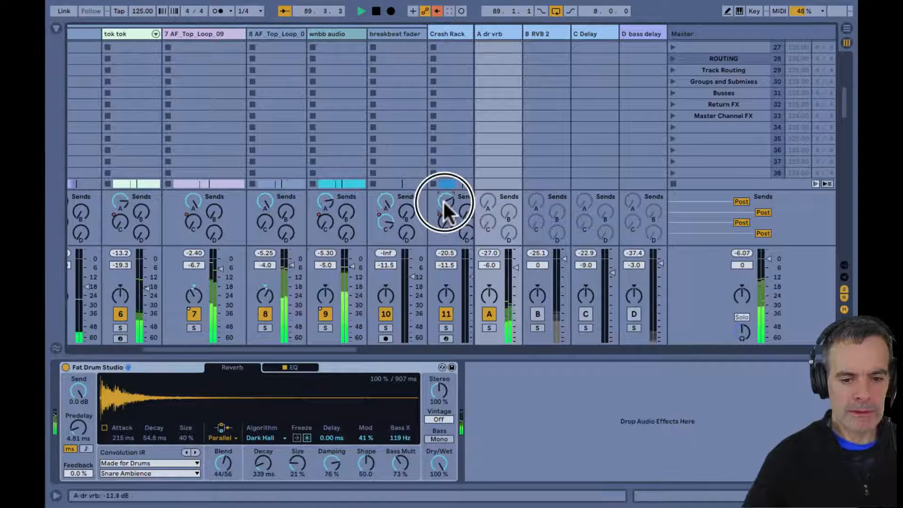
scroll(442, 199, left, 5)
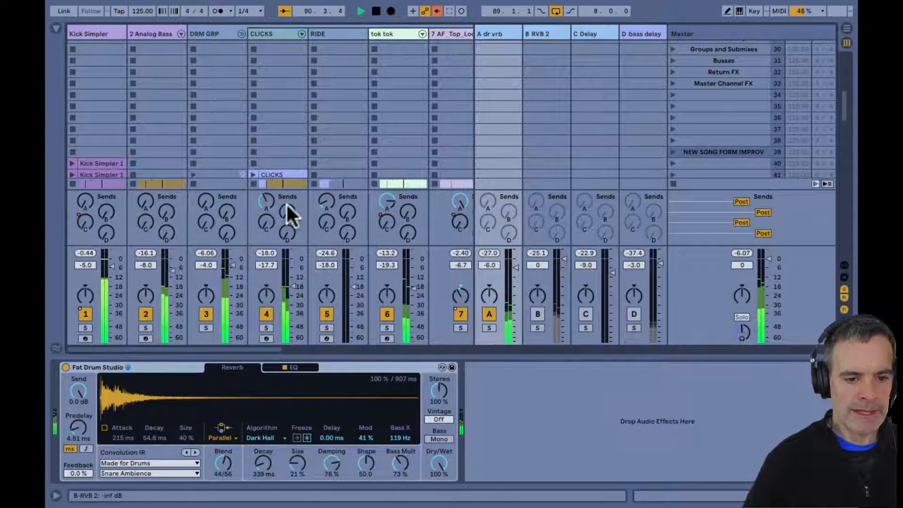
click(266, 201)
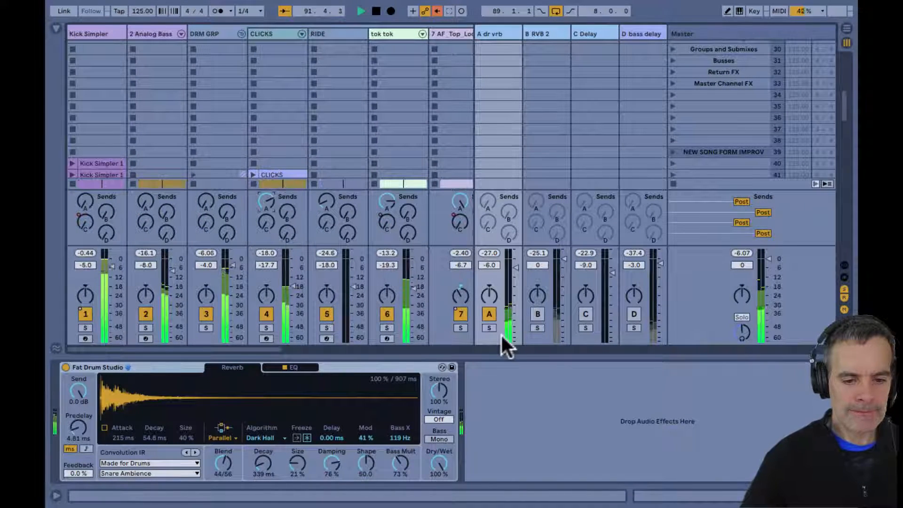
- Compare the drums with the A dr vrb return muted and active, and audition its Fat Drum Studio reverb during looped playback
click(489, 314)
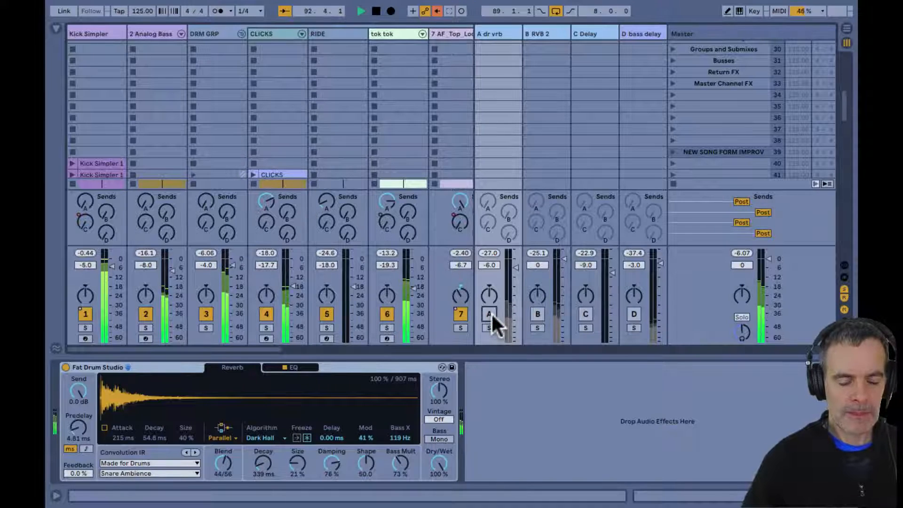
click(489, 313)
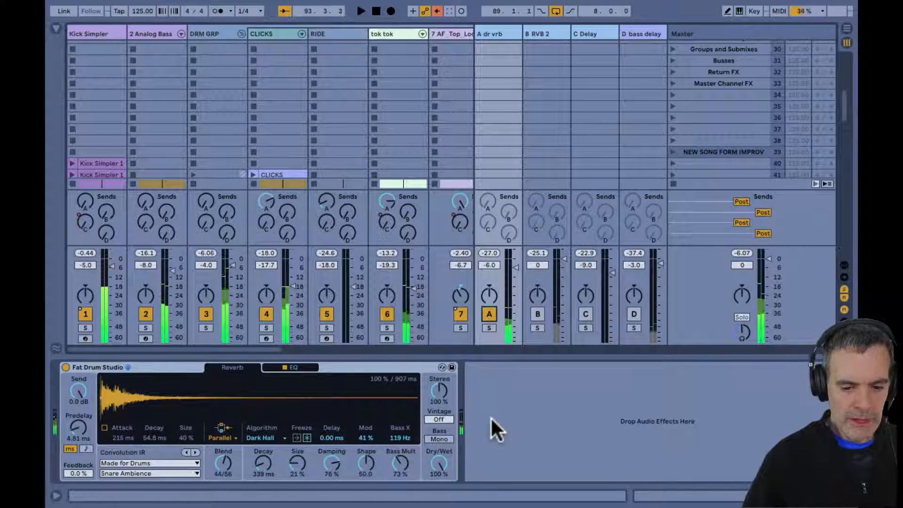
key(space)
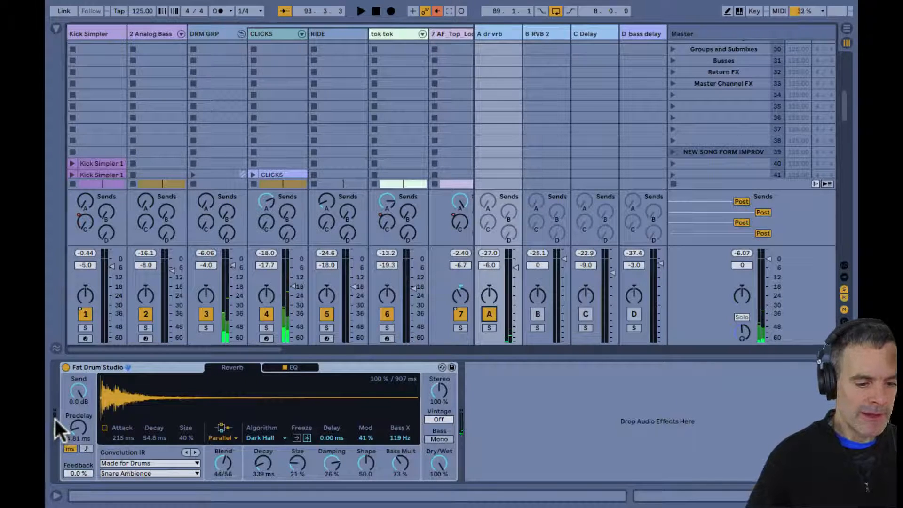
key(space)
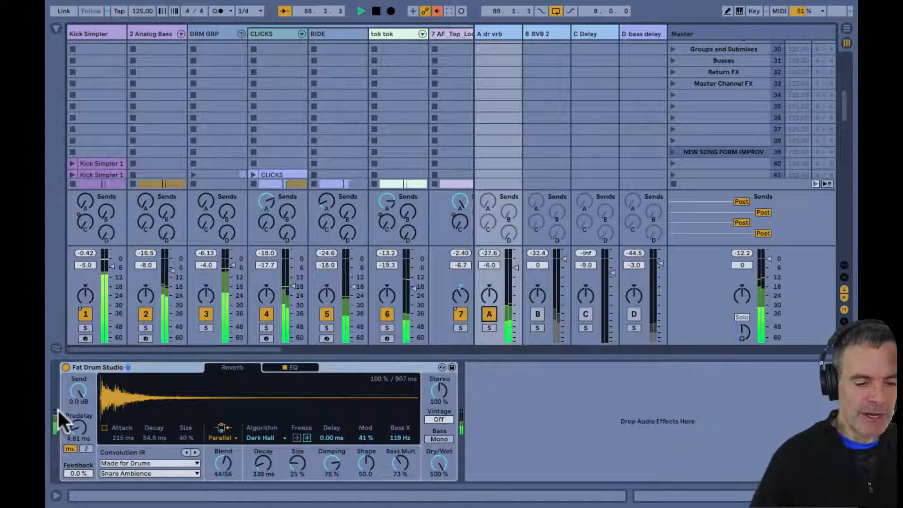
click(64, 366)
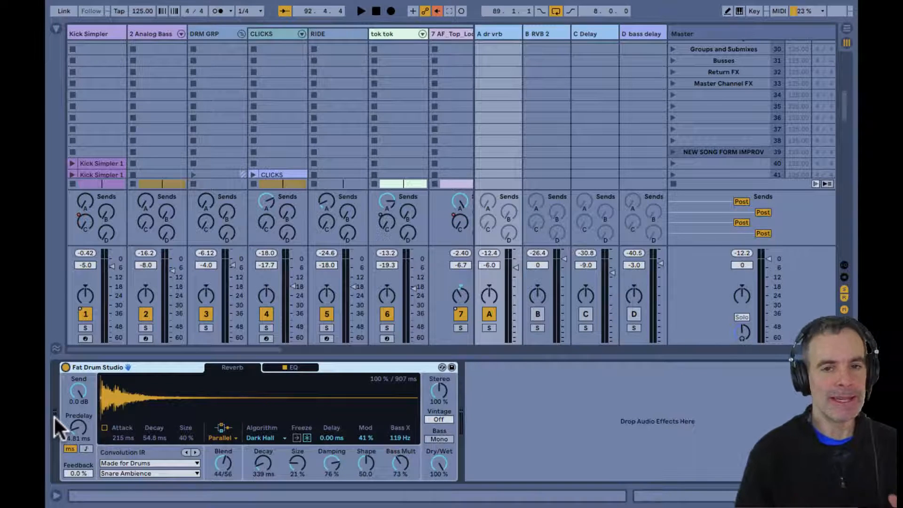
key(space)
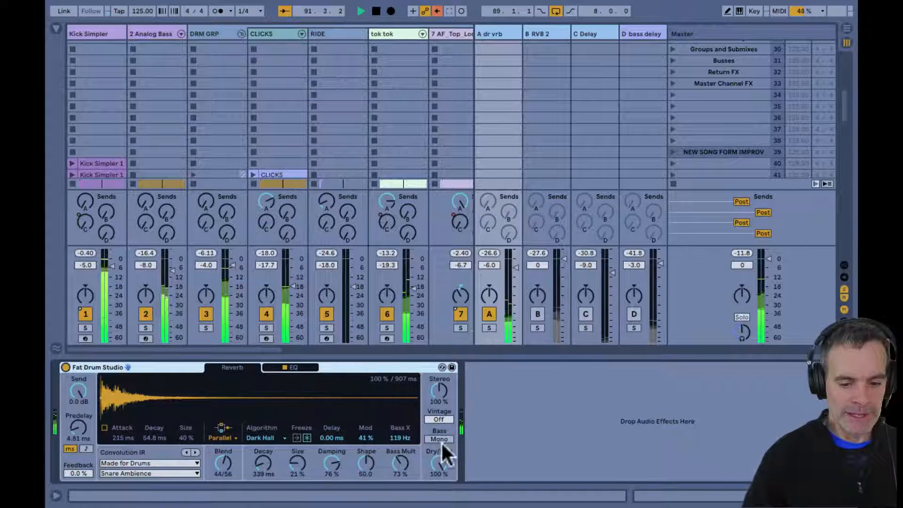
- Add a Compressor after the A dr vrb reverb with -37.7 dB threshold and 15.2 dB output, and raise the return to -3.8 dB during playback
drag(436, 461, 436, 461)
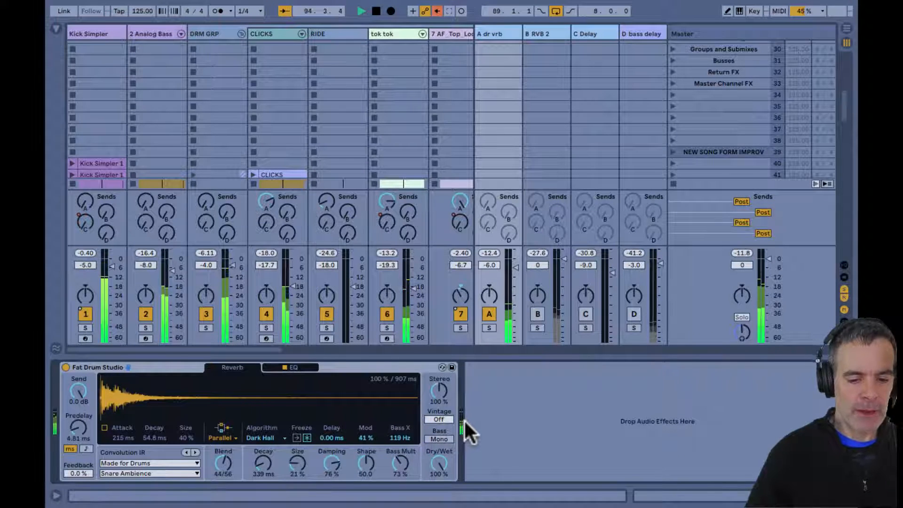
mouse_move(514, 266)
mouse_down()
mouse_move(516, 275)
mouse_move(515, 266)
mouse_up()
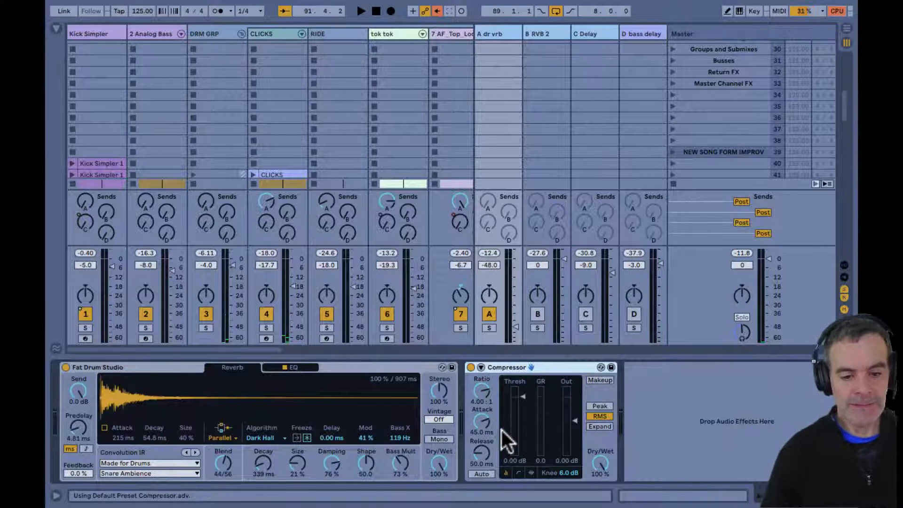
key(space)
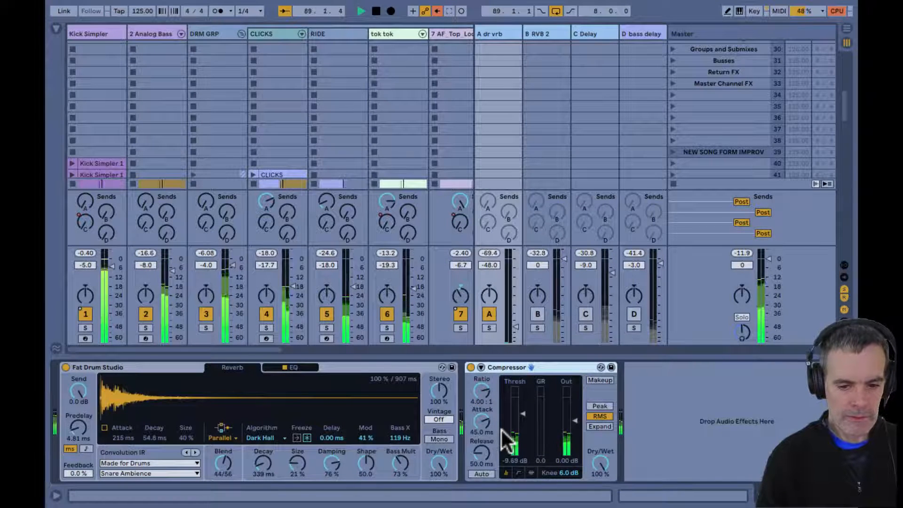
drag(516, 324, 518, 262)
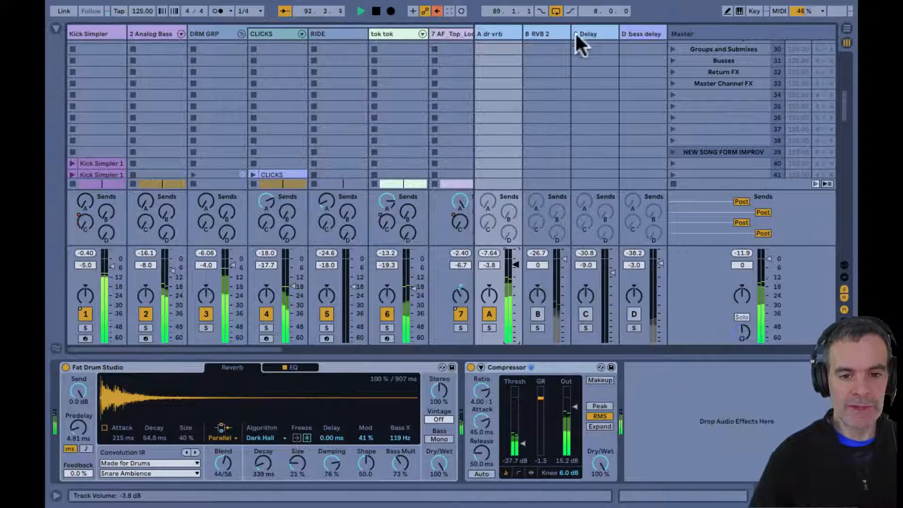
- Bring the A dr vrb return up from silence to -24.2 dB by ear and compare it with the return muted
click(516, 265)
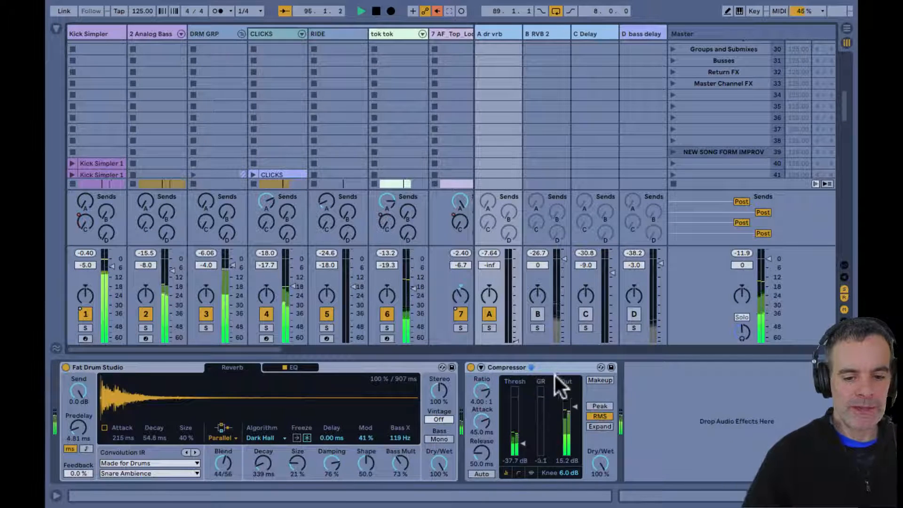
drag(516, 340, 517, 338)
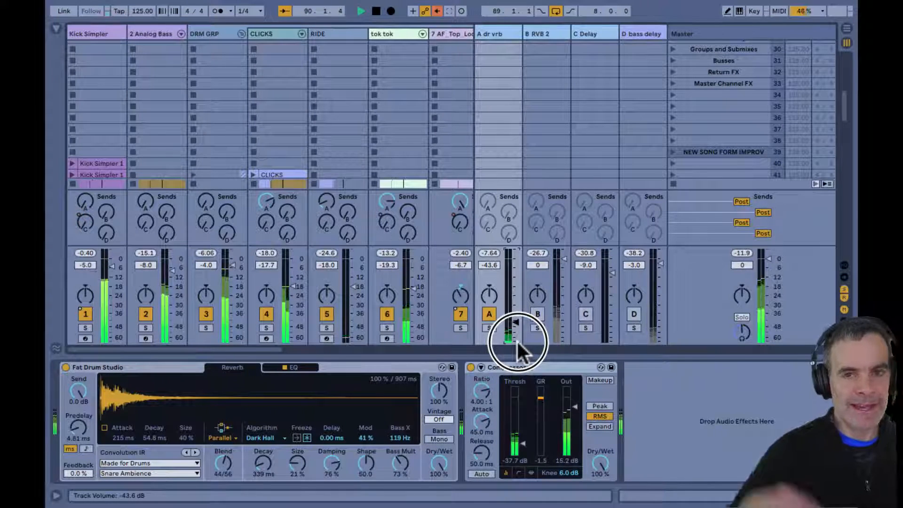
drag(517, 340, 517, 321)
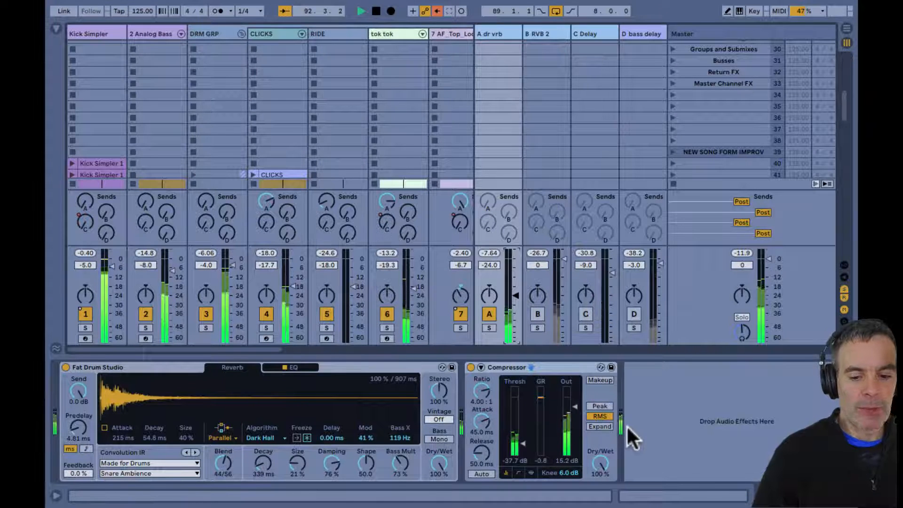
drag(516, 297, 517, 291)
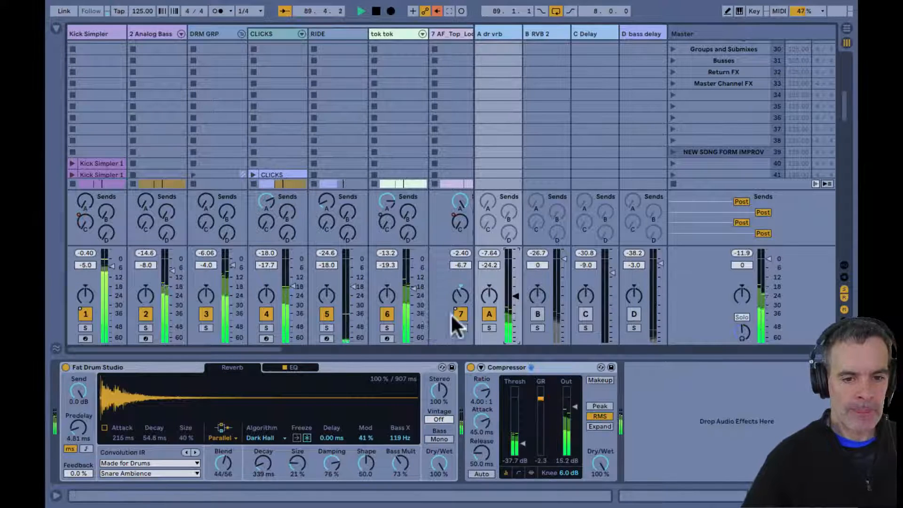
click(488, 314)
click(488, 315)
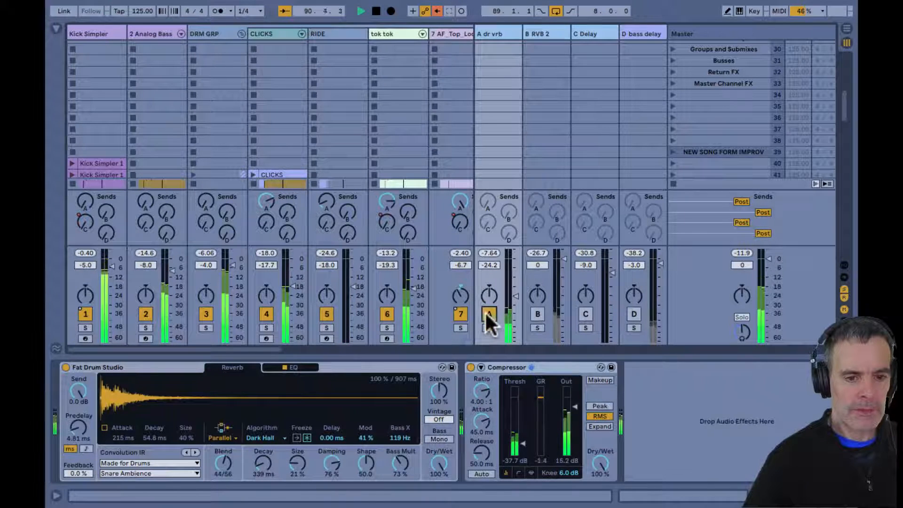
- Fold DRM GRP and reactivate MONO LOW BUS and INSTR BUS alongside the DRUM BUS
click(241, 34)
scroll(247, 201, right, 5)
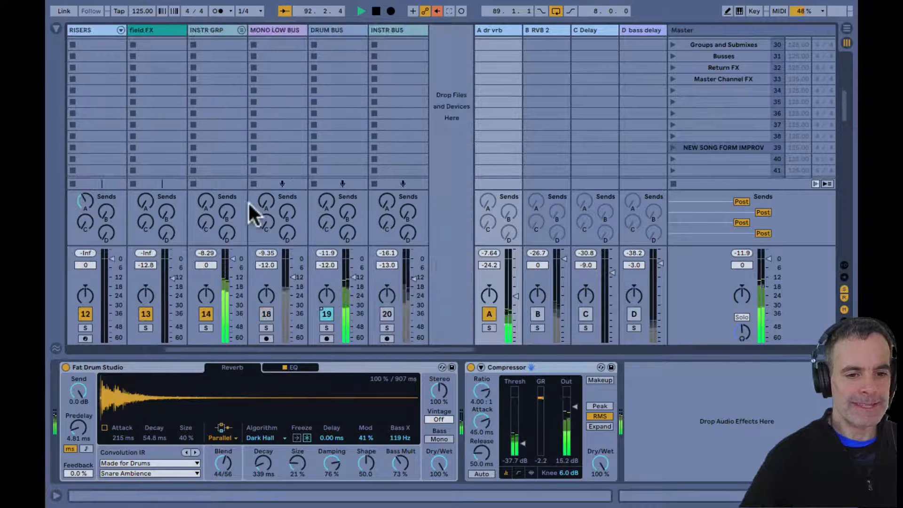
click(266, 313)
click(387, 314)
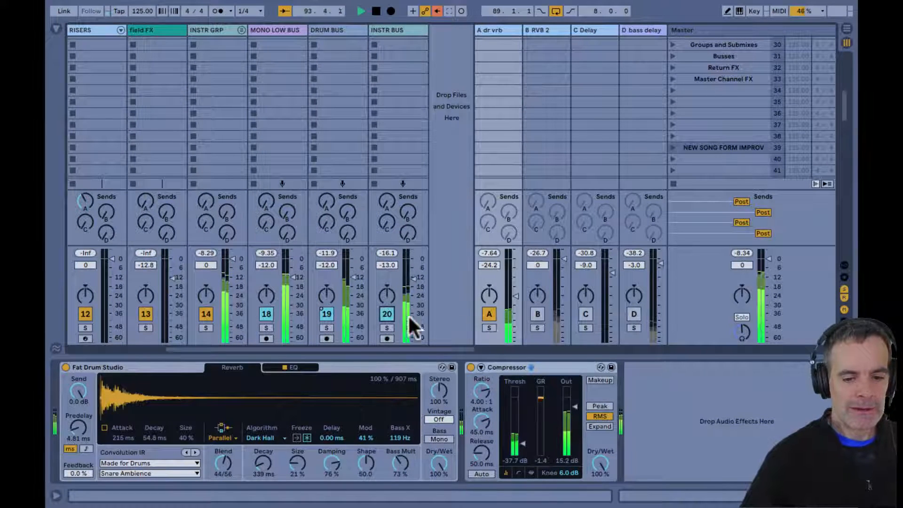
- Set the A dr vrb return's volume to -28.0 dB by ear, muting and unmuting it against the full mix
click(490, 314)
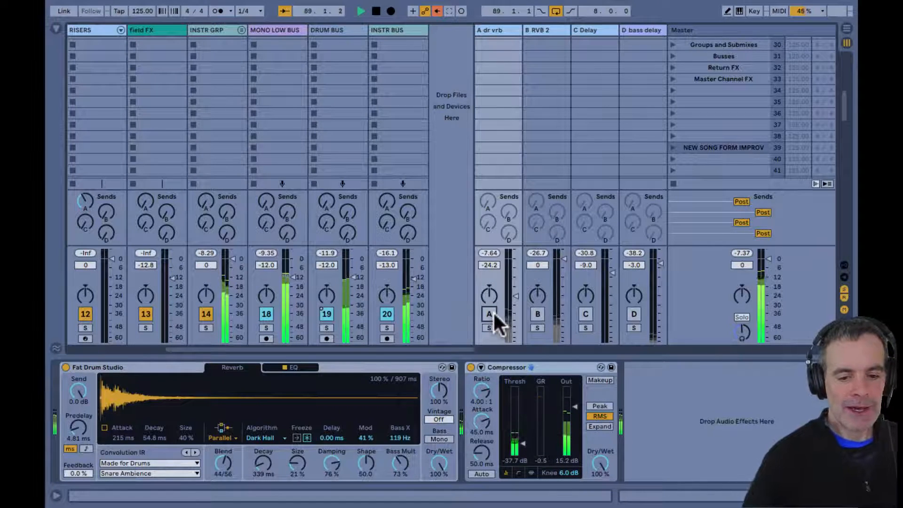
click(491, 314)
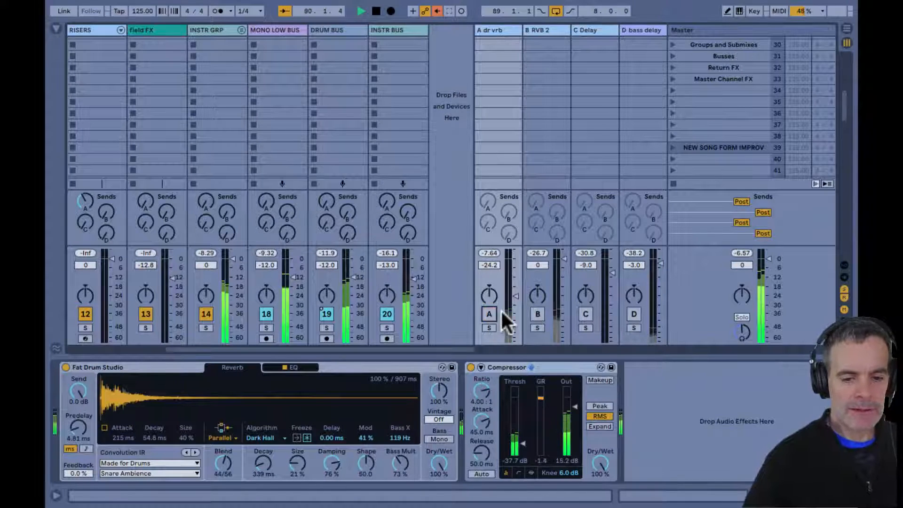
drag(515, 297, 517, 307)
click(489, 316)
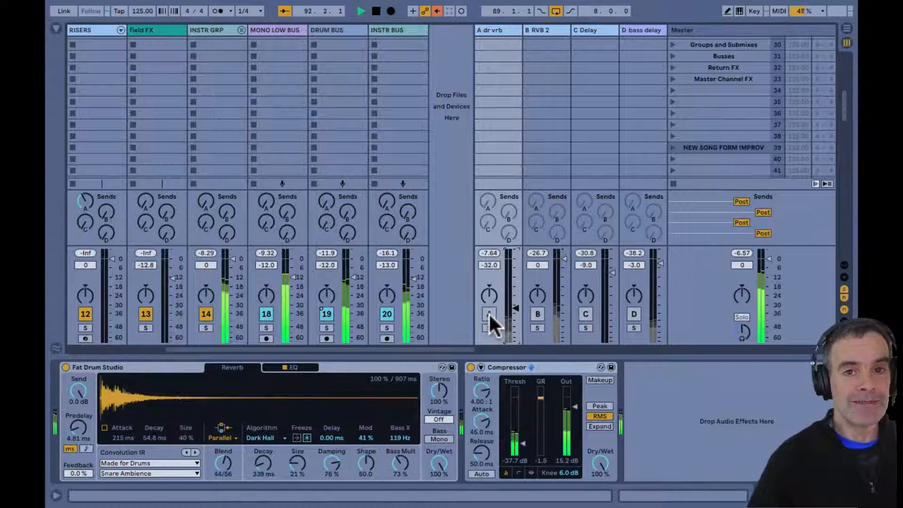
click(490, 315)
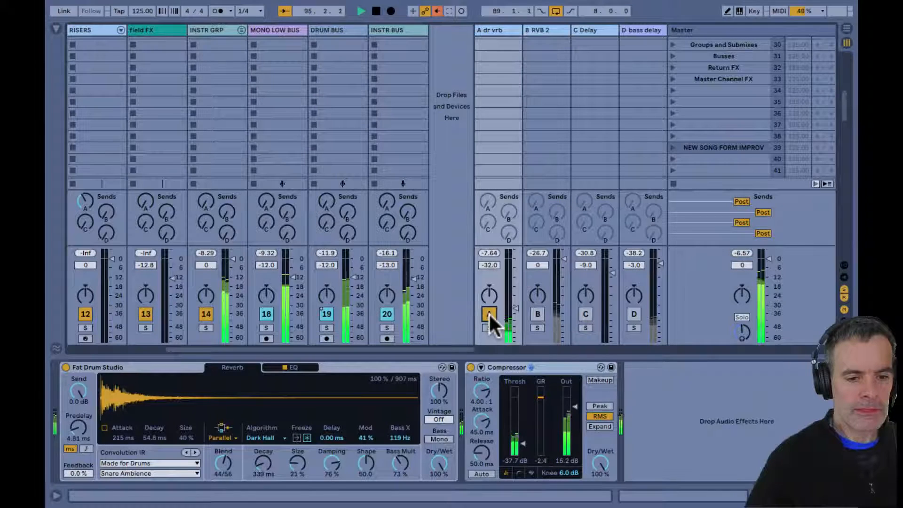
drag(516, 310, 515, 306)
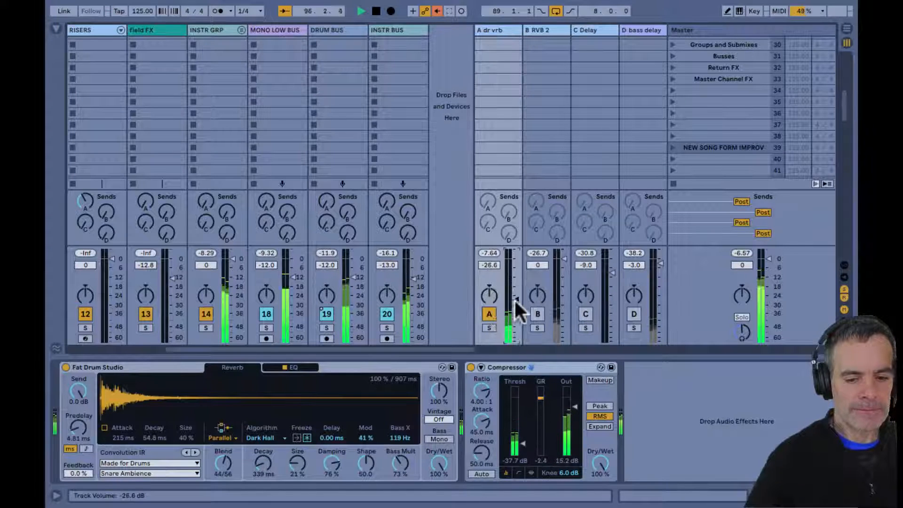
click(489, 313)
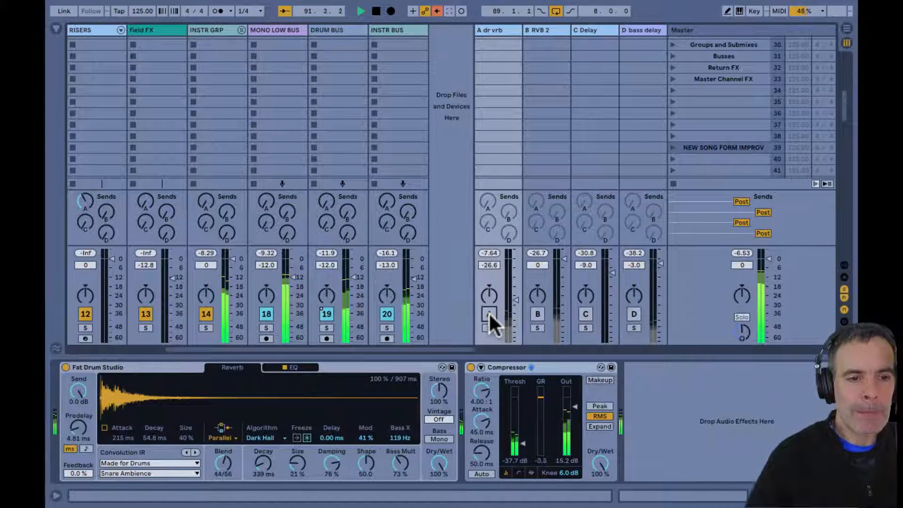
click(490, 313)
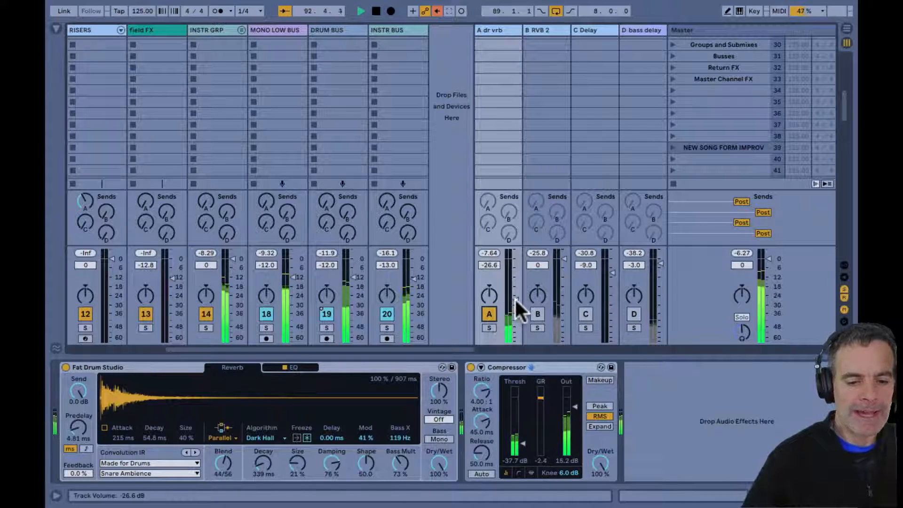
scroll(515, 298, down, 2)
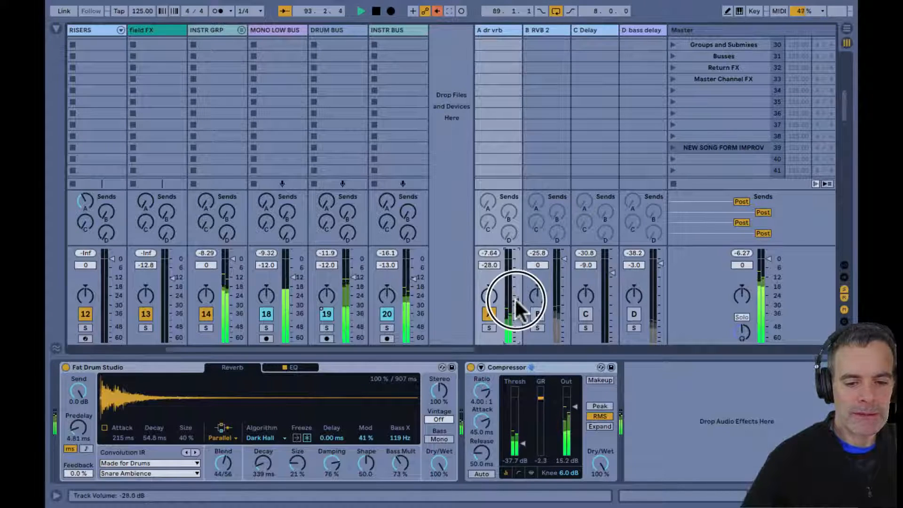
- Compare the full mix with the A dr vrb return muted and active, stopping and restarting the looped playback
click(488, 314)
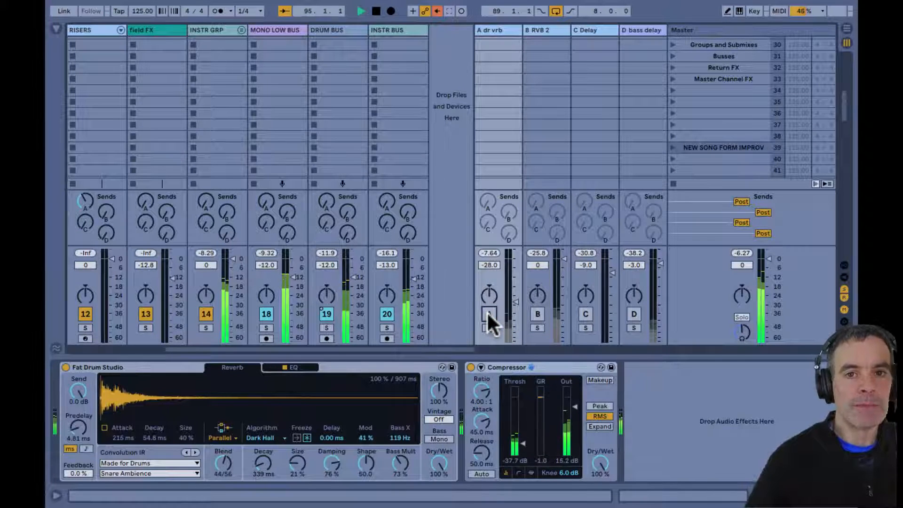
click(488, 313)
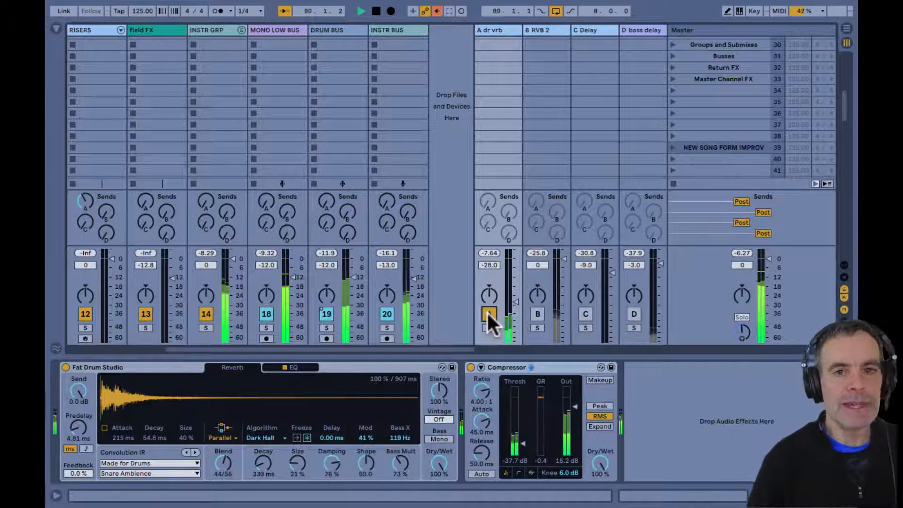
click(489, 314)
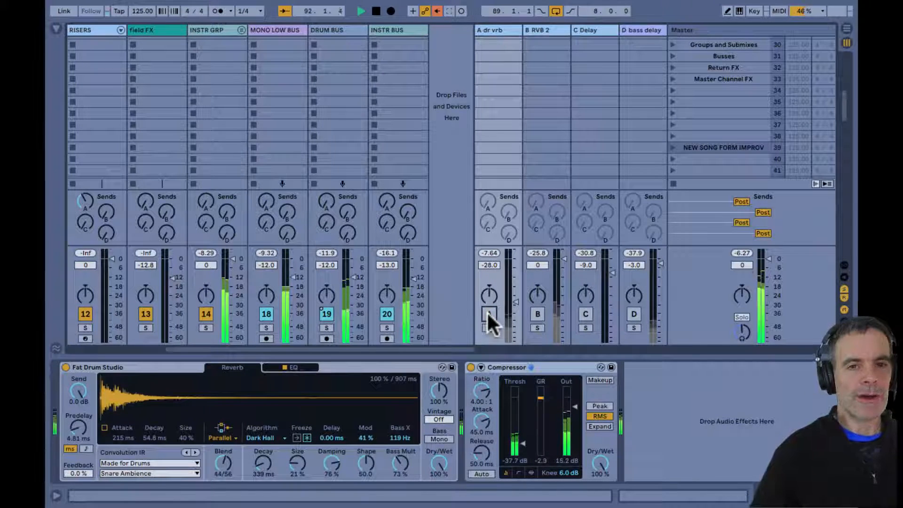
click(489, 314)
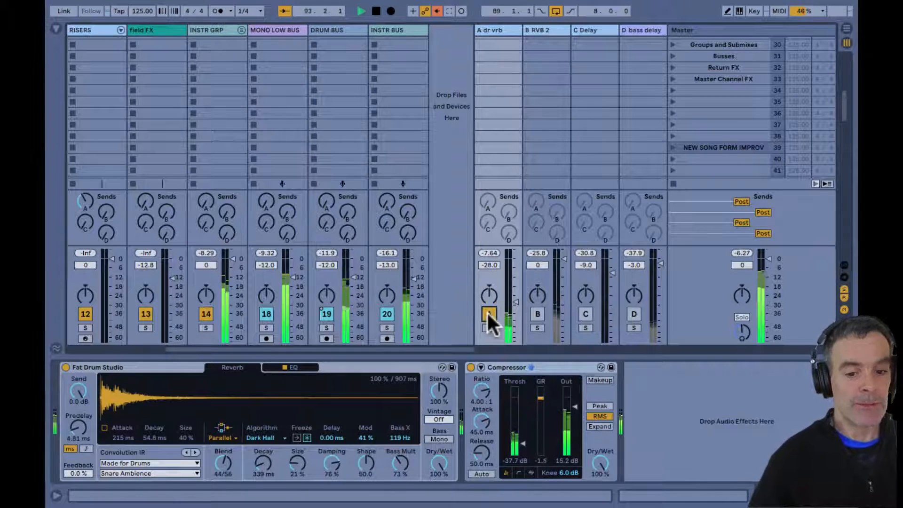
key(space)
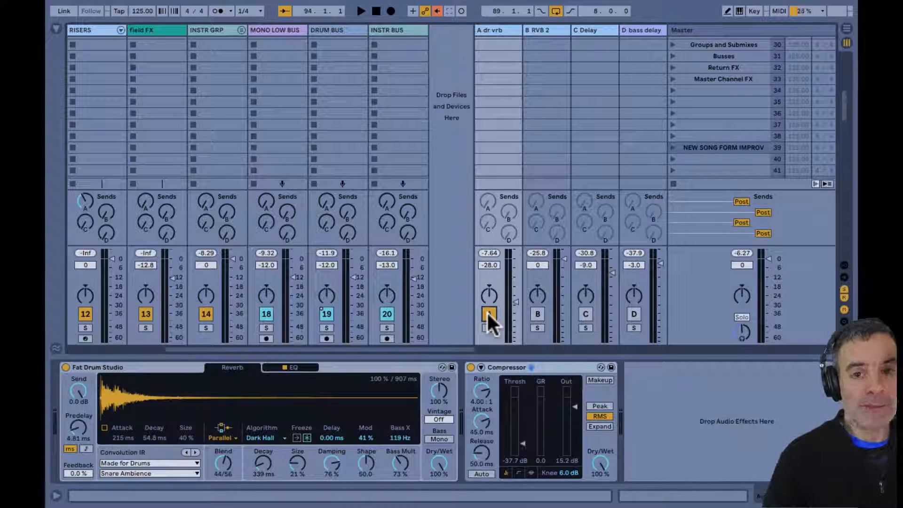
click(488, 314)
key(space)
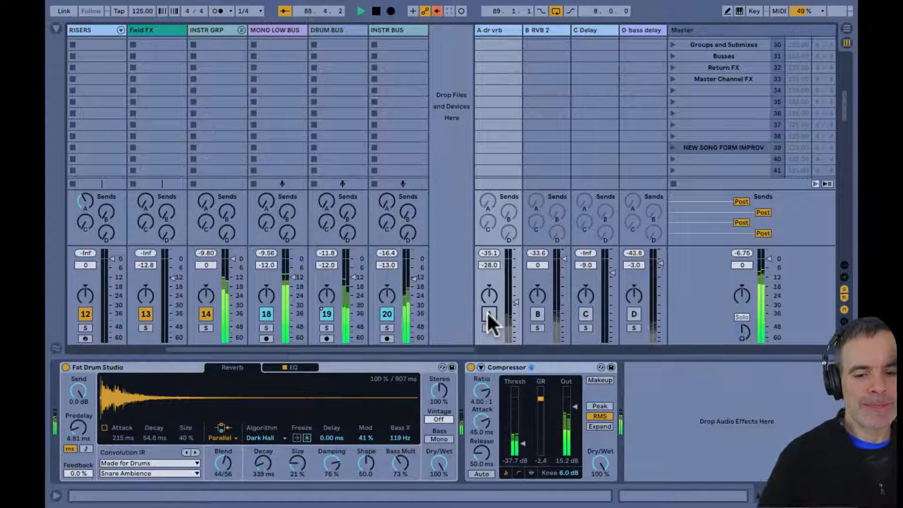
click(489, 314)
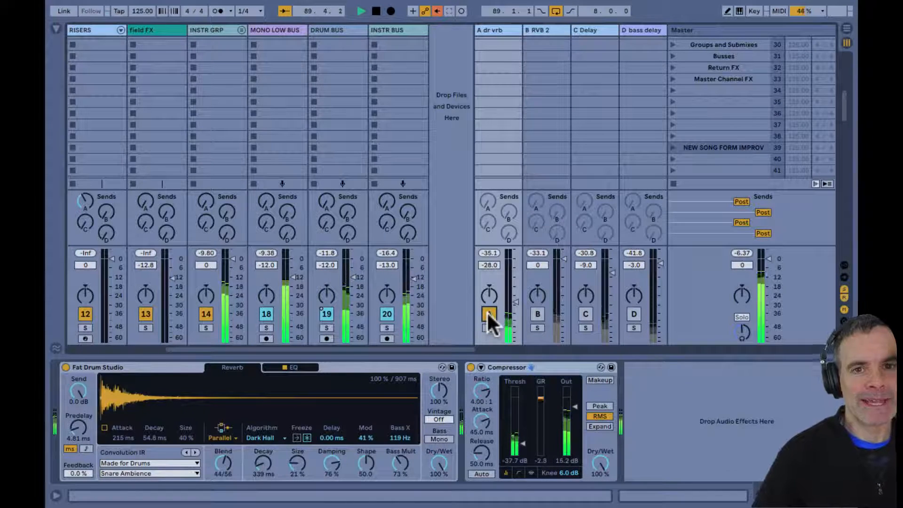
- Activate and solo the B RVB 2 return, display its reverb, and deactivate A dr vrb, MONO LOW BUS and DRUM BUS
click(534, 314)
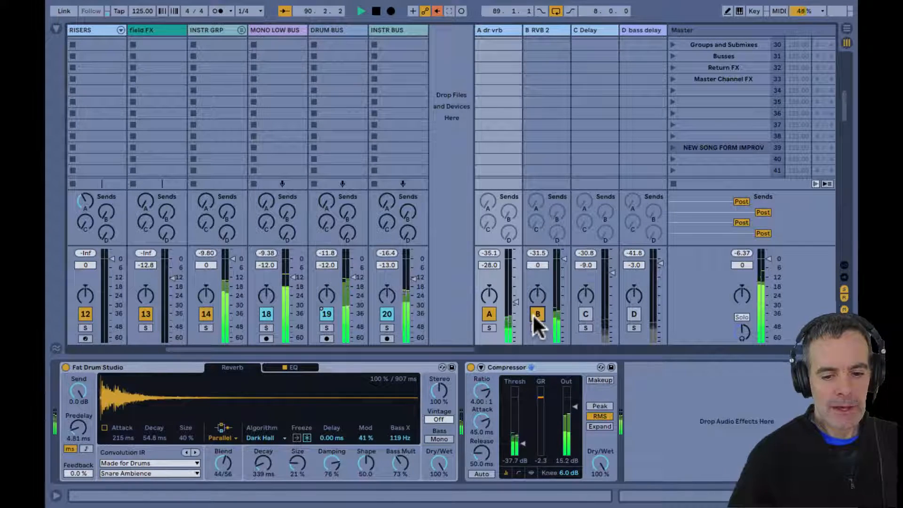
click(487, 313)
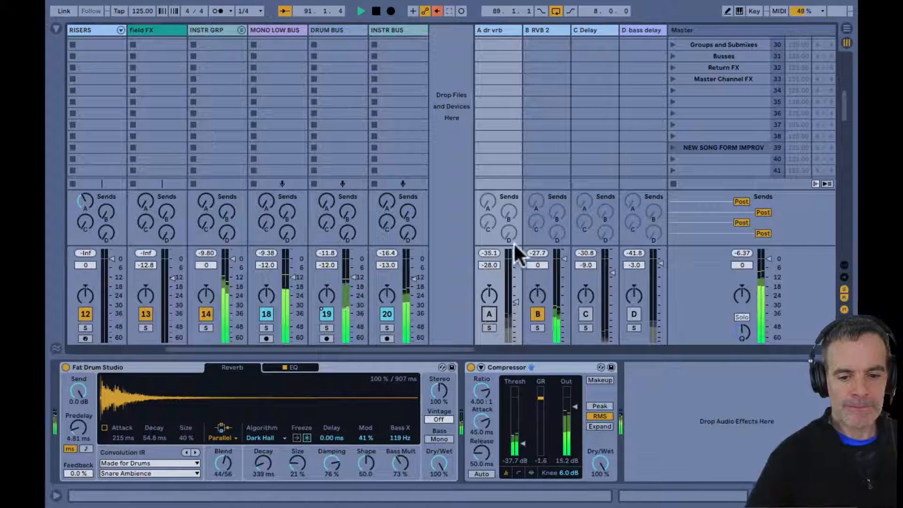
click(537, 327)
click(548, 29)
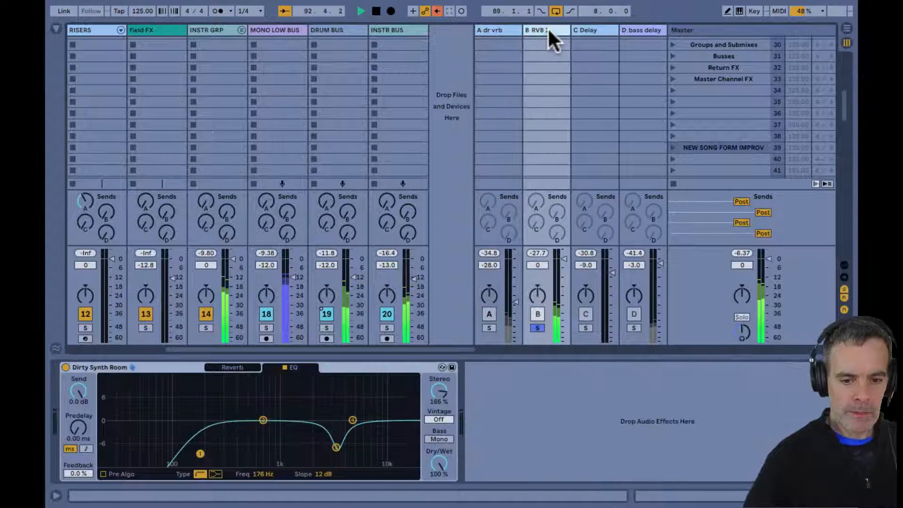
click(266, 314)
click(327, 312)
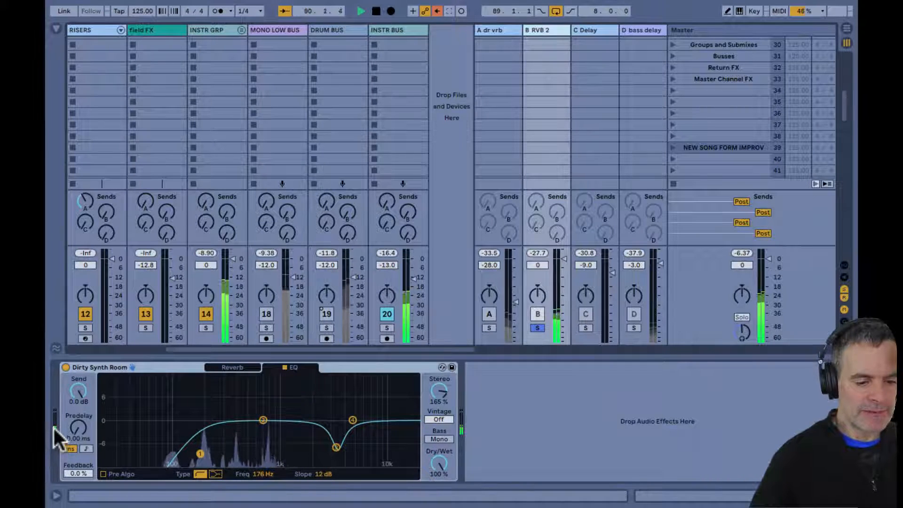
- Unfold INSTR GRP, raise the B RVB 2 sends of mid bass and jingle, with mid bass at 0.0 dB, and set E-Piano's to -inf
scroll(324, 225, left, 2)
scroll(325, 225, down, 1)
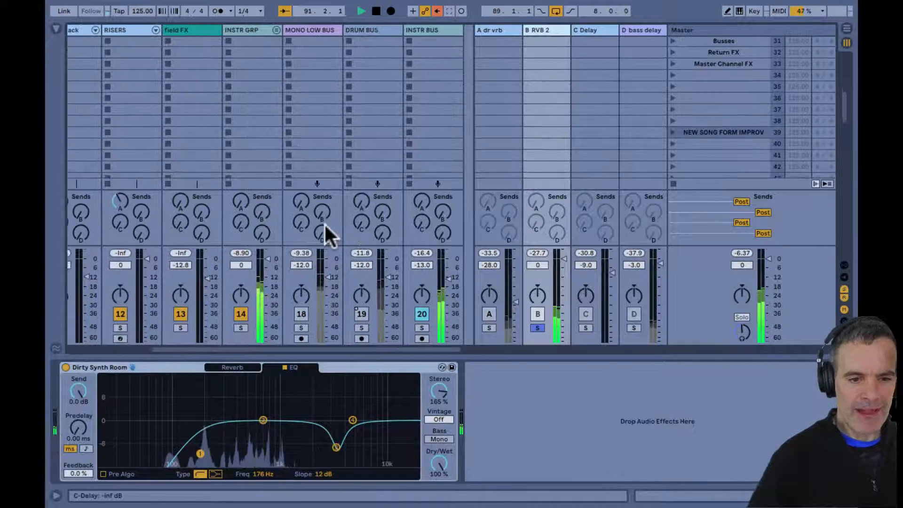
scroll(325, 225, right, 1)
scroll(325, 225, down, 1)
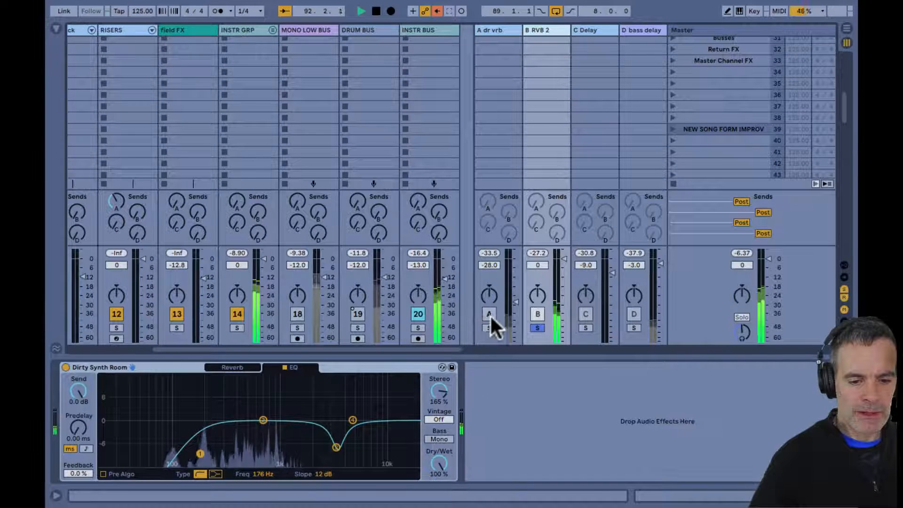
mouse_move(436, 459)
mouse_down()
mouse_move(437, 469)
mouse_move(436, 460)
mouse_up()
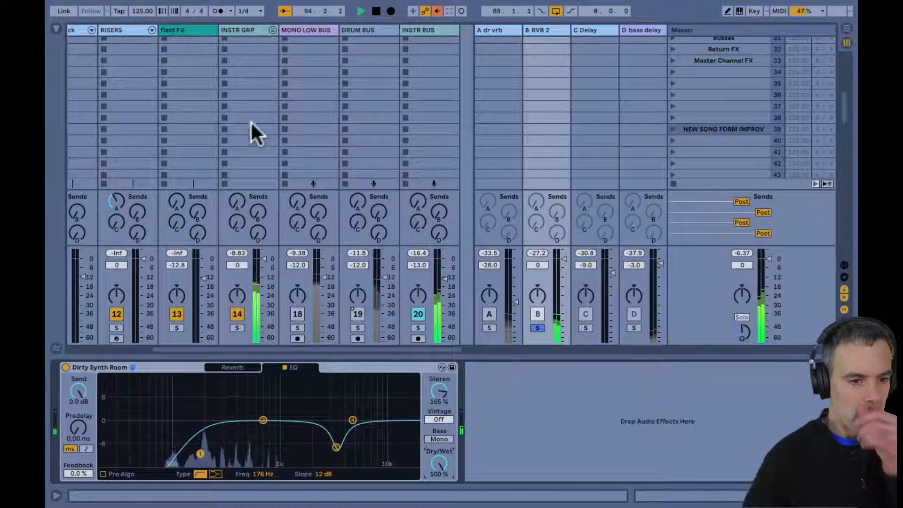
click(272, 31)
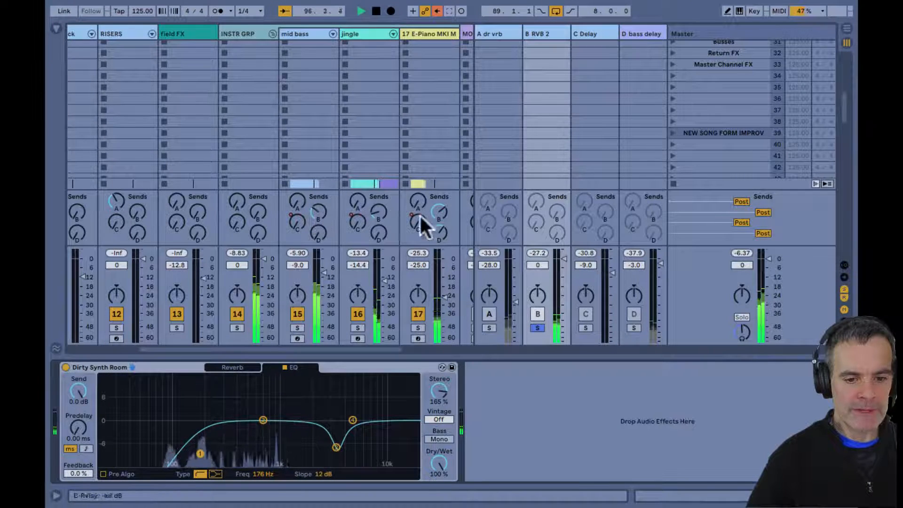
click(319, 210)
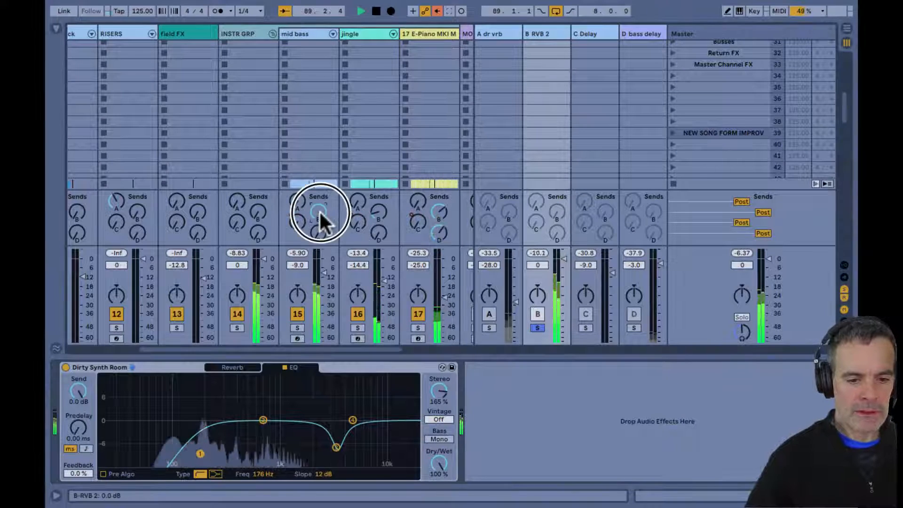
click(377, 209)
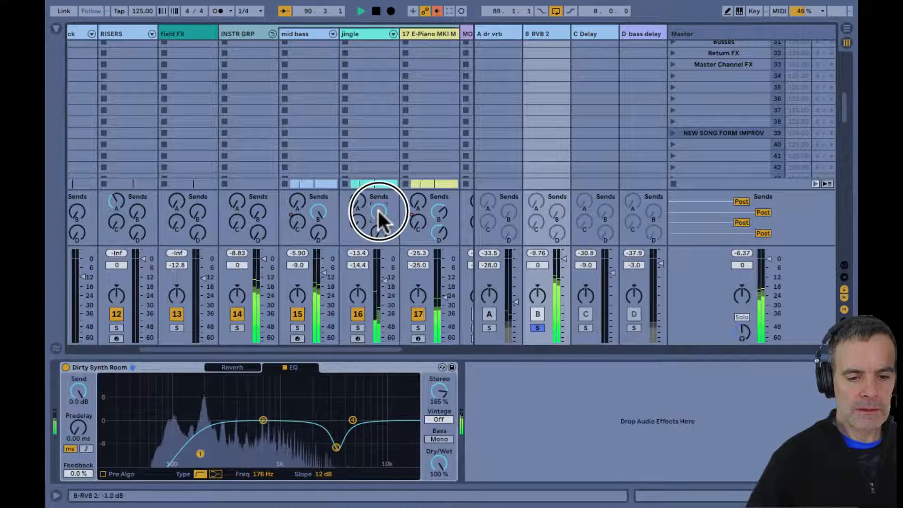
click(438, 211)
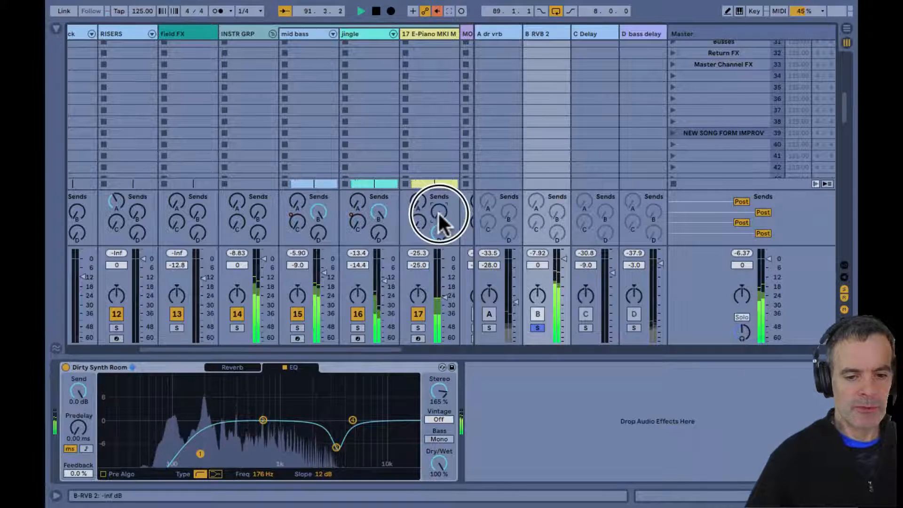
click(379, 211)
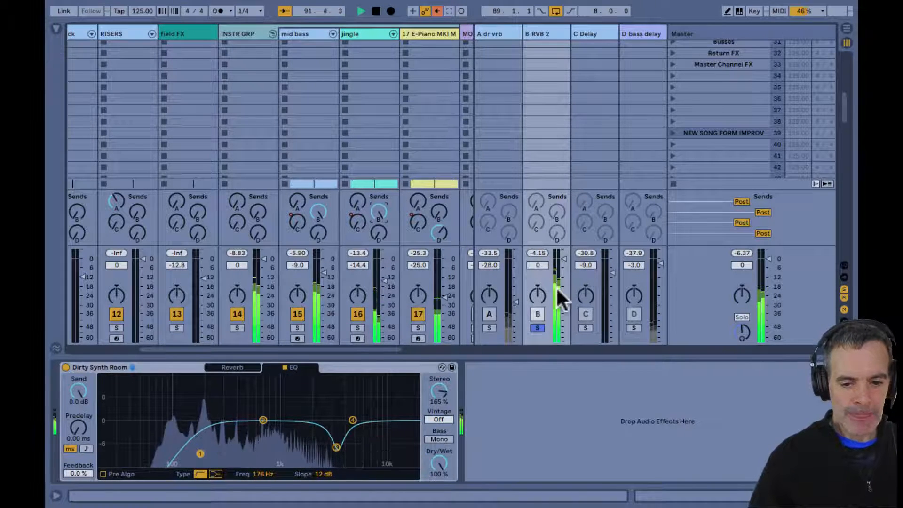
- Lower the B RVB 2 return to -16.0 dB, unsolo and activate it, and reactivate DRUM BUS and MONO LOW BUS
drag(562, 259, 563, 258)
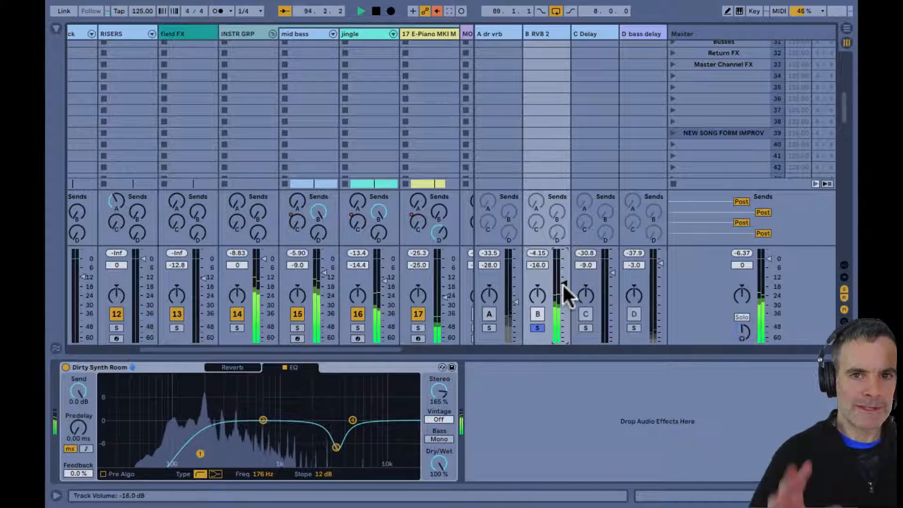
click(537, 329)
click(538, 314)
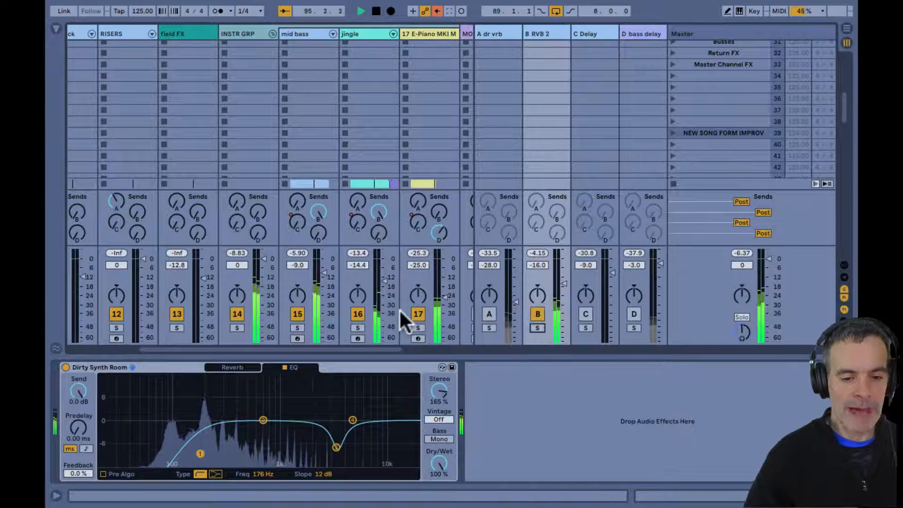
scroll(399, 309, right, 5)
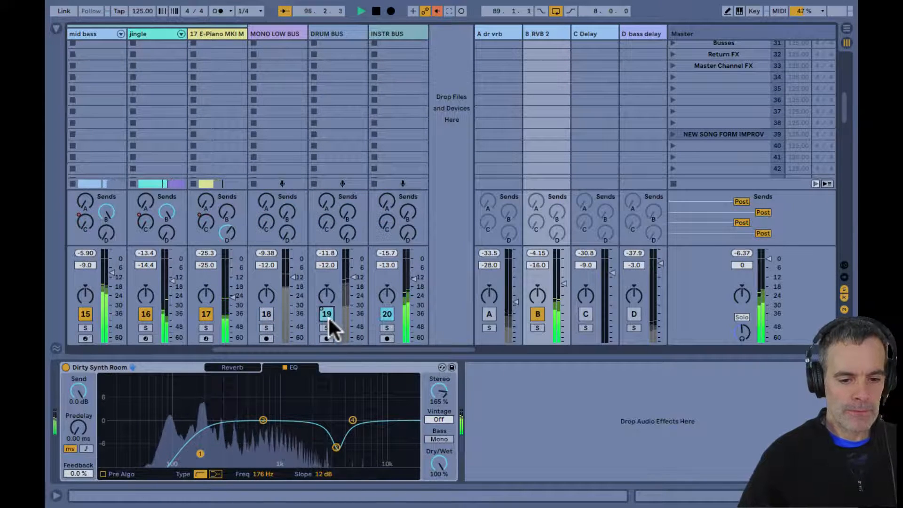
click(265, 315)
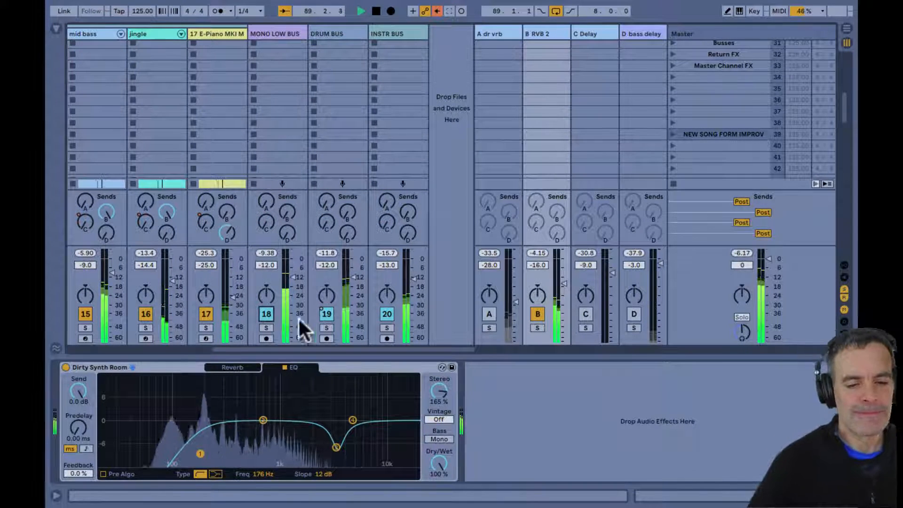
- Raise the B RVB 2 return's volume to -11.5 dB and compare the full mix with it muted and active
click(538, 314)
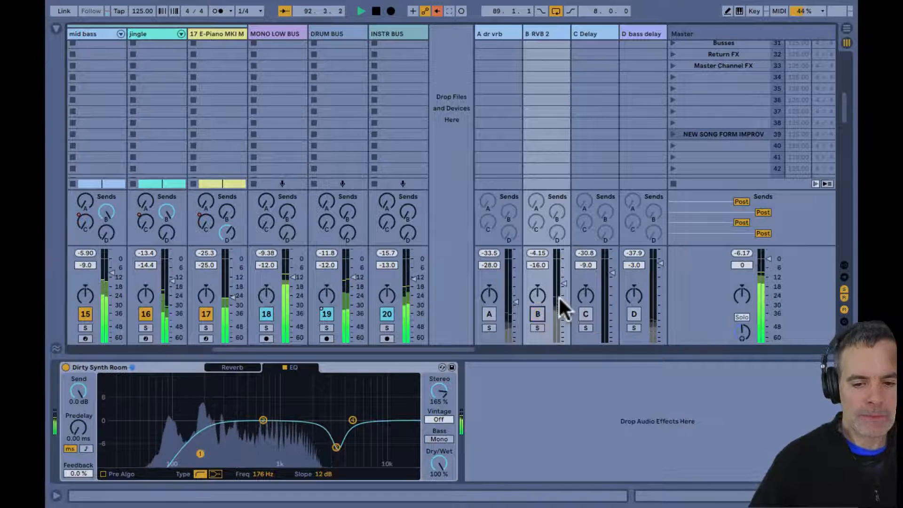
click(538, 314)
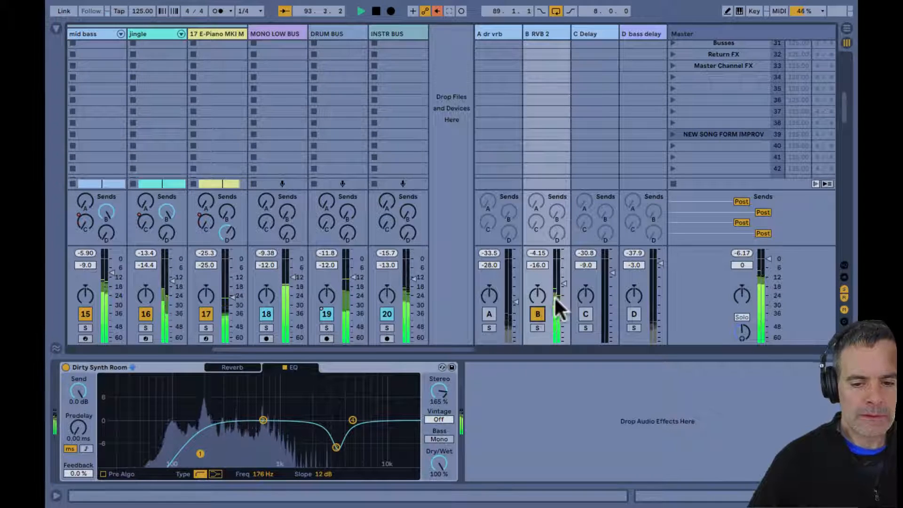
drag(565, 283, 565, 277)
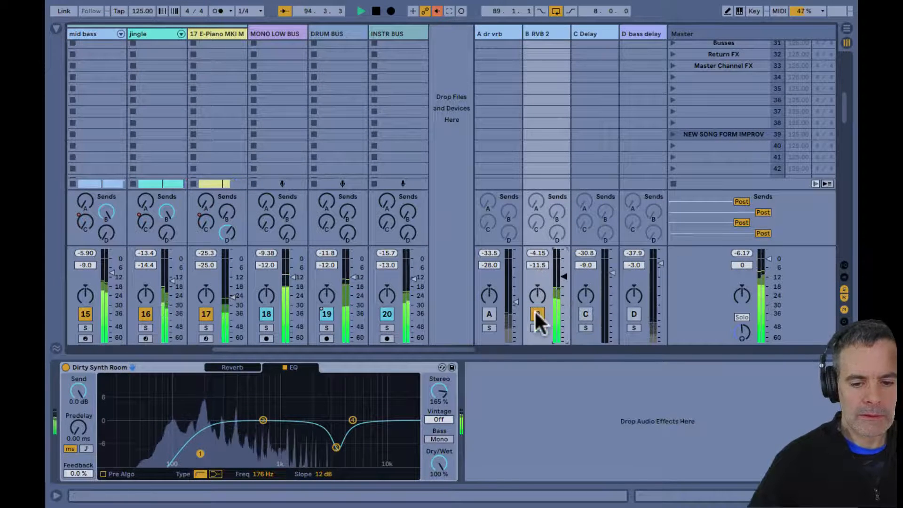
click(537, 312)
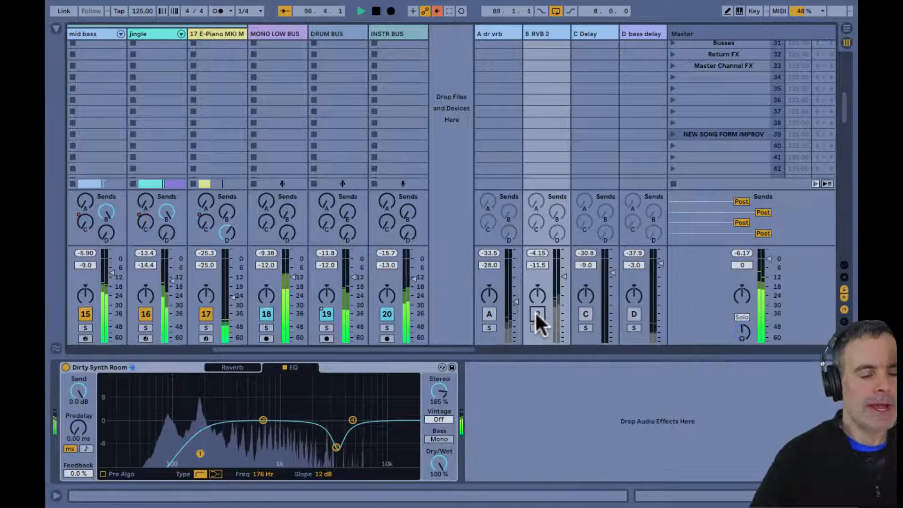
click(537, 314)
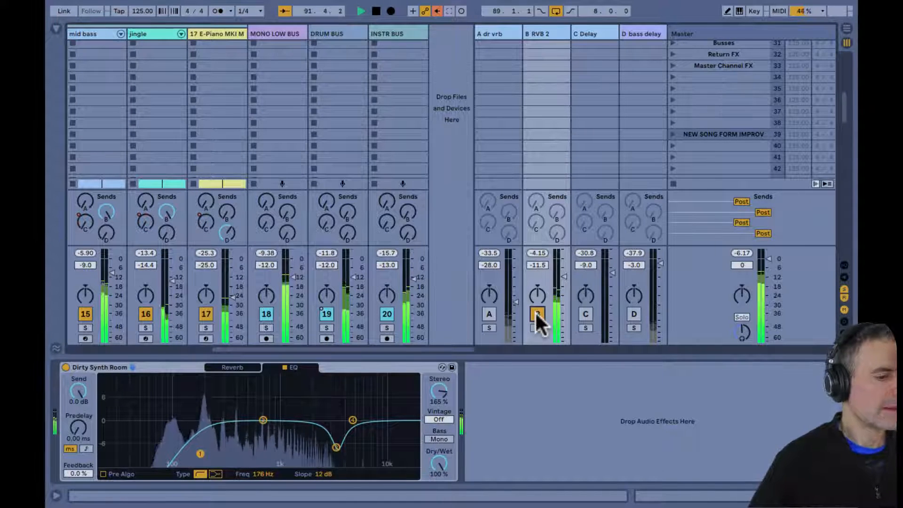
click(537, 314)
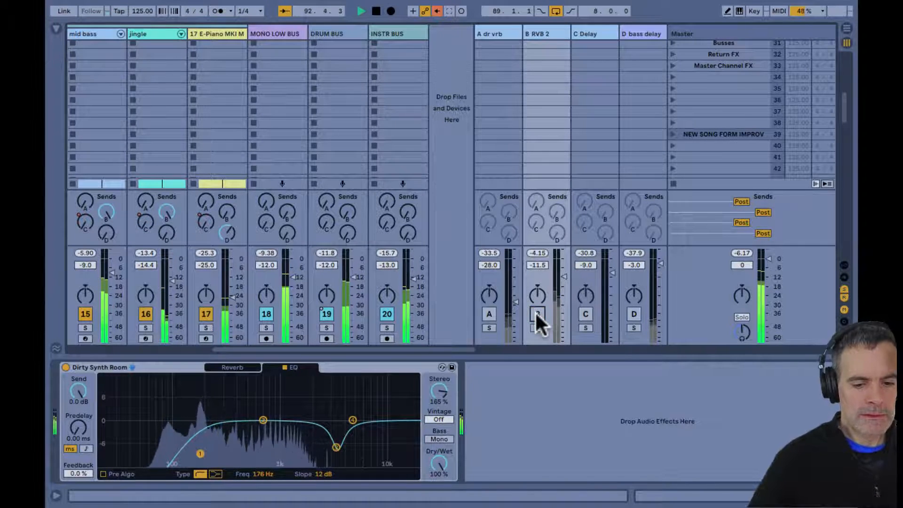
- Set the B RVB 2 return's volume to -14.4 dB by ear, muting and unmuting it against the full mix
click(537, 314)
click(566, 275)
drag(565, 275, 566, 281)
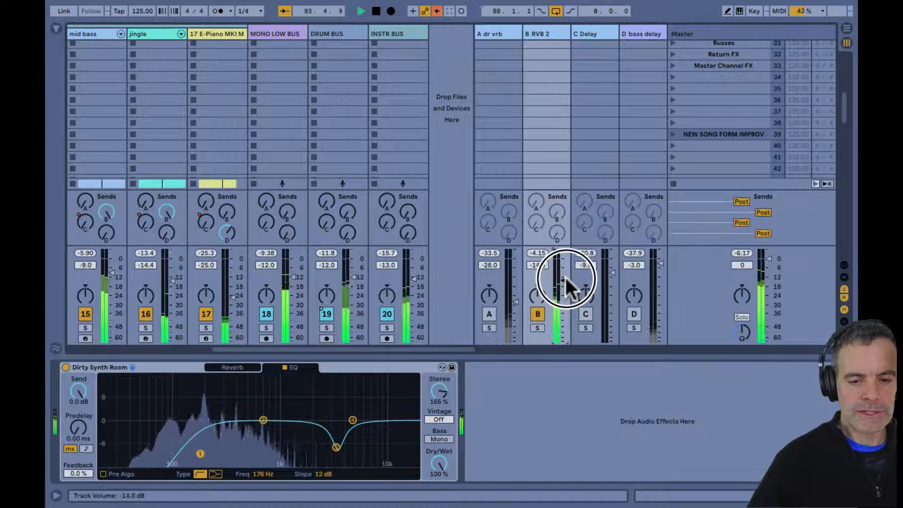
click(541, 312)
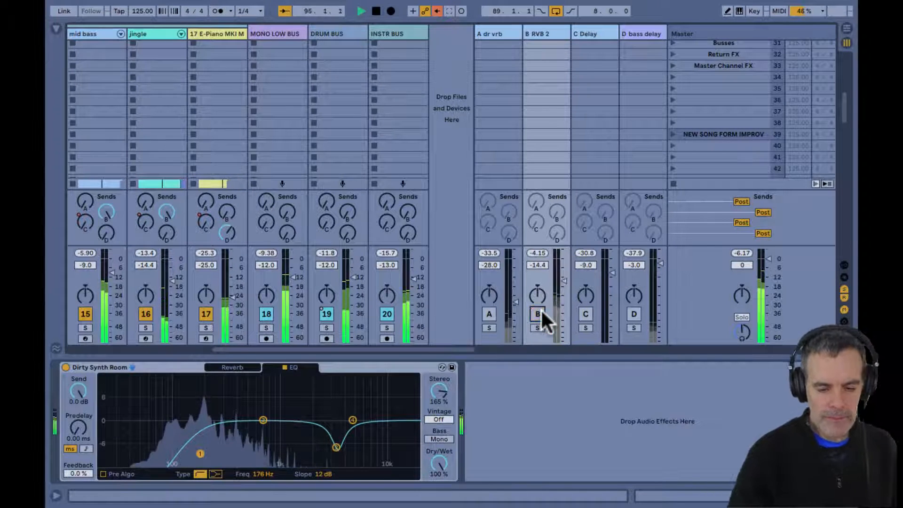
click(541, 312)
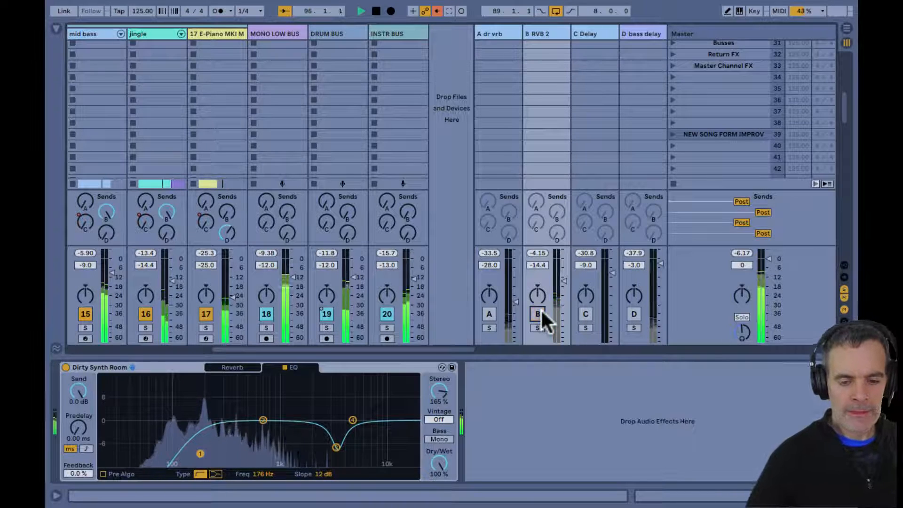
- Activate all four returns together and pull the D bass delay return's volume down to -inf
click(488, 310)
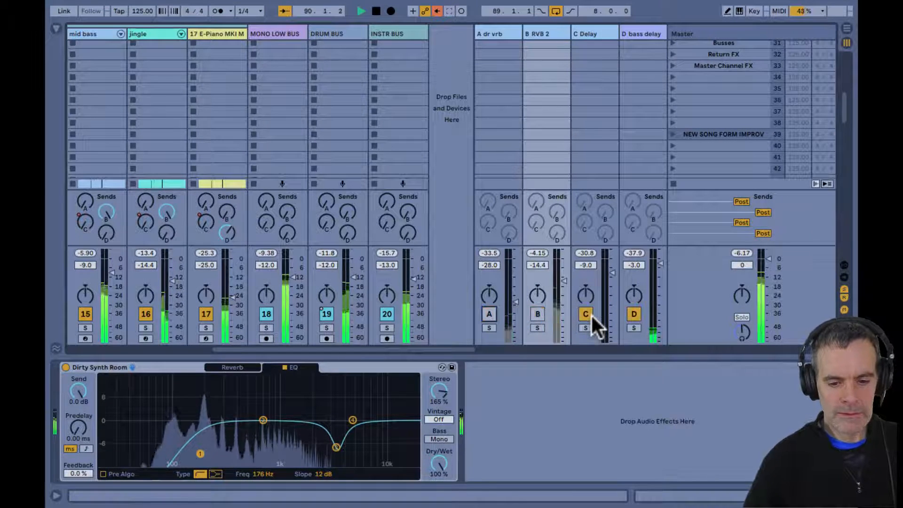
click(635, 314)
ctrl+click(634, 314)
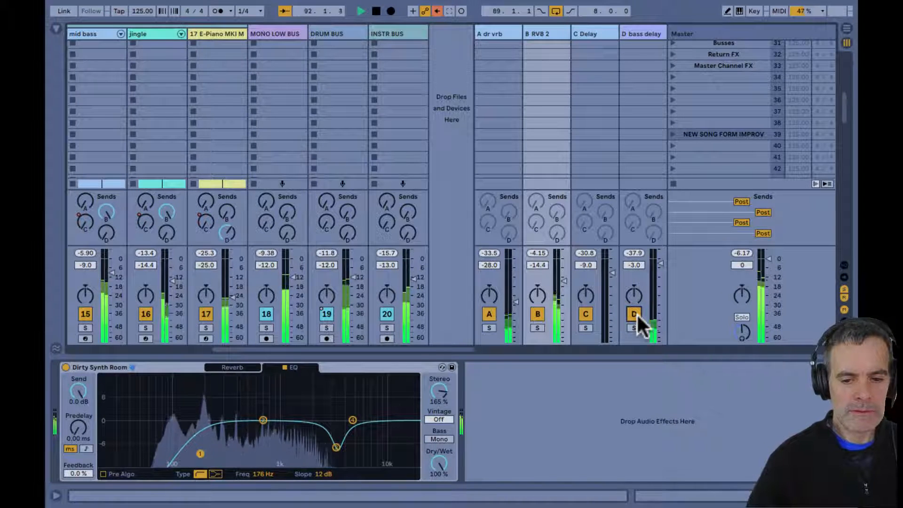
drag(660, 311, 660, 341)
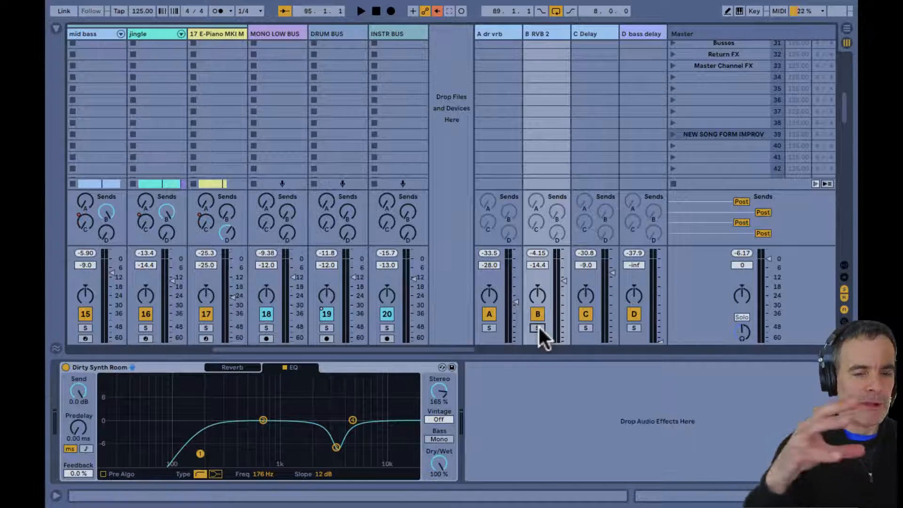
- Restart the looped playback, display the C Delay return's Delay settings, and audition that return in solo
key(space)
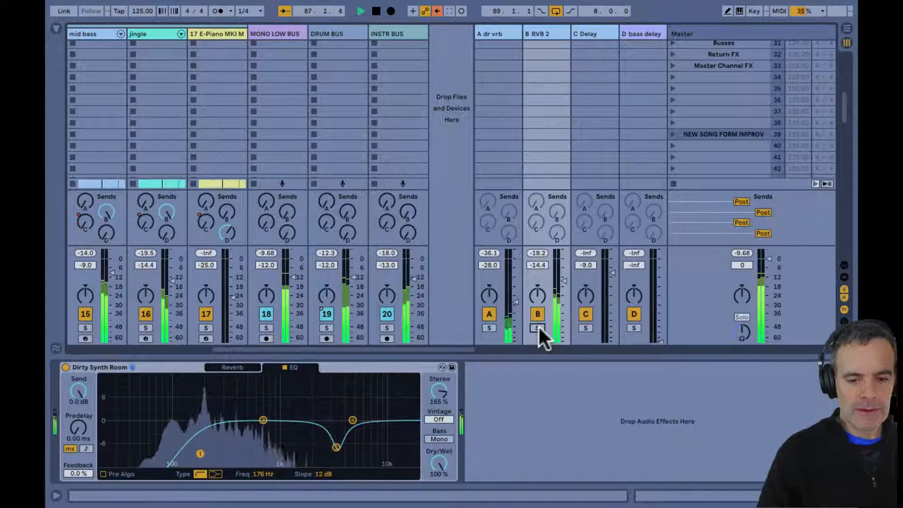
click(587, 35)
click(587, 327)
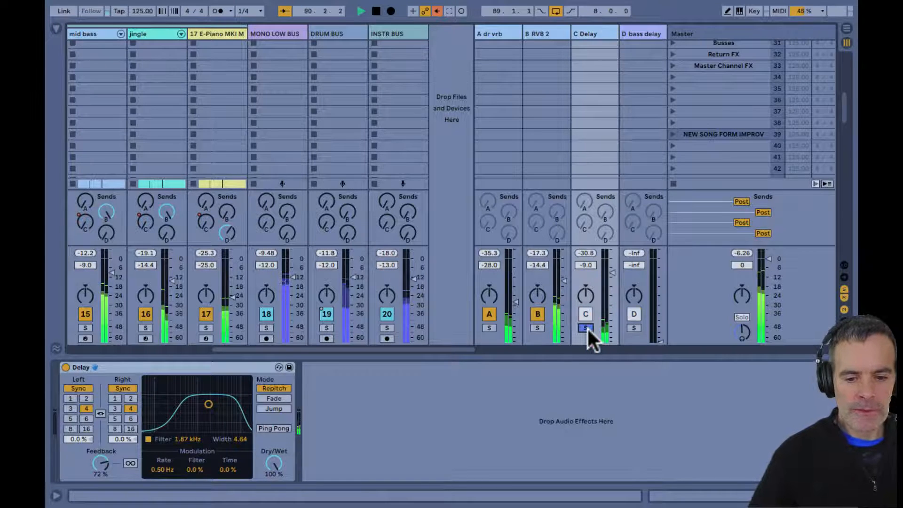
click(587, 328)
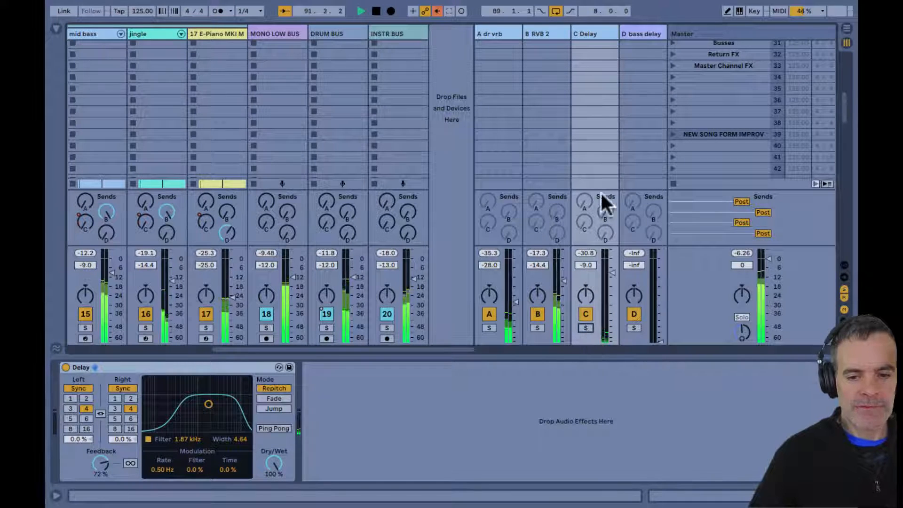
- Solo the E-Piano track and set the D bass delay return's volume to -7.5 dB while listening to its Echo
click(635, 33)
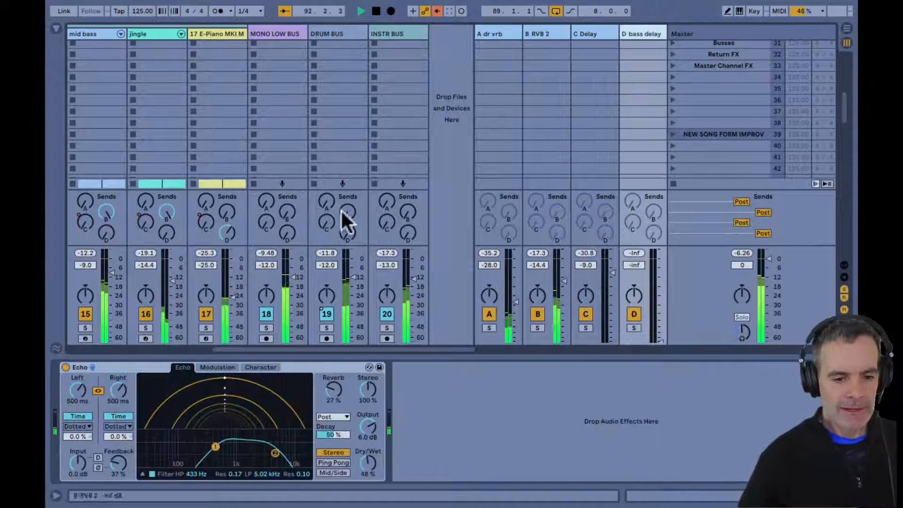
click(205, 328)
key(space)
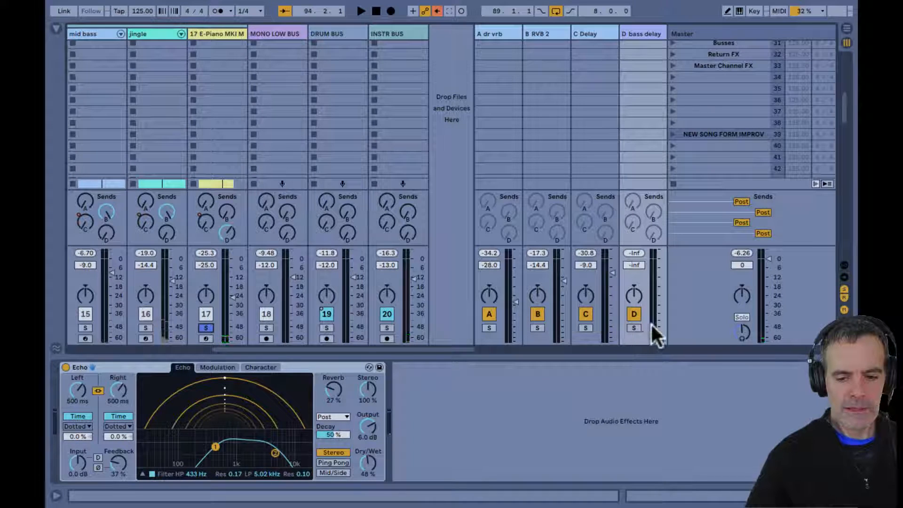
drag(657, 323, 658, 269)
key(space)
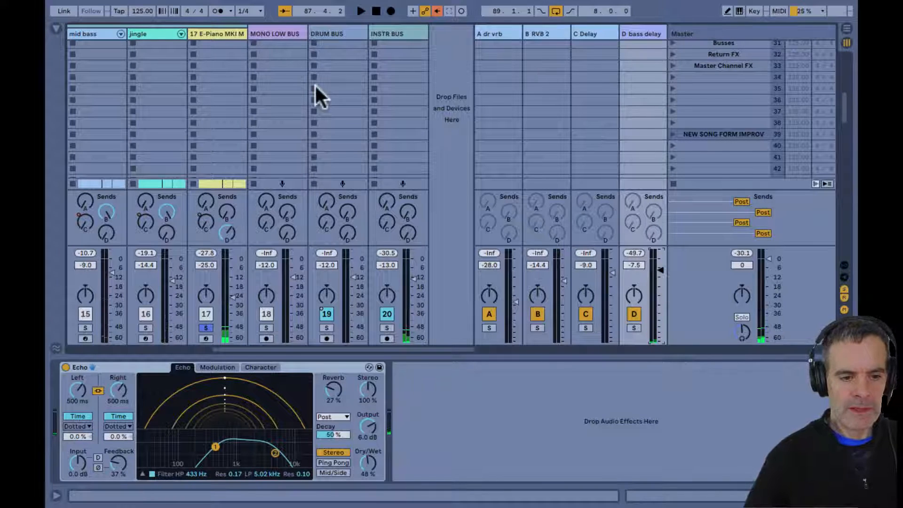
- Inspect the E-Piano track's own Echo and compare it with the effects on the D bass delay and C Delay returns
click(216, 30)
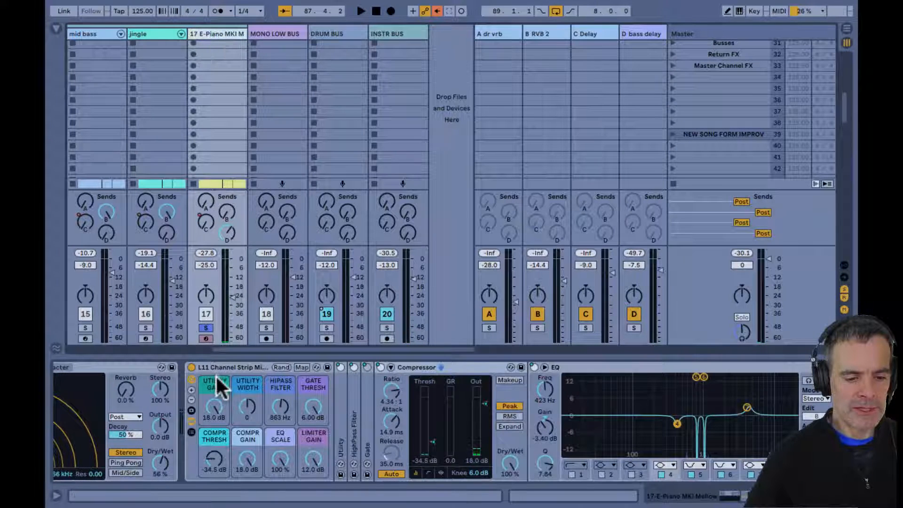
scroll(216, 375, left, 3)
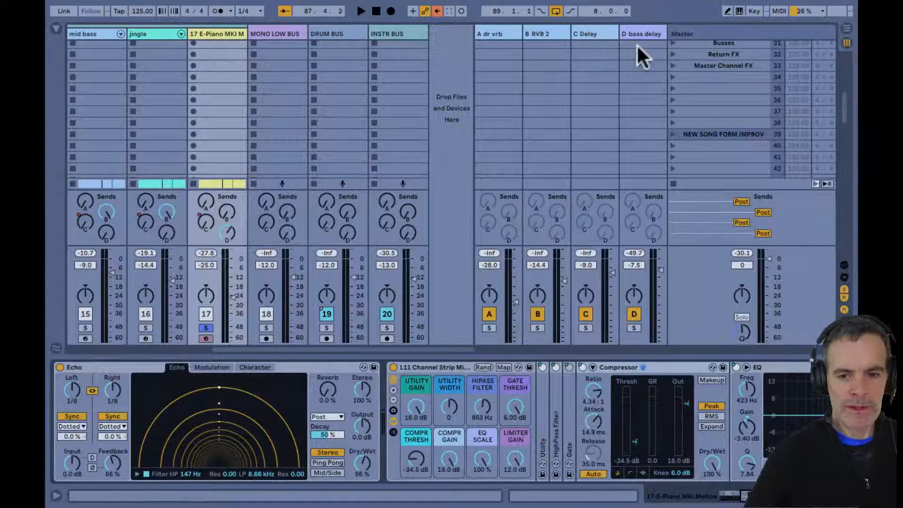
click(640, 33)
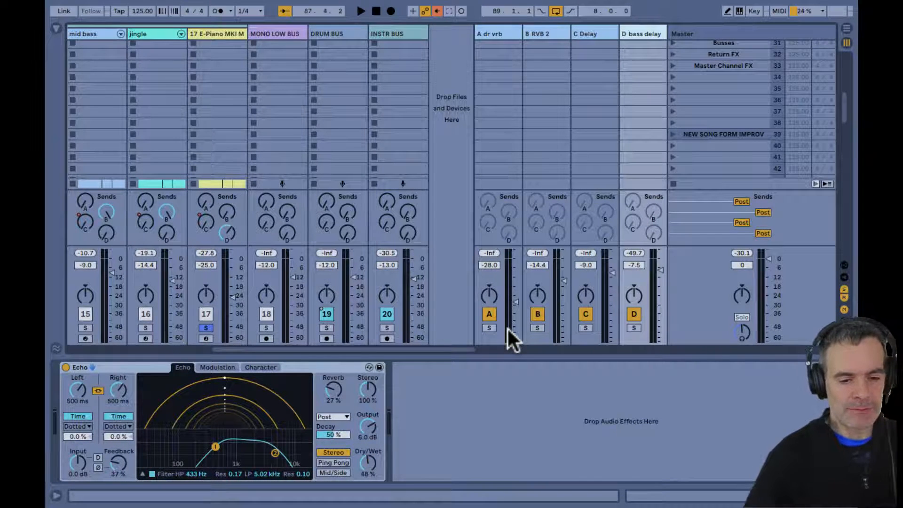
click(596, 33)
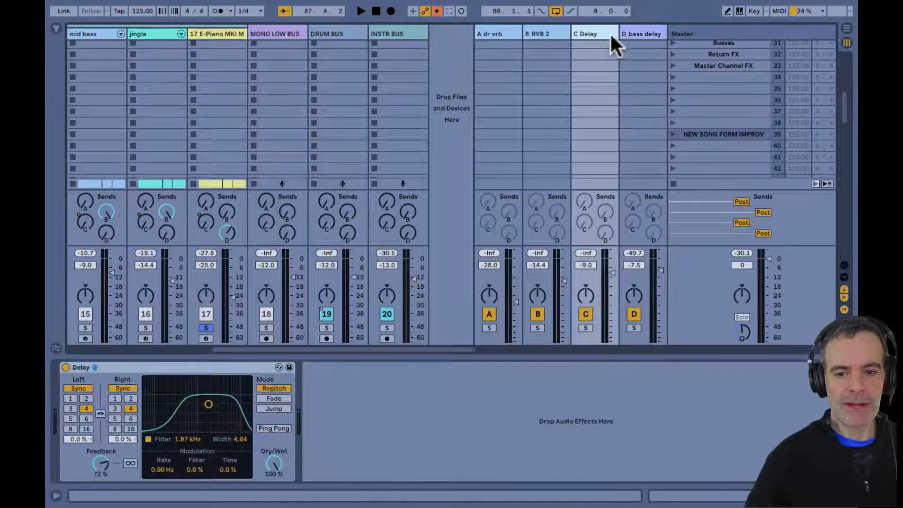
click(633, 32)
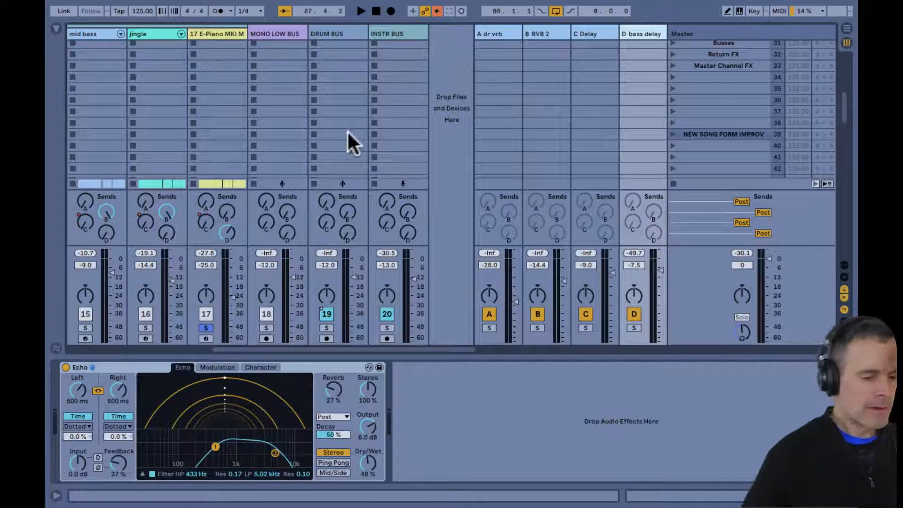
- Take the E-Piano track out of solo, resume playback, and lower the B RVB 2 return's volume to -15.6 dB
click(206, 326)
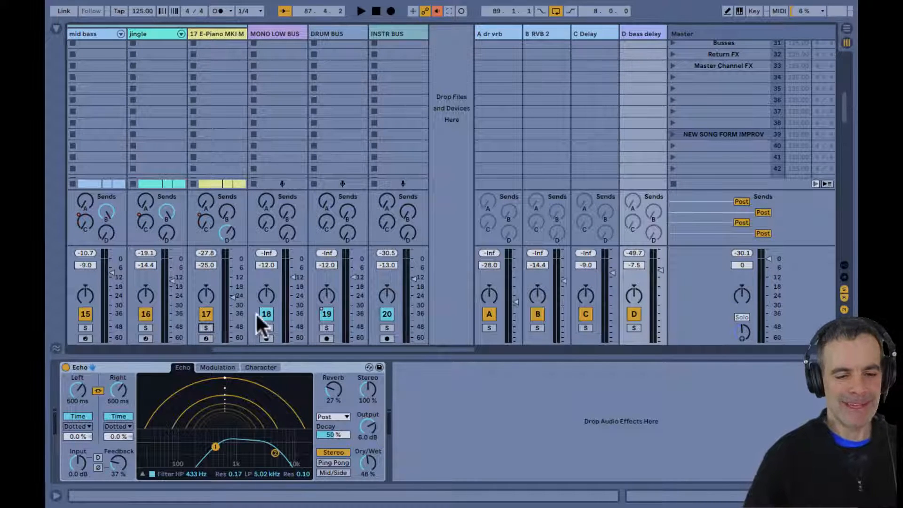
key(space)
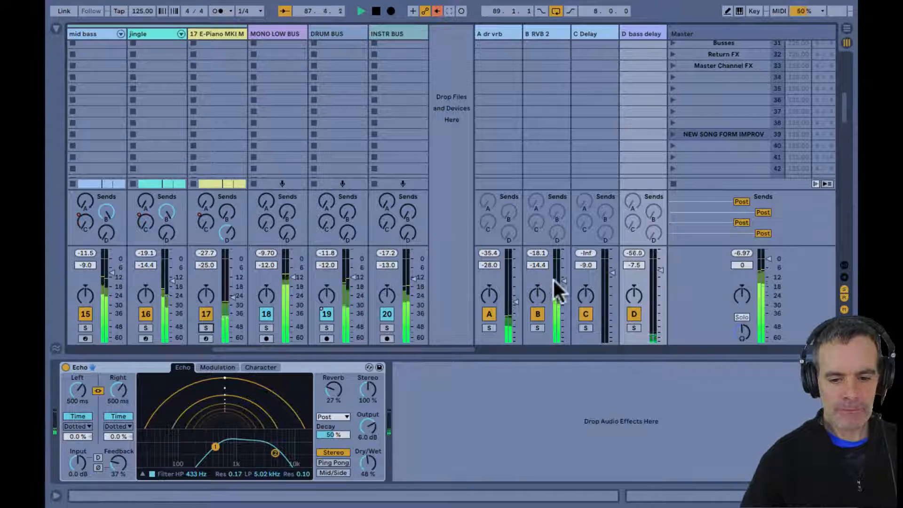
drag(537, 265, 538, 266)
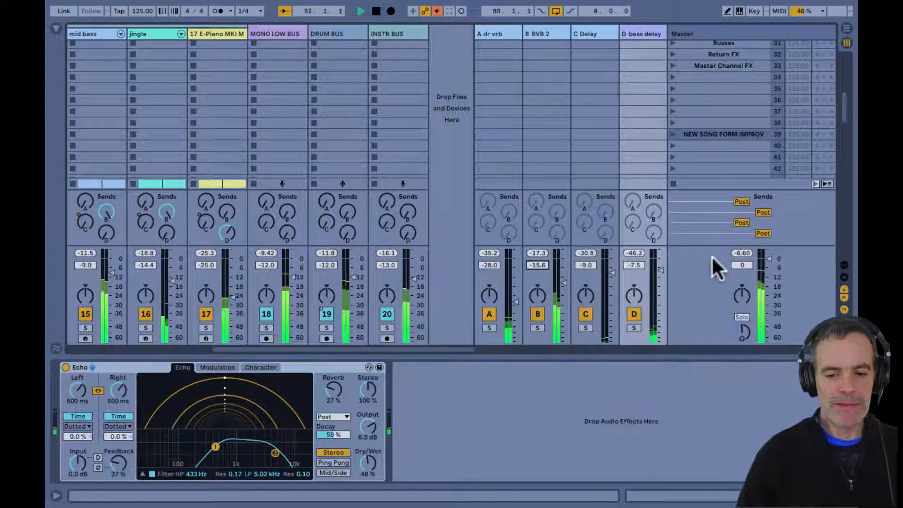
- Reset the Master's peak level, display its effects, then expand and switch on its Audio Effect Rack
click(744, 252)
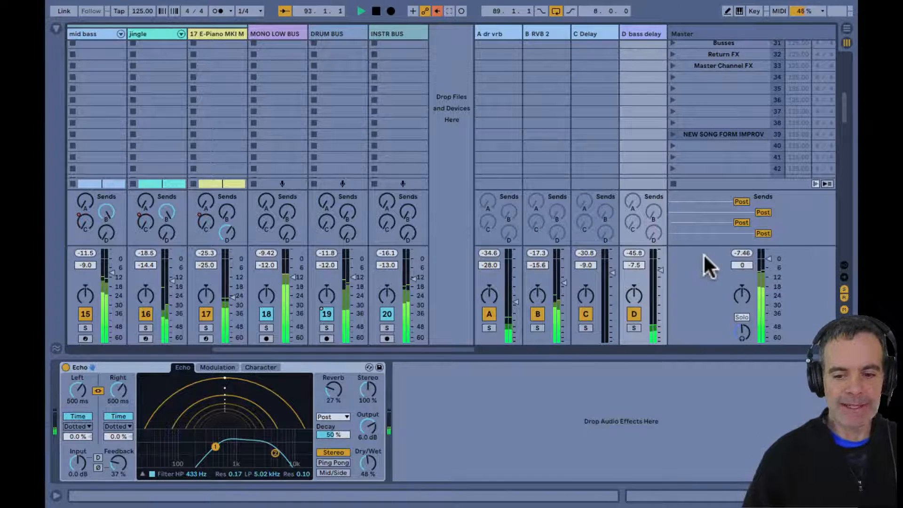
click(703, 28)
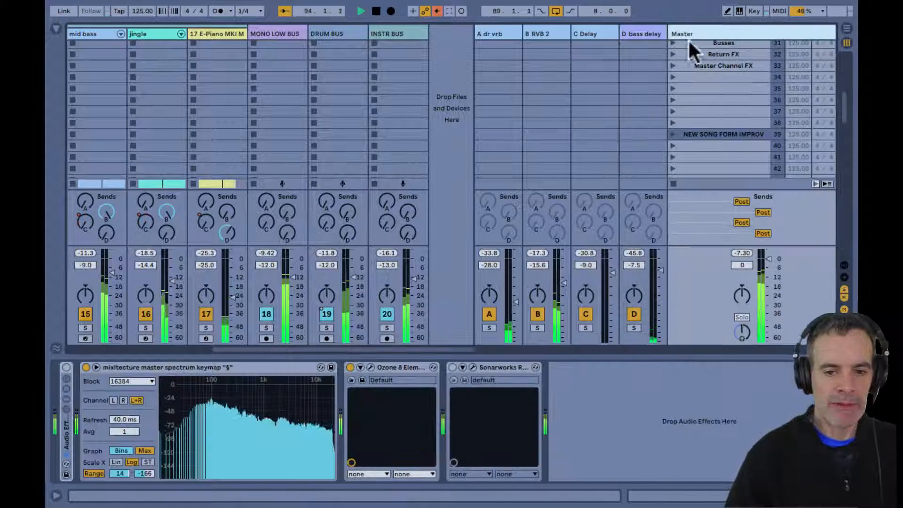
double_click(65, 436)
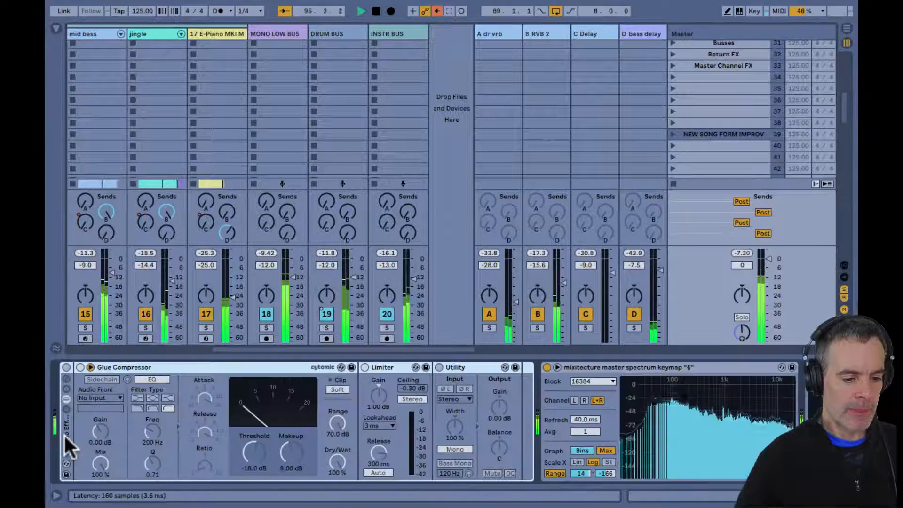
click(66, 367)
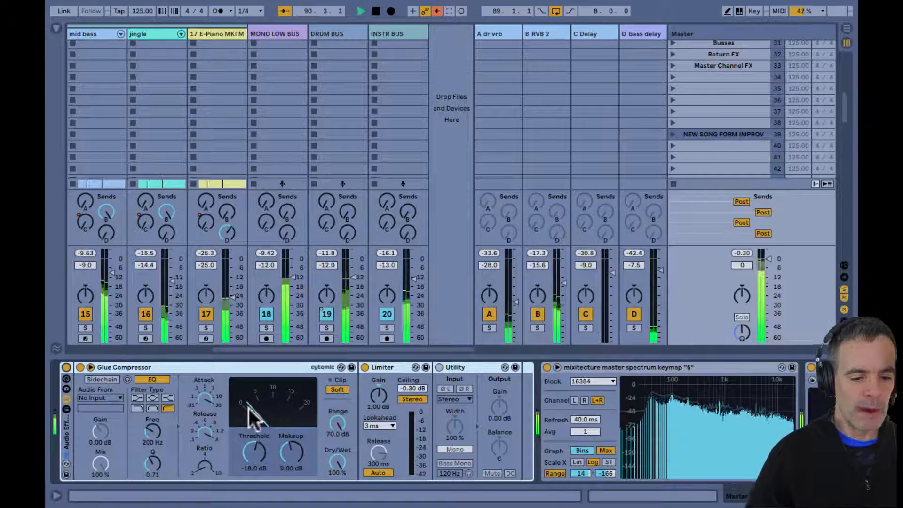
- Set the Master Glue Compressor's threshold to -15.2 dB and its makeup to 8.73 dB with the Limiter bypassed
drag(247, 440, 287, 450)
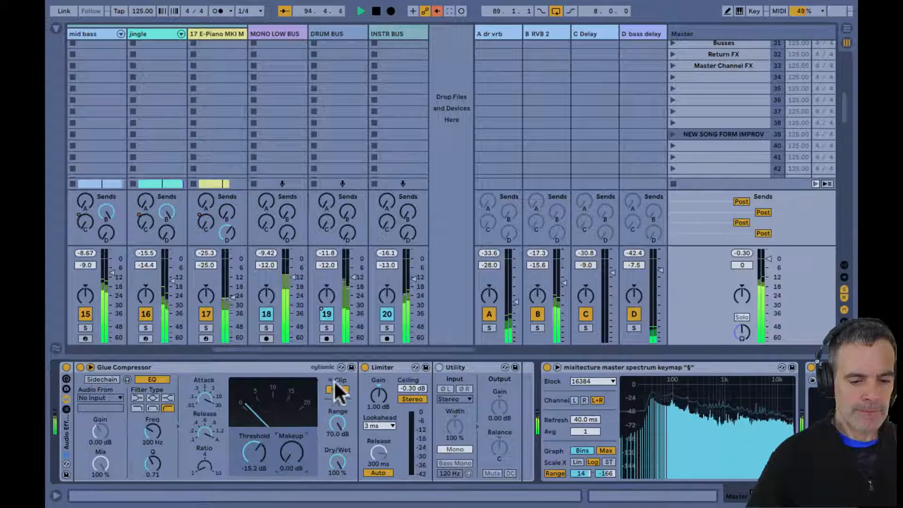
click(365, 367)
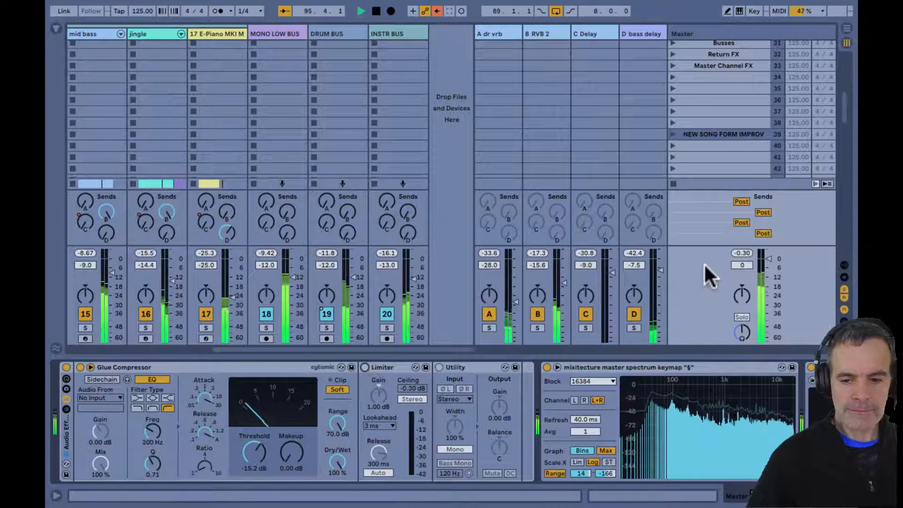
click(742, 254)
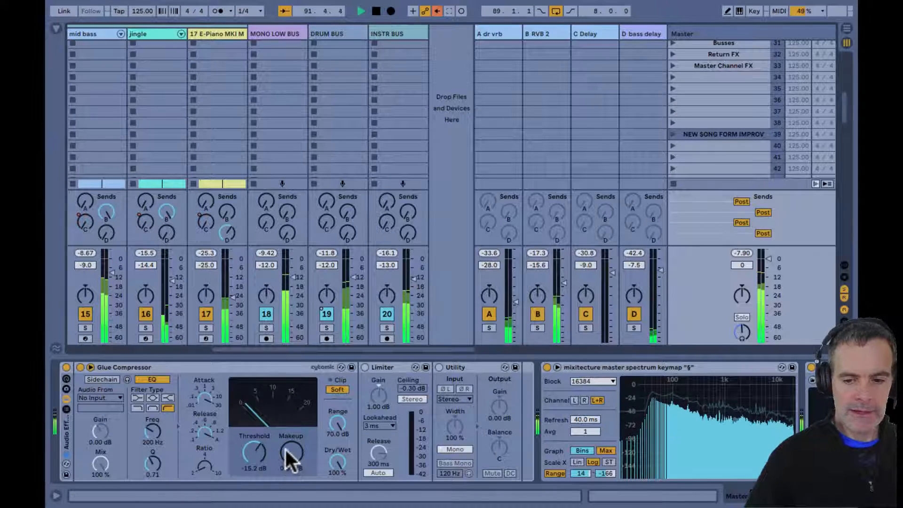
drag(285, 448, 287, 450)
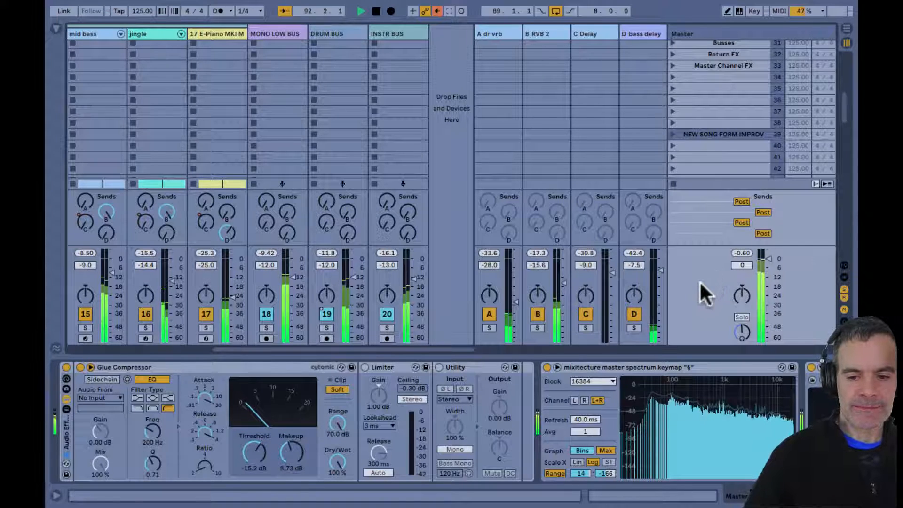
- Switch the Master's Limiter back on and set its gain to 2.00 dB
click(364, 367)
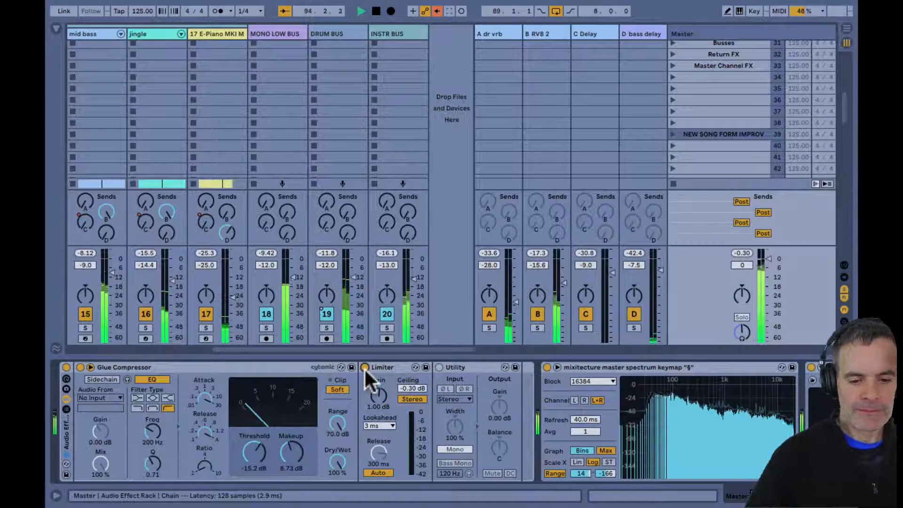
click(373, 394)
text(0)
key(Return)
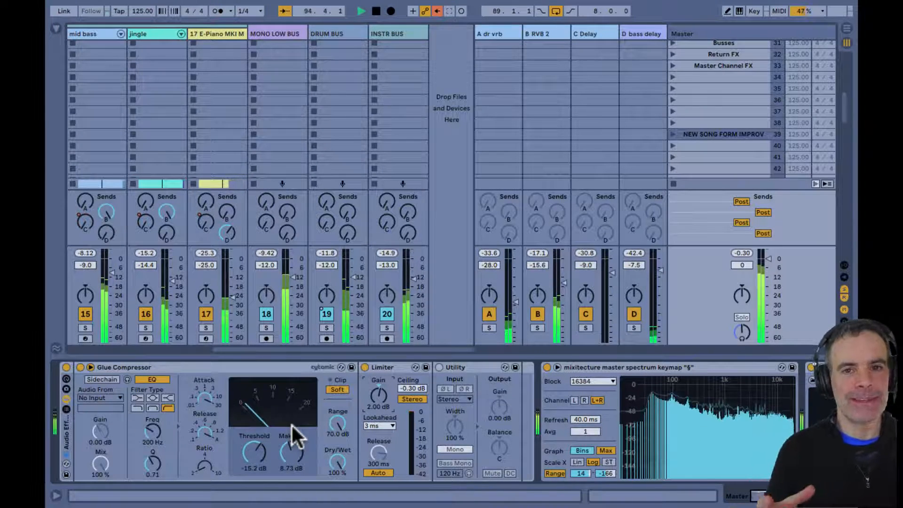
- Turn off looping, show the whole song in the arrangement, and play it from the beginning
key(Tab)
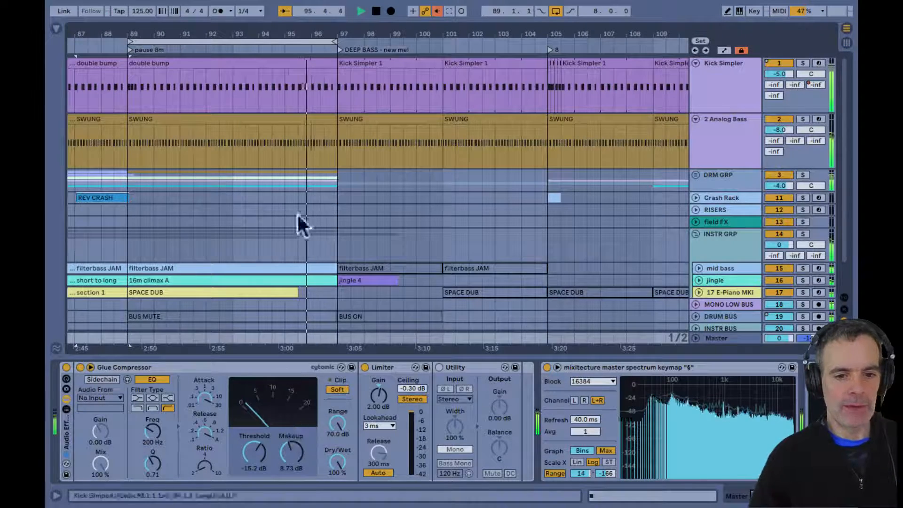
click(556, 10)
double_click(438, 36)
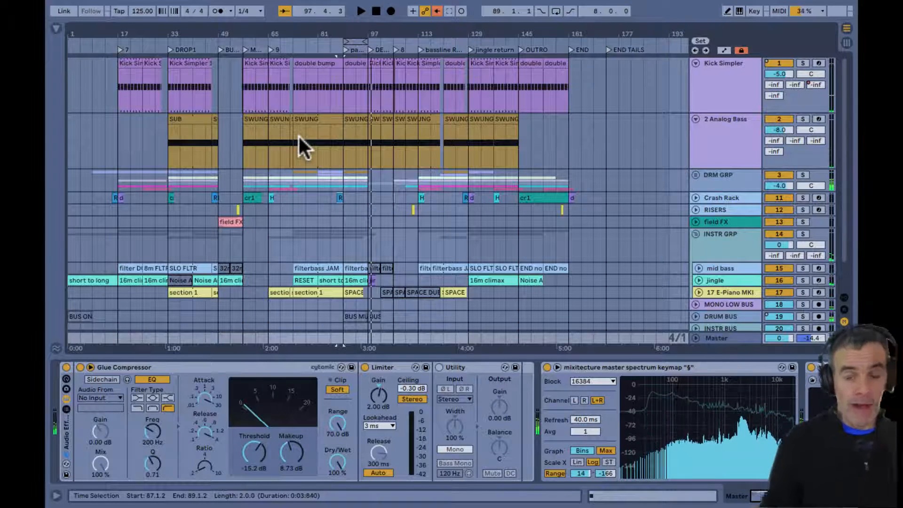
double_click(377, 11)
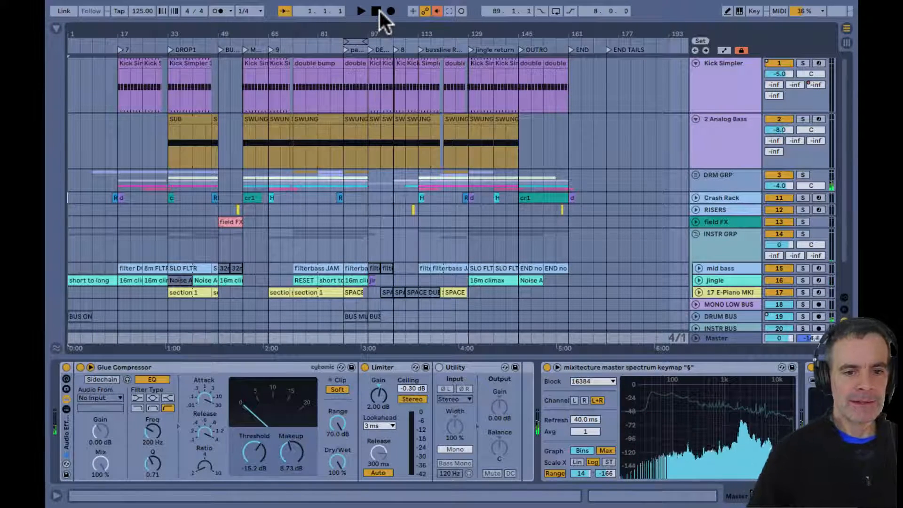
click(356, 11)
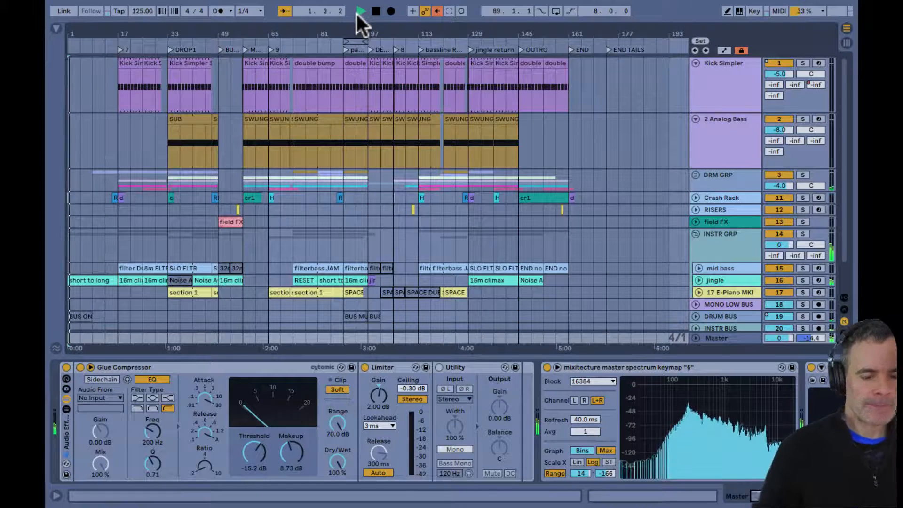
- Compare the mix with the B RVB 2 return off and on, then reduce the jingle track's send B to -28.0 dB
key(Tab)
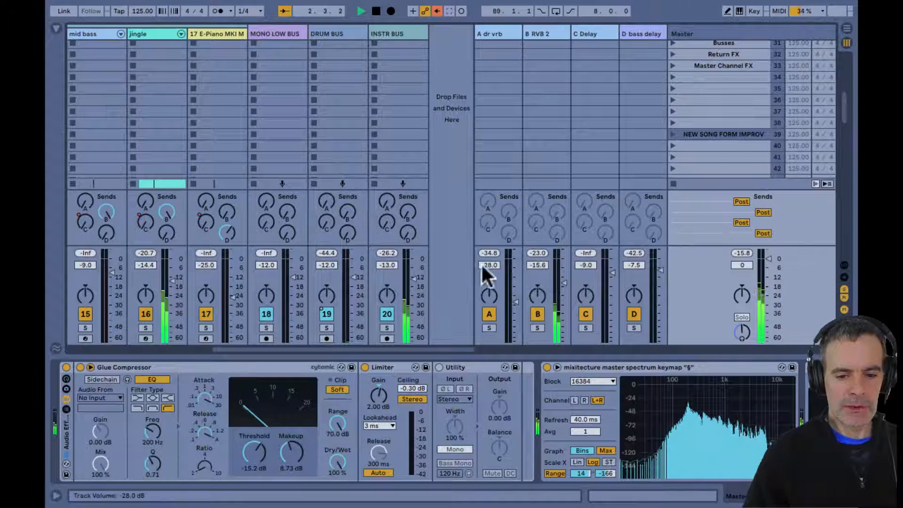
click(537, 315)
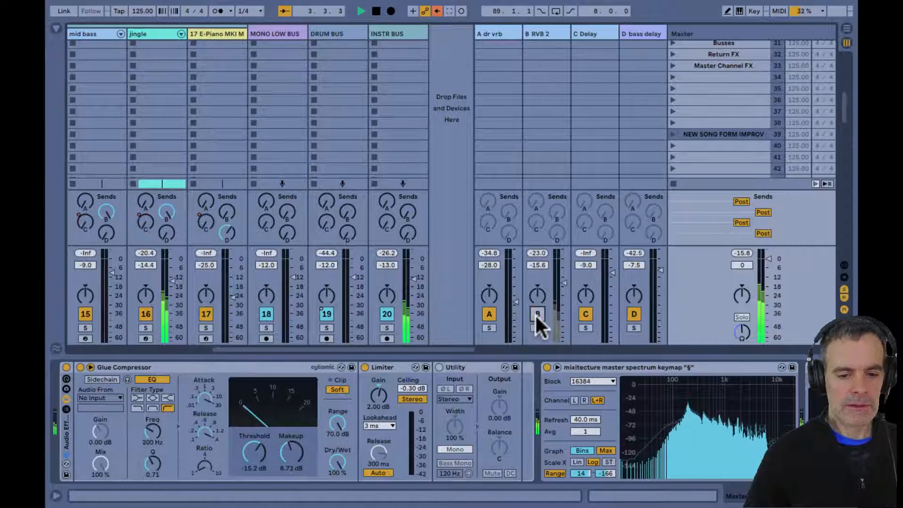
click(537, 315)
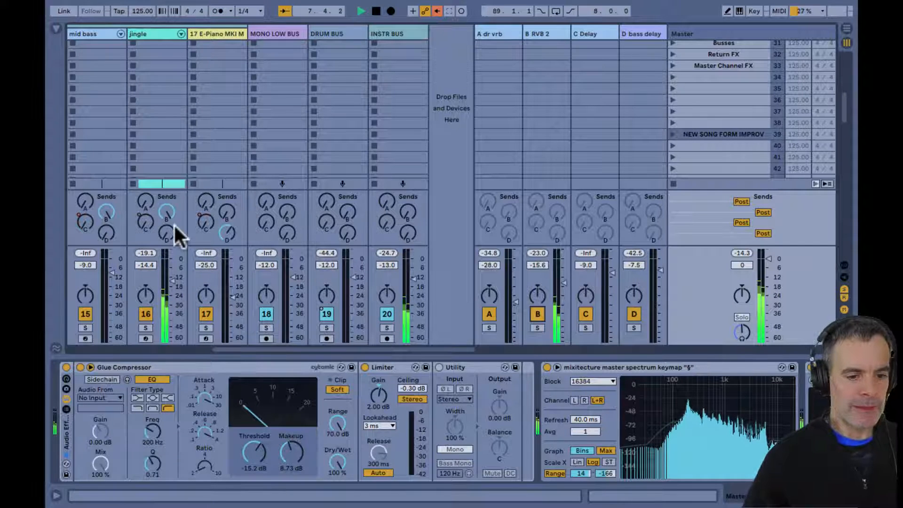
click(163, 207)
click(163, 208)
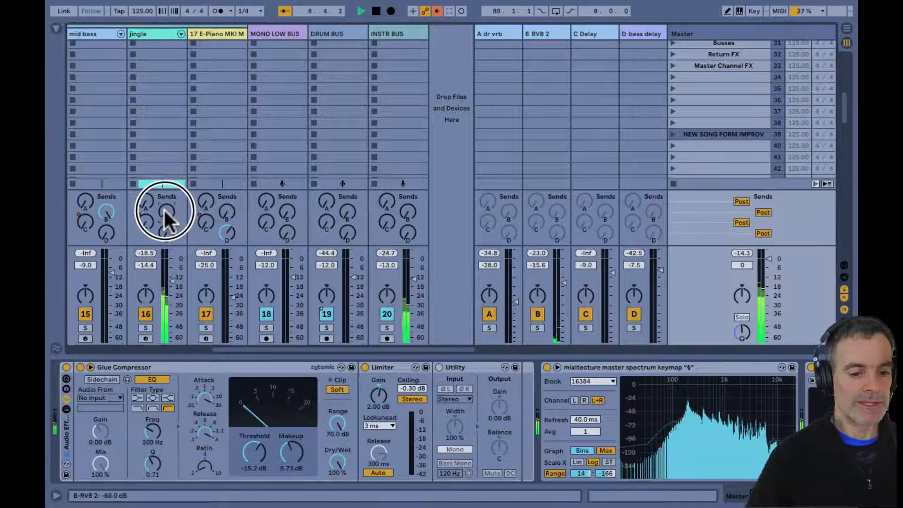
drag(164, 210, 163, 210)
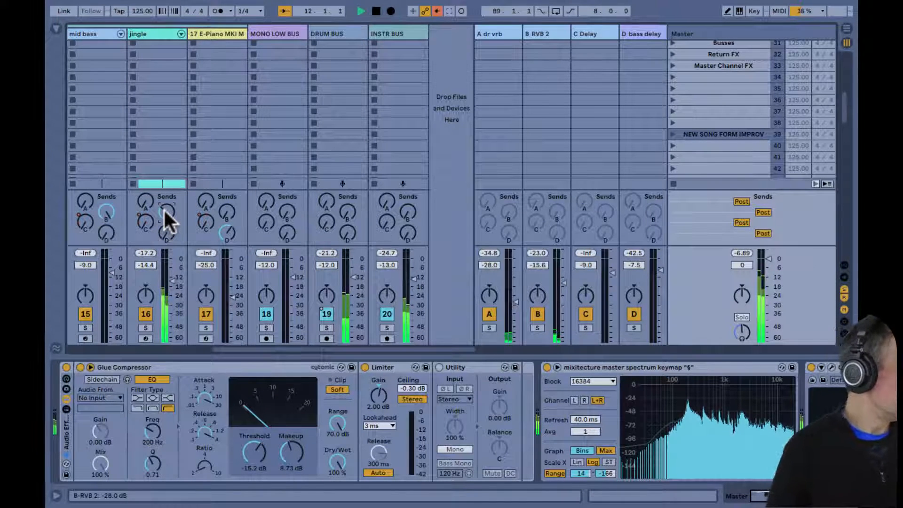
- Select the loop range at bars 89 to 97 in the arrangement and fold the INSTR GRP tracks
key(Tab)
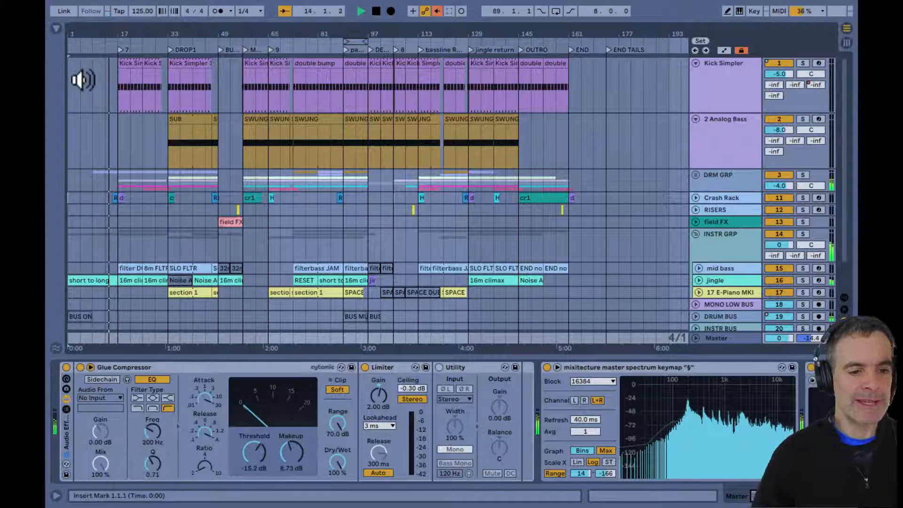
click(356, 41)
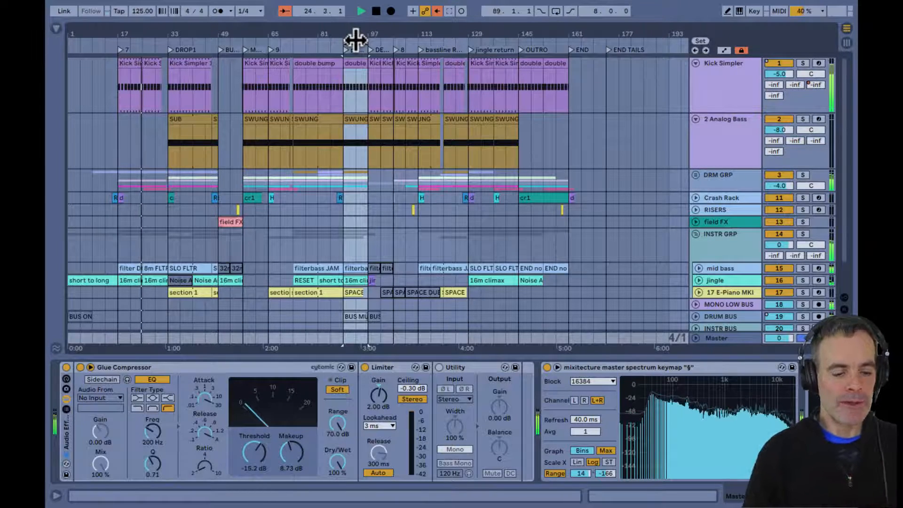
key(Tab)
scroll(194, 58, left, 4)
scroll(194, 58, down, 1)
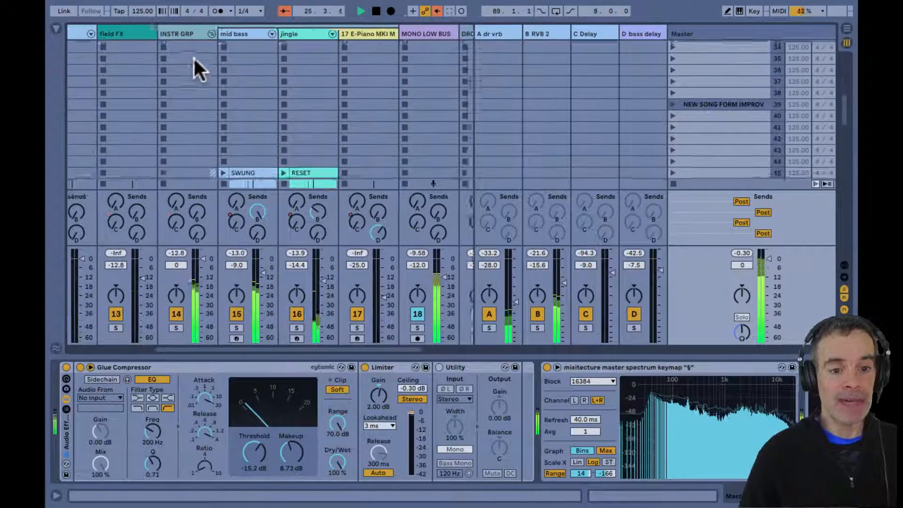
click(216, 34)
key(Tab)
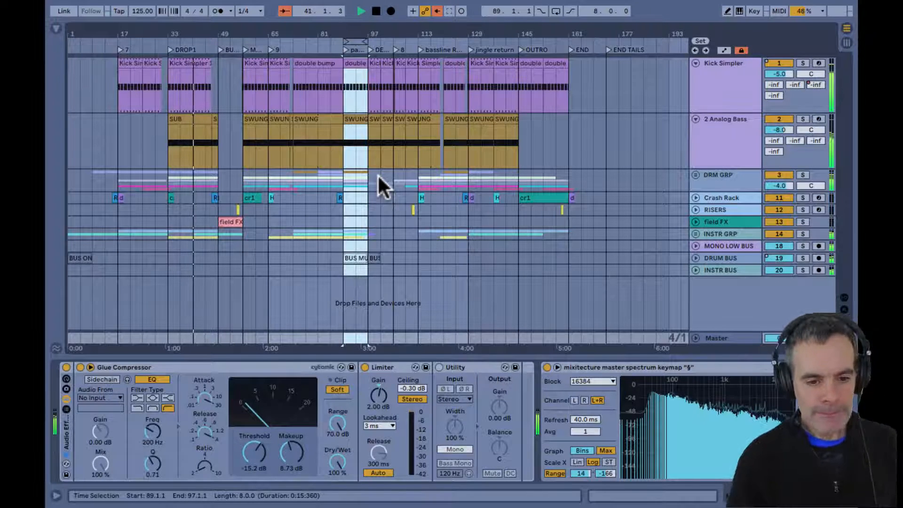
key(Tab)
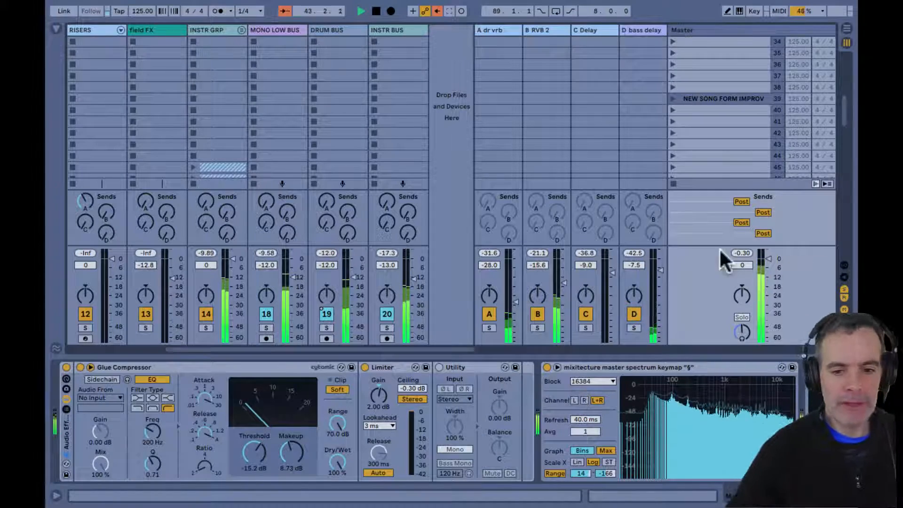
- Switch to Firefox and review the Mix Tools Channel Strip page's description, Live version options and preset details
key(ctrl+Up)
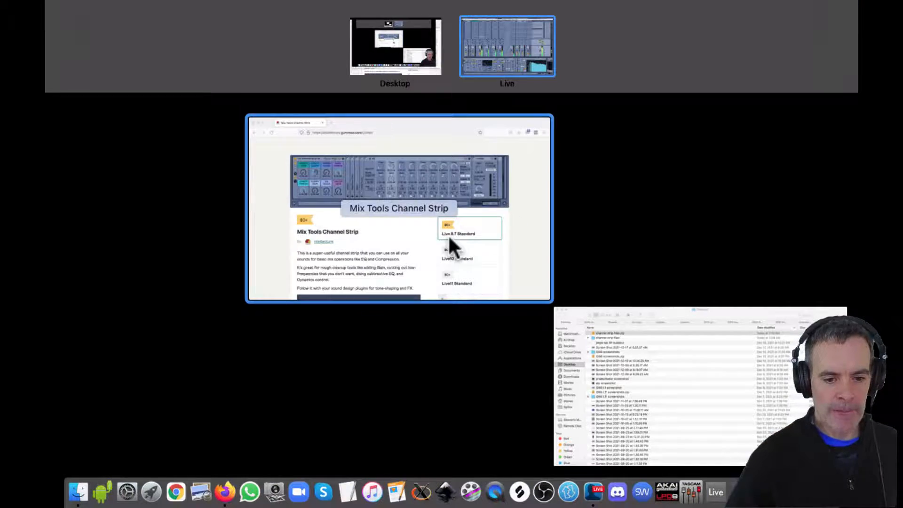
click(448, 235)
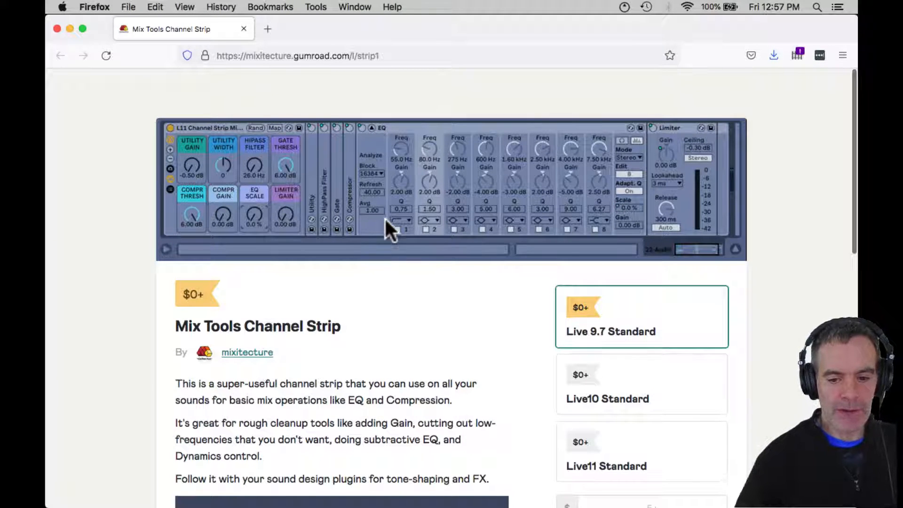
scroll(388, 229, down, 1)
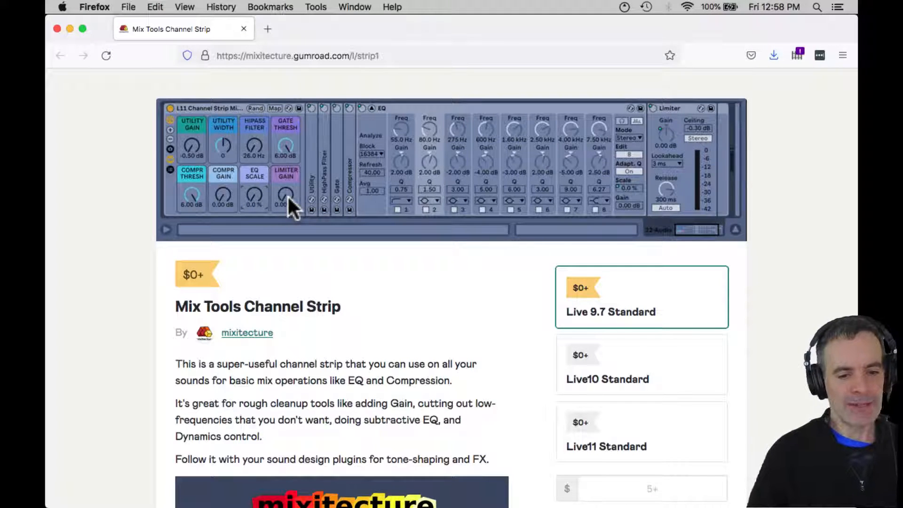
scroll(288, 197, down, 5)
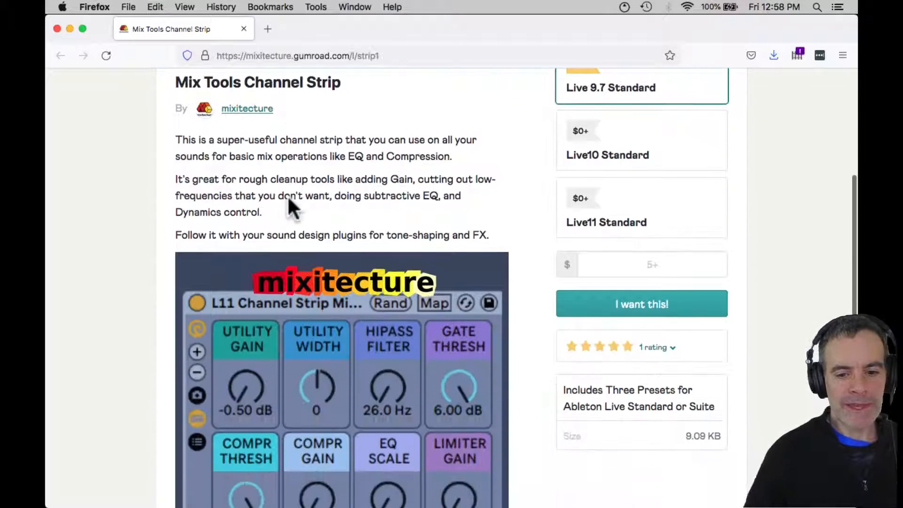
scroll(289, 198, up, 2)
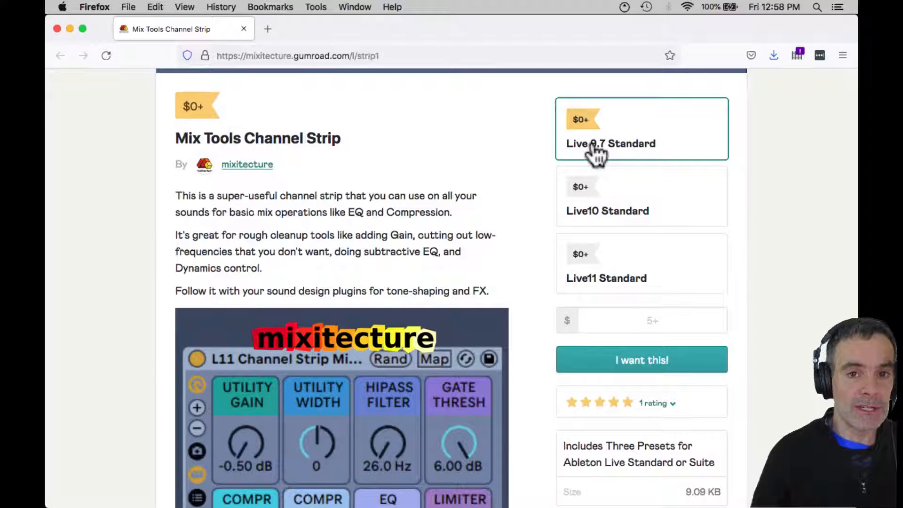
scroll(538, 255, down, 2)
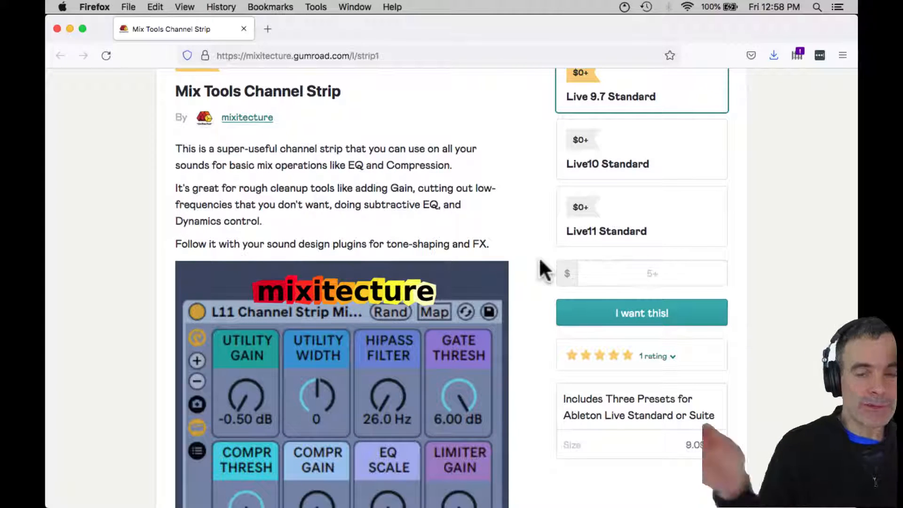
scroll(539, 260, down, 5)
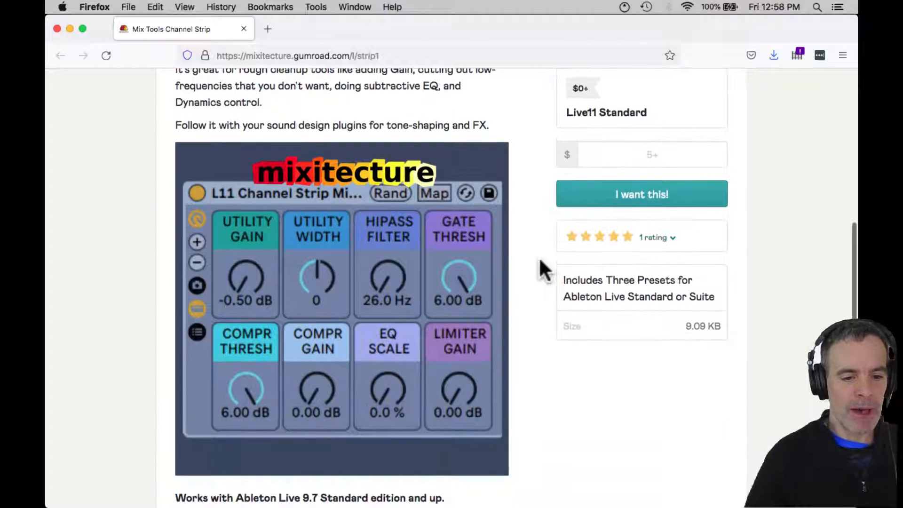
scroll(359, 255, down, 8)
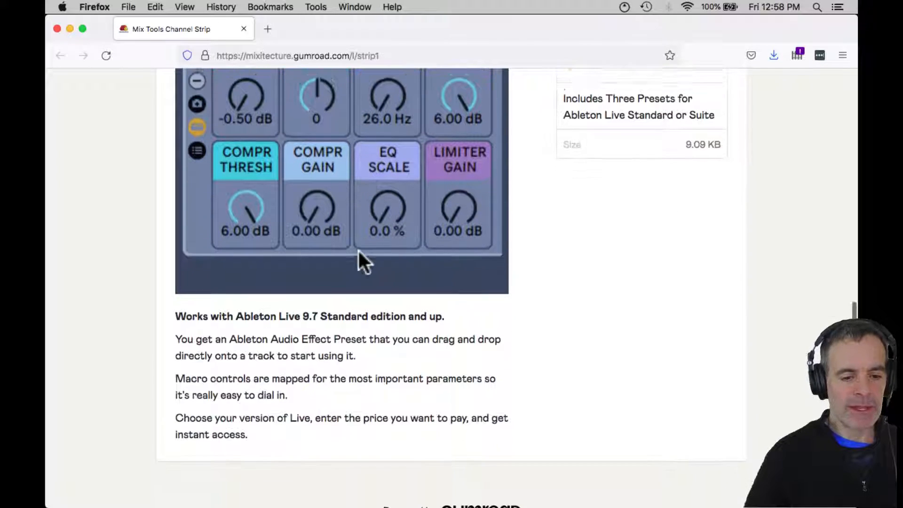
- Try a price of 99,999,999 dollars for the Mix Tools Channel Strip, then clear the price field
scroll(358, 251, up, 1)
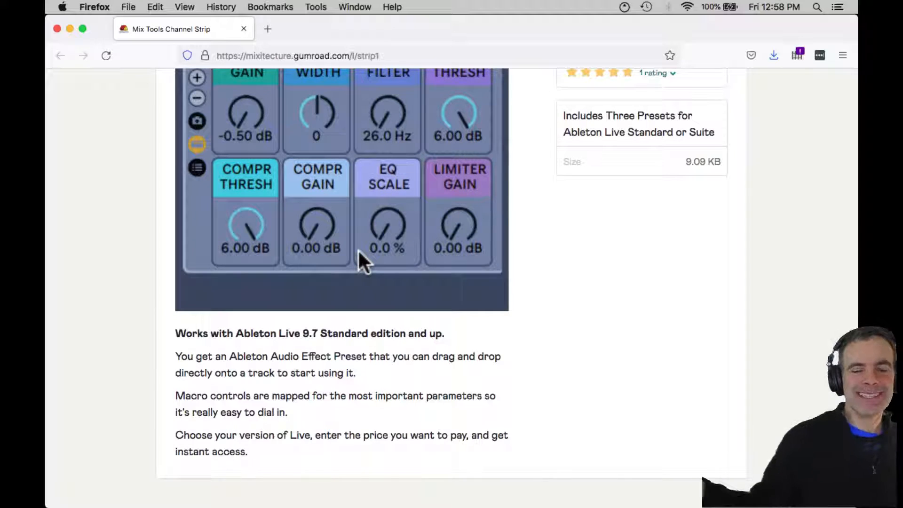
scroll(359, 251, up, 10)
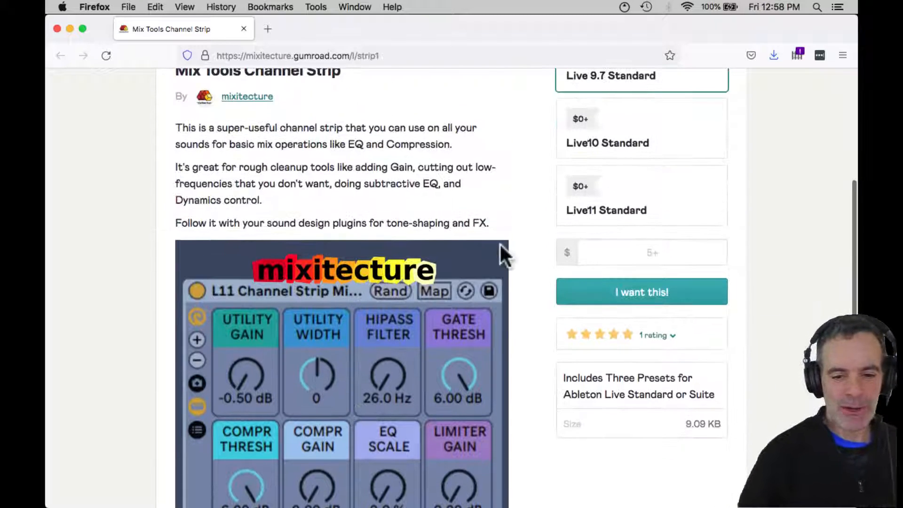
scroll(500, 252, up, 3)
click(612, 317)
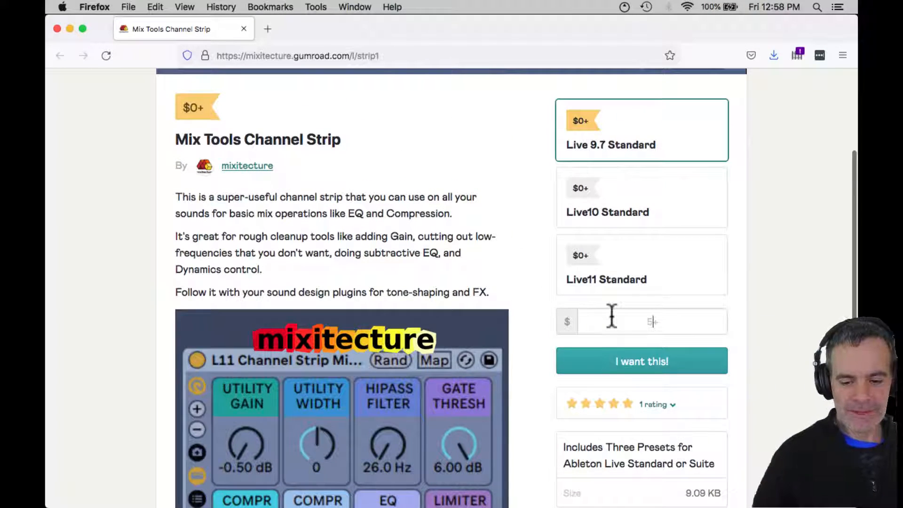
text(0)
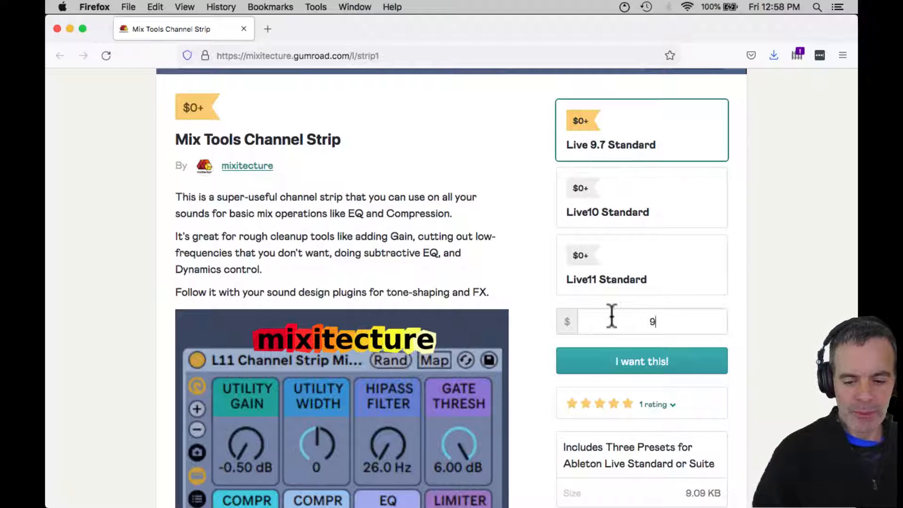
text(9999999)
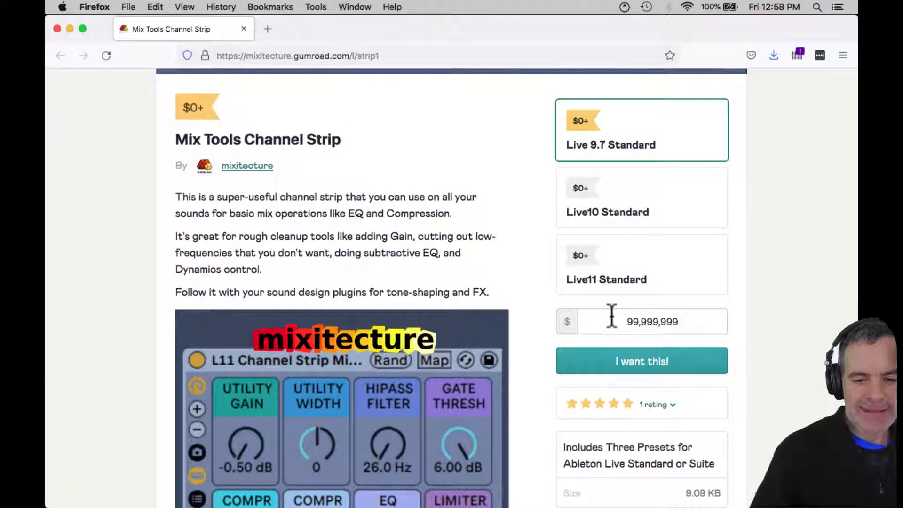
key(BackSpace)
key(BackSpace)
key(BackSpace)
key(BackSpace)
key(BackSpace)
key(BackSpace)
key(BackSpace)
key(BackSpace)
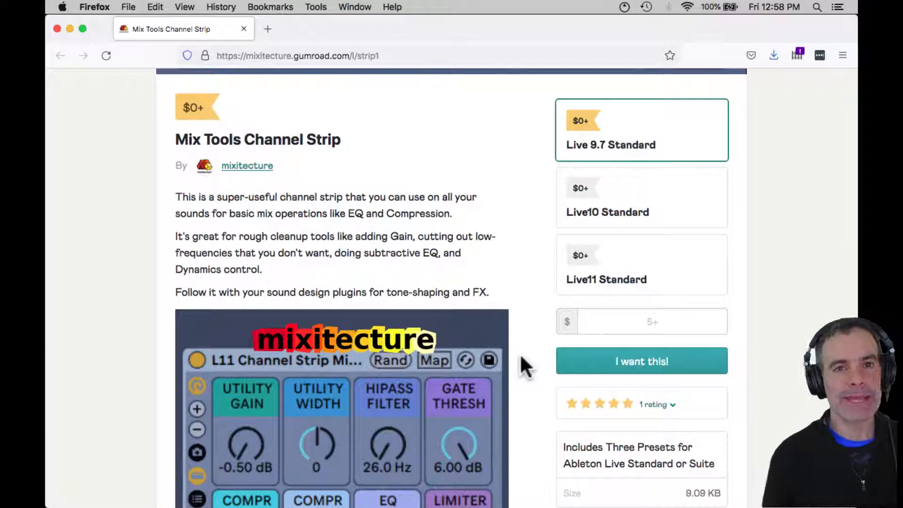
- Switch back to Ableton Live and review the session mixer's tracks, buses, returns and master effect devices during playback
scroll(522, 358, down, 5)
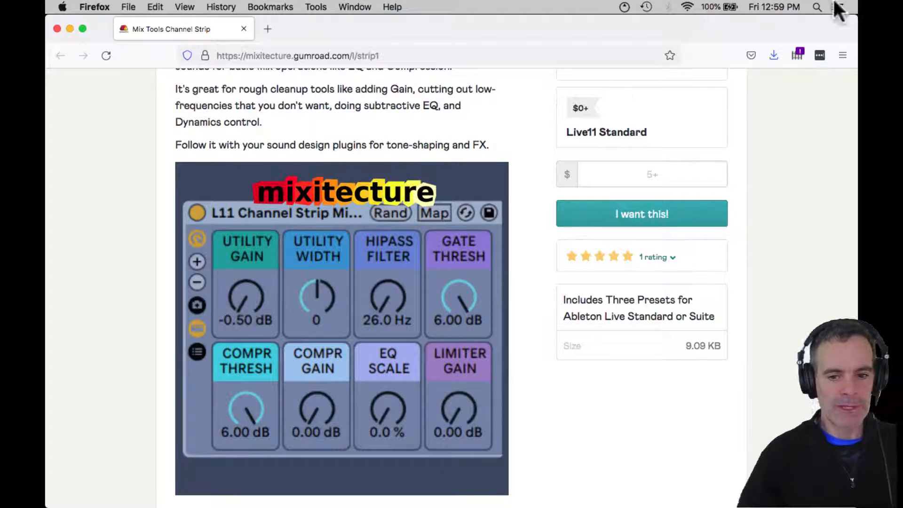
mouse_move(842, 6)
click(524, 41)
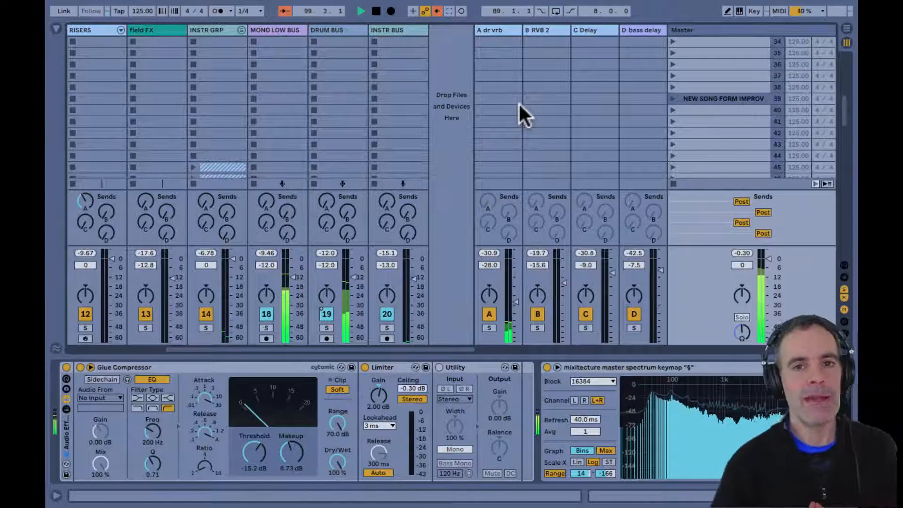
scroll(519, 104, left, 5)
scroll(519, 105, down, 4)
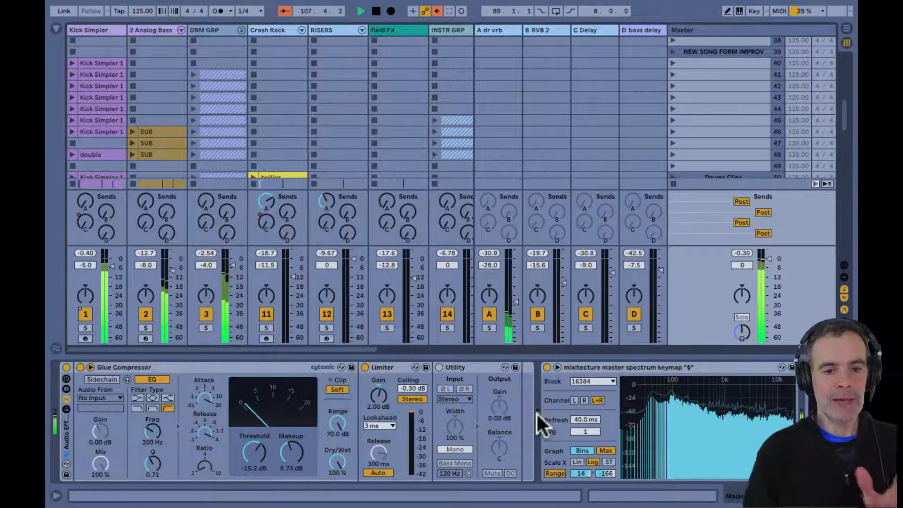
scroll(536, 412, right, 5)
scroll(411, 184, right, 5)
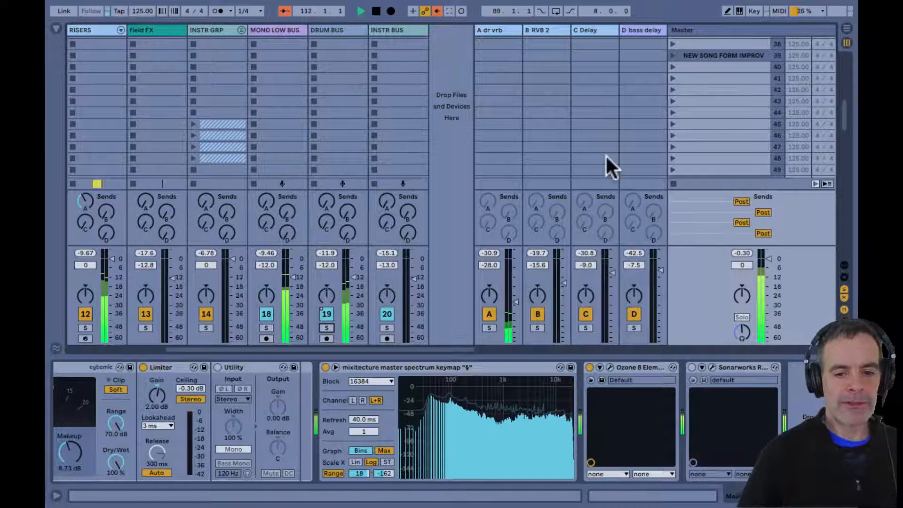
click(747, 252)
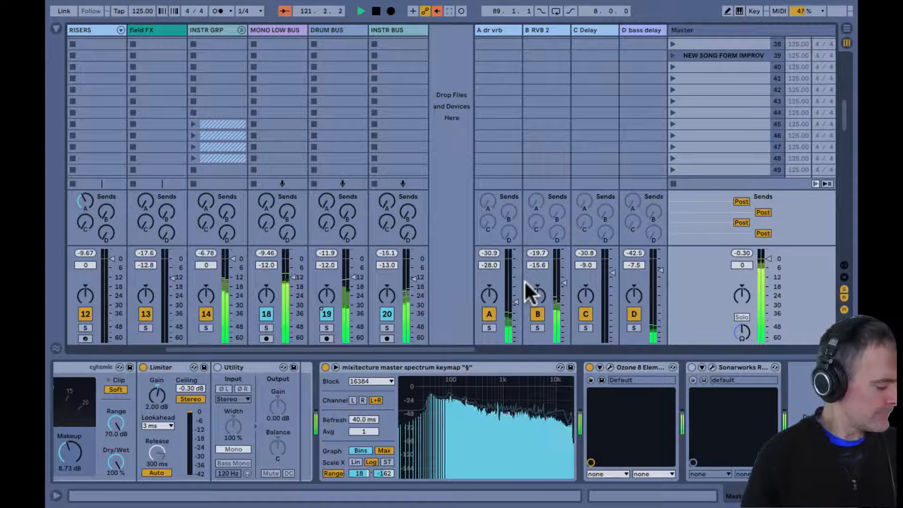
- Compare the mix with return tracks A to D off and on, and leave all four off
key(0)
key(0)
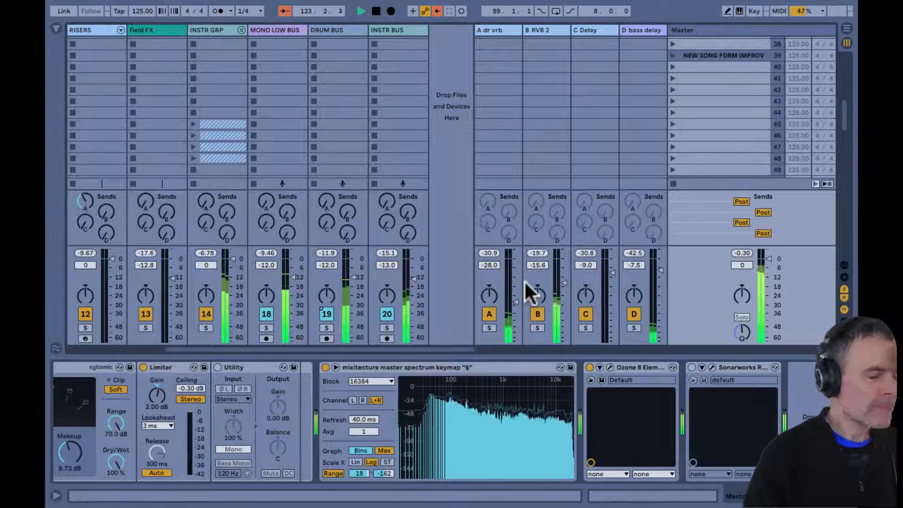
key(0)
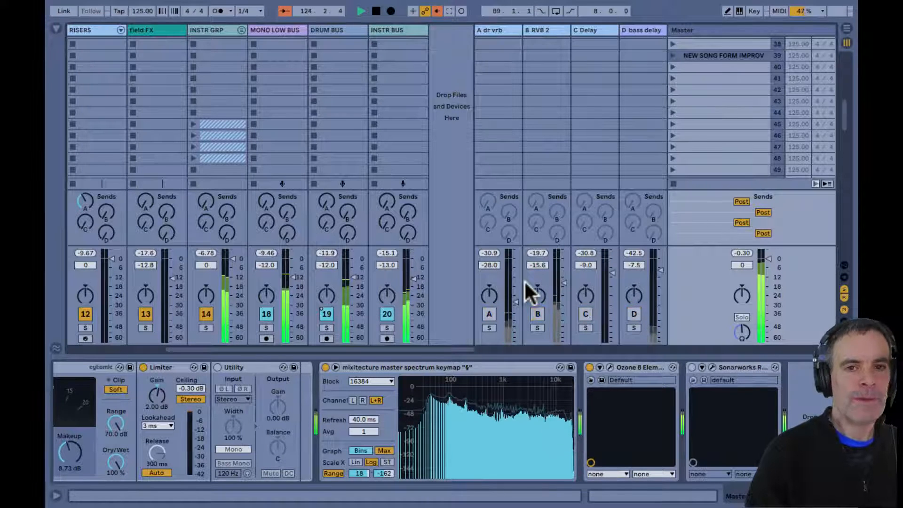
key(0)
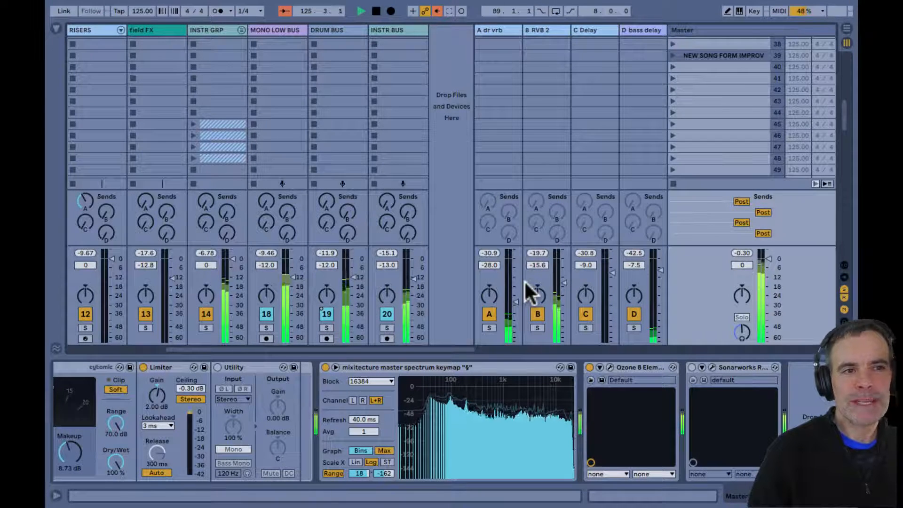
key(0)
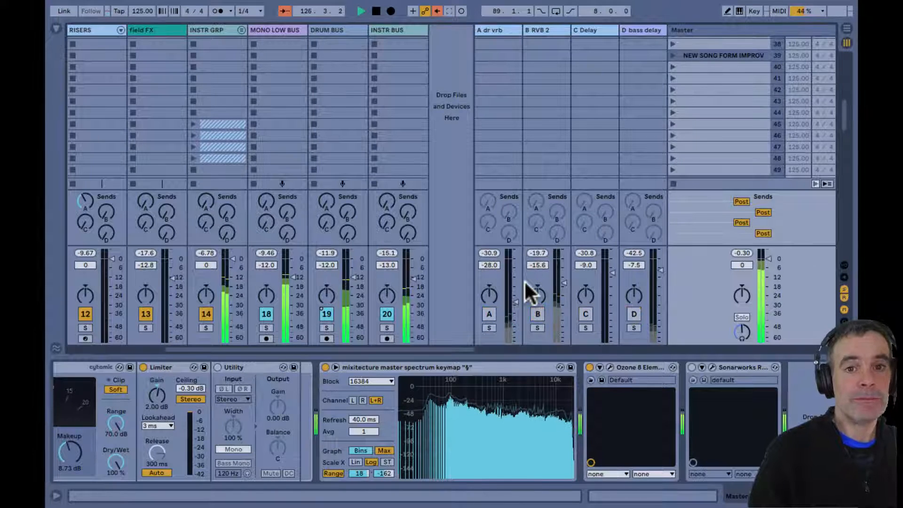
key(0)
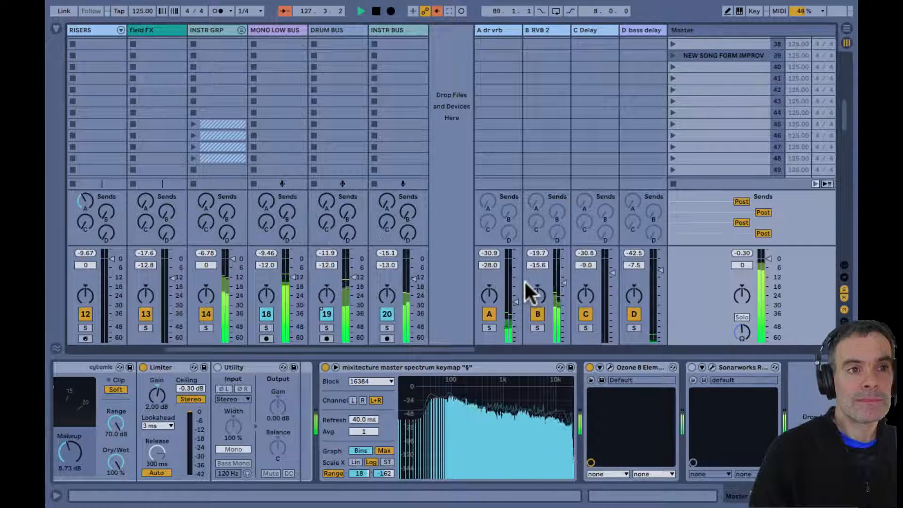
key(0)
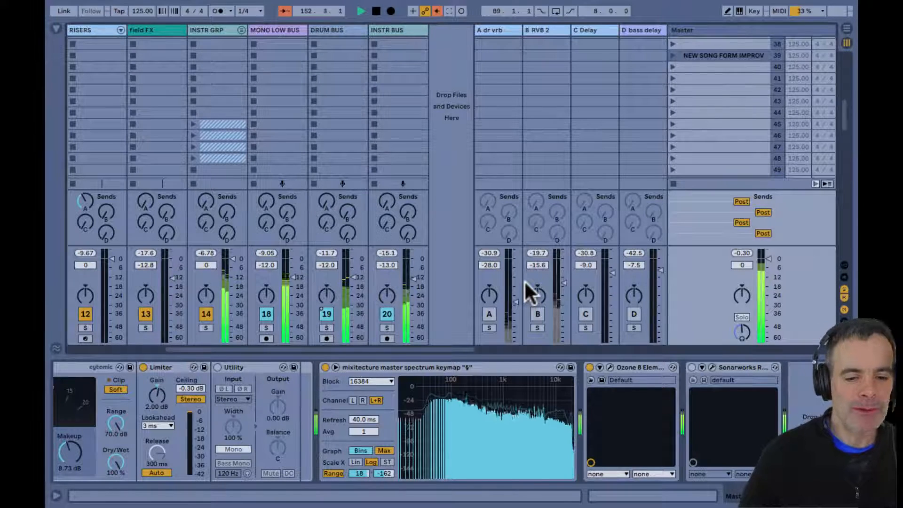
- Show automation and the return tracks in the arrangement, and unfold the D bass delay return to its Mixer automation
key(Tab)
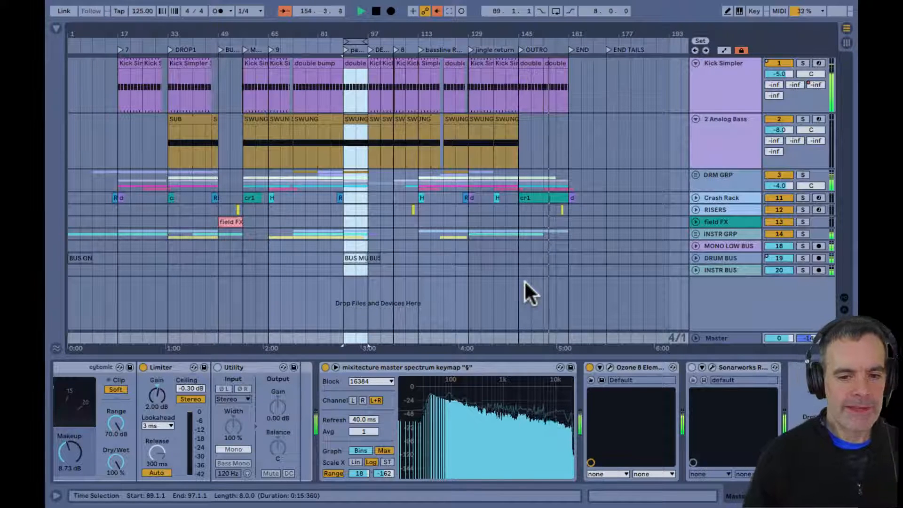
key(a)
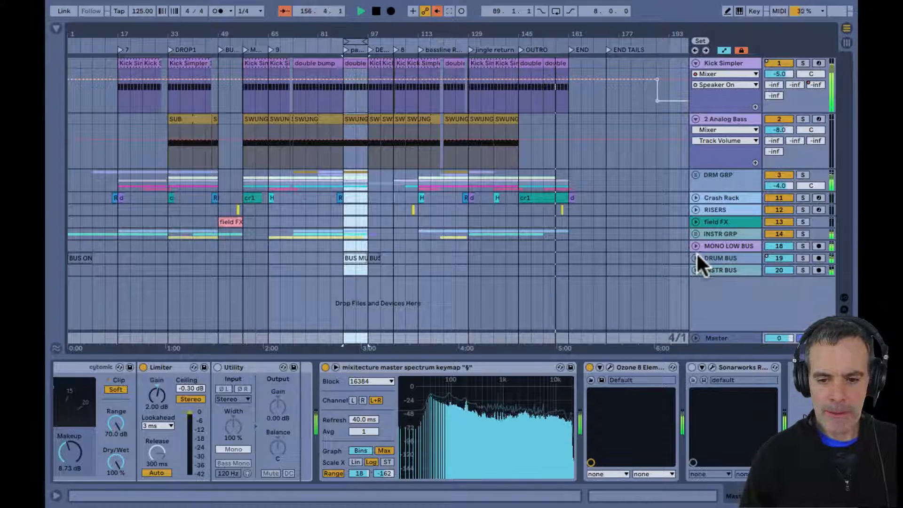
key(ctrl+alt+r)
scroll(696, 255, down, 1)
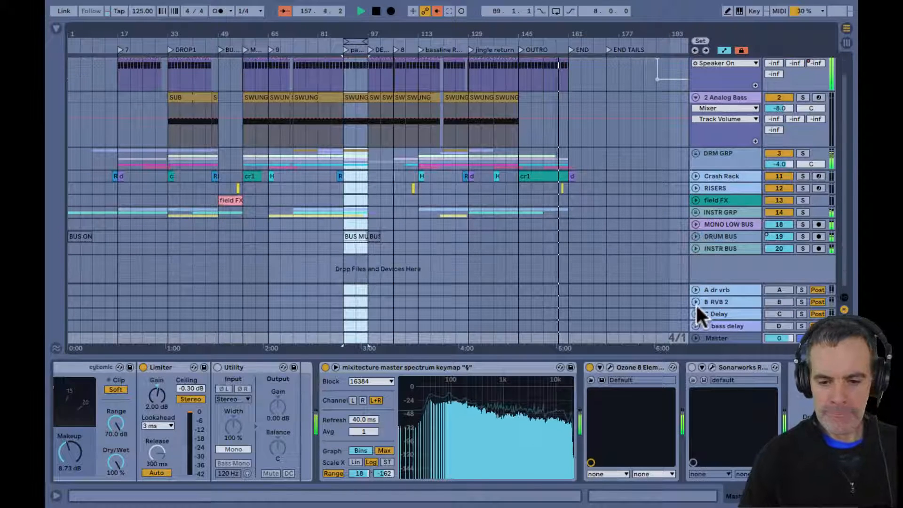
click(696, 325)
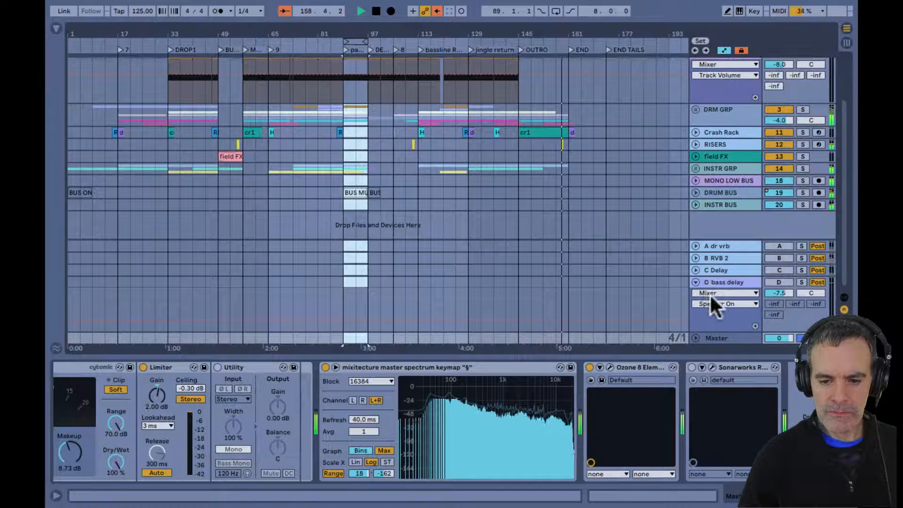
click(710, 294)
click(711, 293)
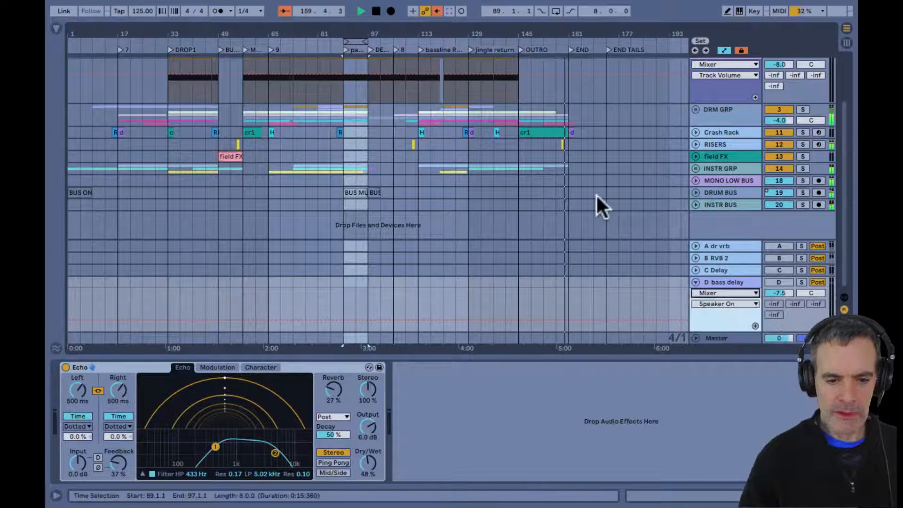
- Zoom the arrangement out past the END TAILS marker and switch to Ecamm Live
drag(619, 33, 618, 34)
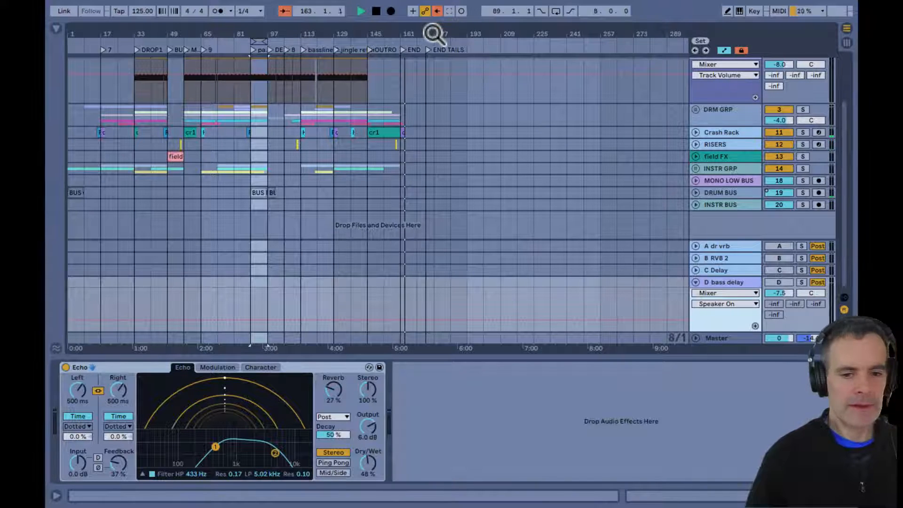
key(super+Tab)
key(super+Tab)
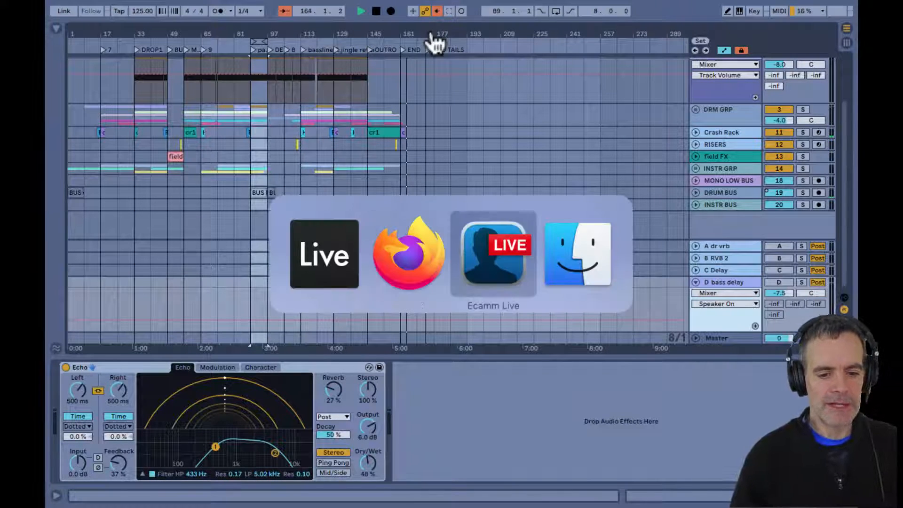